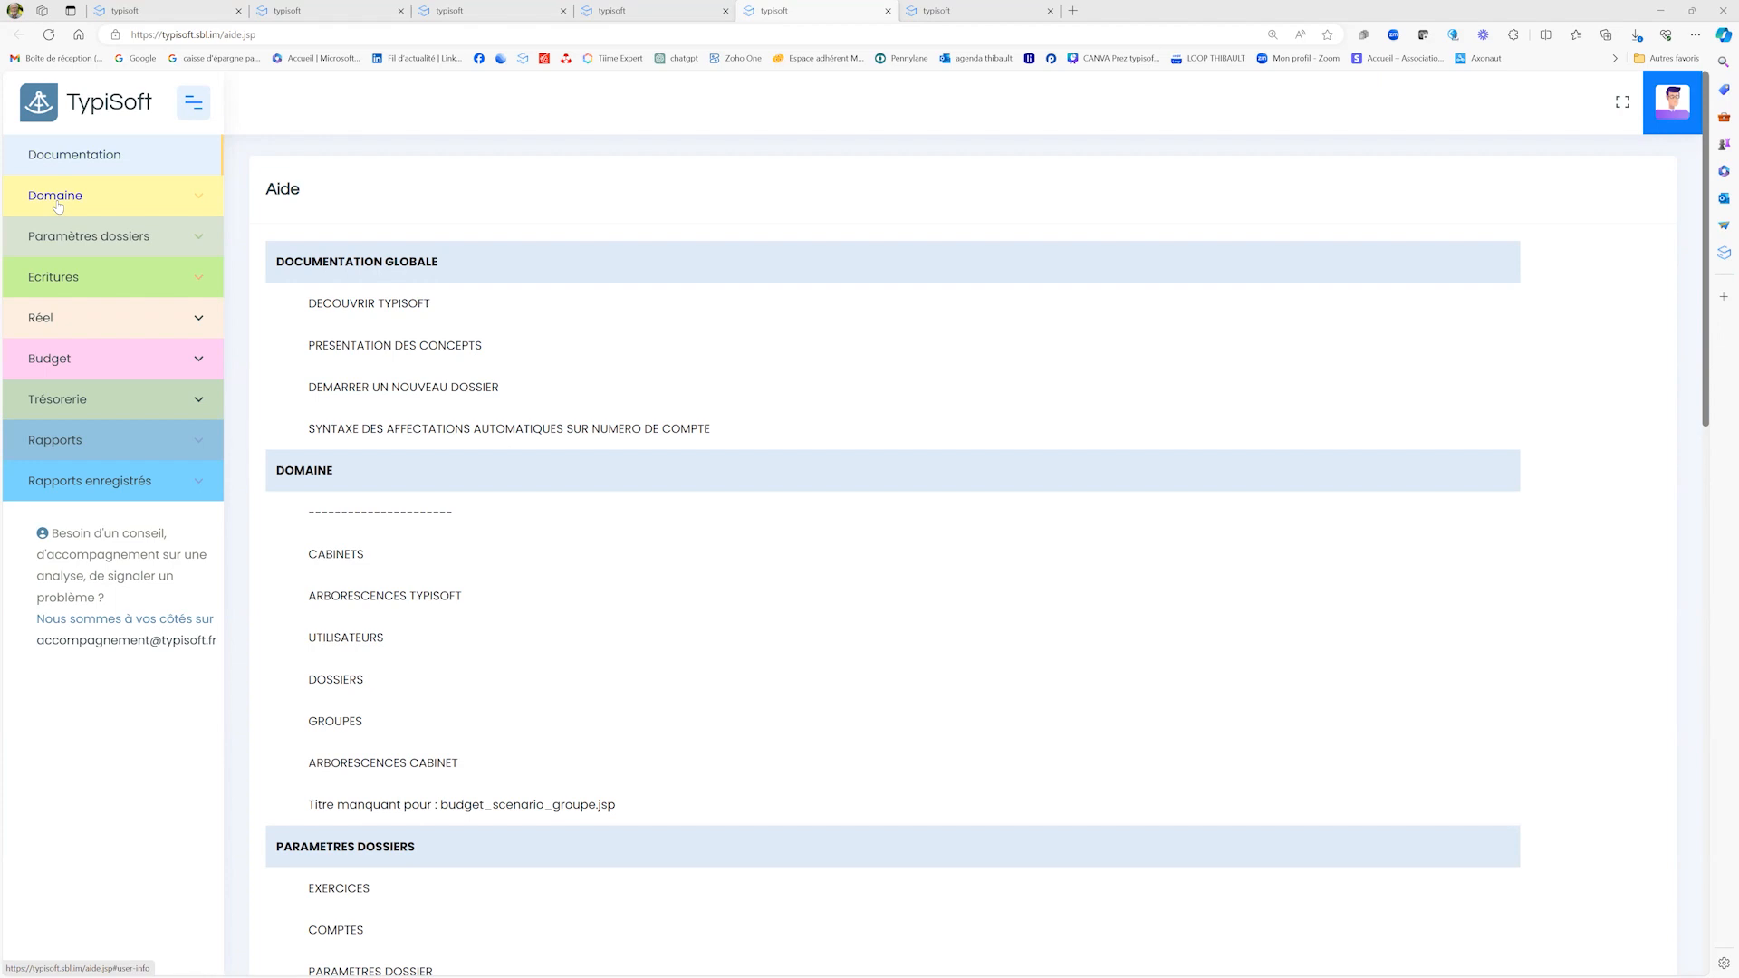
Step: Open the SIMPLESOFT record from the client list and validate its client information
click(58, 205)
click(79, 269)
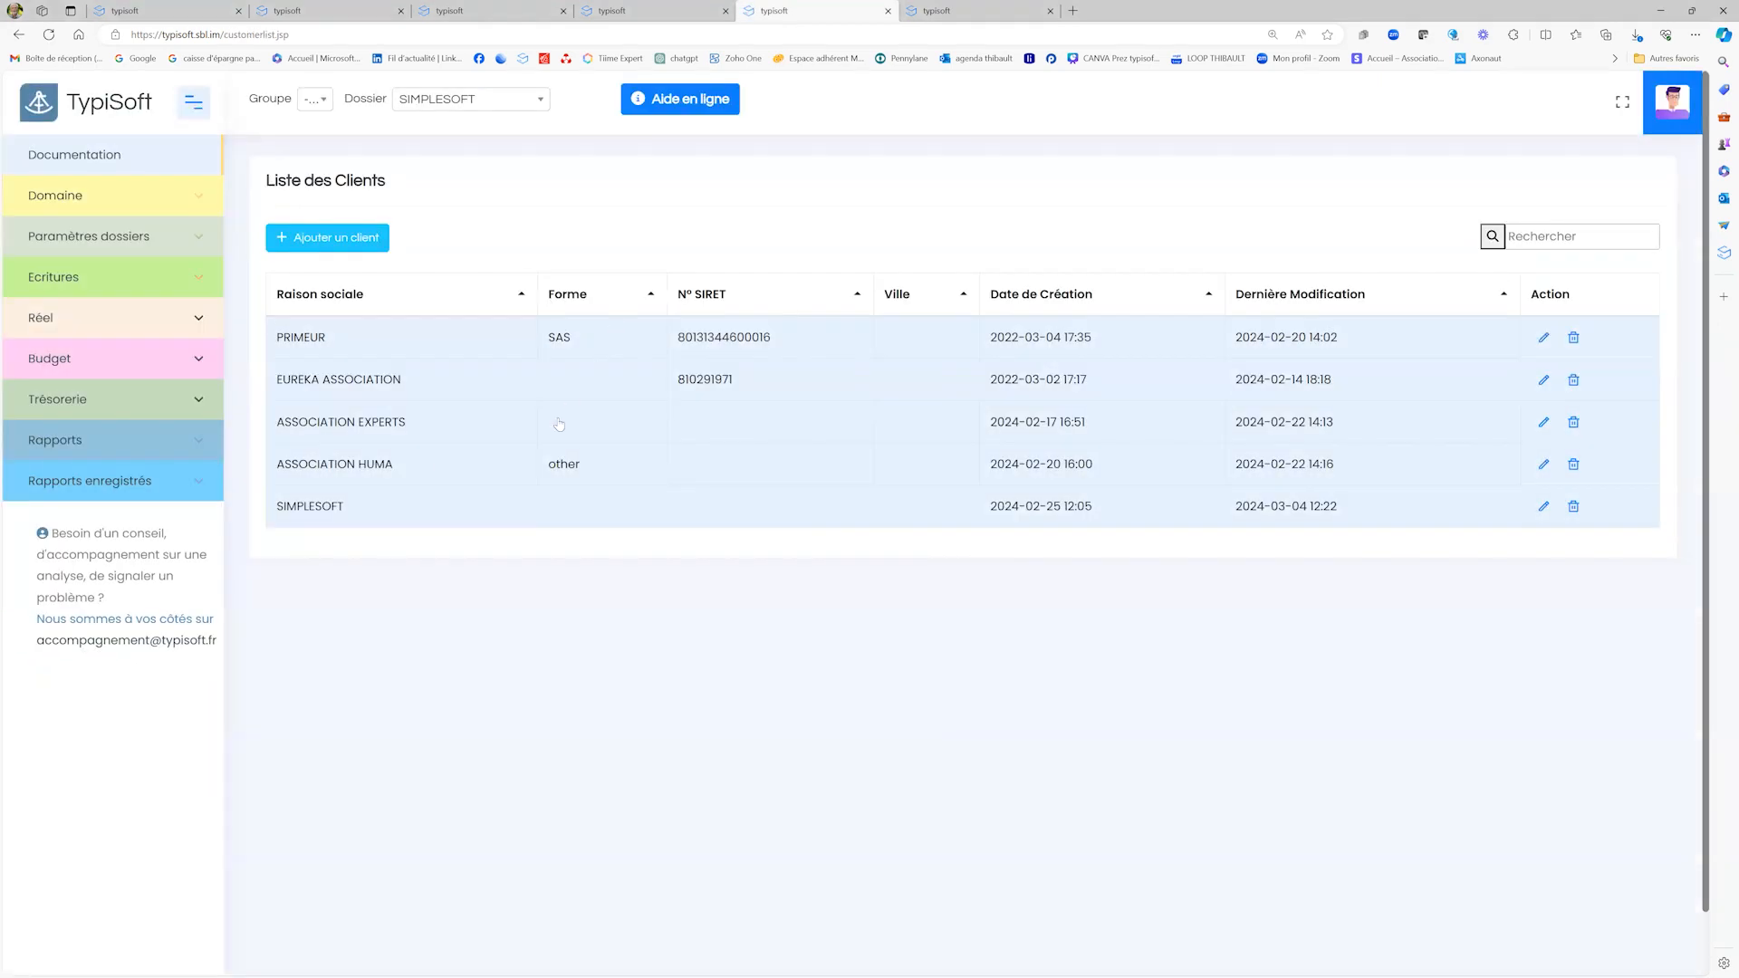
click(1543, 505)
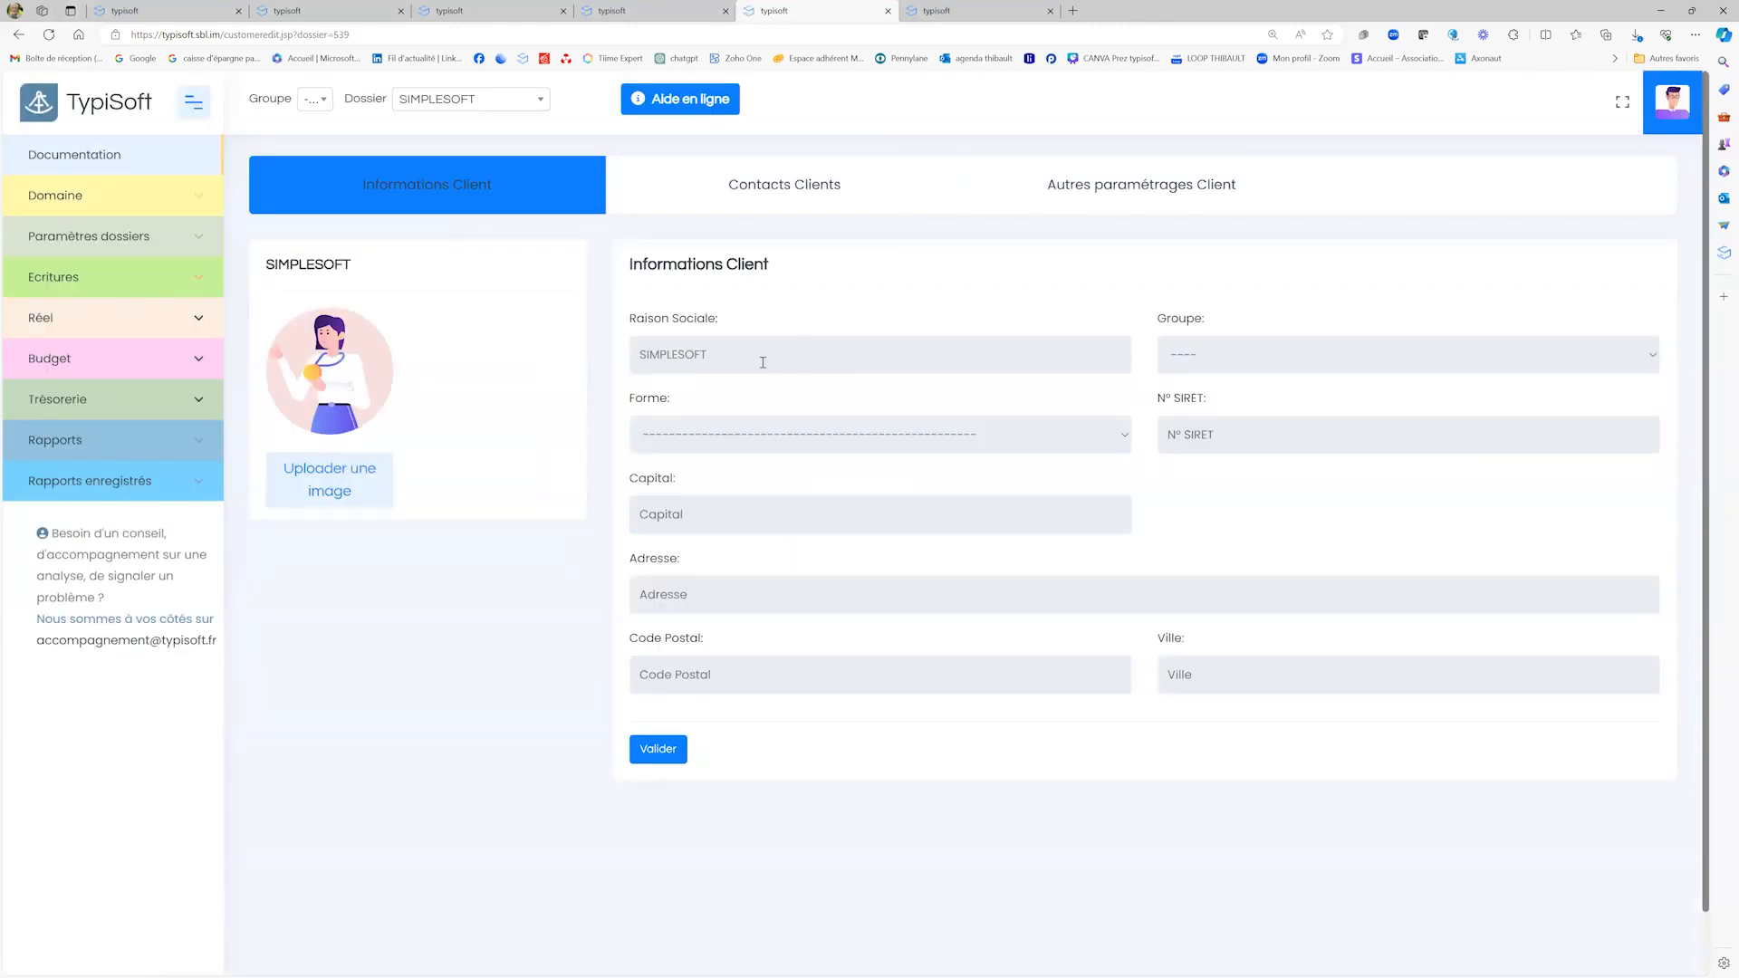
click(658, 749)
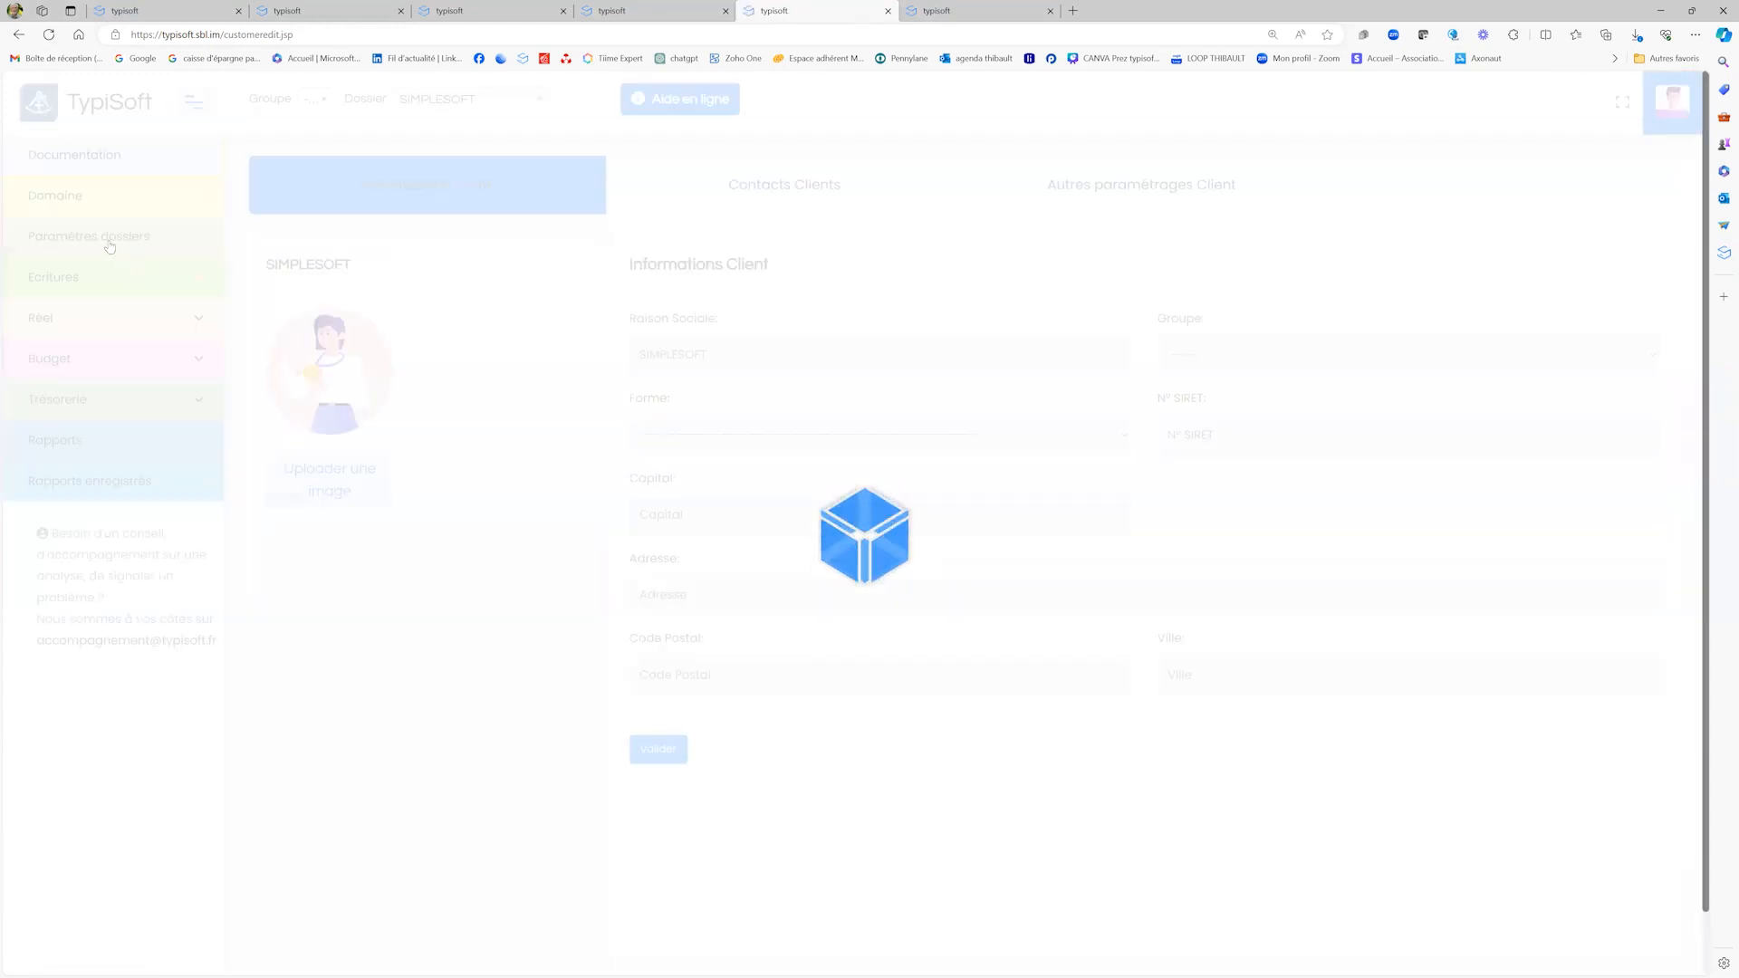
Step: Import the FEC text file ending in FEC20231231.TXT into the SIMPLESOFT exercise running from 01/2023 to 12/2023
click(104, 237)
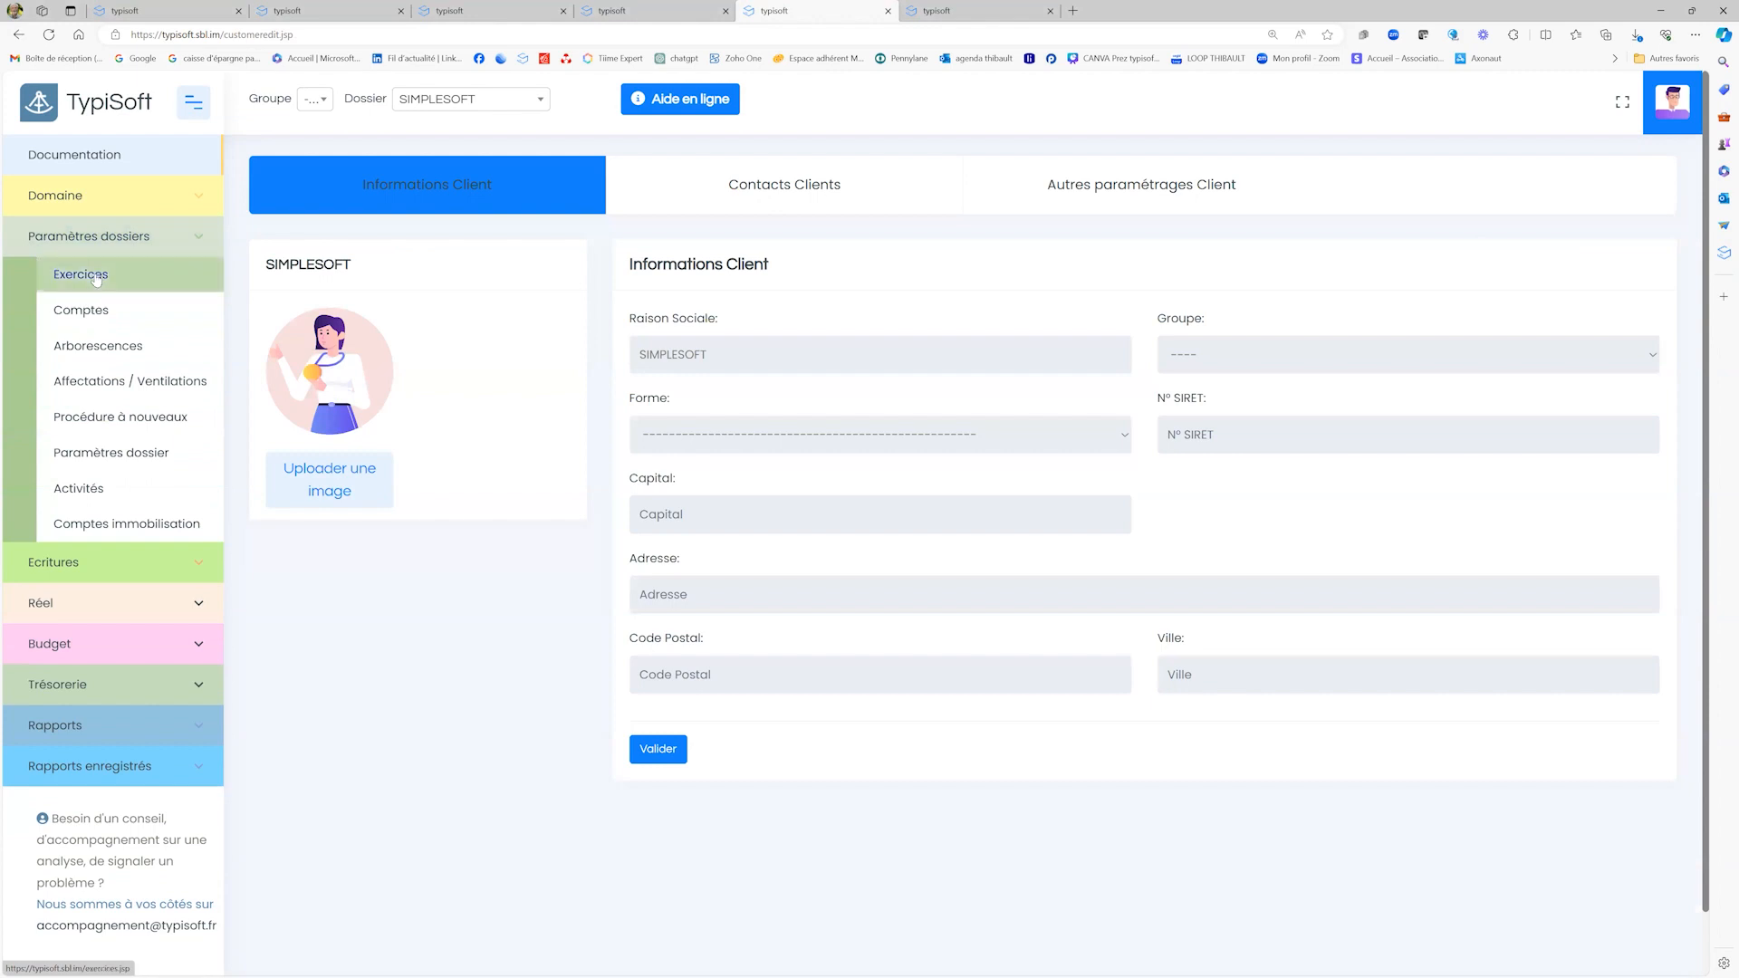
click(102, 273)
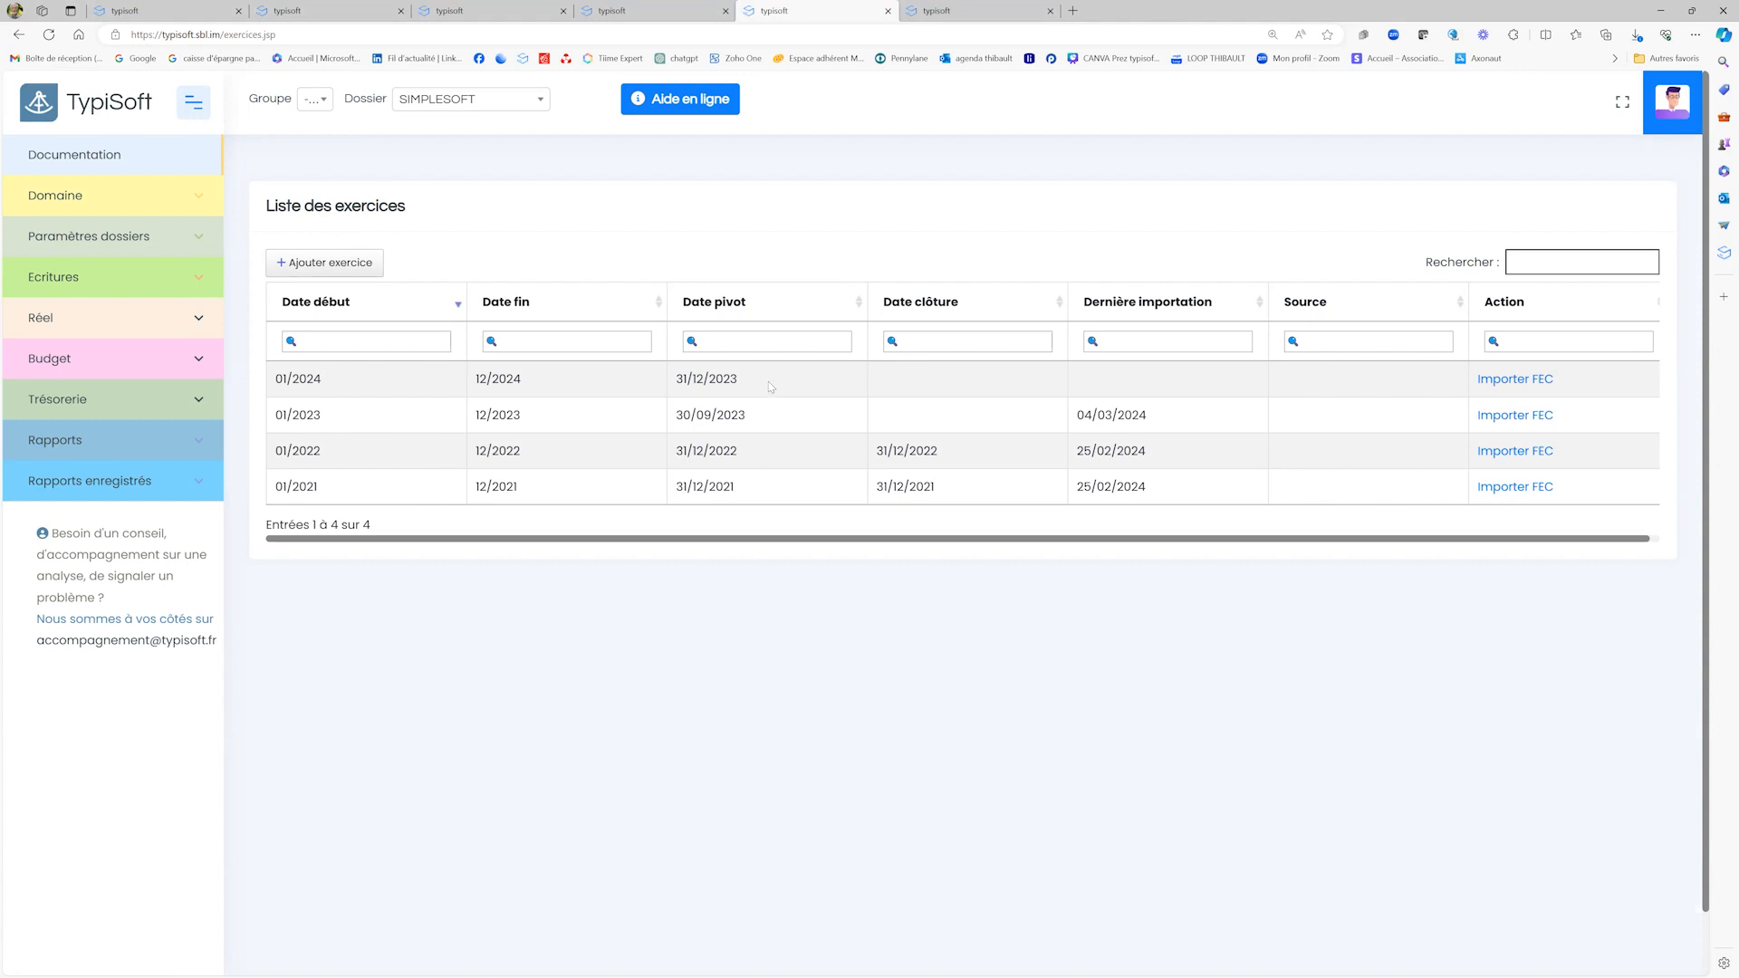
click(1507, 416)
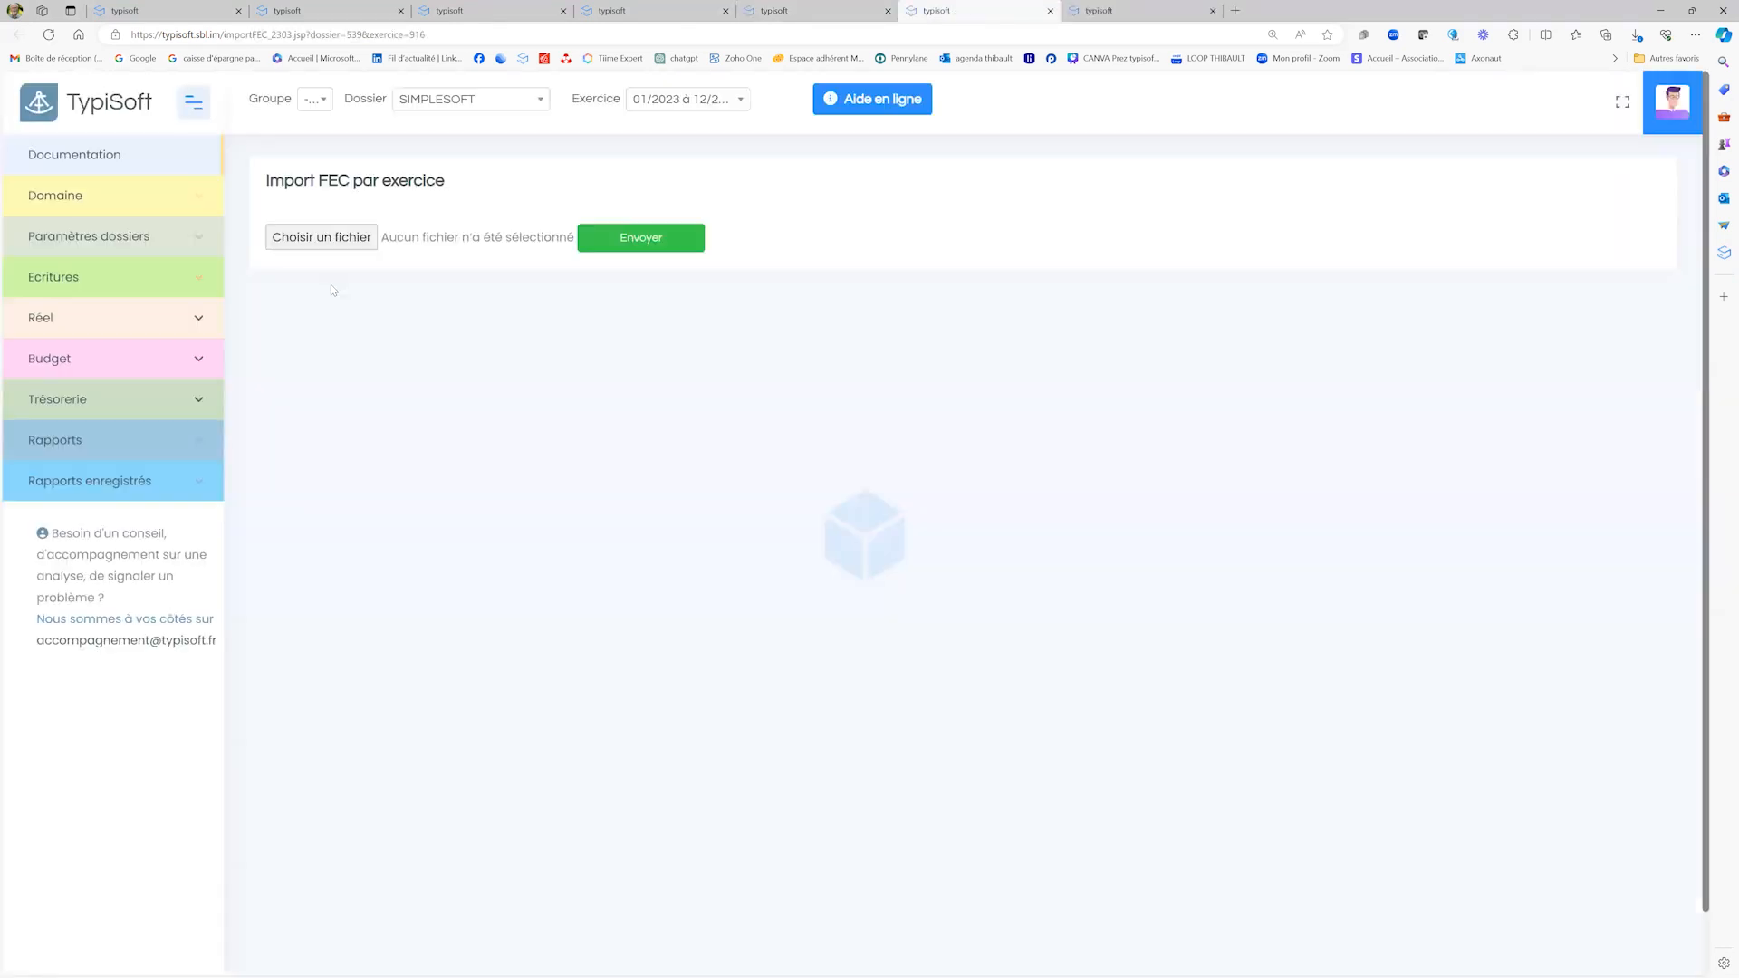
click(365, 237)
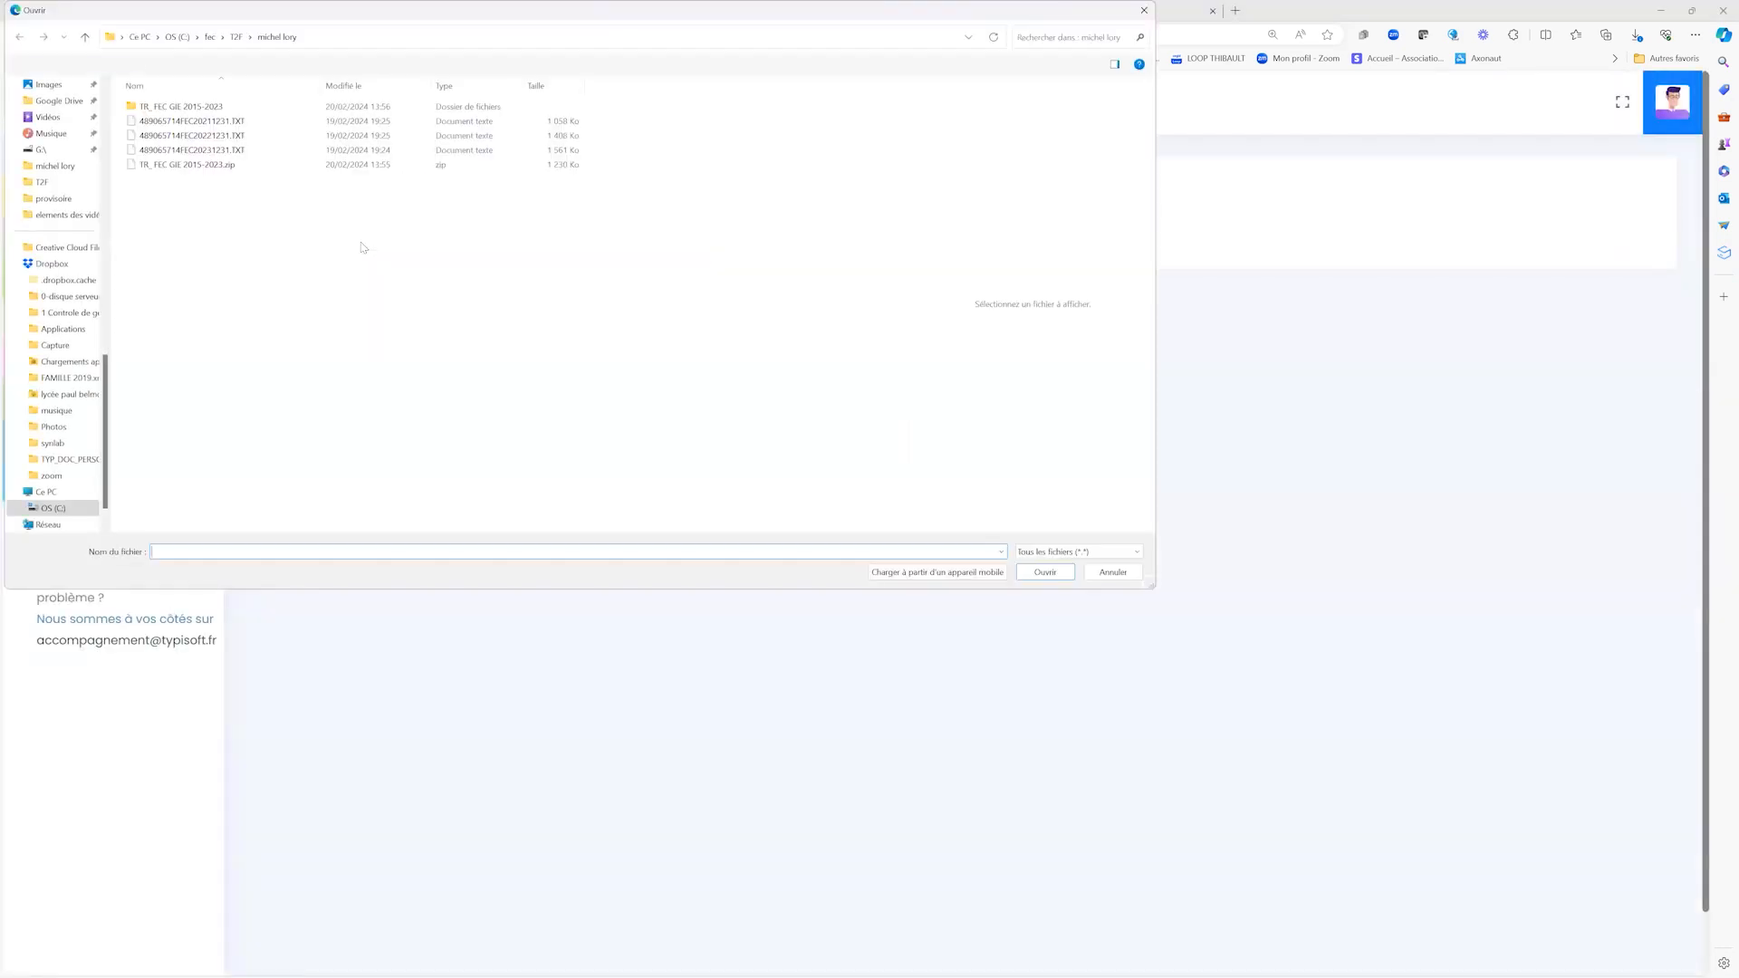
click(222, 152)
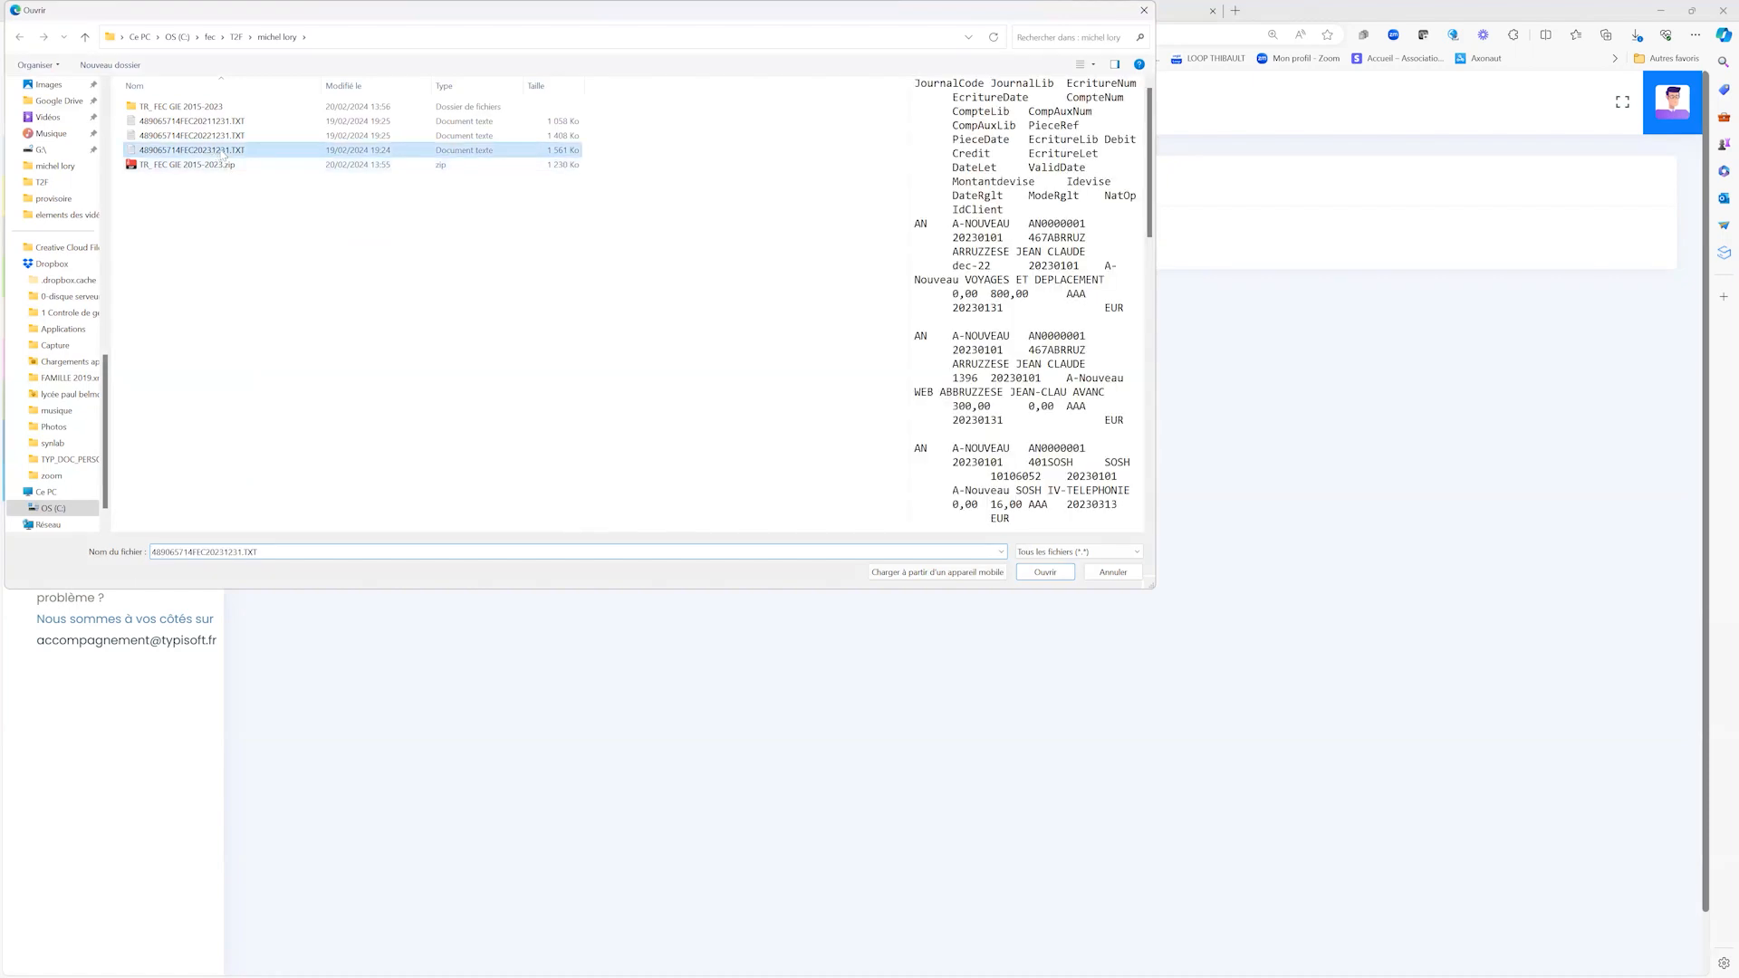
click(1048, 574)
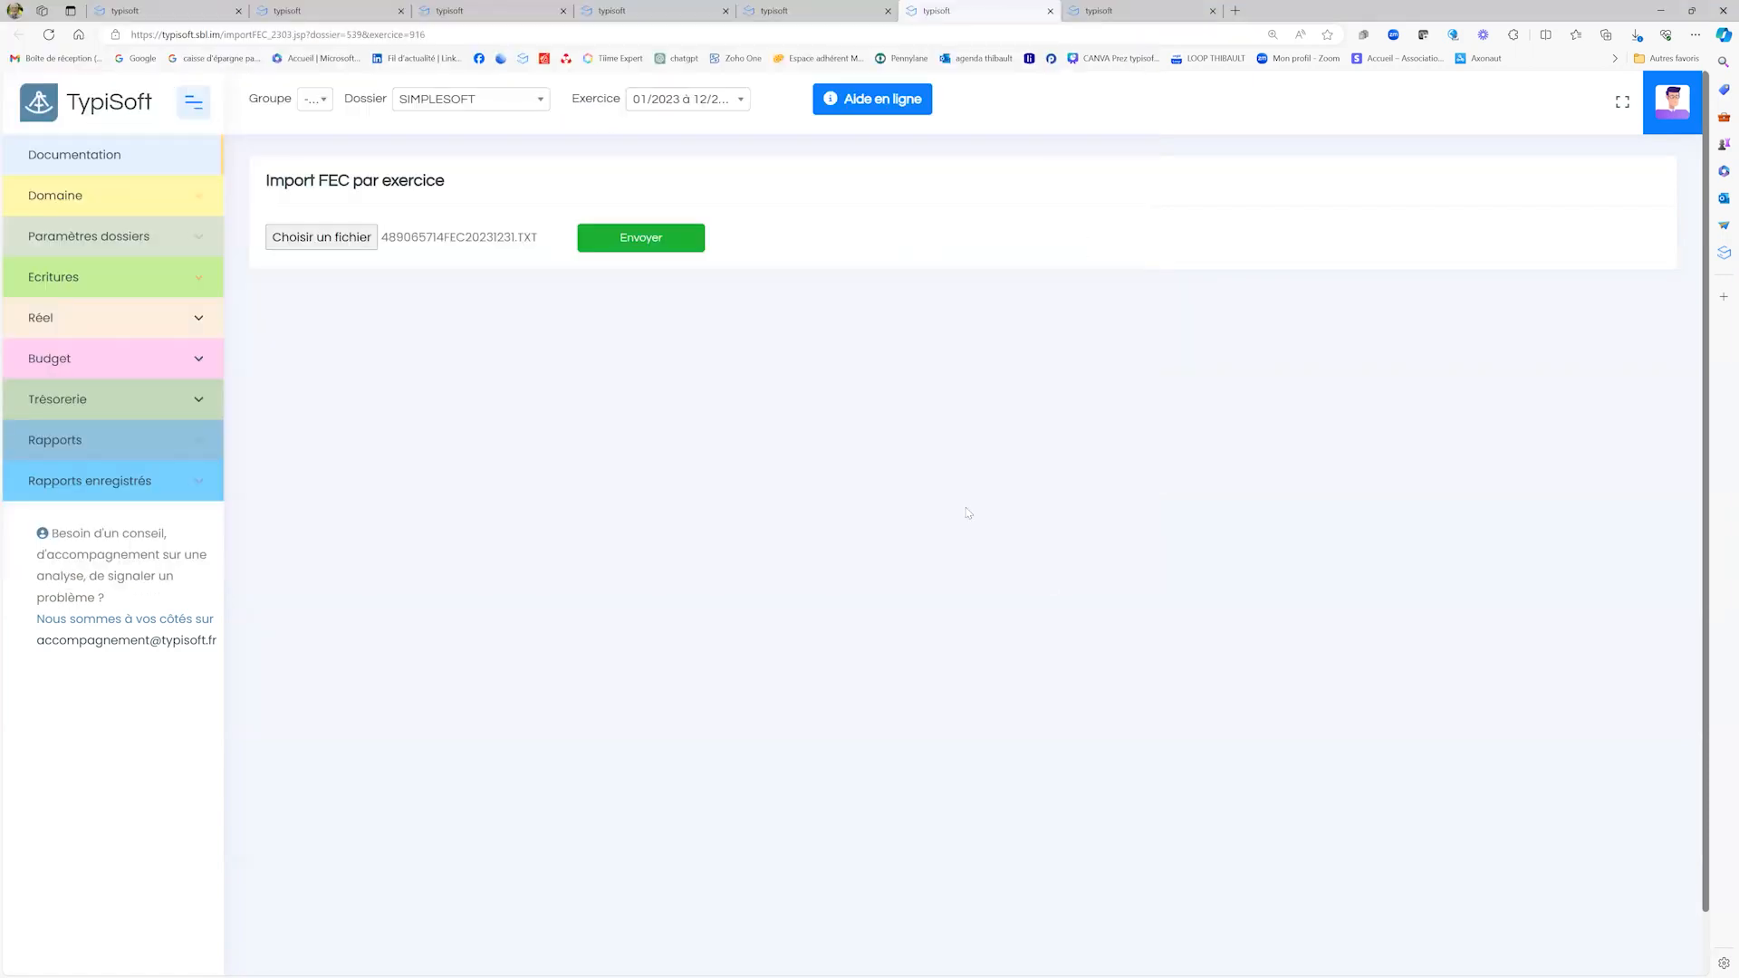
click(640, 245)
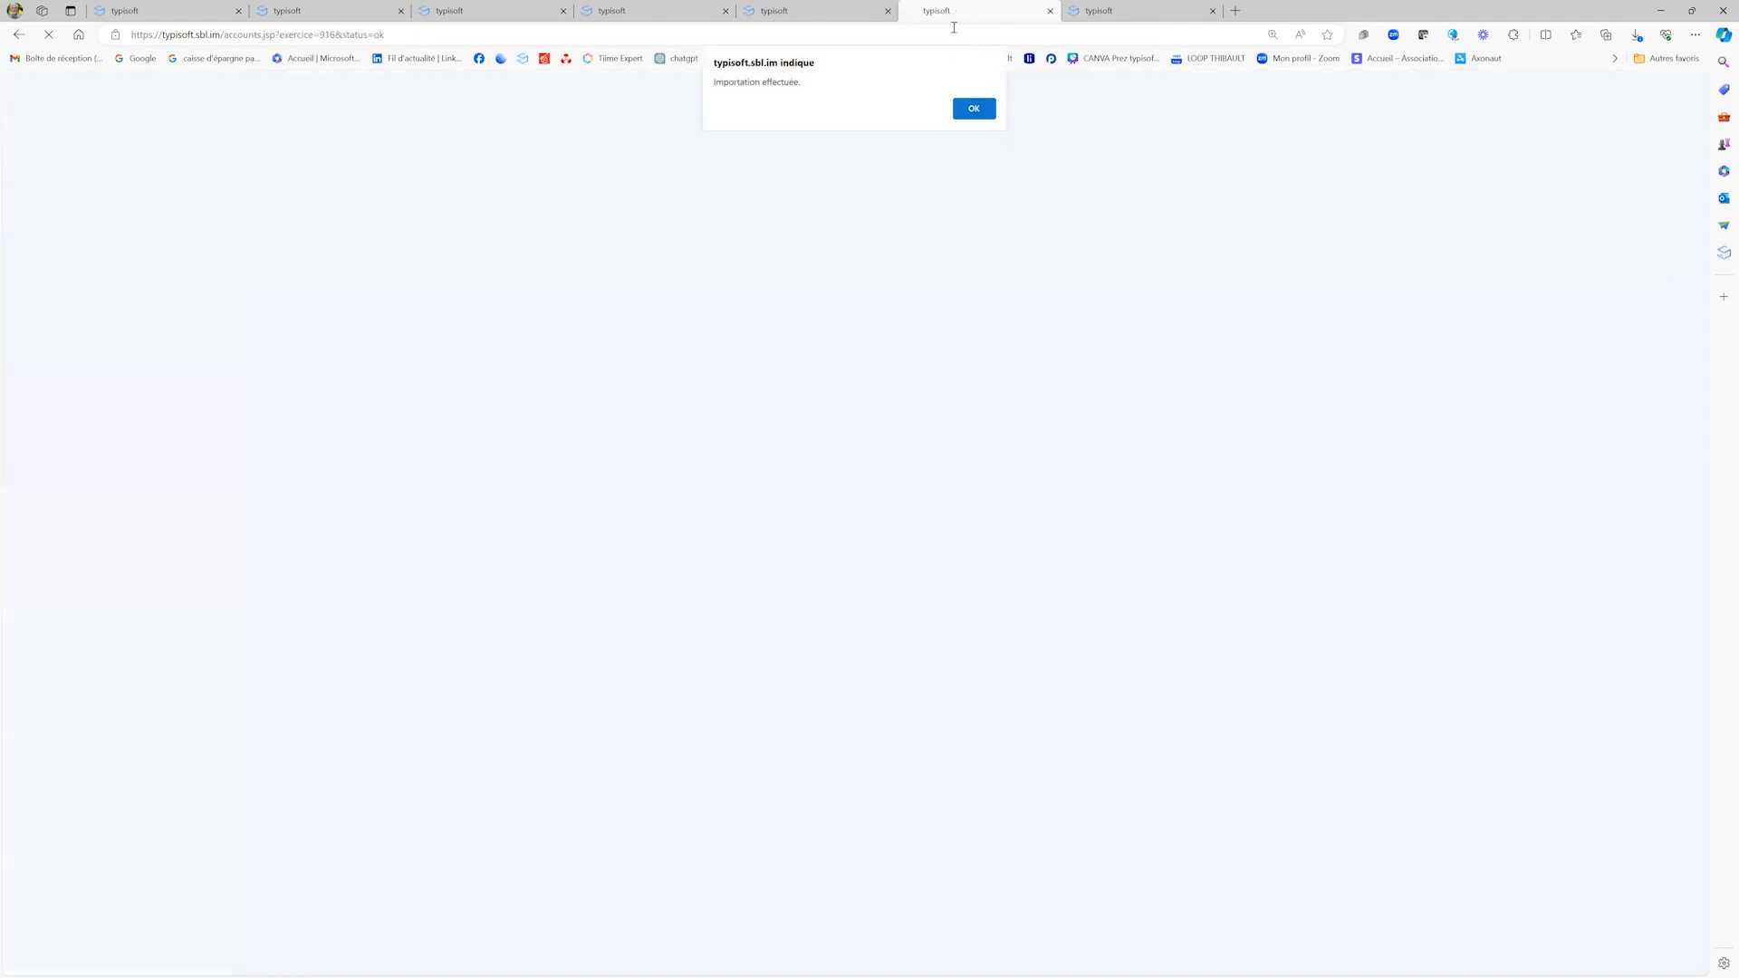
click(974, 109)
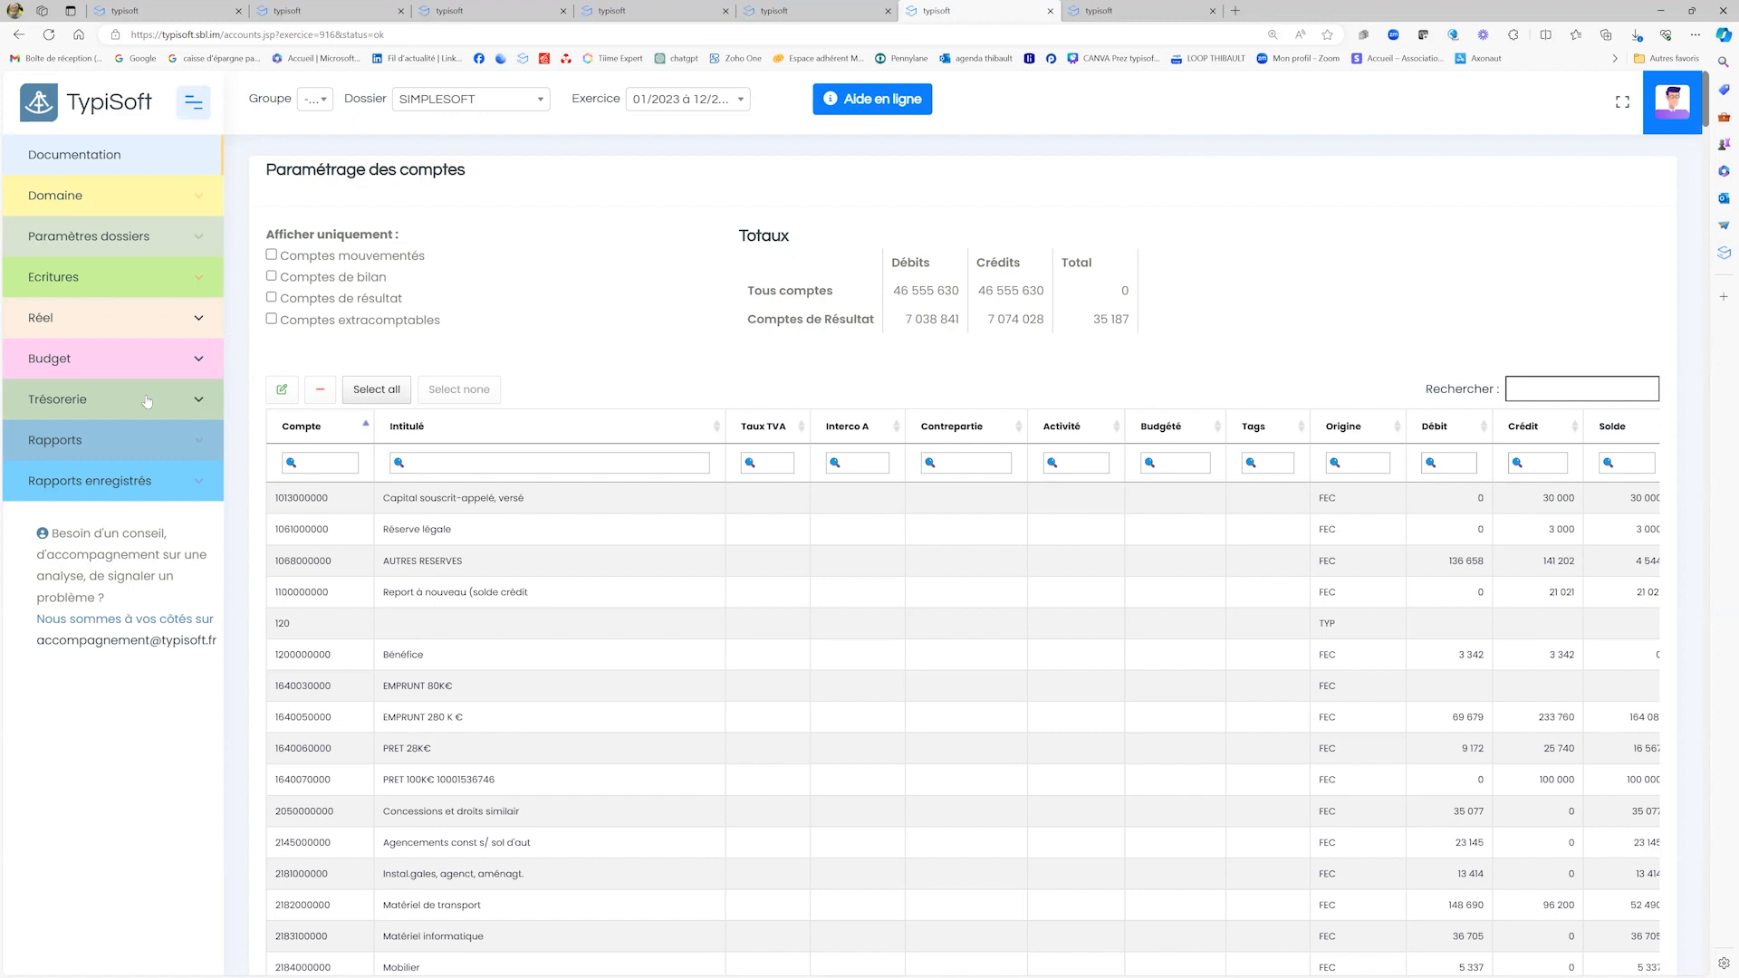
Step: Open the global table report and start editing its tree structure and account allocations
click(54, 443)
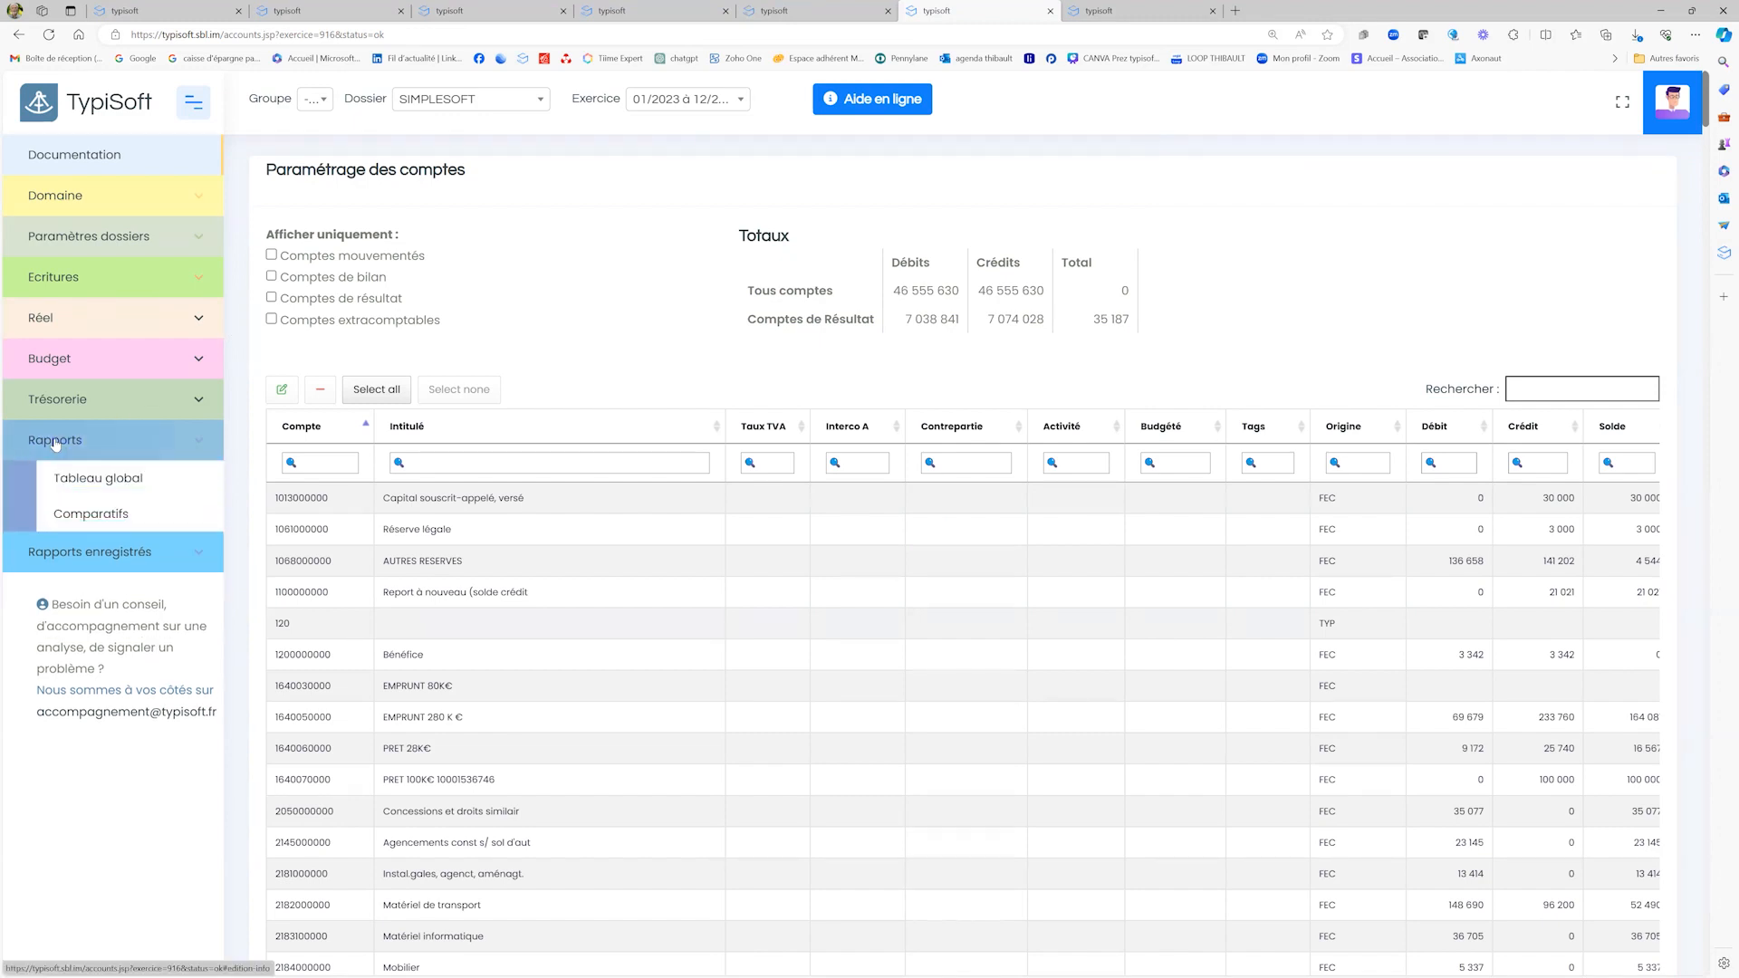
click(80, 480)
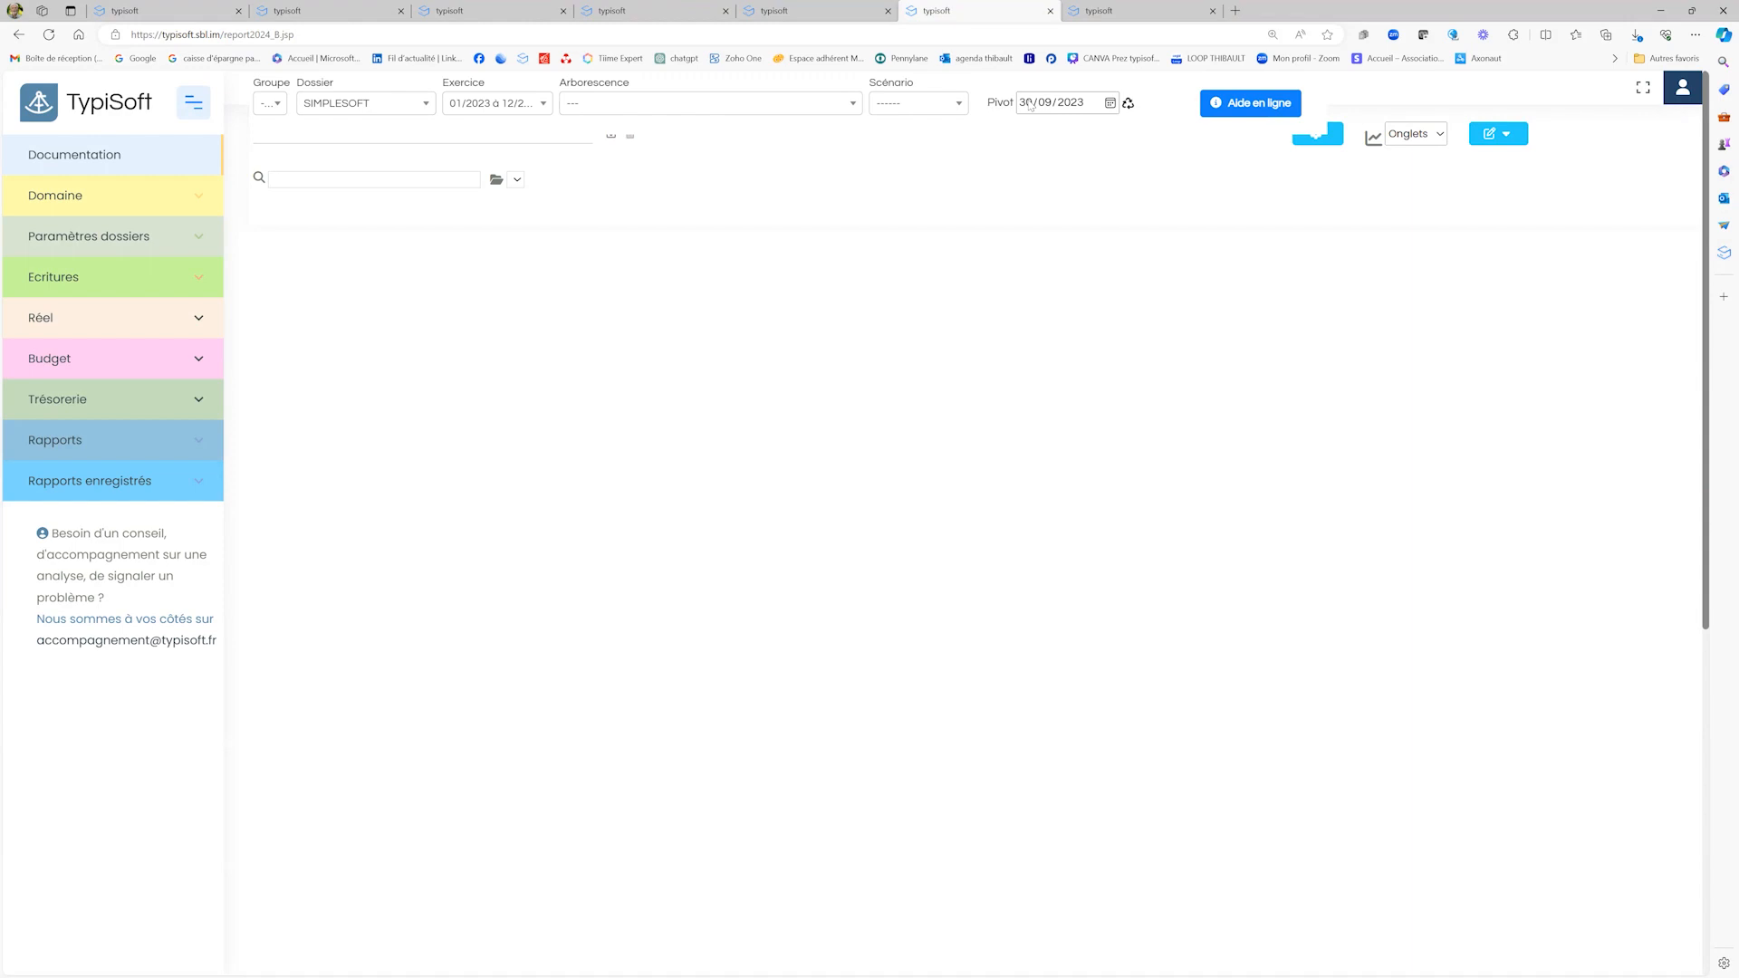
click(1508, 141)
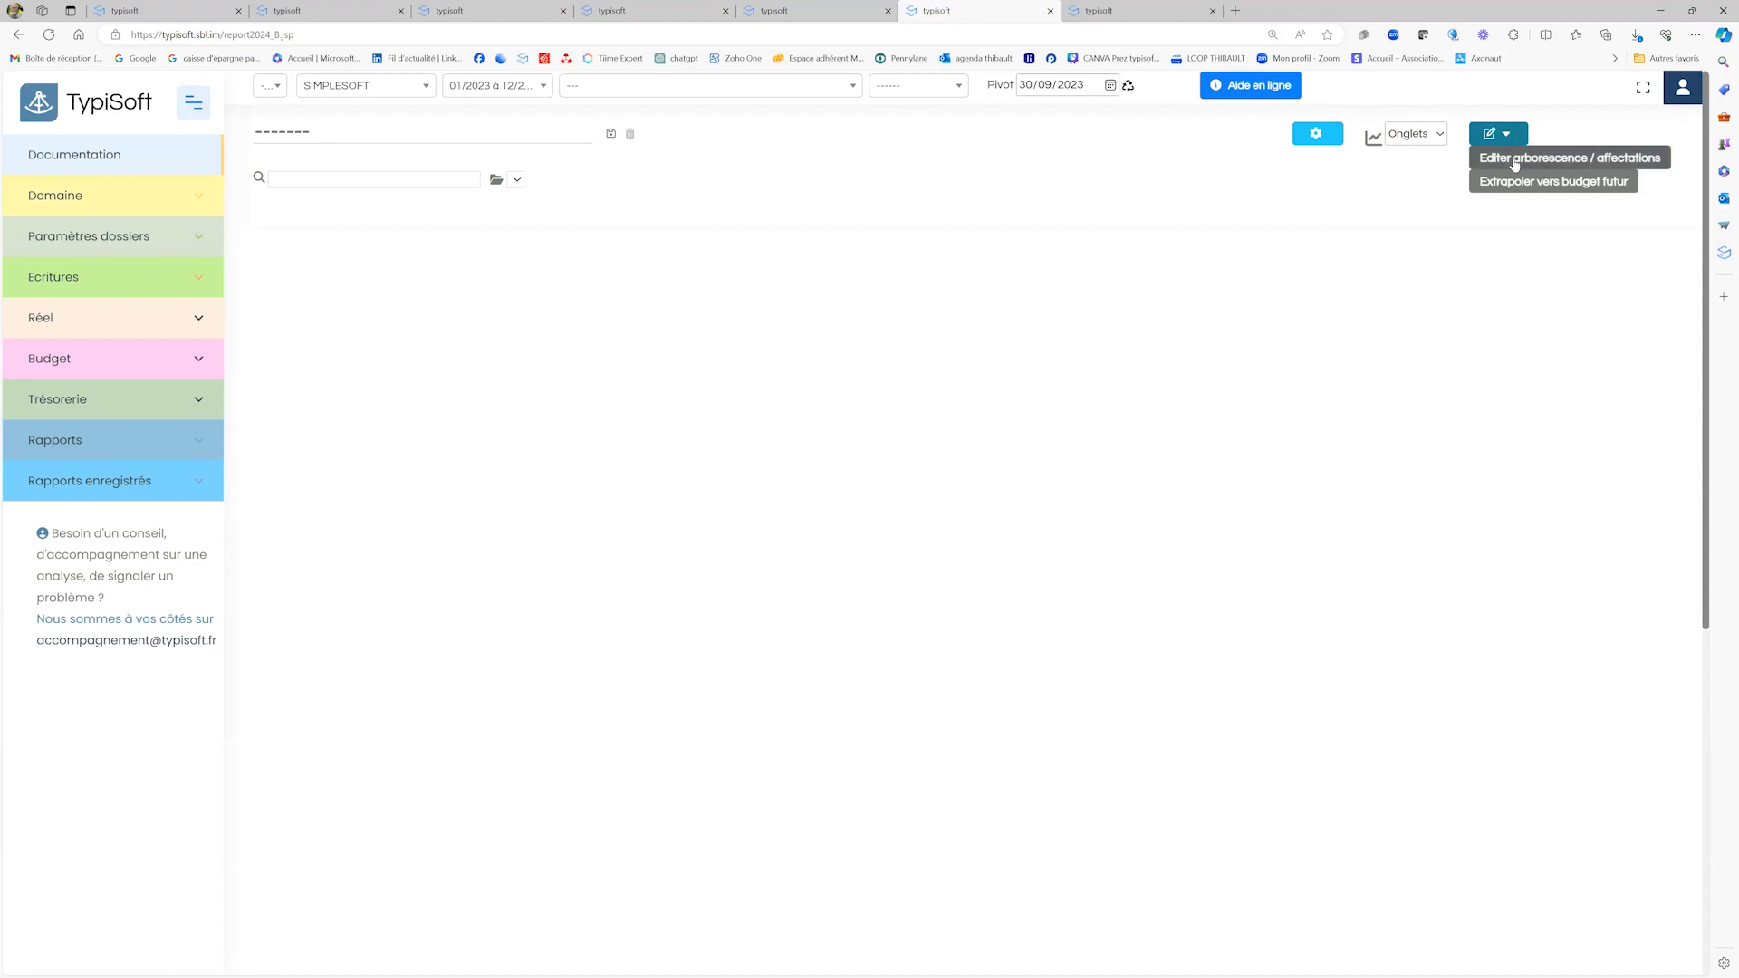
click(1514, 160)
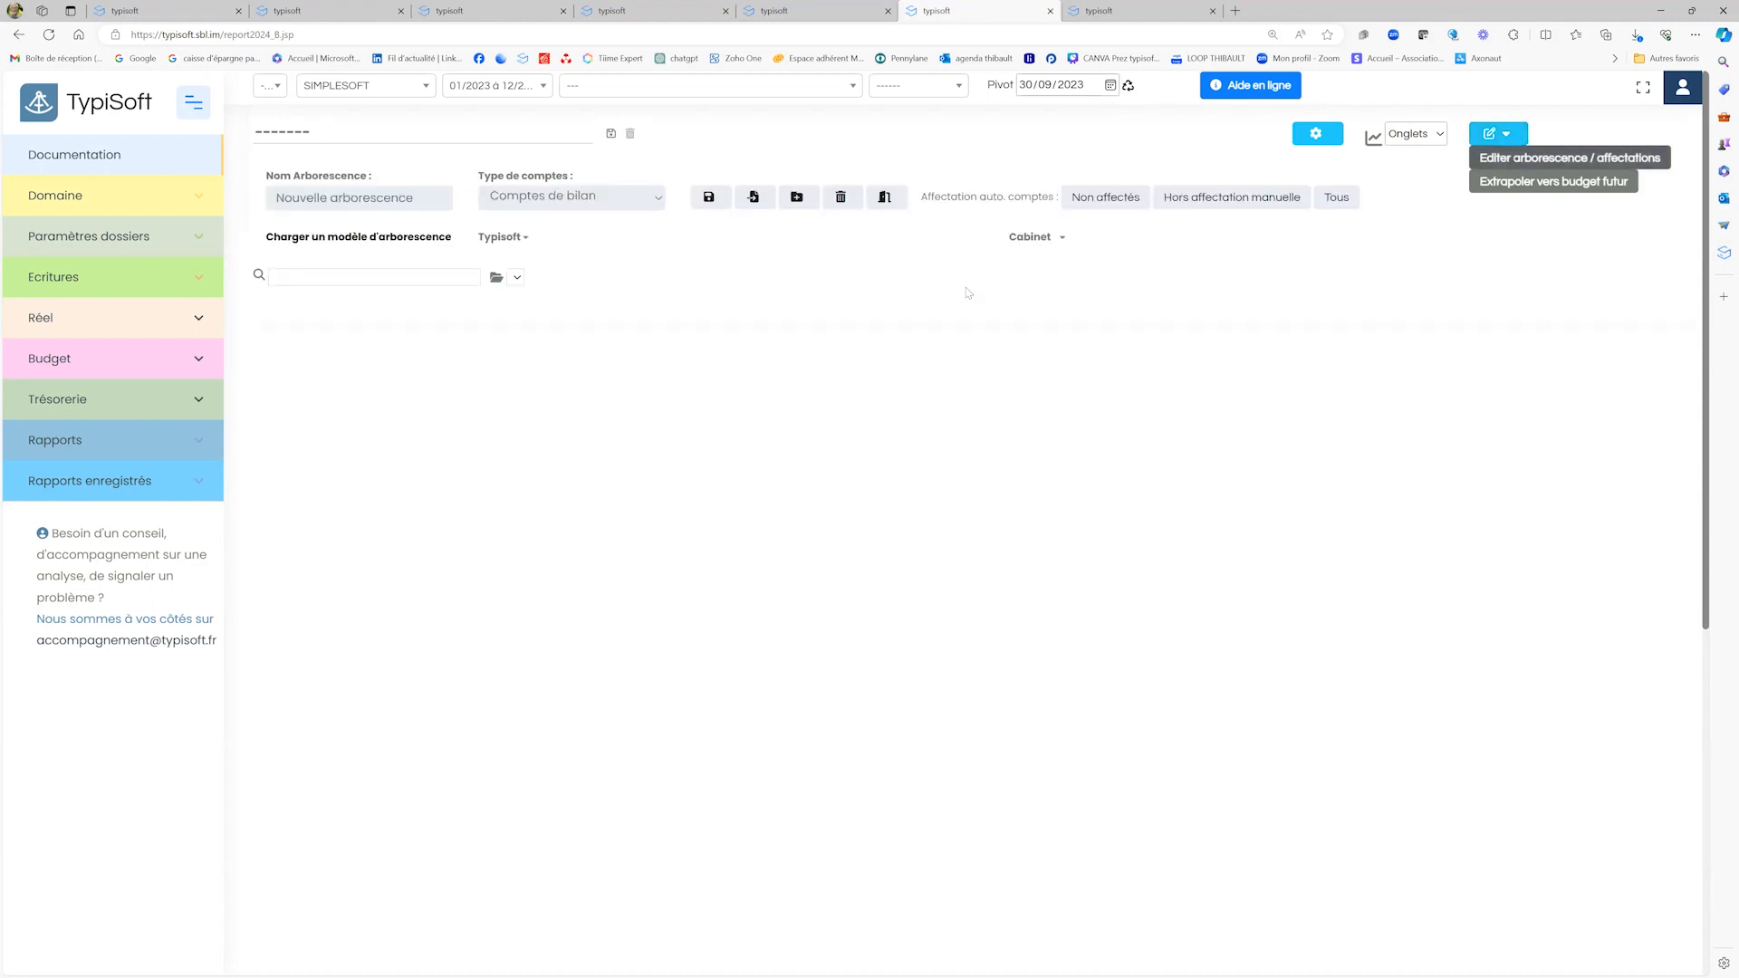
Step: Load the Typisoft default tree model "0 - RESULTAT GESTION" into the report
click(1039, 242)
click(1035, 244)
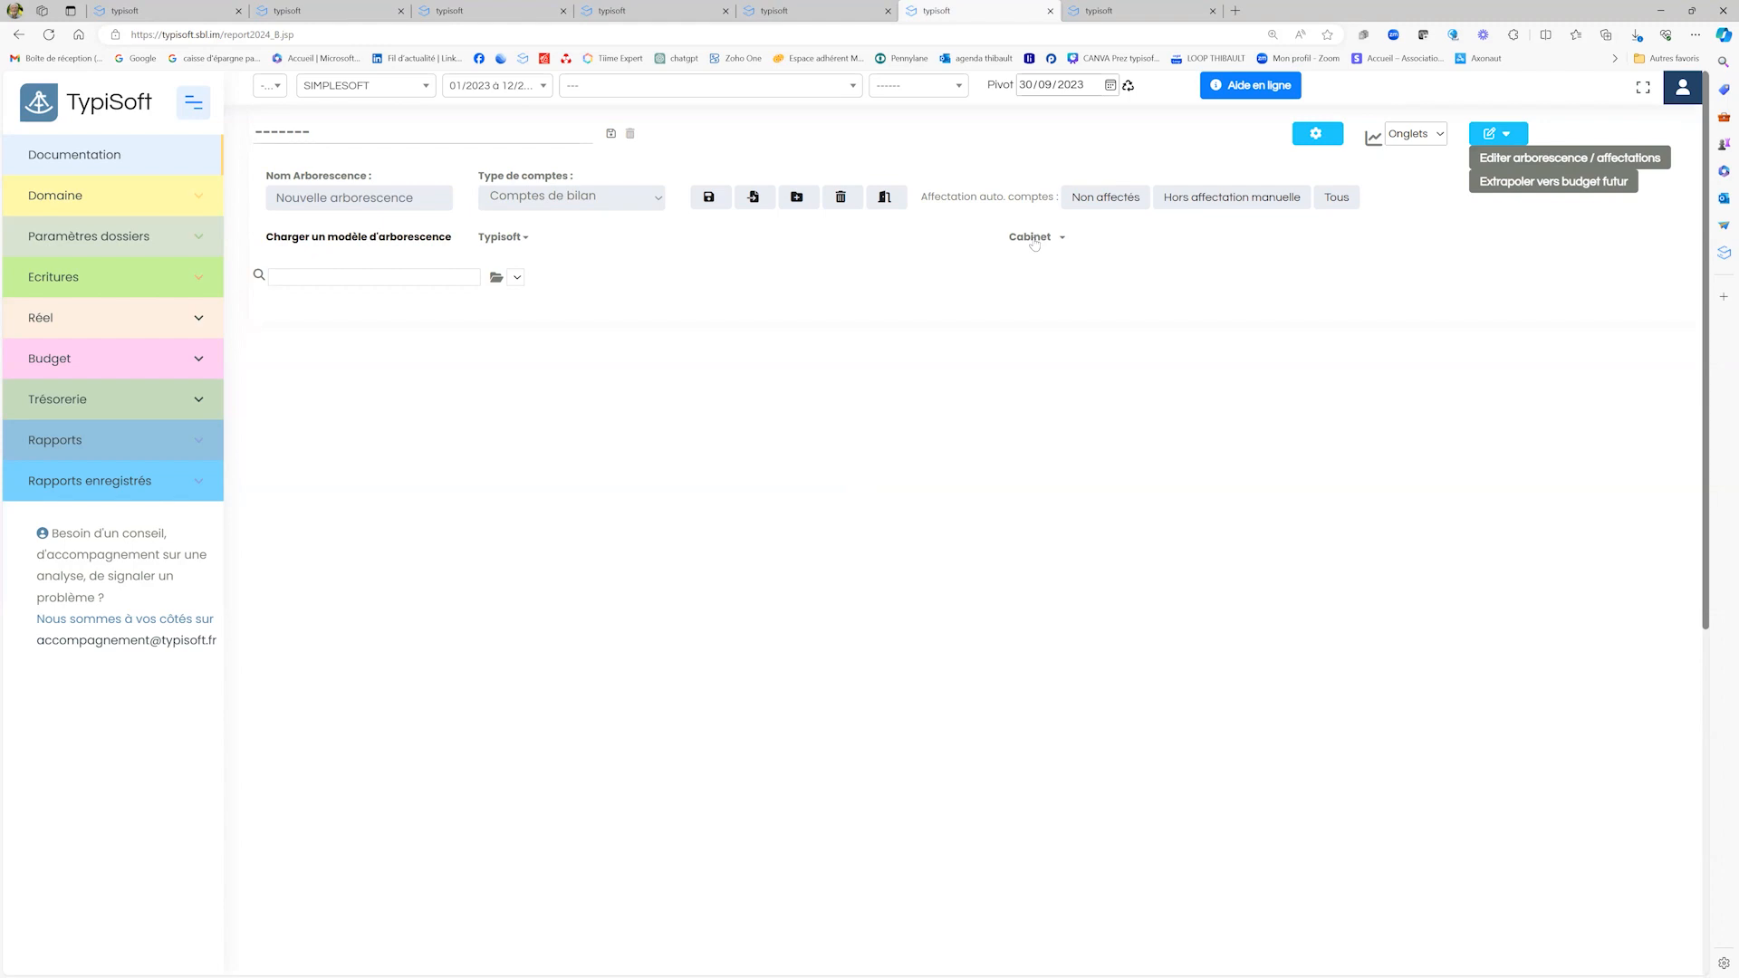
click(513, 240)
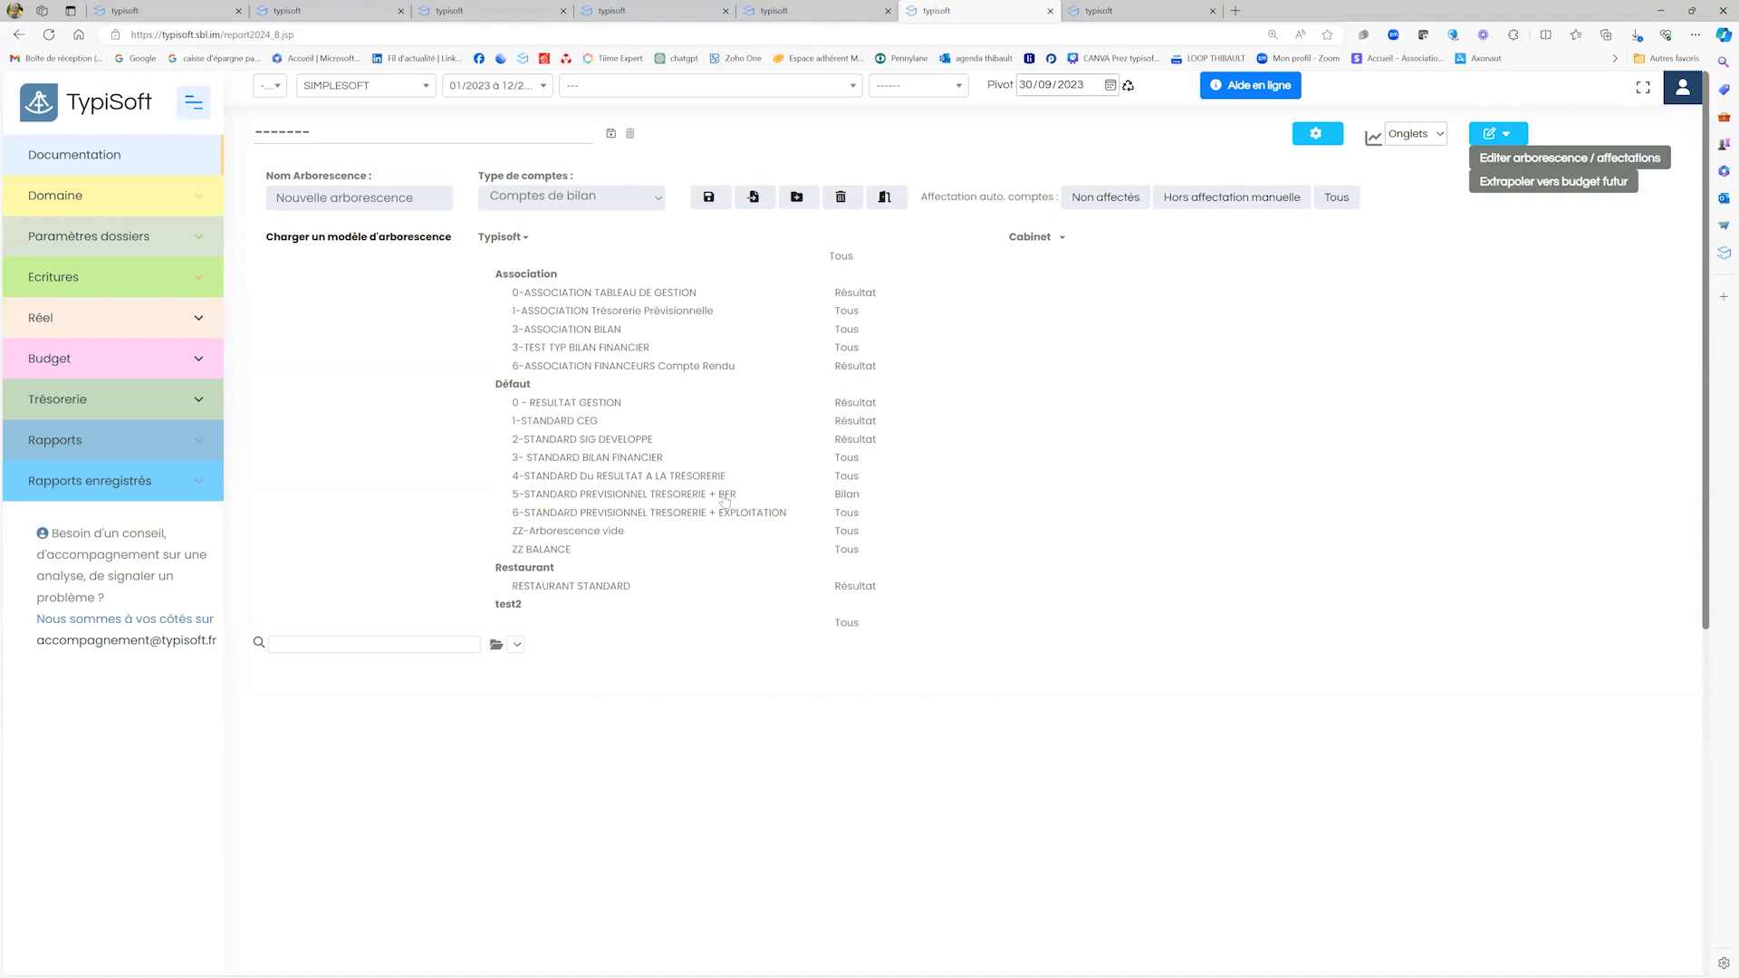
click(581, 403)
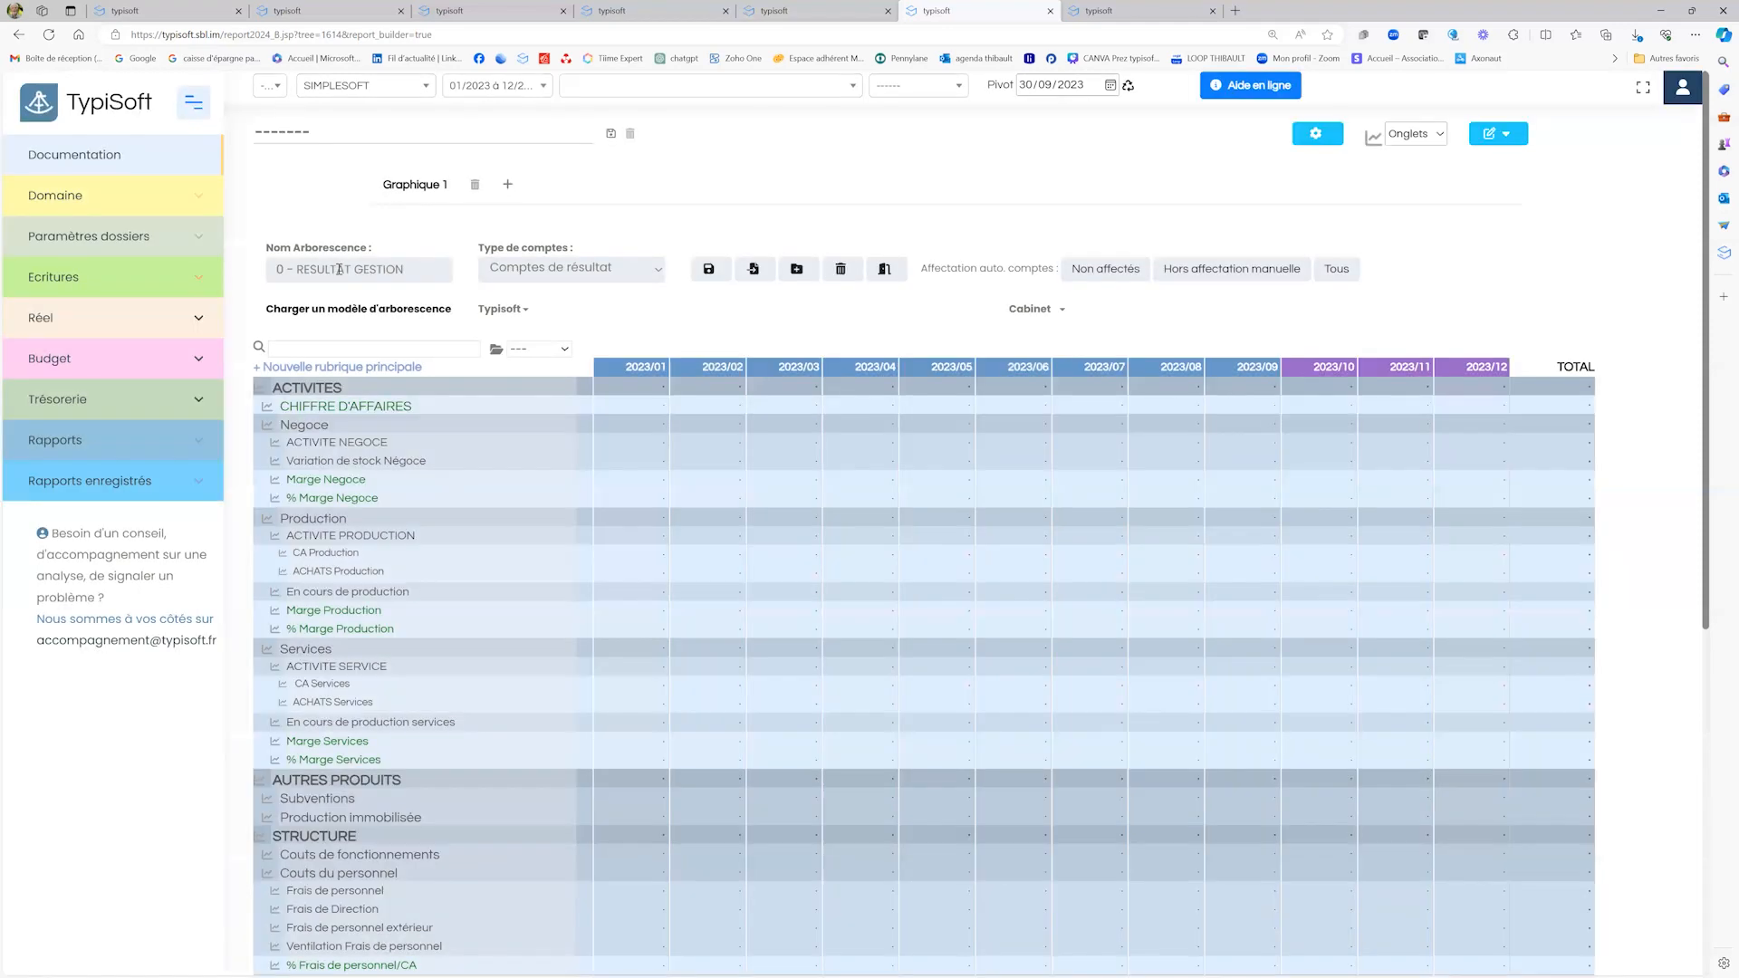
Step: Save the tree under the name "0 - SIMPLESOFT GESTION" and automatically allocate all accounts to it
double_click(339, 269)
text(SIMPLESOFT)
click(751, 270)
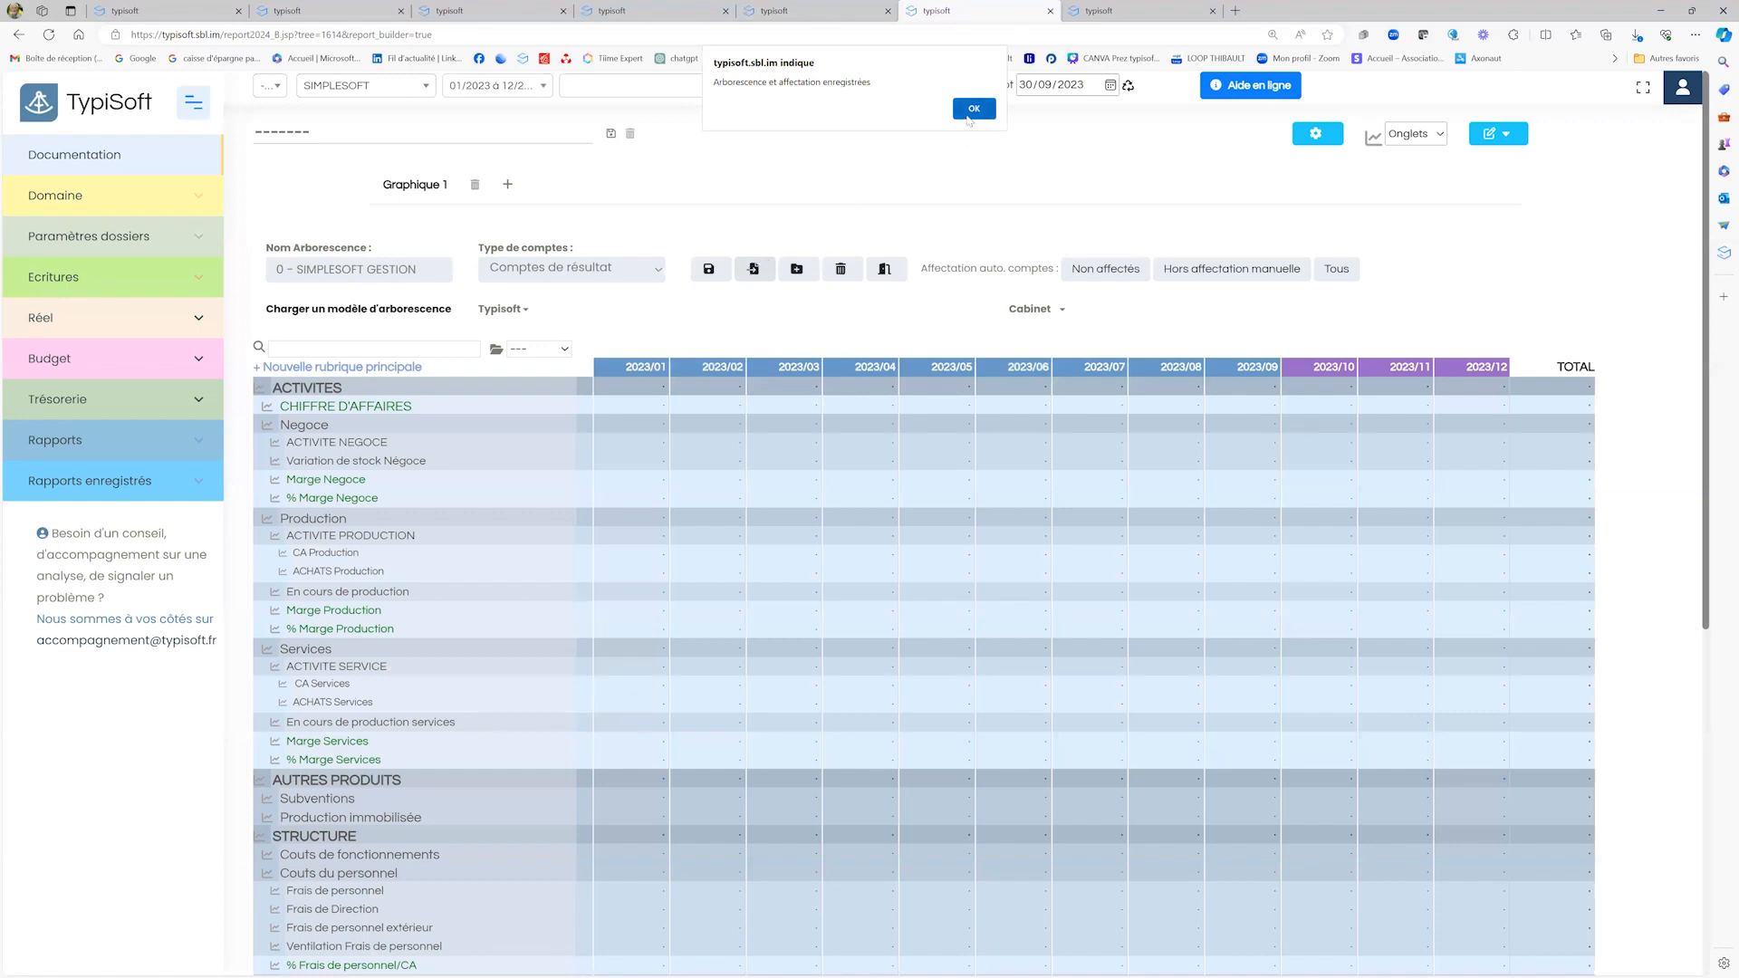
click(968, 109)
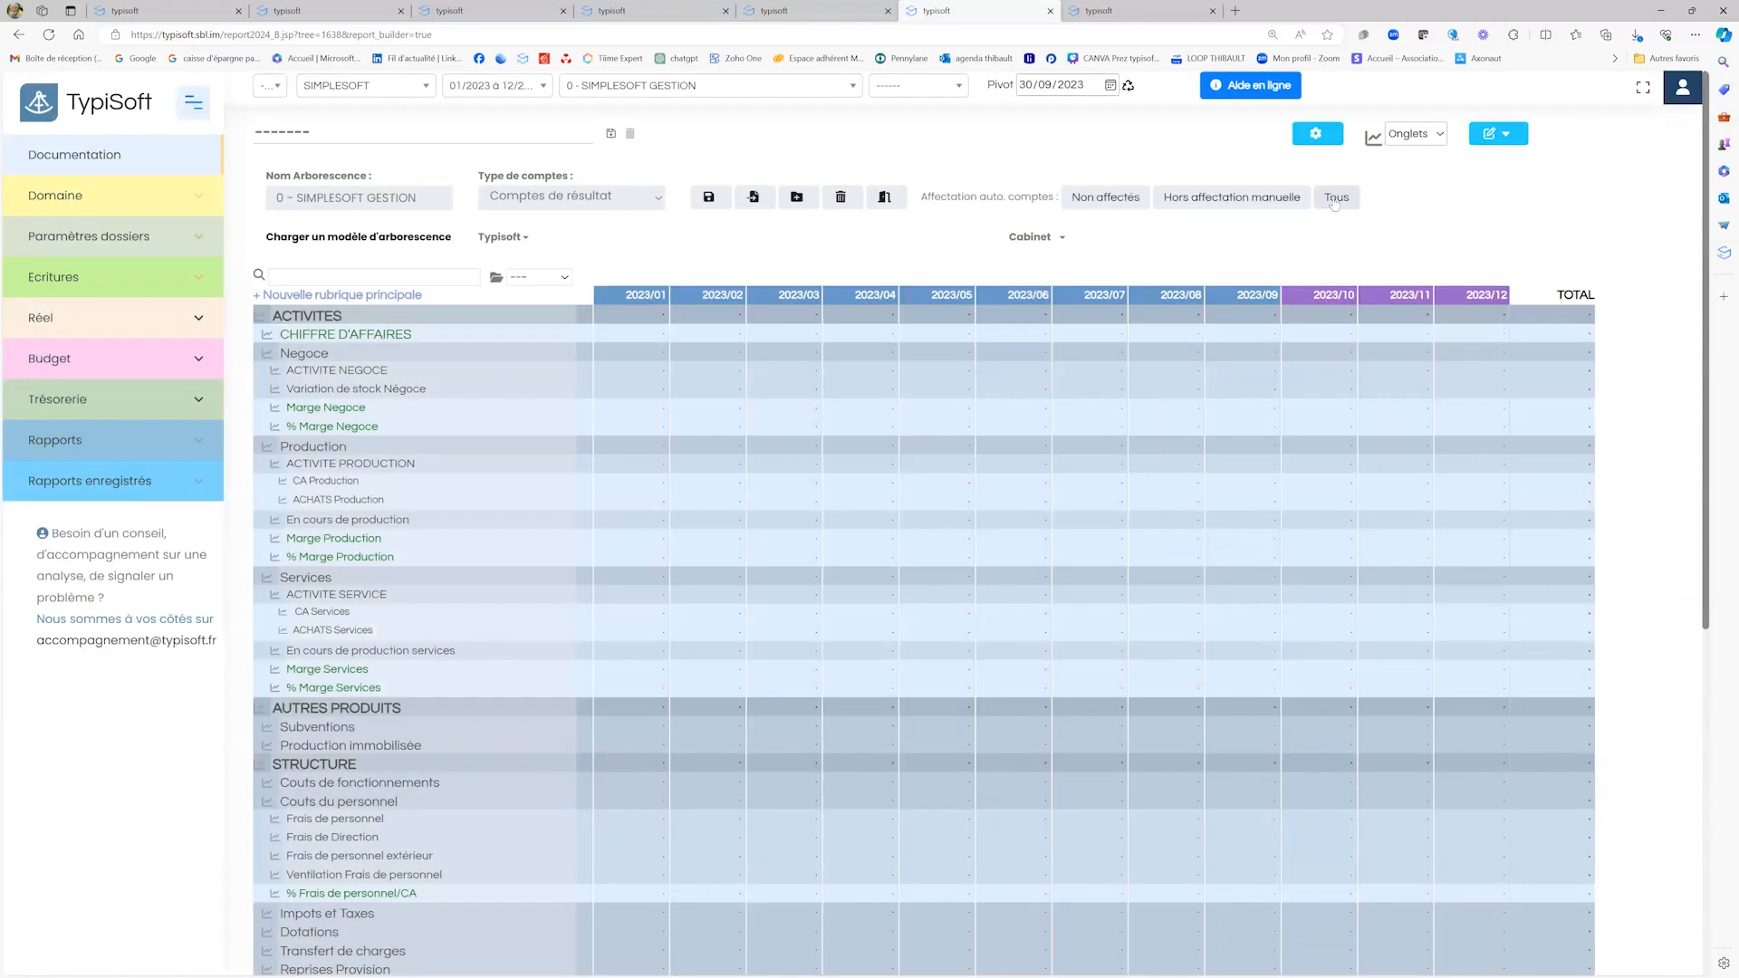
click(1335, 200)
click(916, 125)
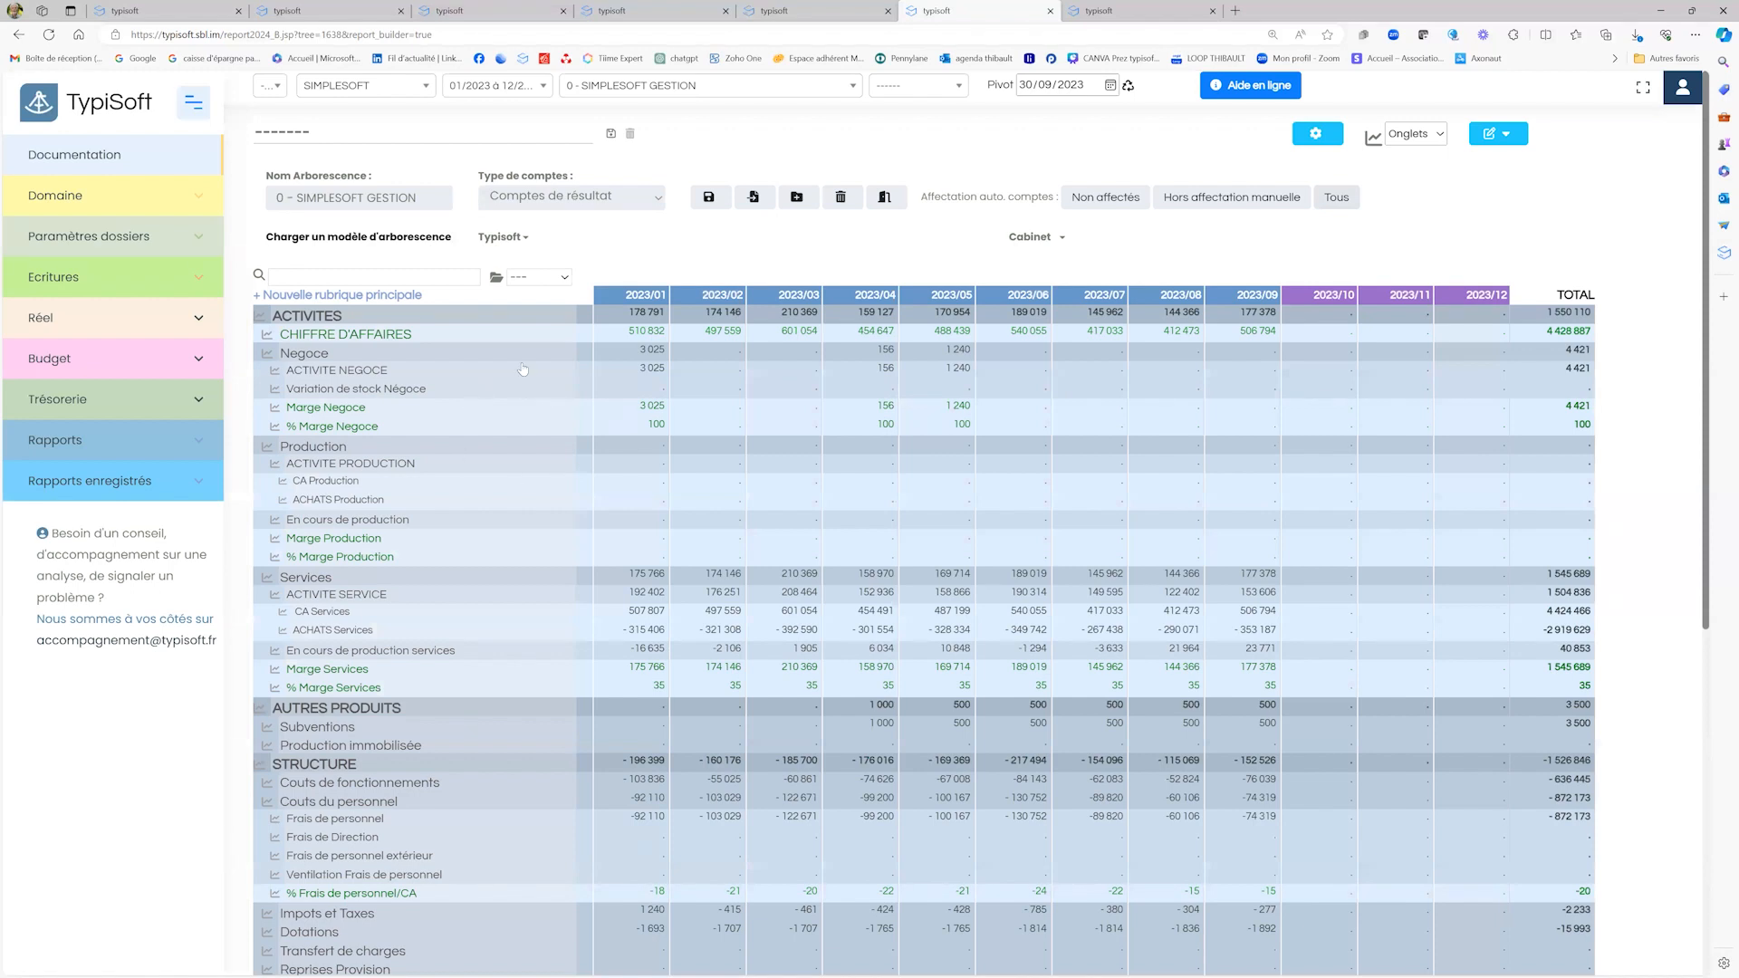
Step: Reduce the report display to Niveau 1 and expand it to Niveau 2
click(559, 278)
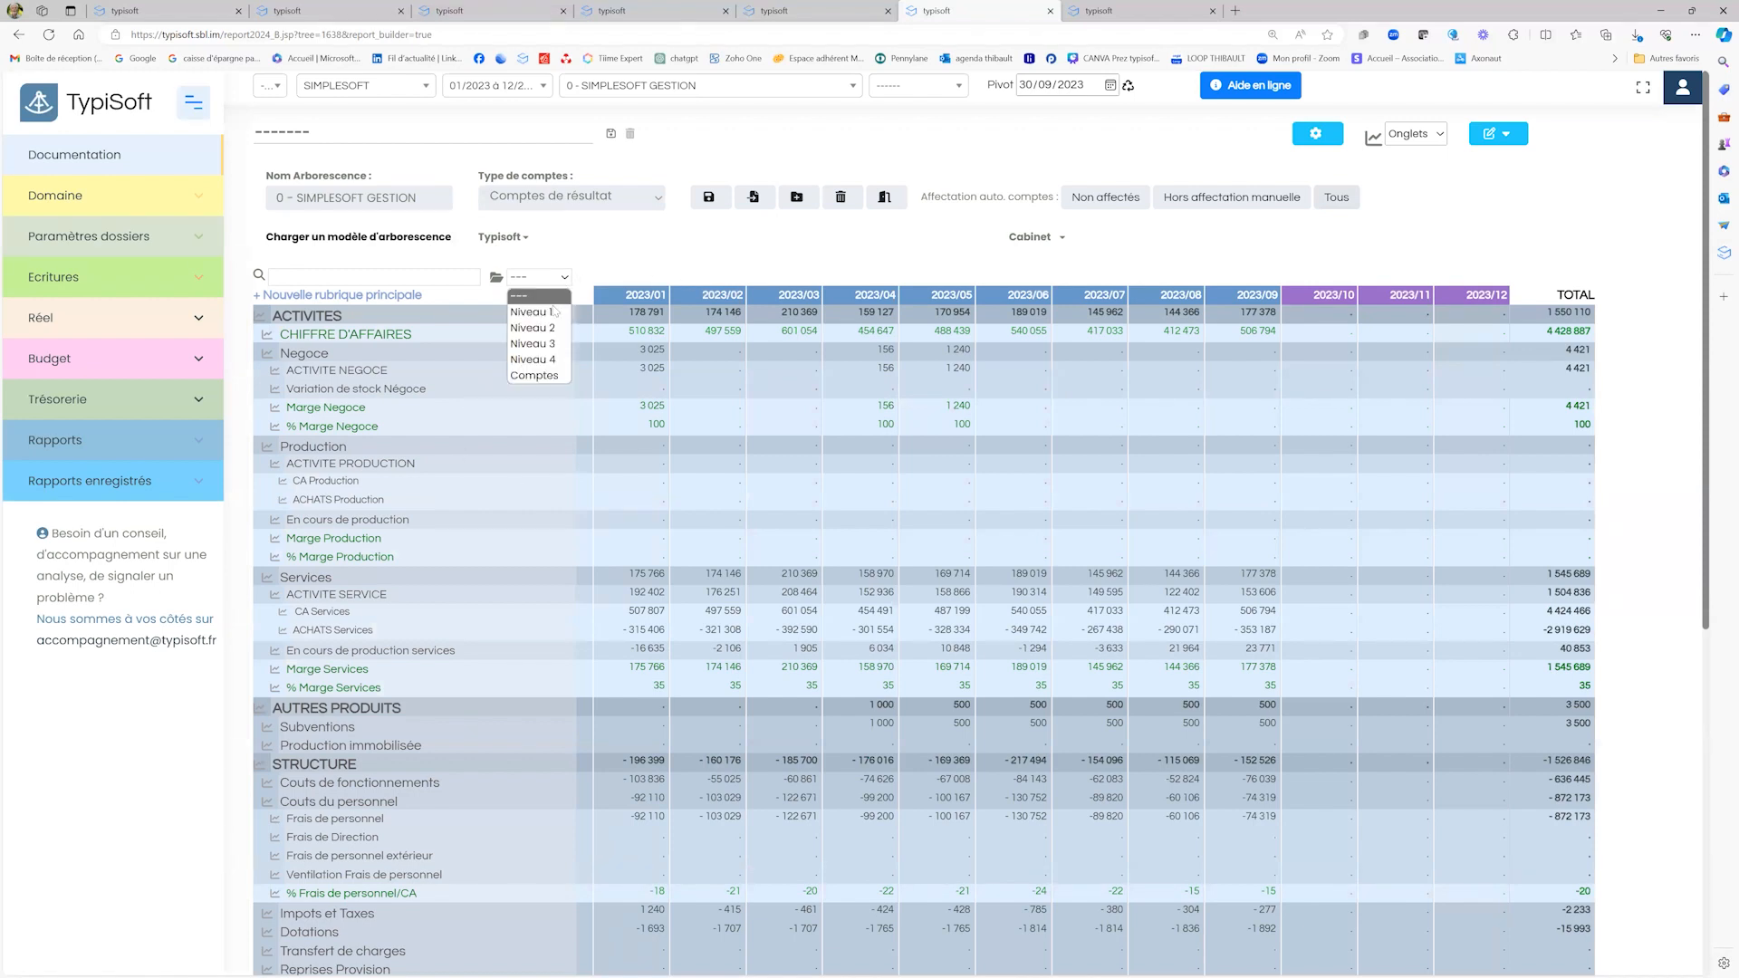
click(553, 312)
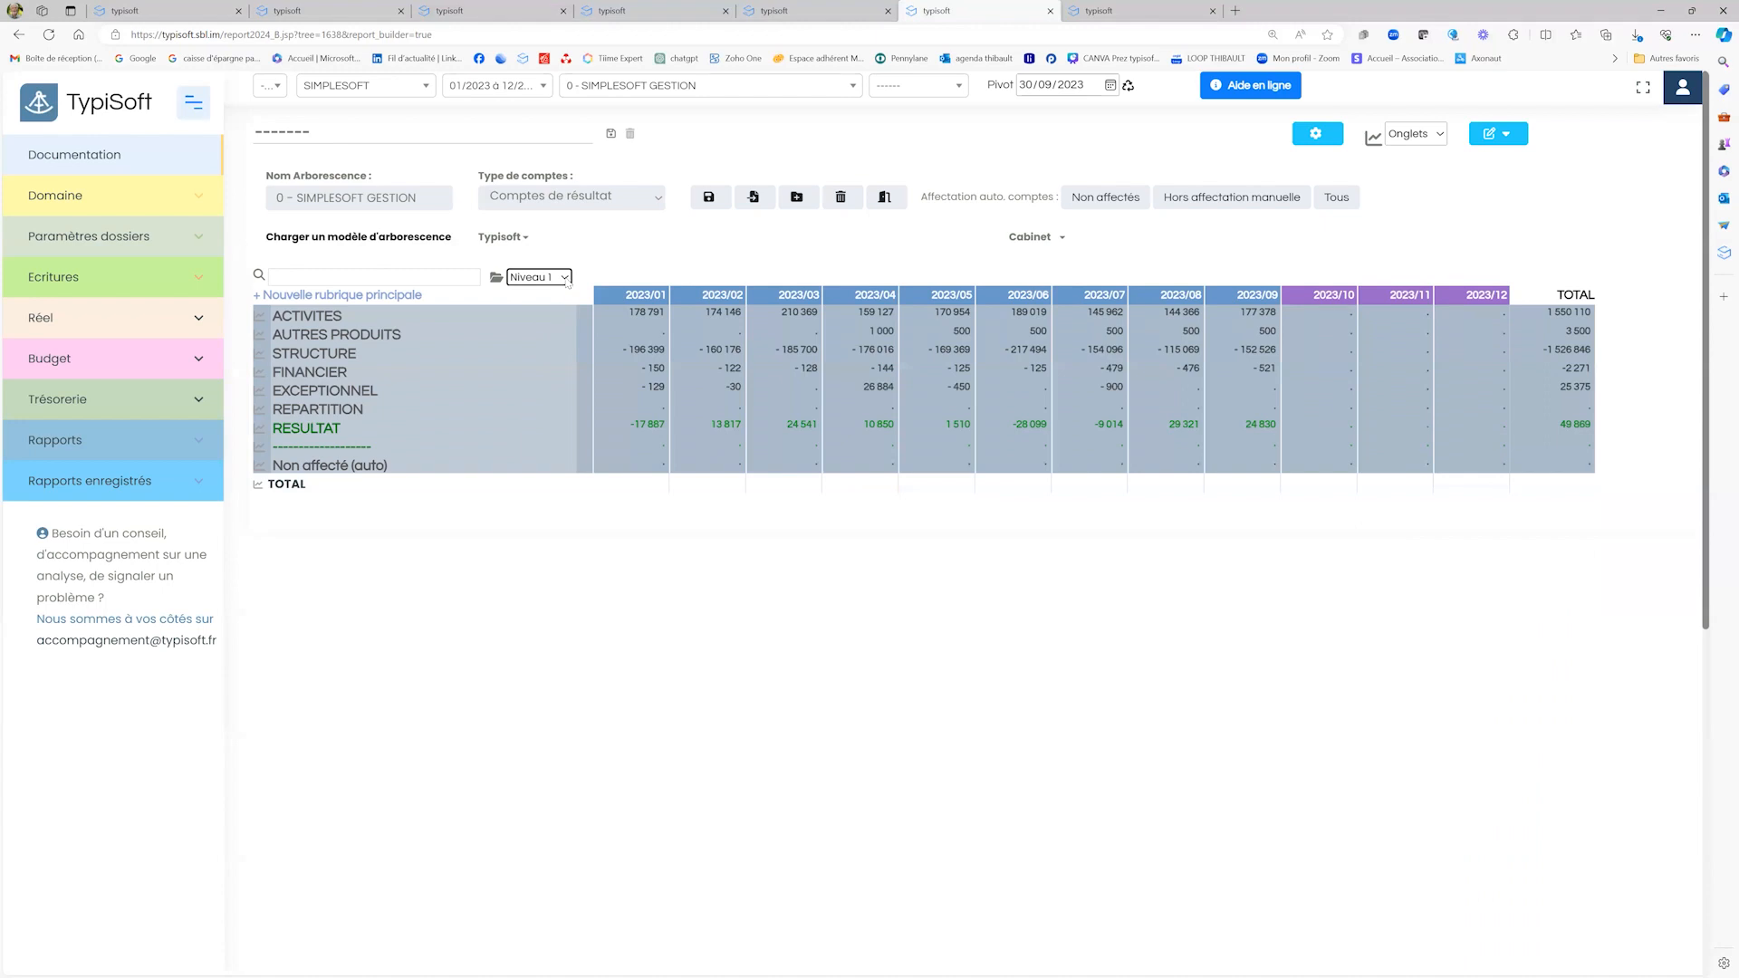
click(565, 277)
click(534, 312)
Step: Expand the Negoce and Services sections down to the individual accounts of CA Negoce and CA Services
mouse_move(320, 362)
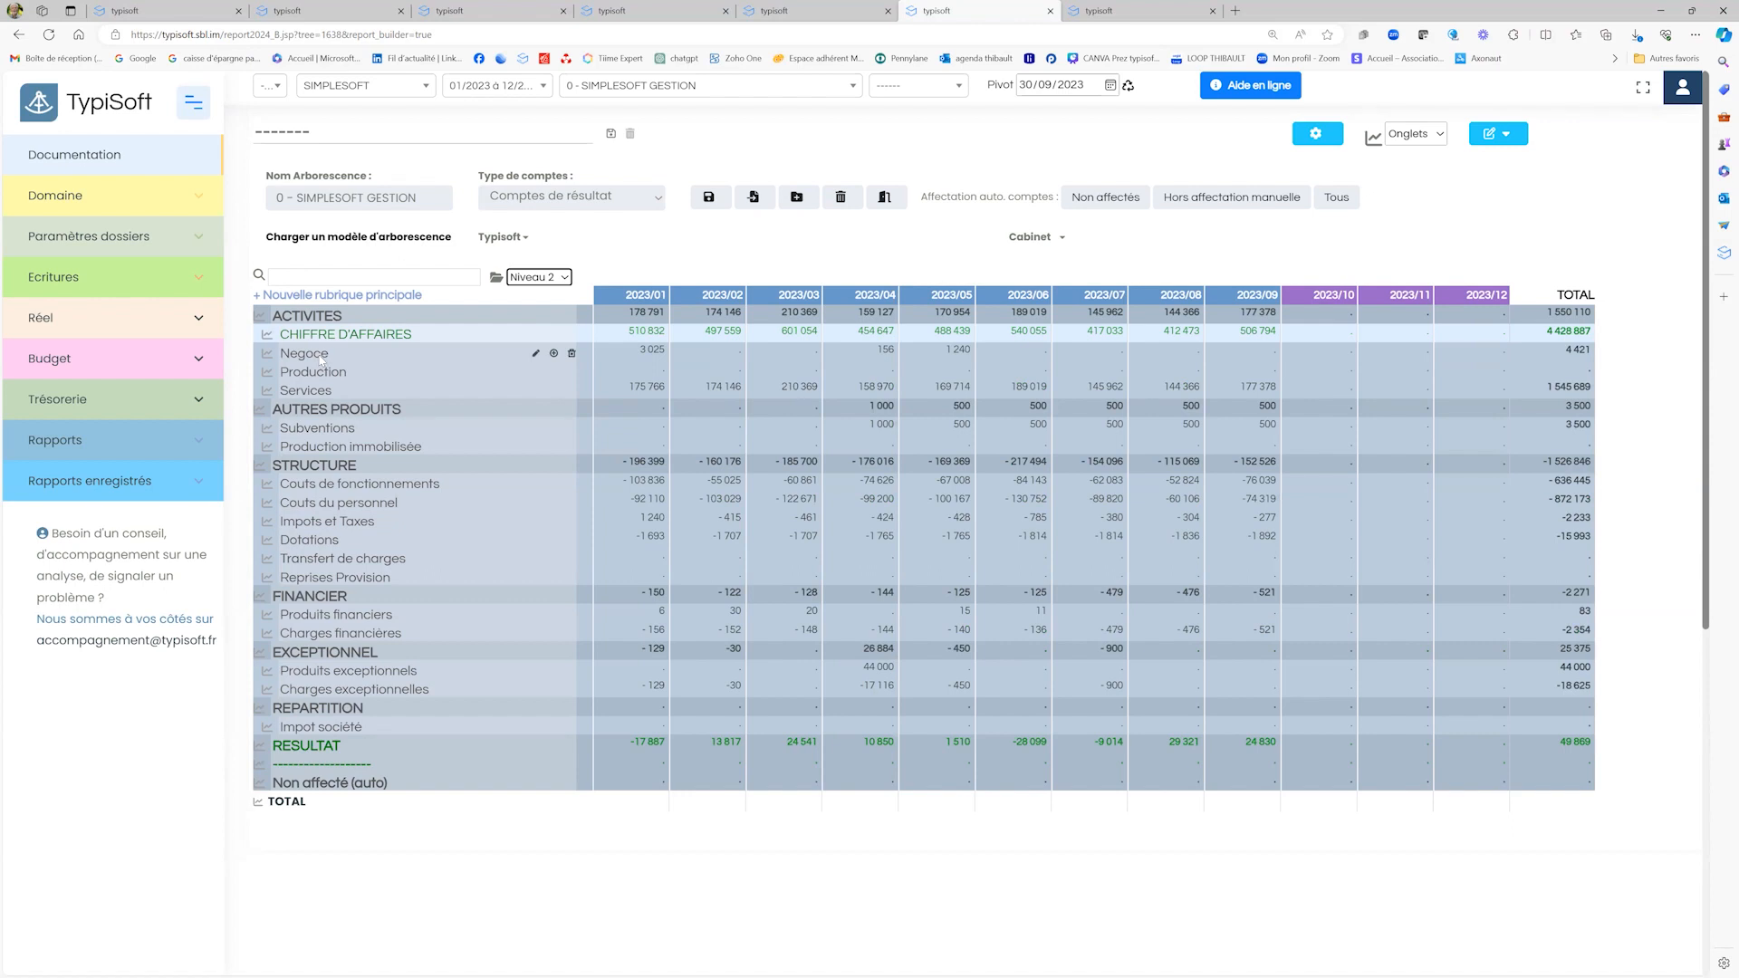
click(322, 357)
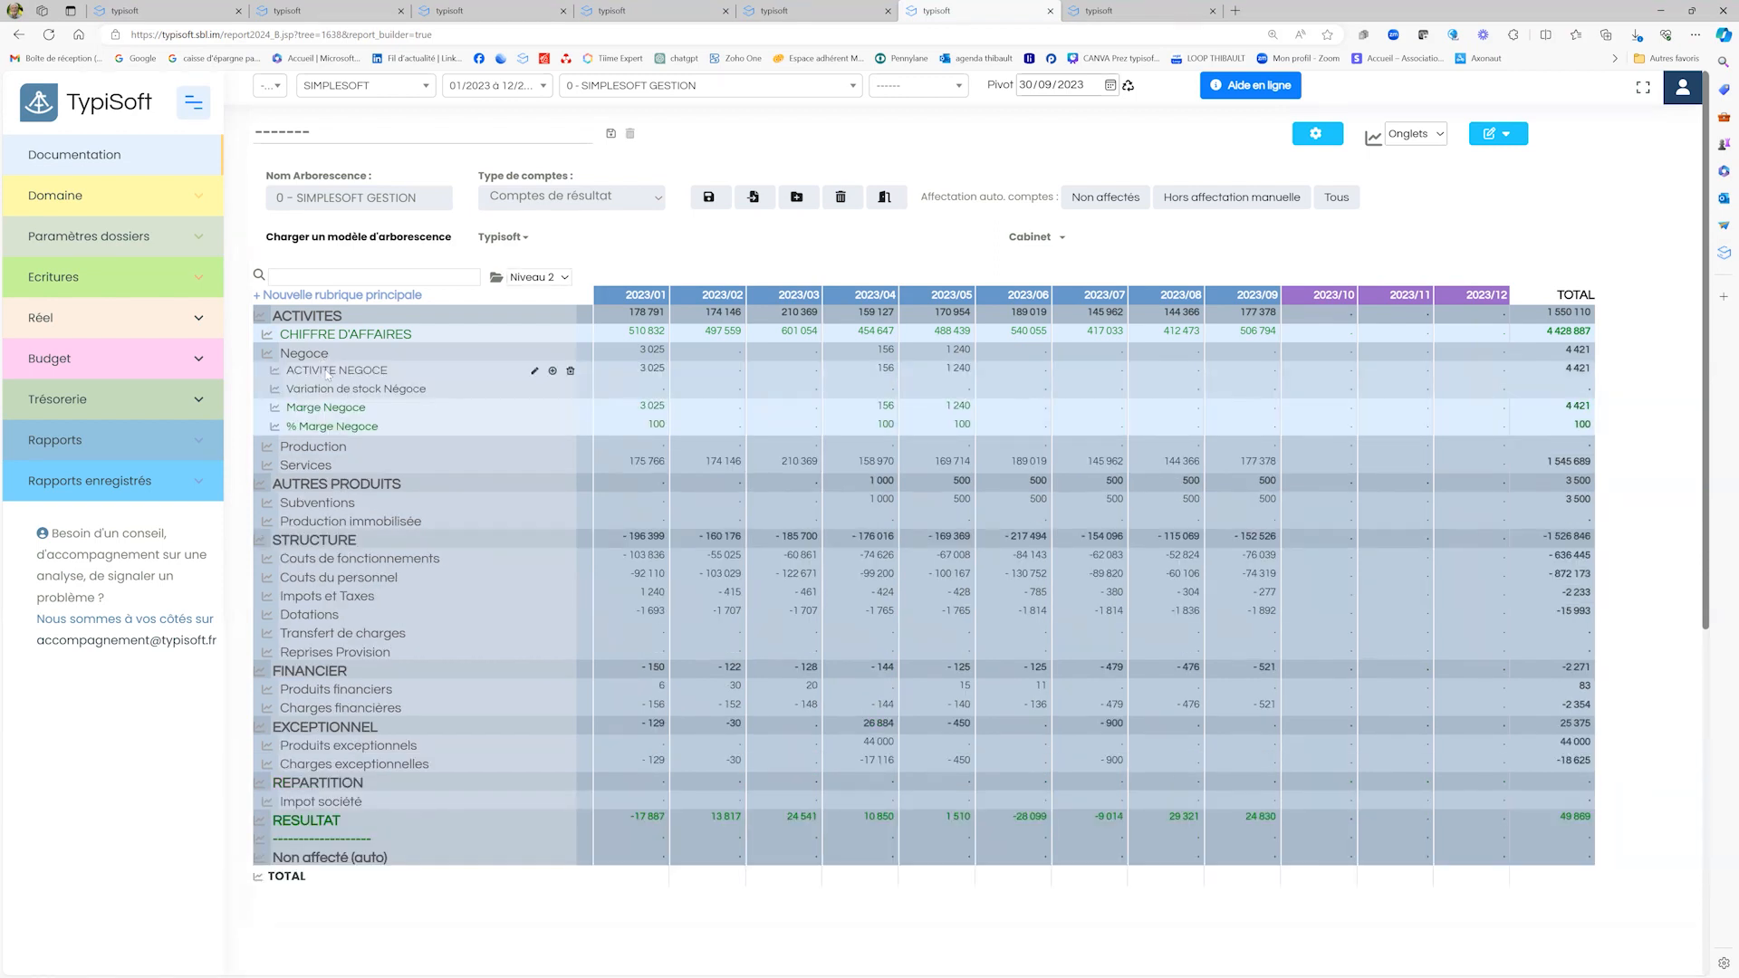
click(336, 370)
click(319, 387)
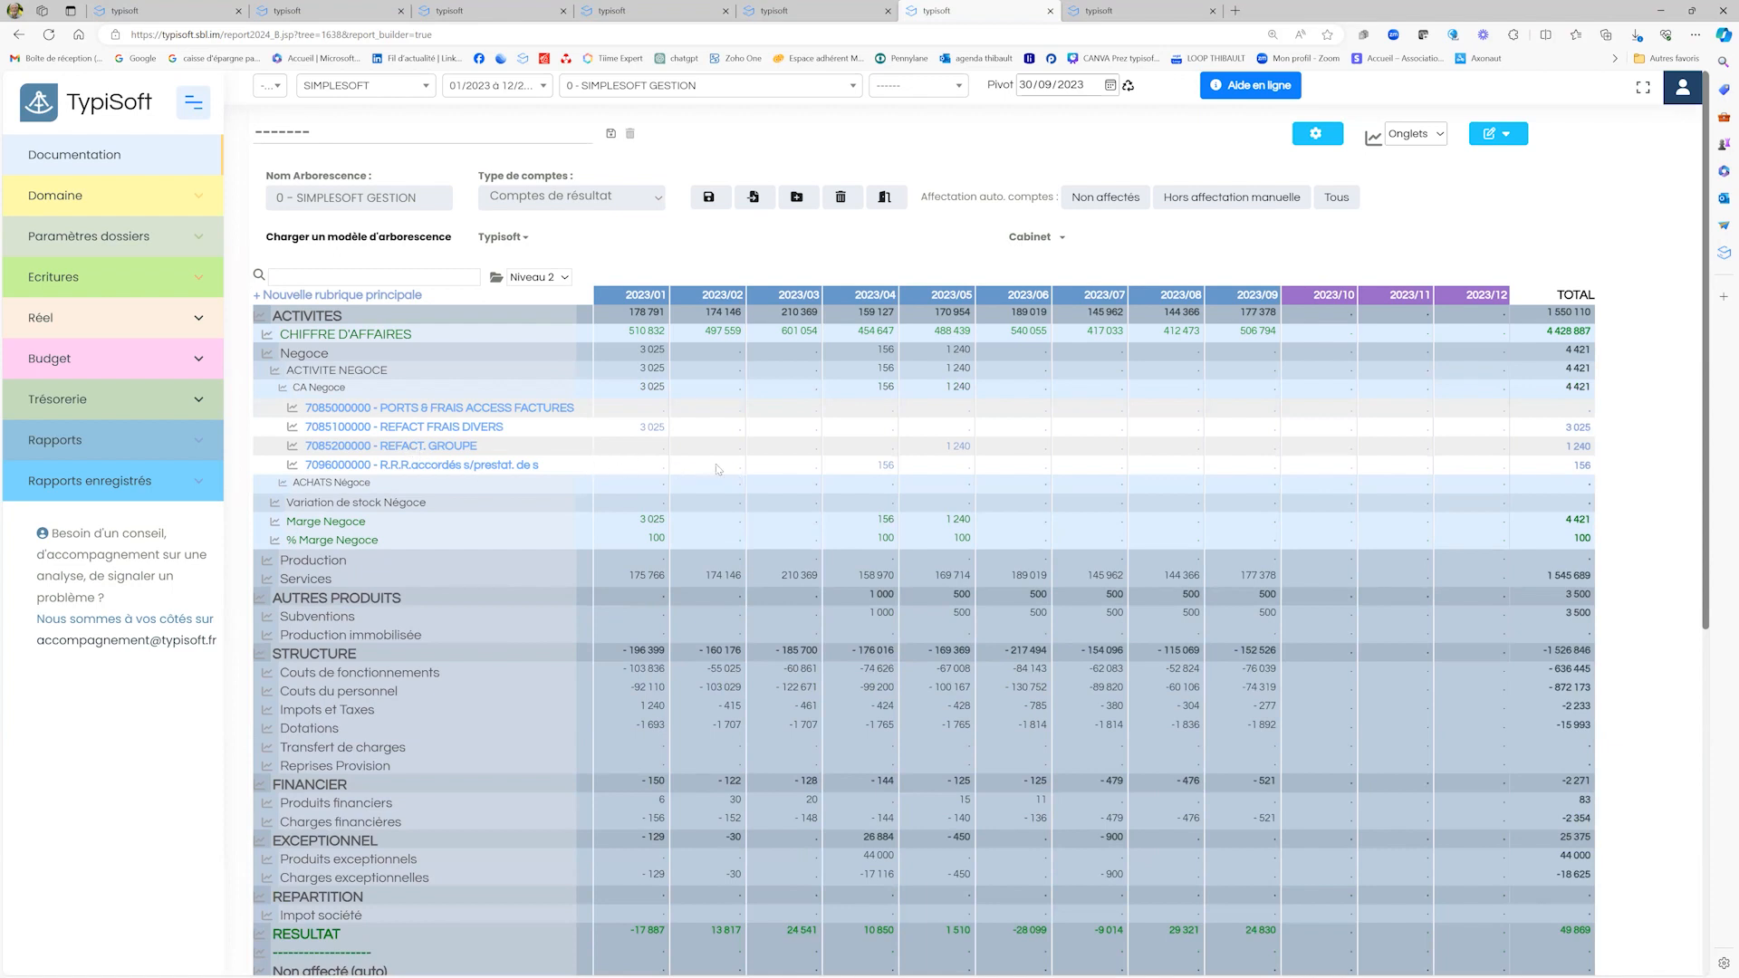
mouse_move(338, 393)
click(308, 580)
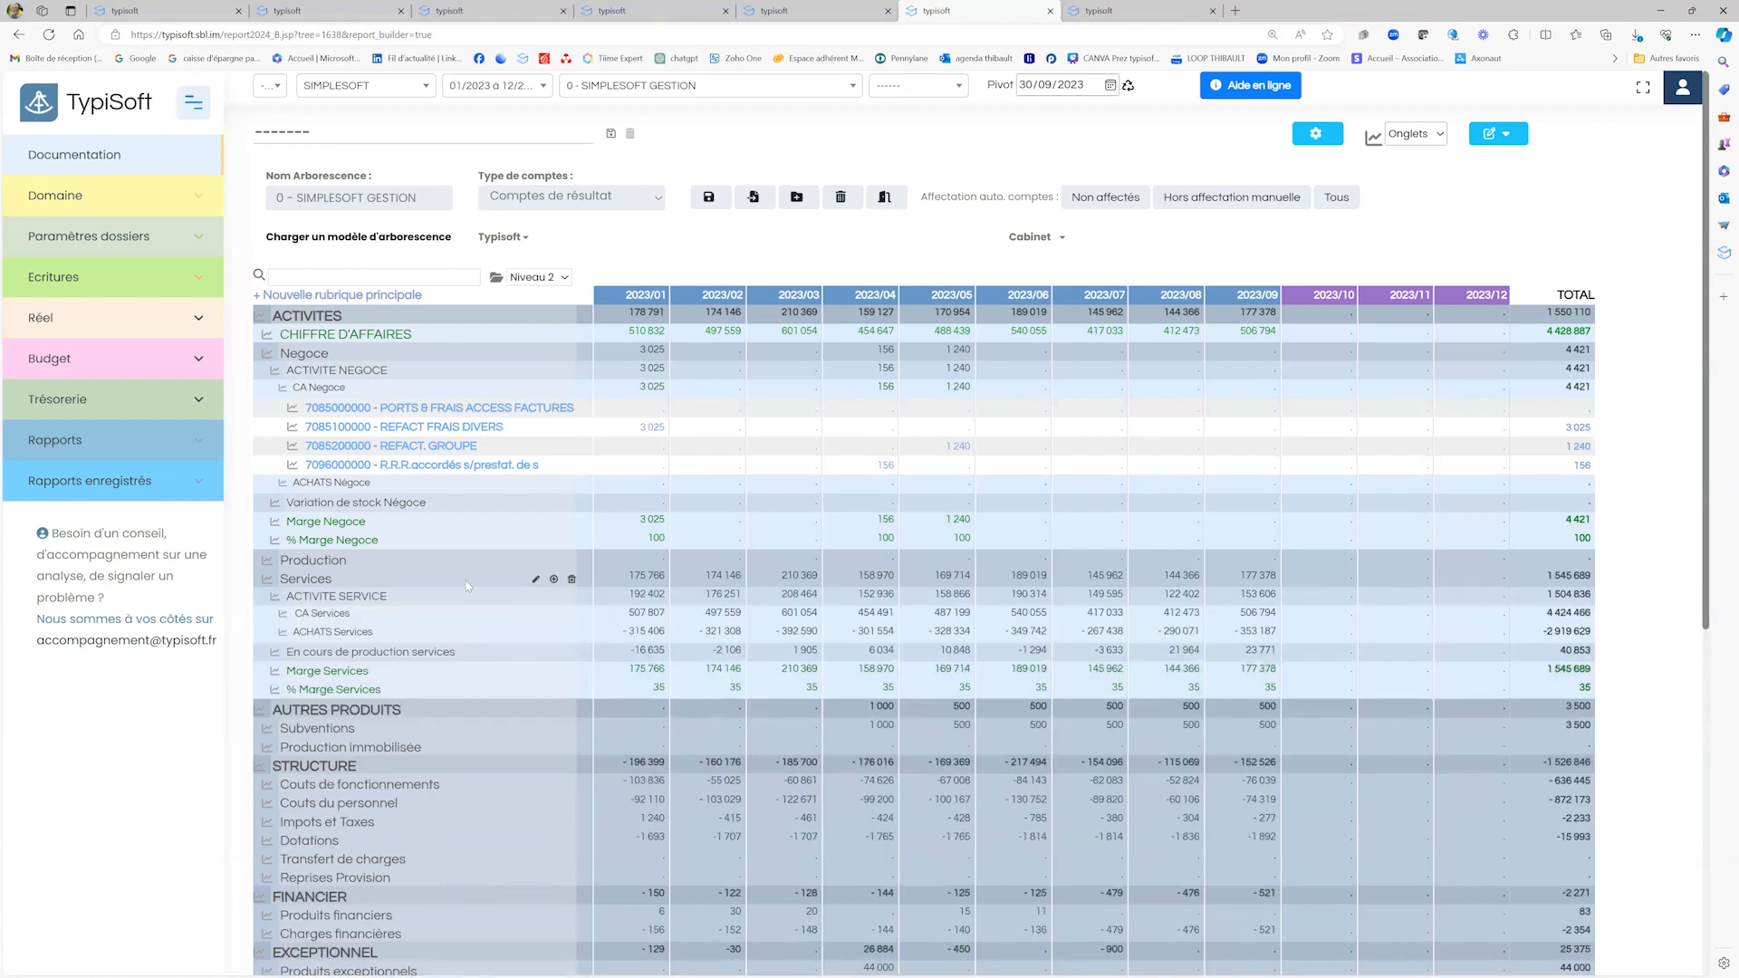
click(324, 614)
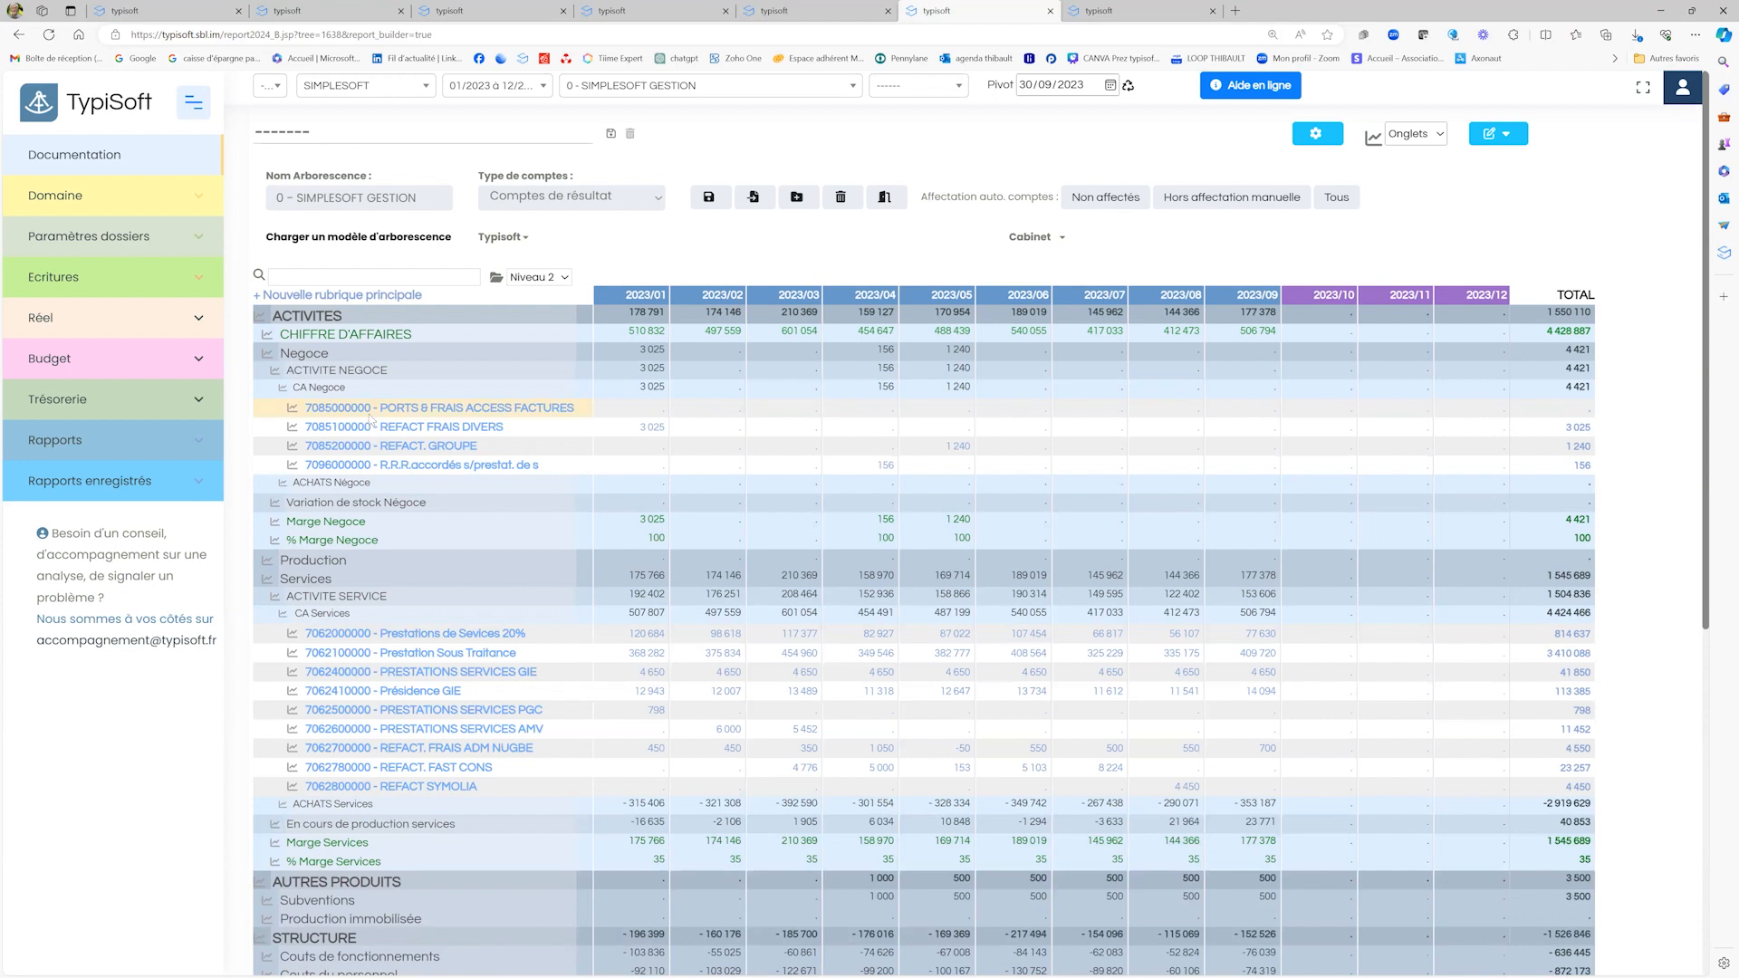
shift+click(369, 466)
drag(403, 443, 390, 644)
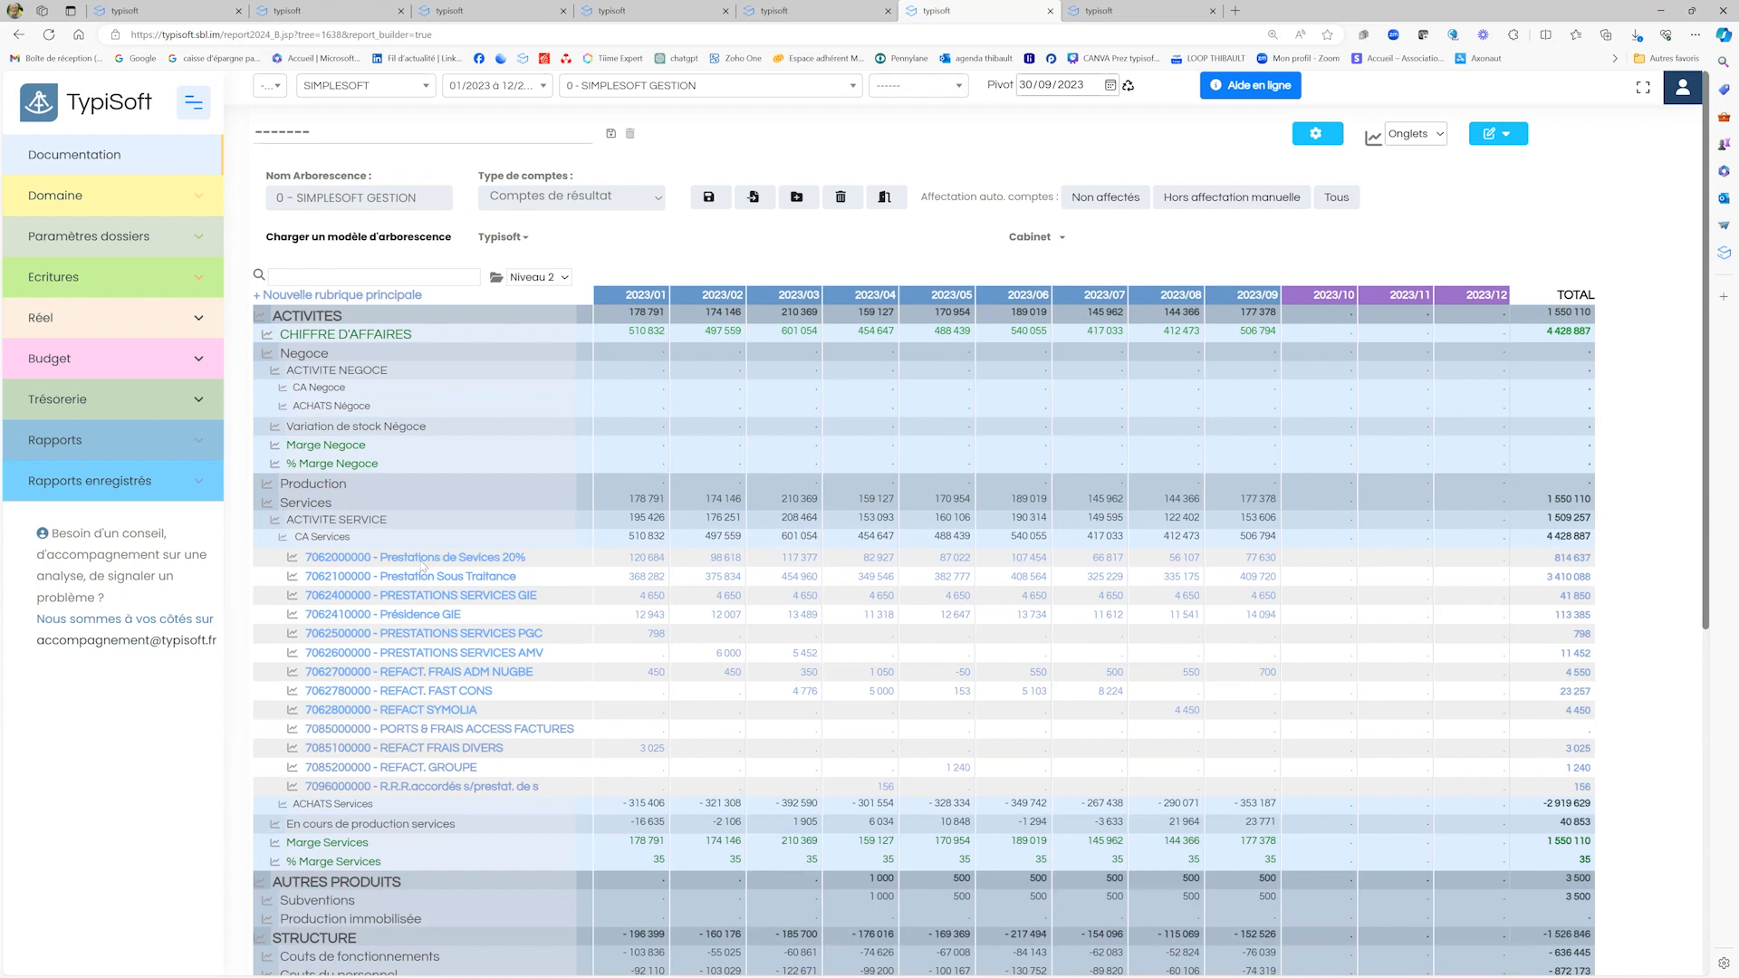
shift+click(393, 730)
click(393, 730)
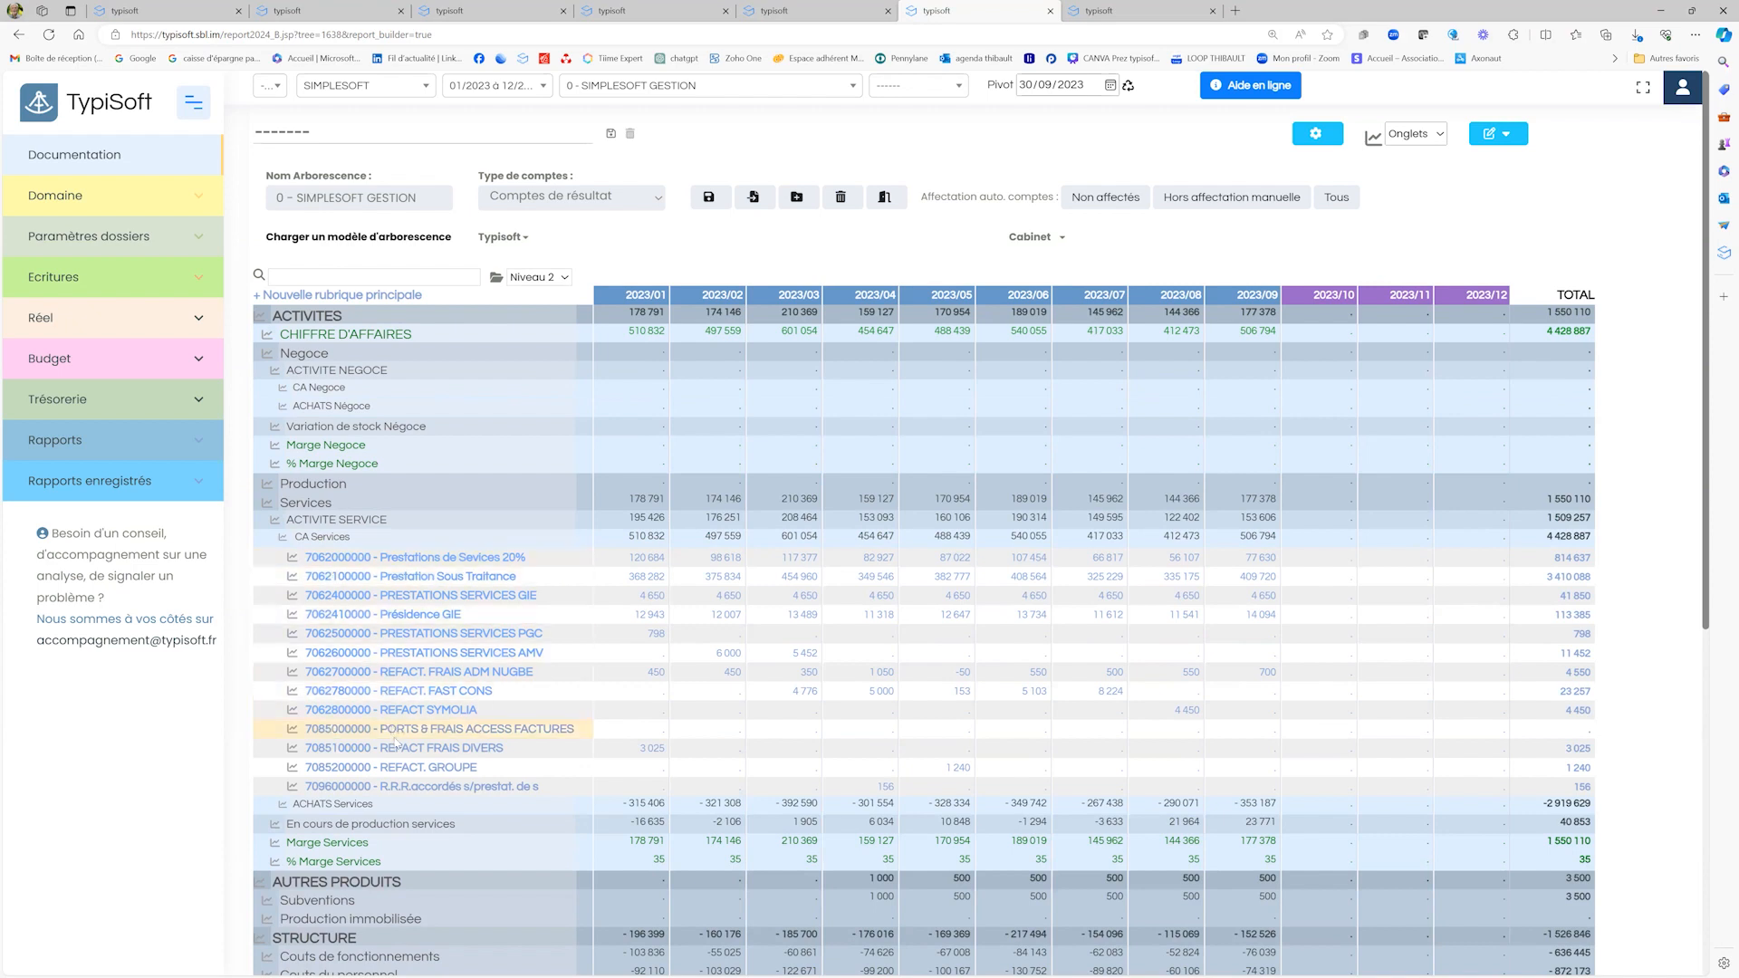
shift+click(403, 786)
drag(399, 746, 368, 408)
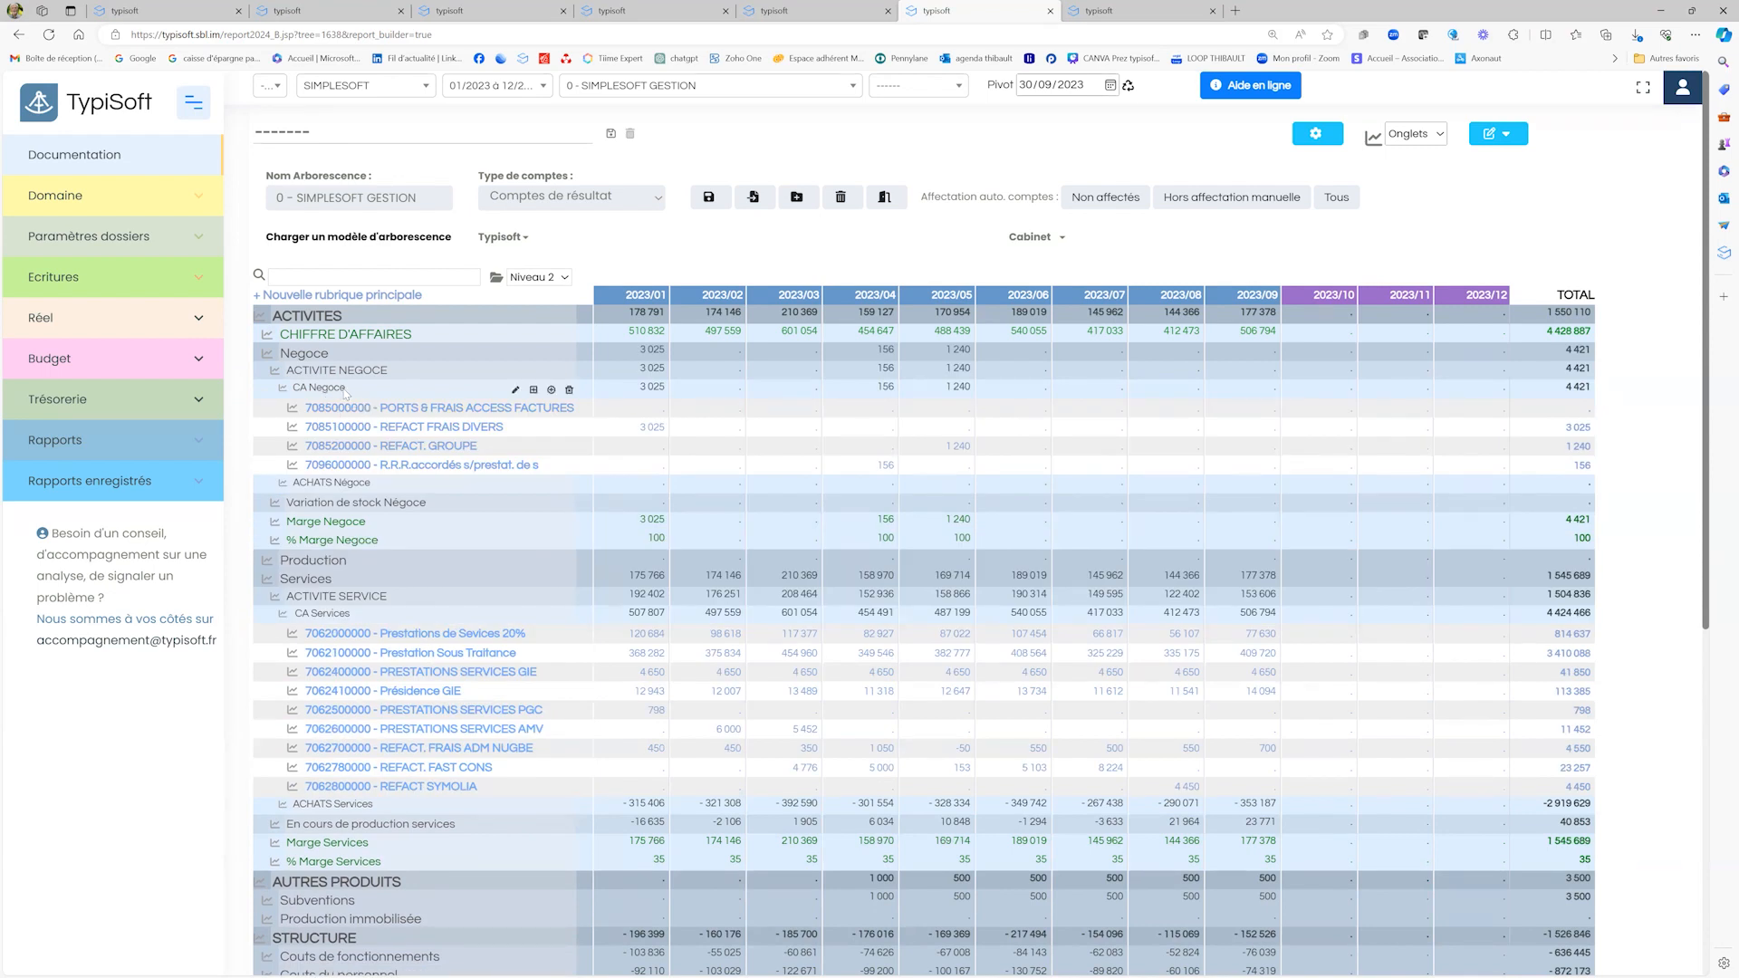
Step: Rename the CA Negoce category as "CA Produits accessoires"
click(516, 392)
drag(674, 258, 789, 258)
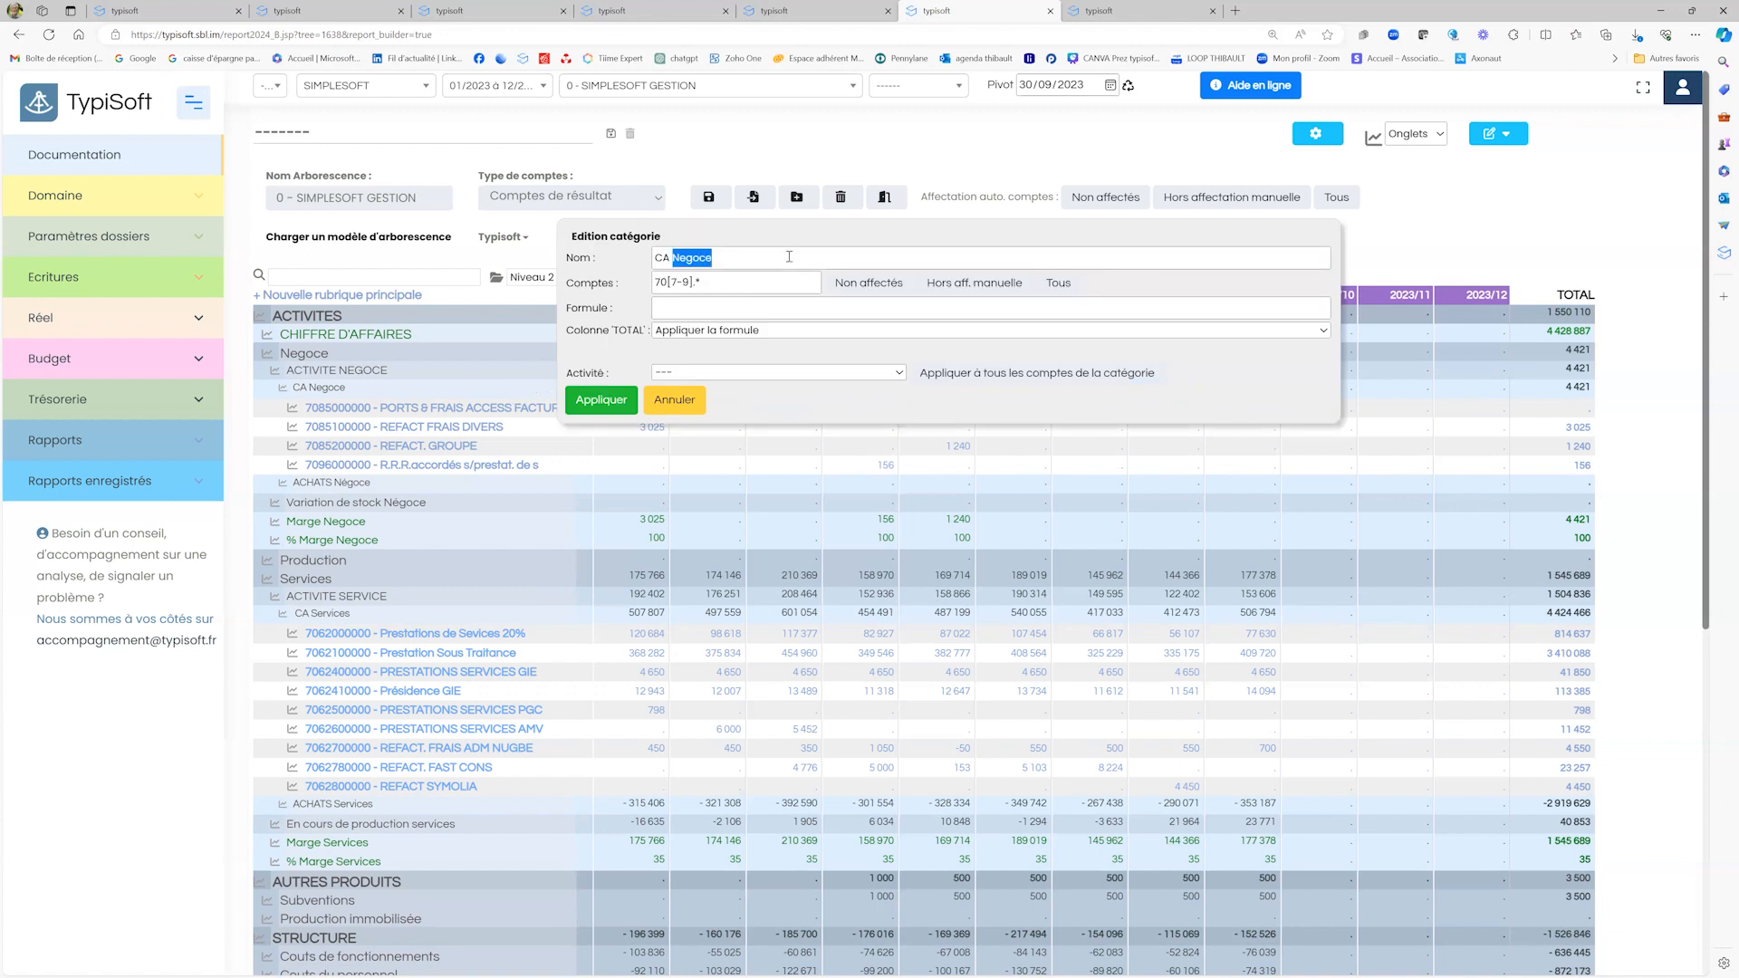
text(Produits accessoires)
click(600, 400)
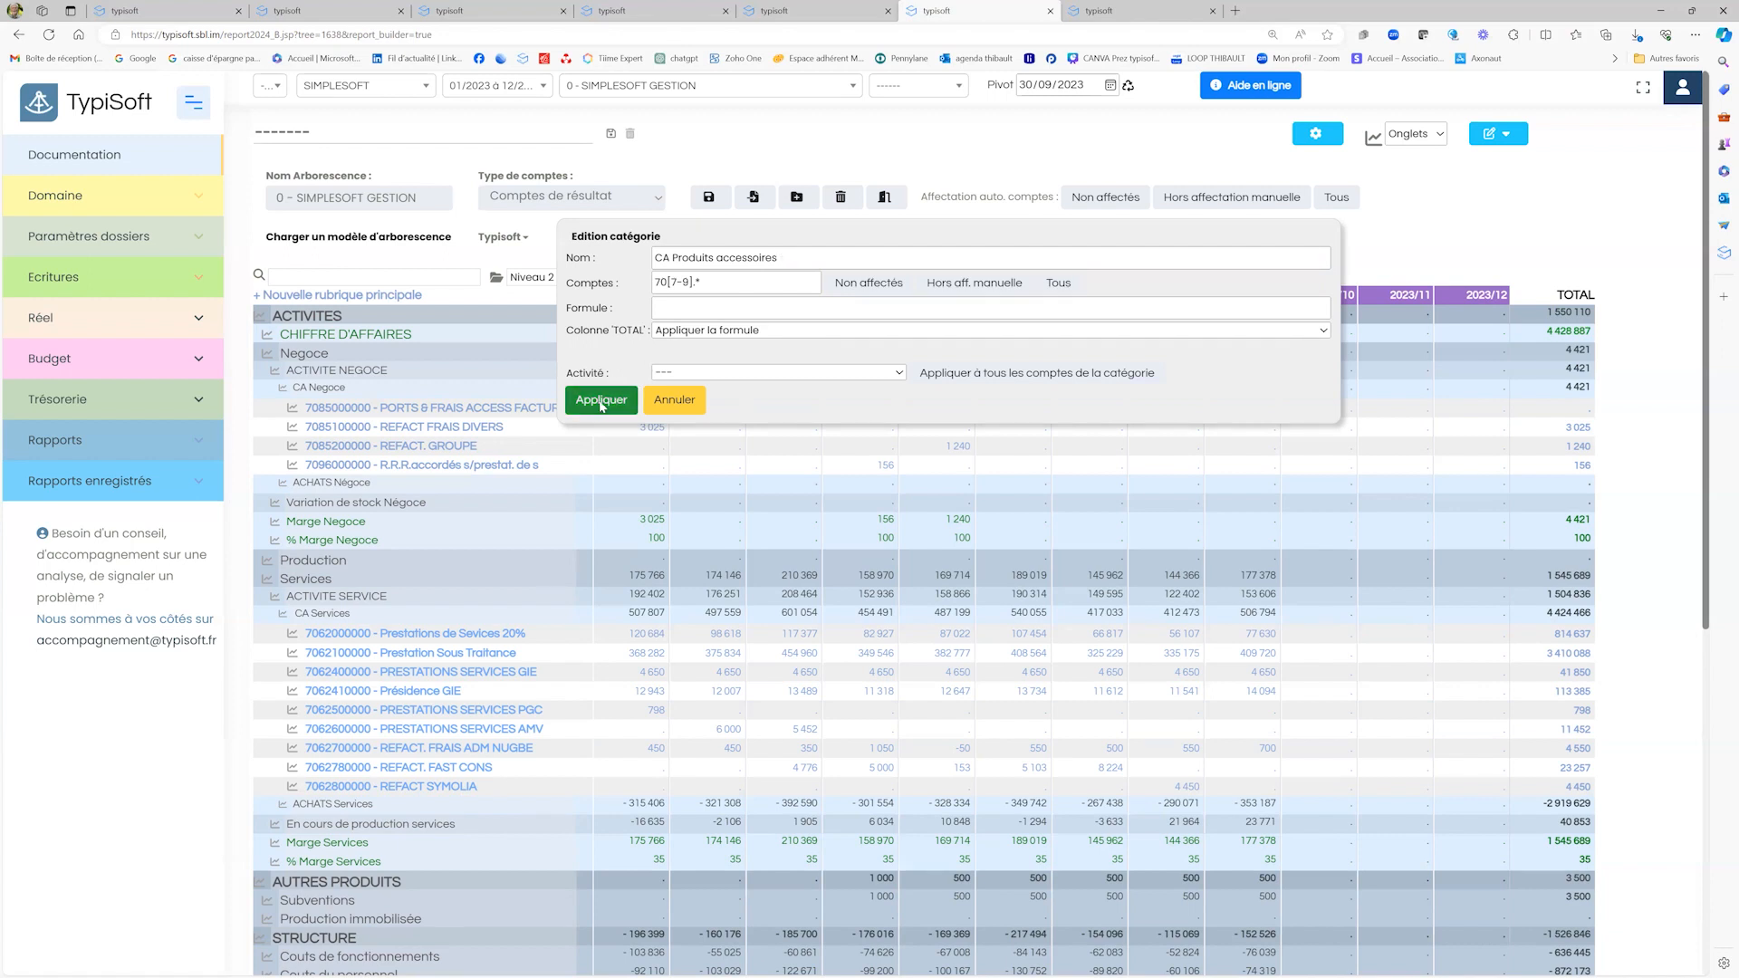
Step: Move the CA Produits accessoires category below CA Services in ACTIVITE SERVICE and collapse both account lists
drag(379, 397, 403, 668)
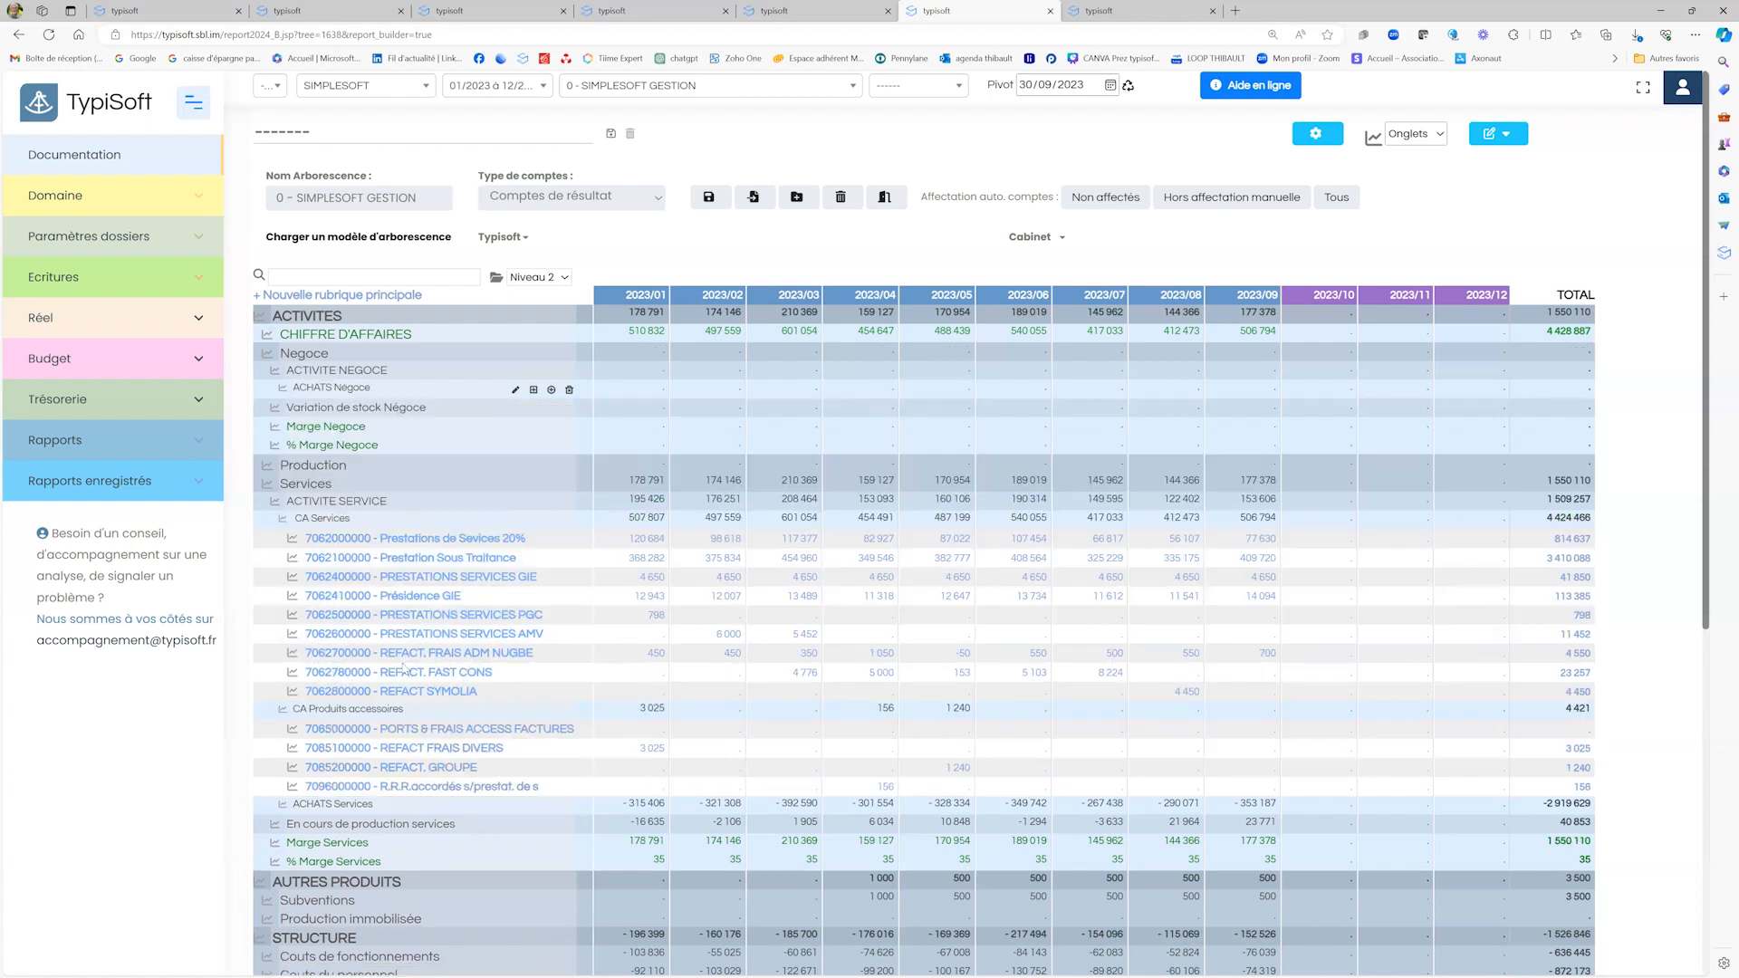
click(323, 521)
click(332, 540)
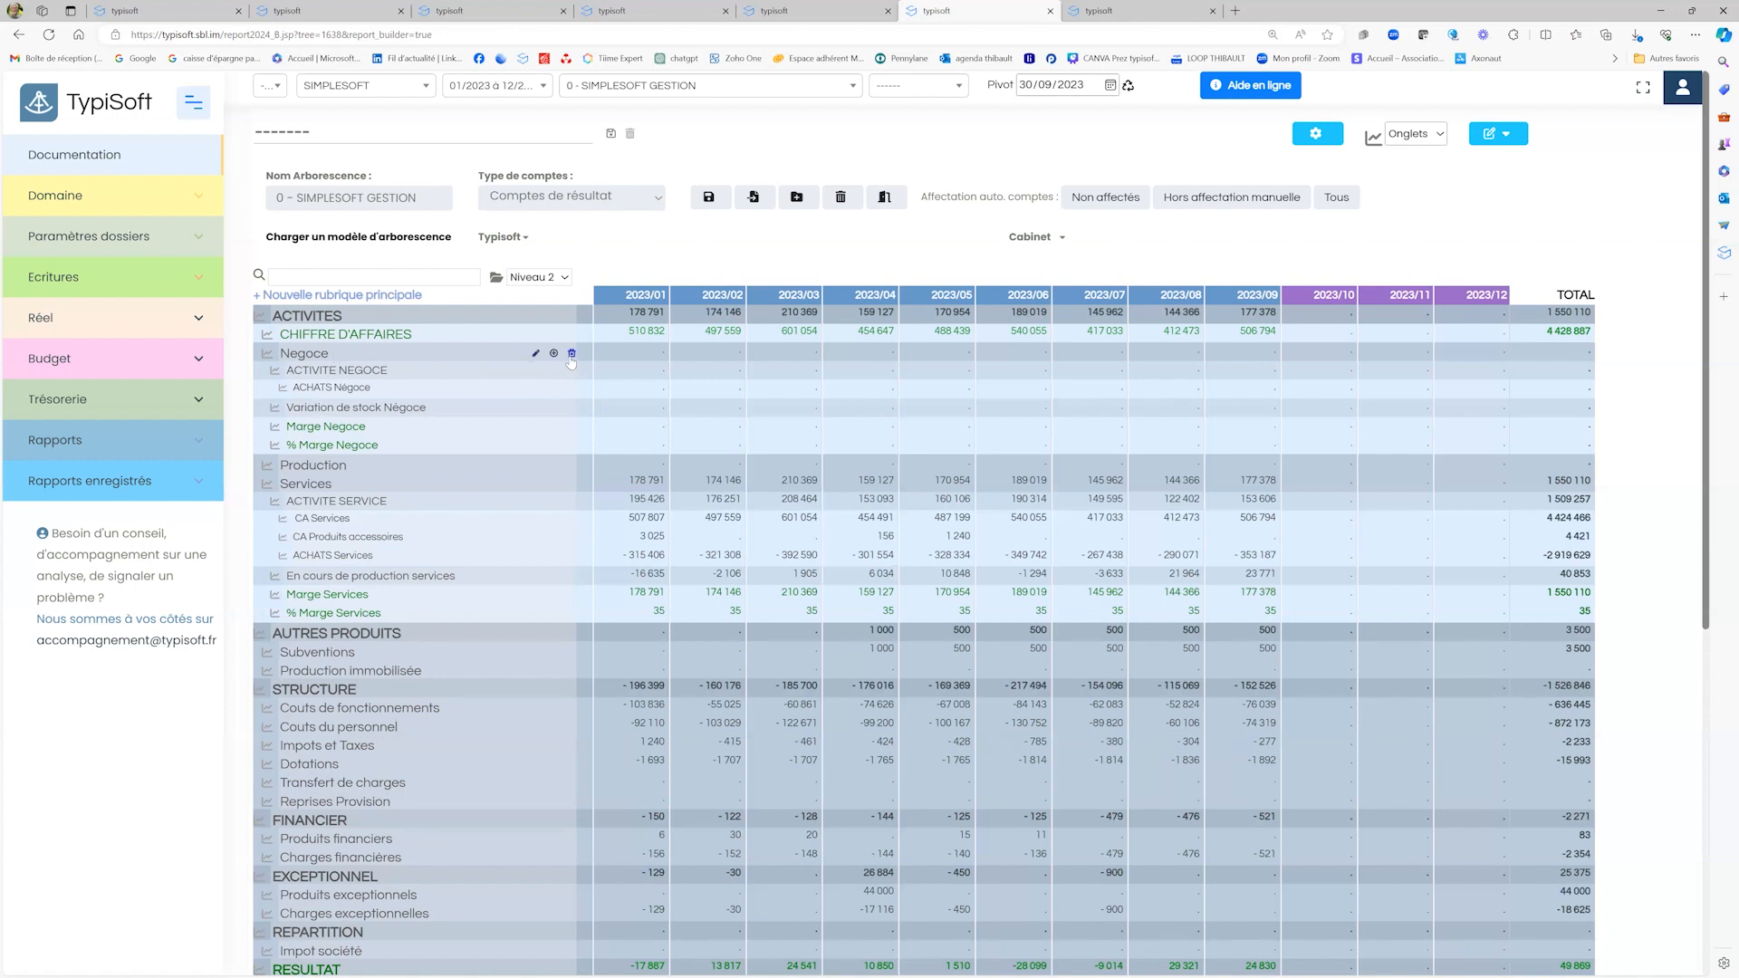
Step: Delete the Negoce and Production categories from the ACTIVITES section of the tree
click(572, 355)
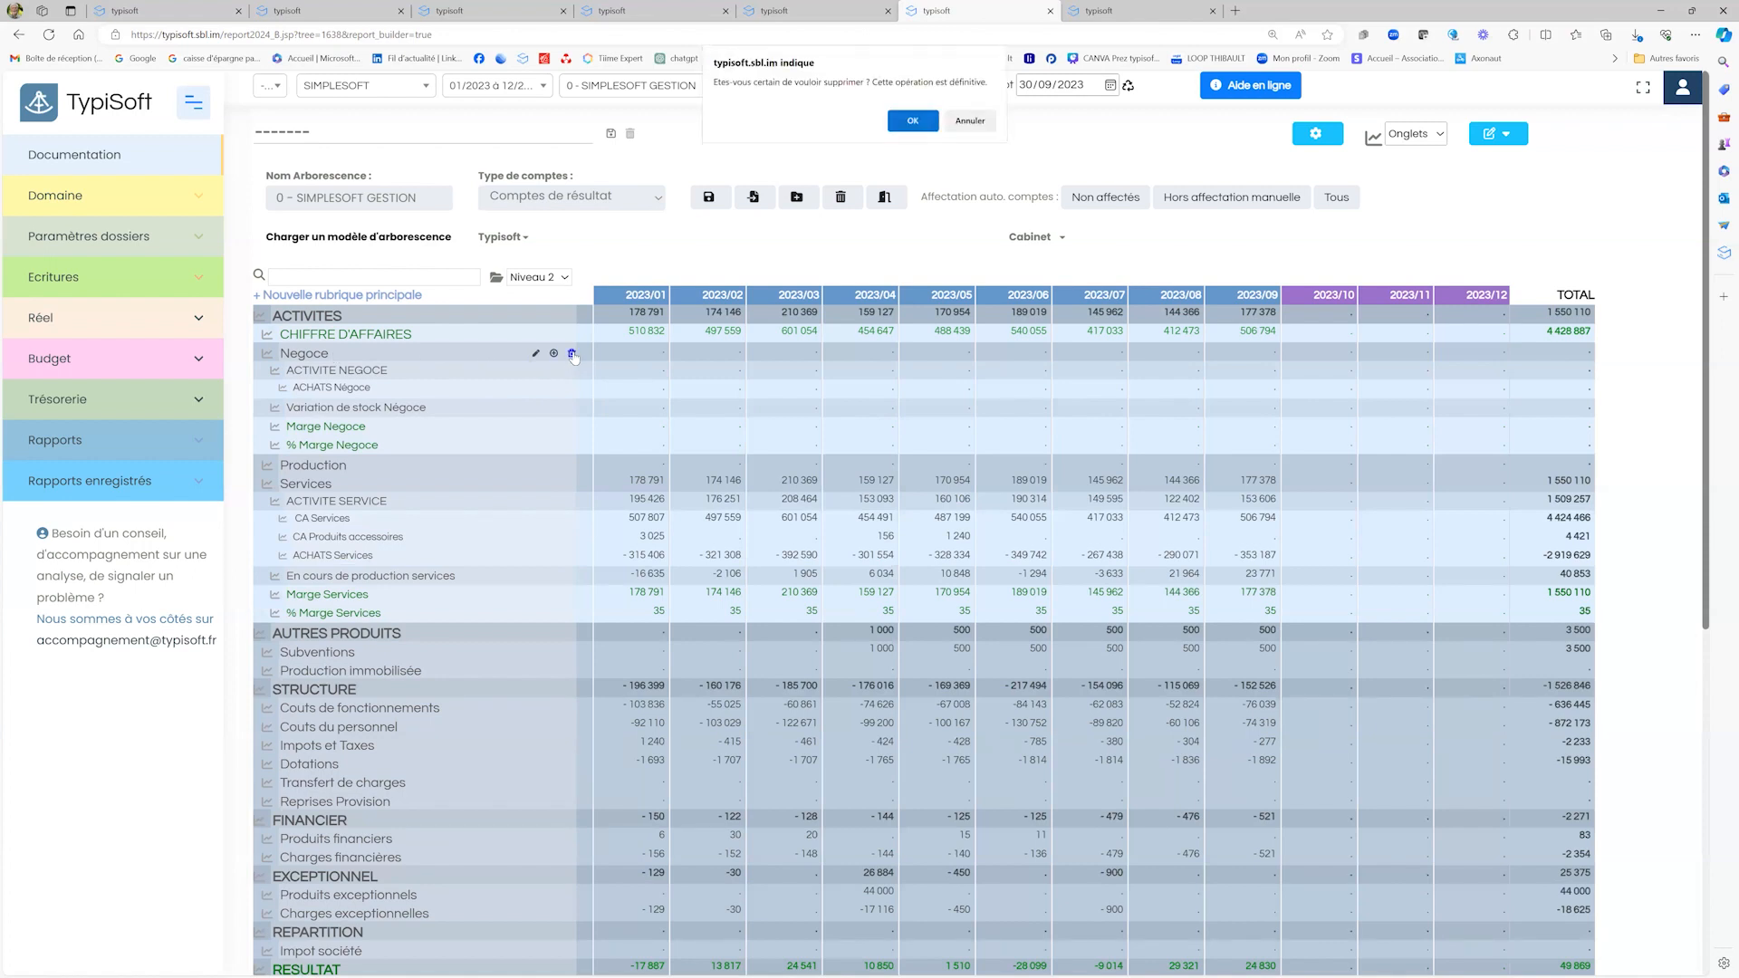
click(910, 124)
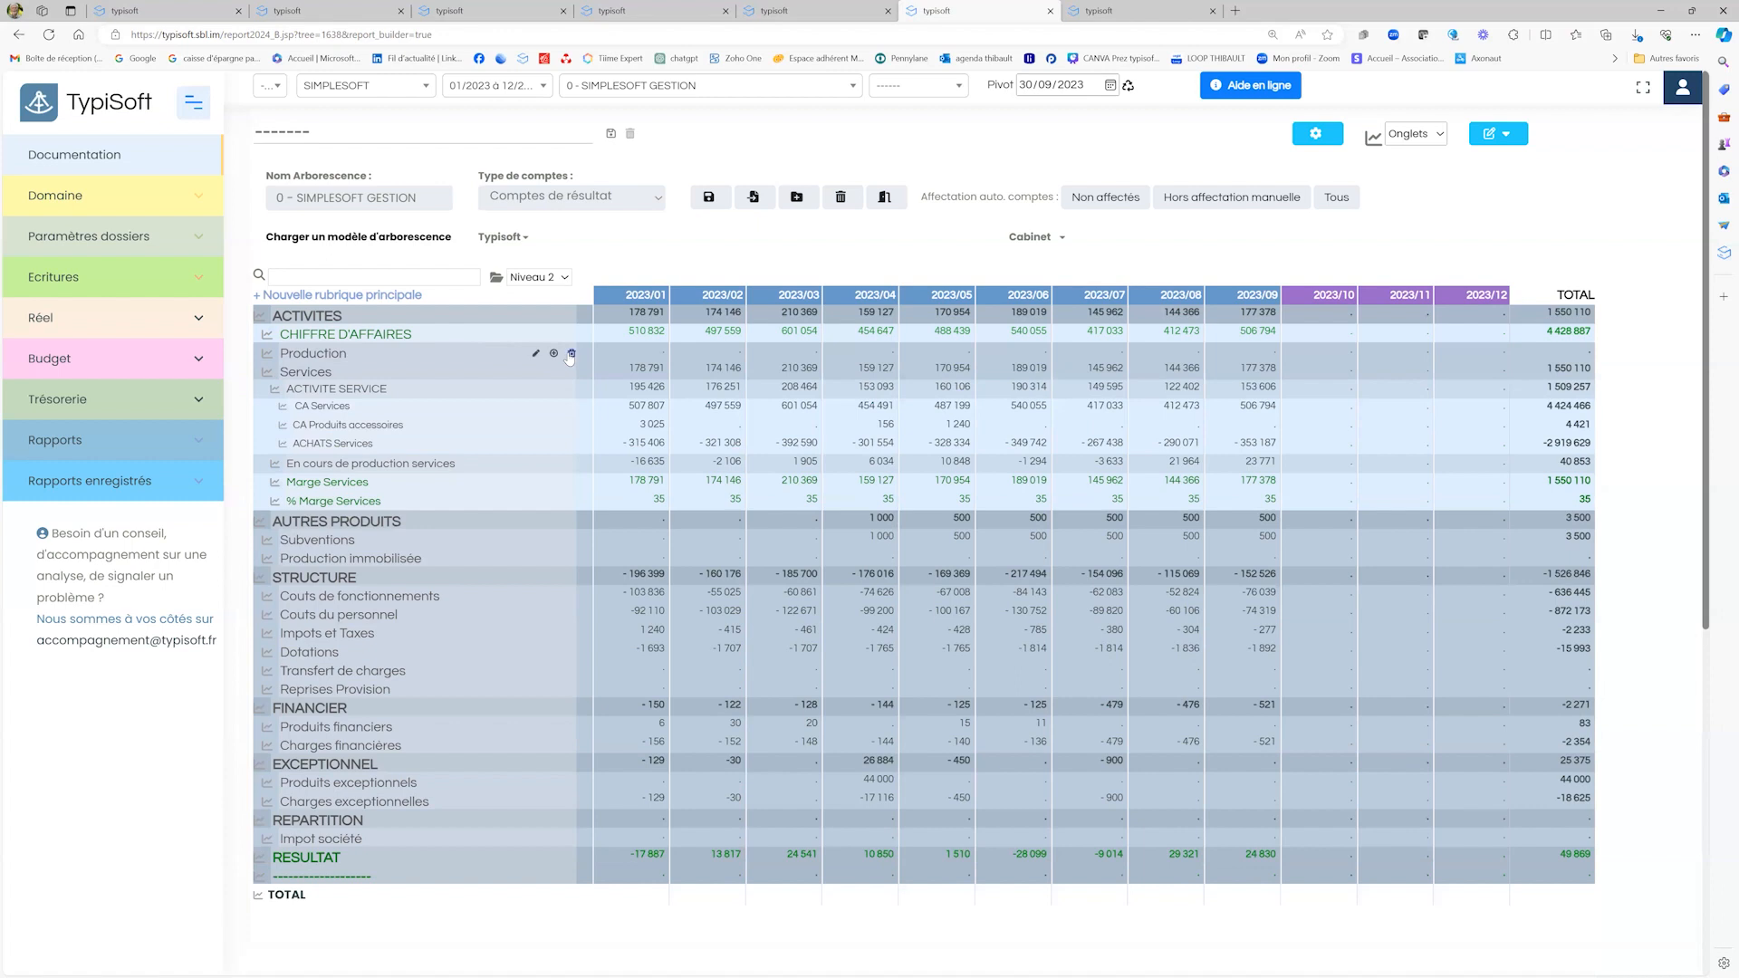
click(571, 355)
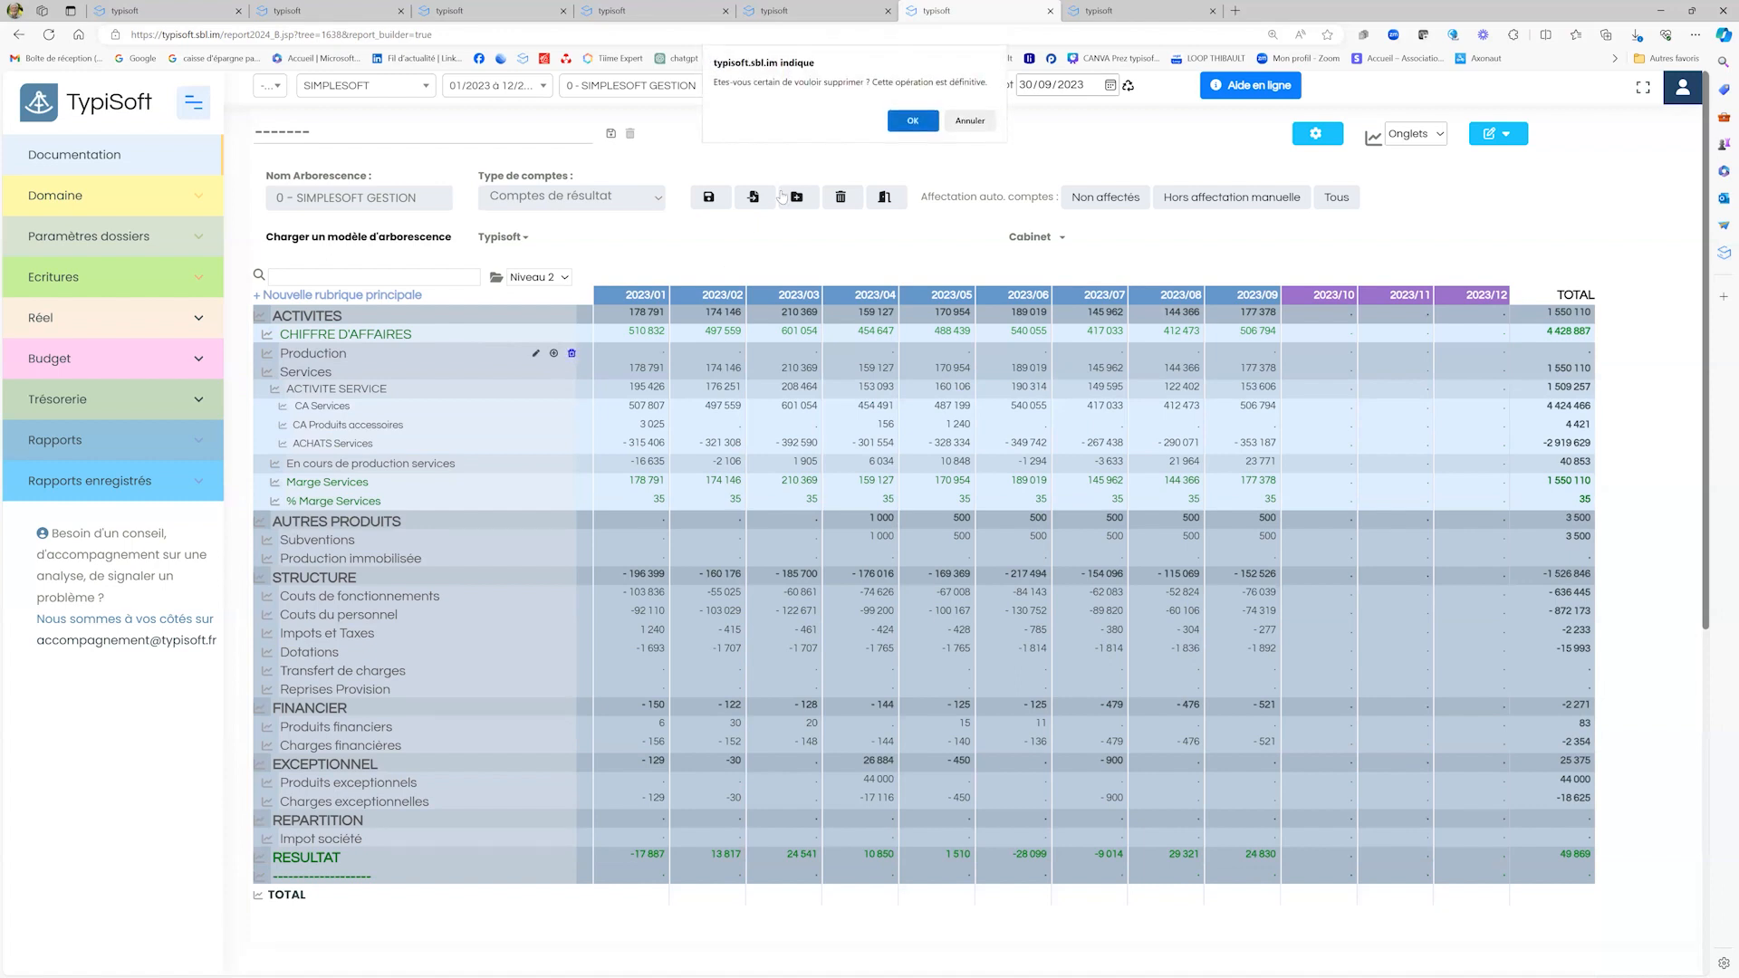
click(920, 125)
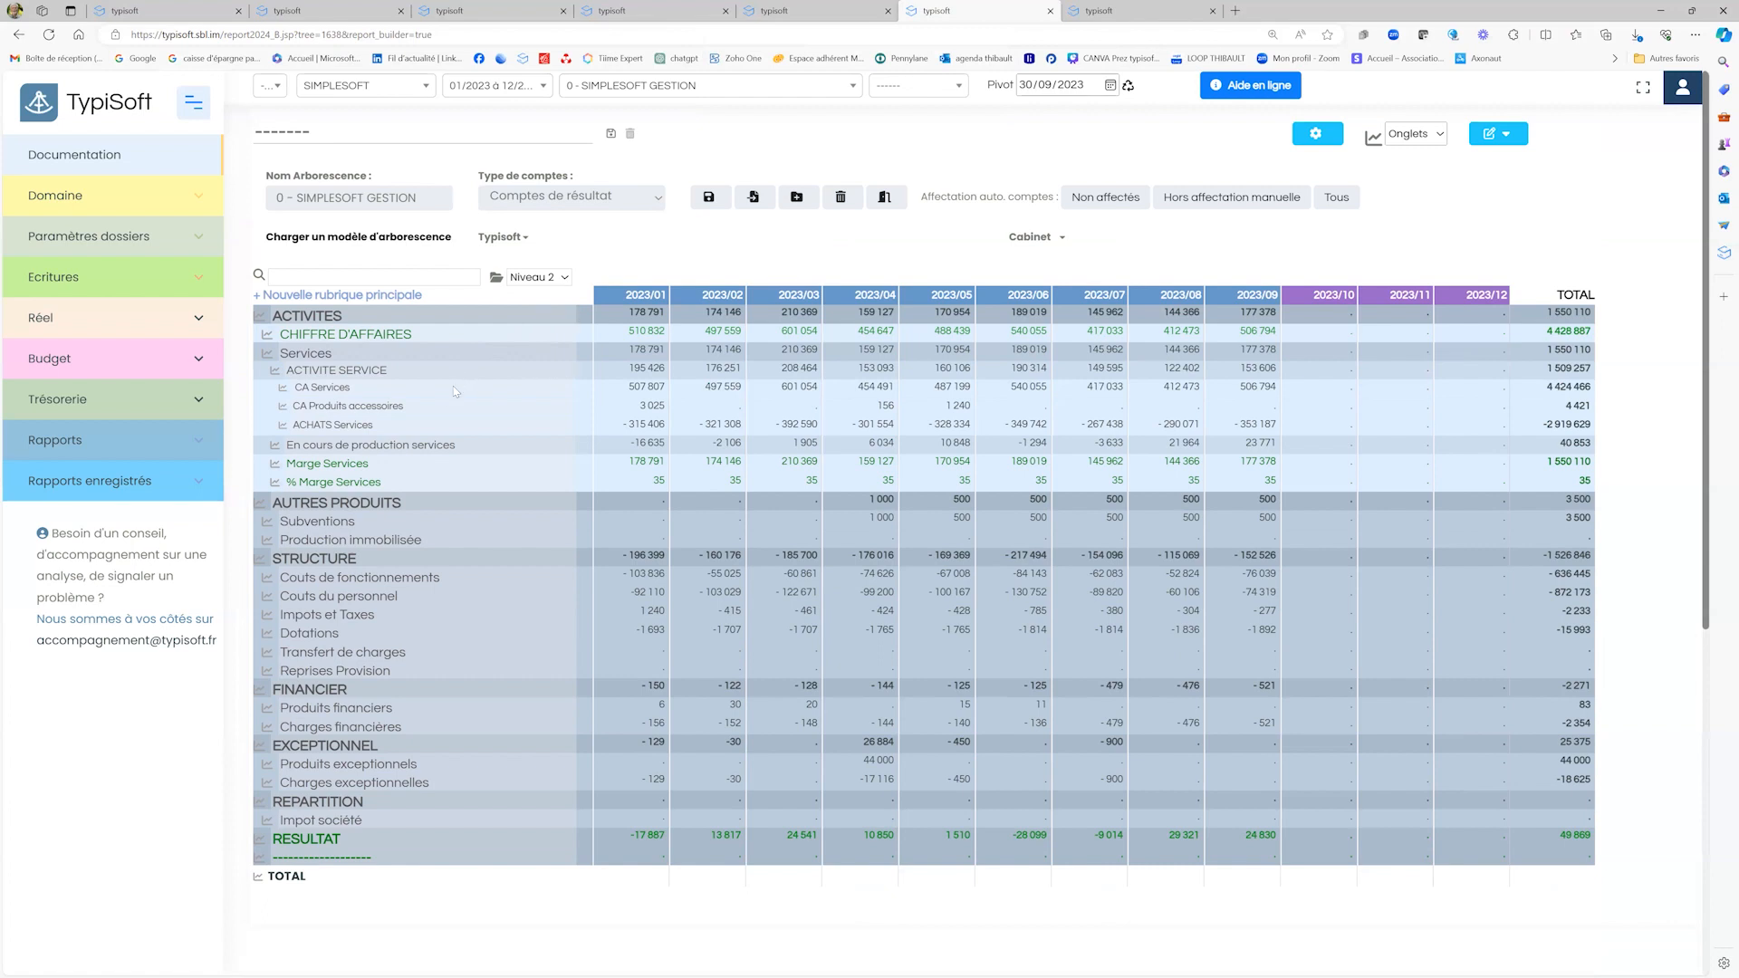
Step: Check the Honoraires accounts under Couts de fonctionnements, collapse that section again and save the tree with its account assignments
click(367, 585)
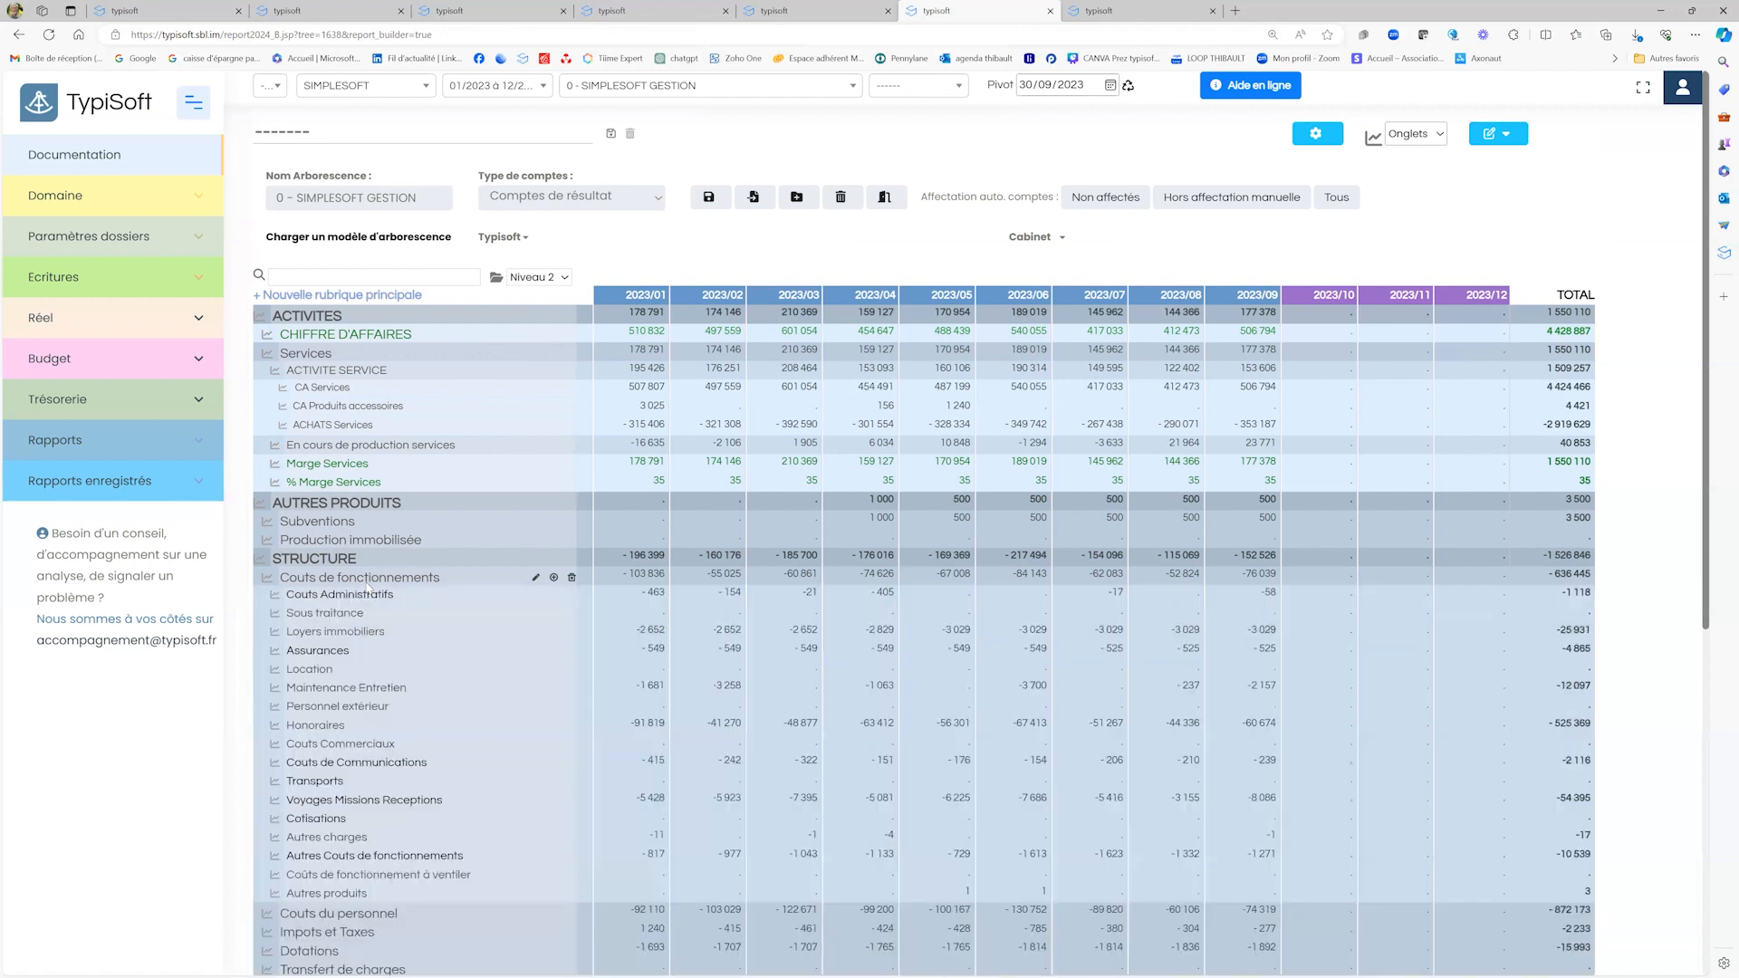
click(335, 726)
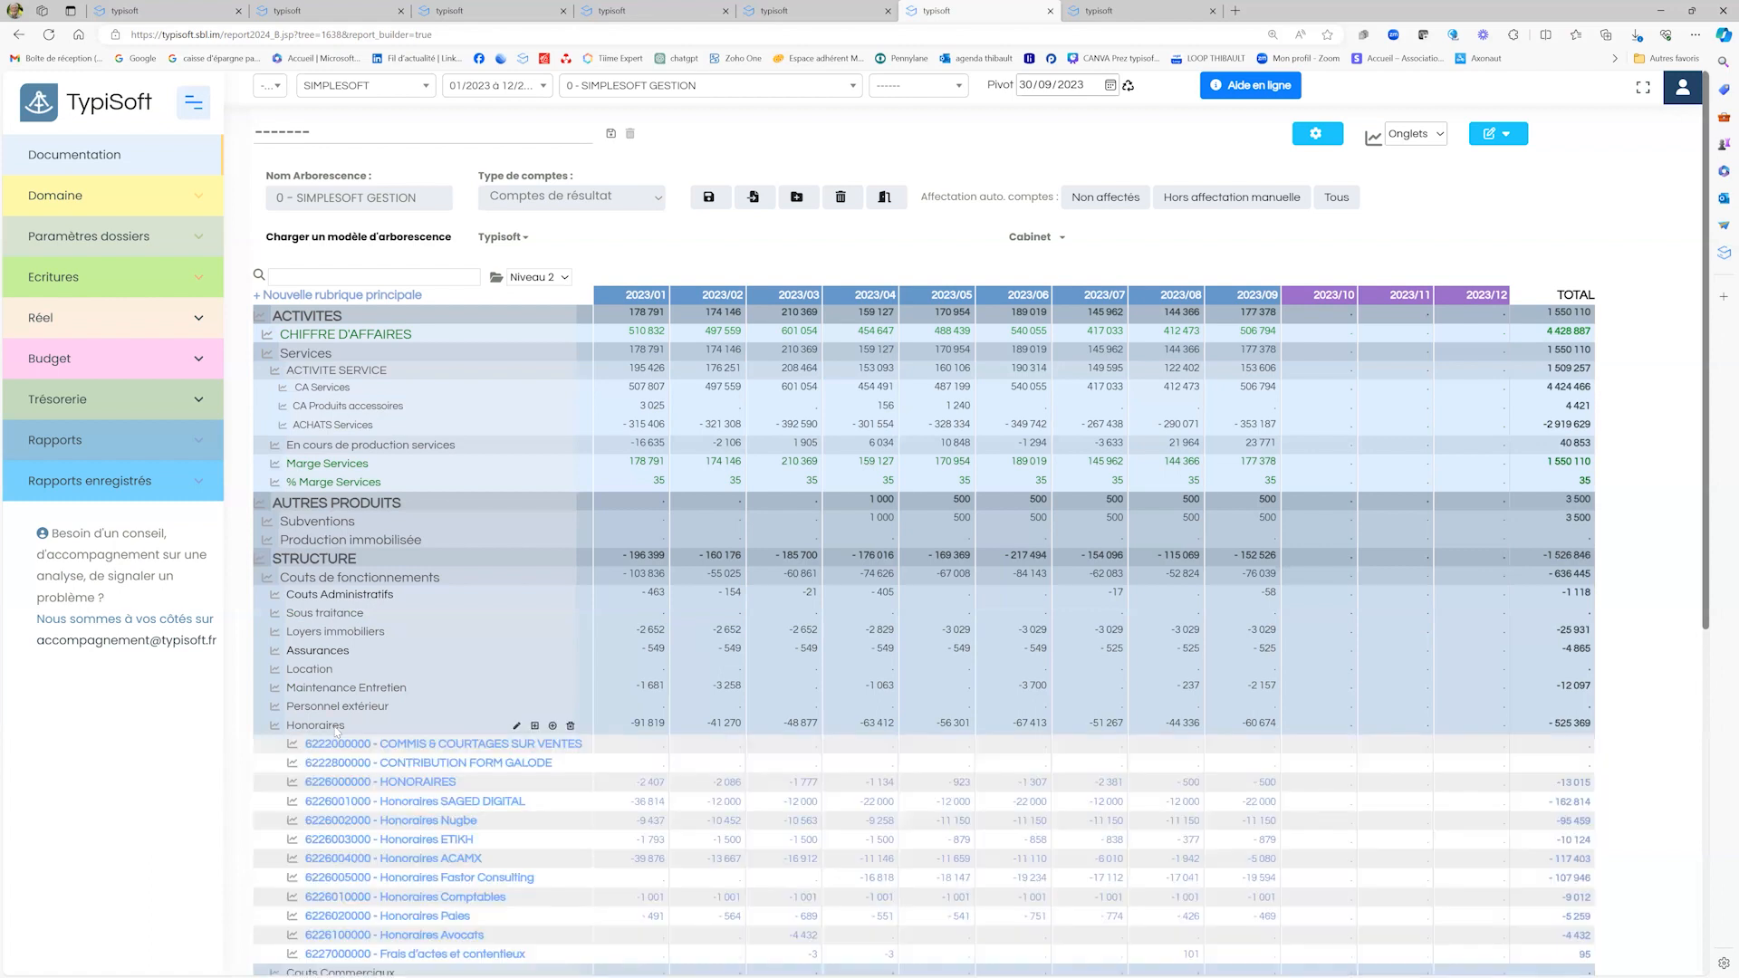
click(335, 726)
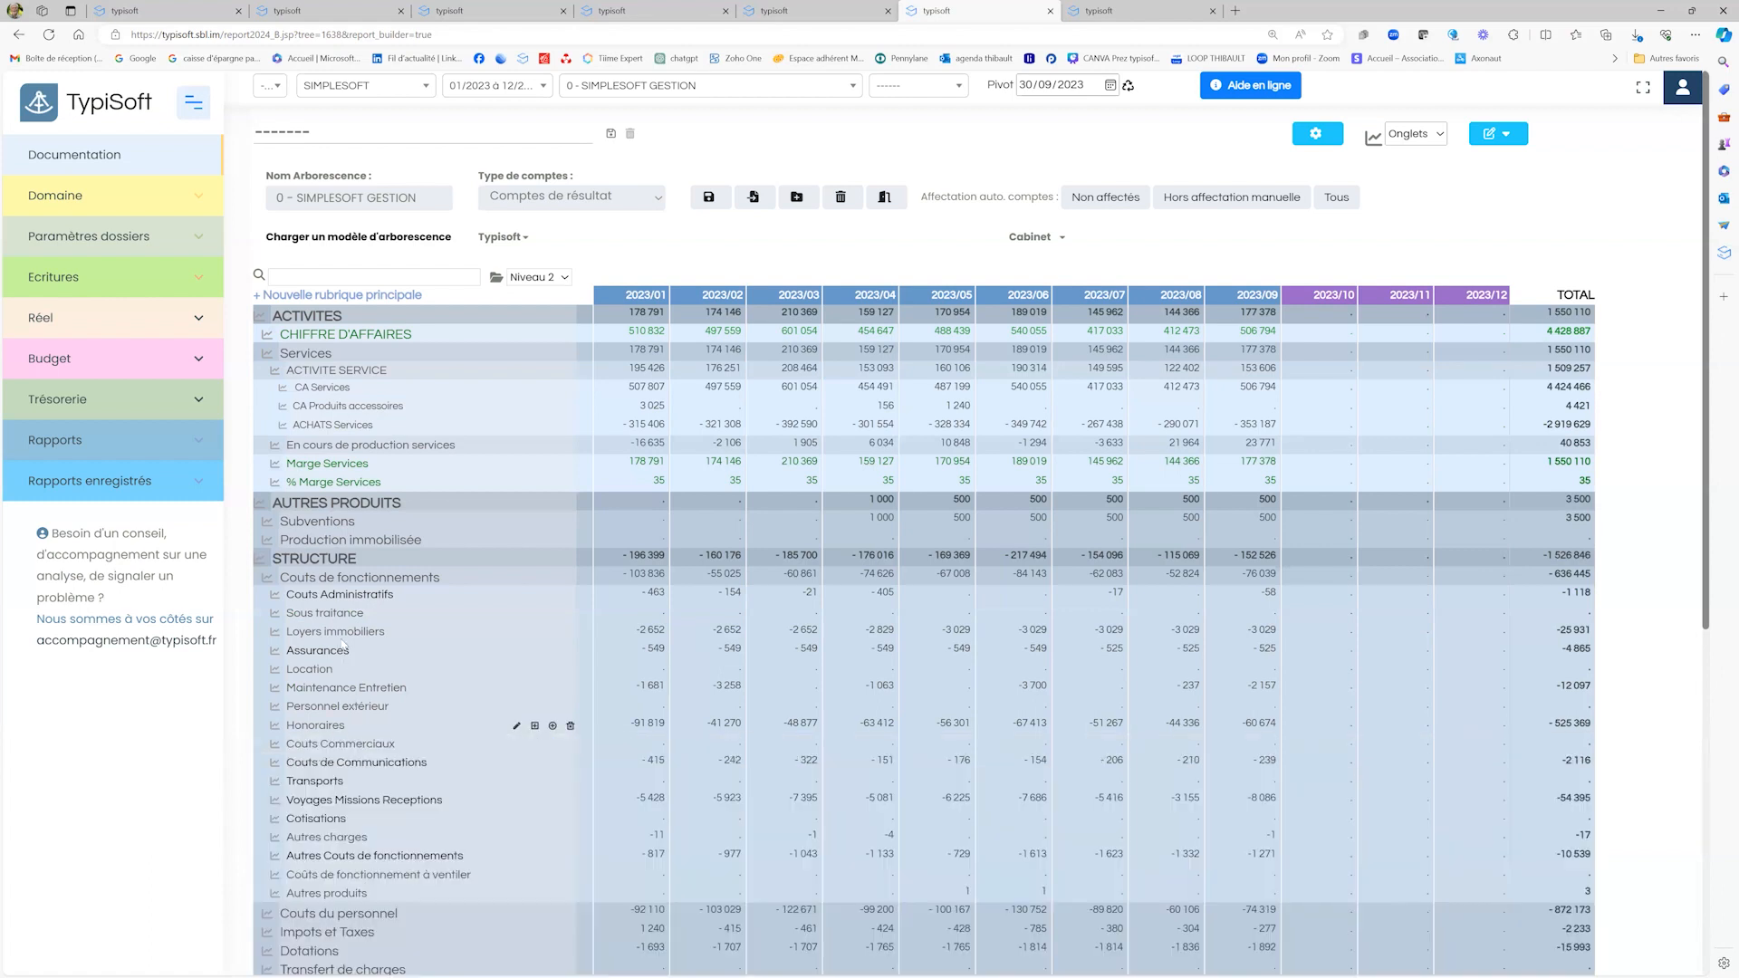
click(329, 580)
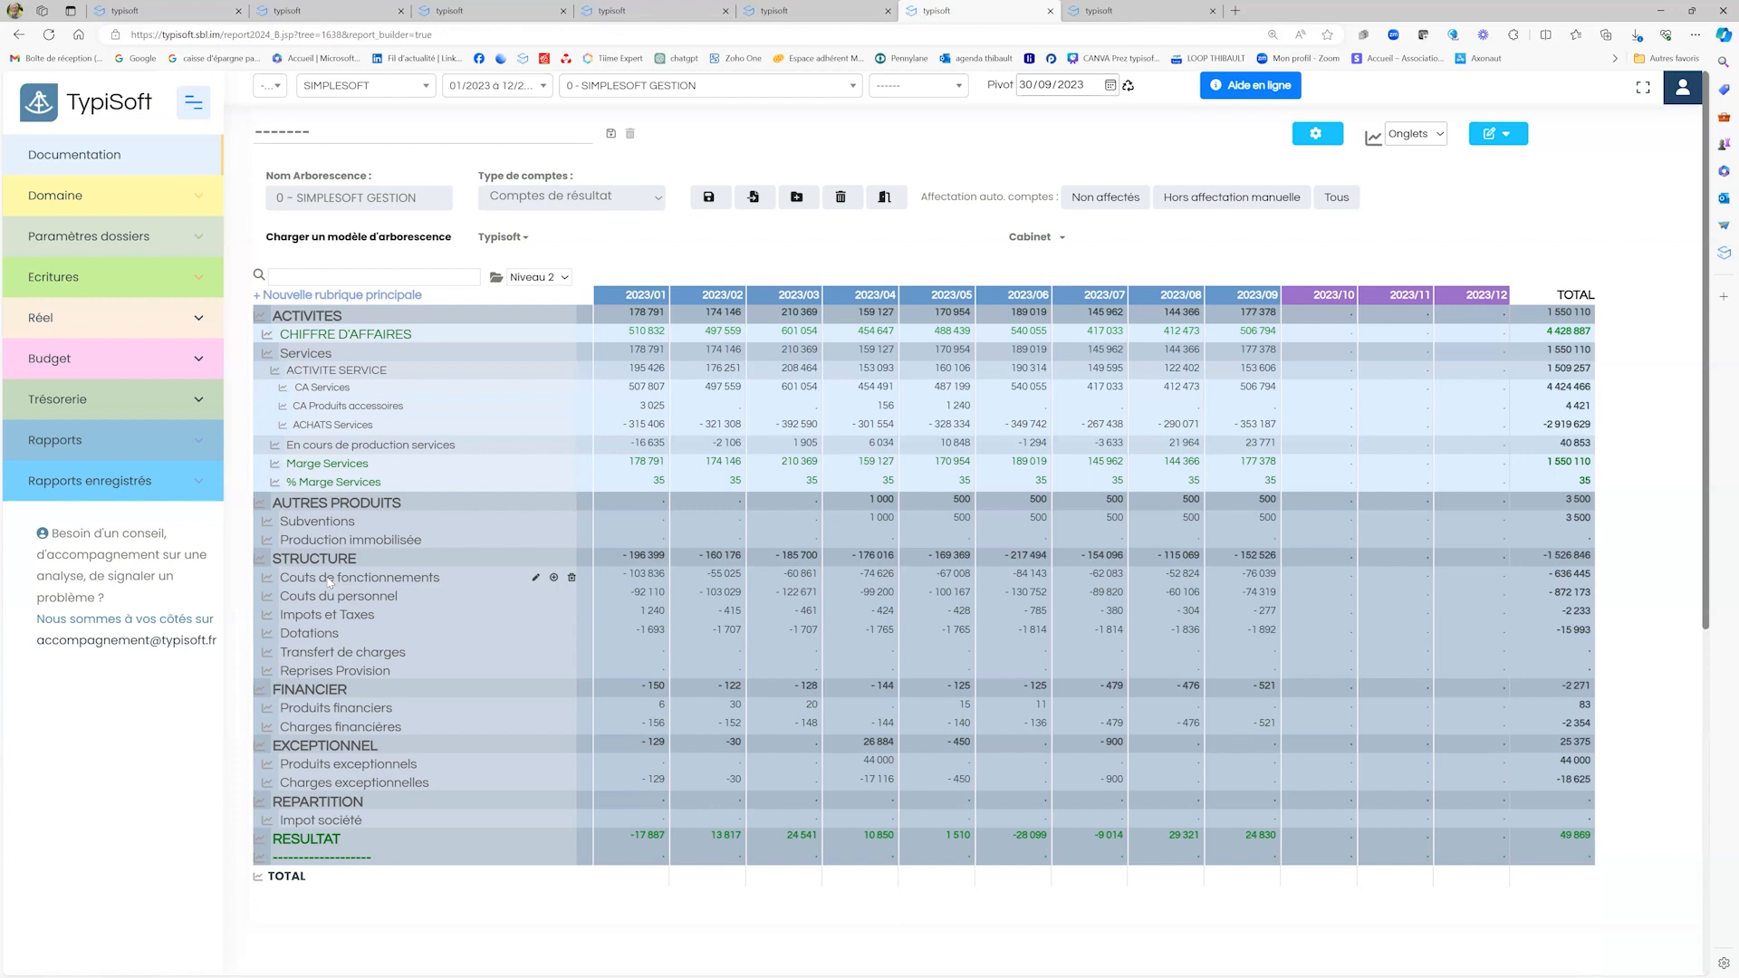
click(709, 199)
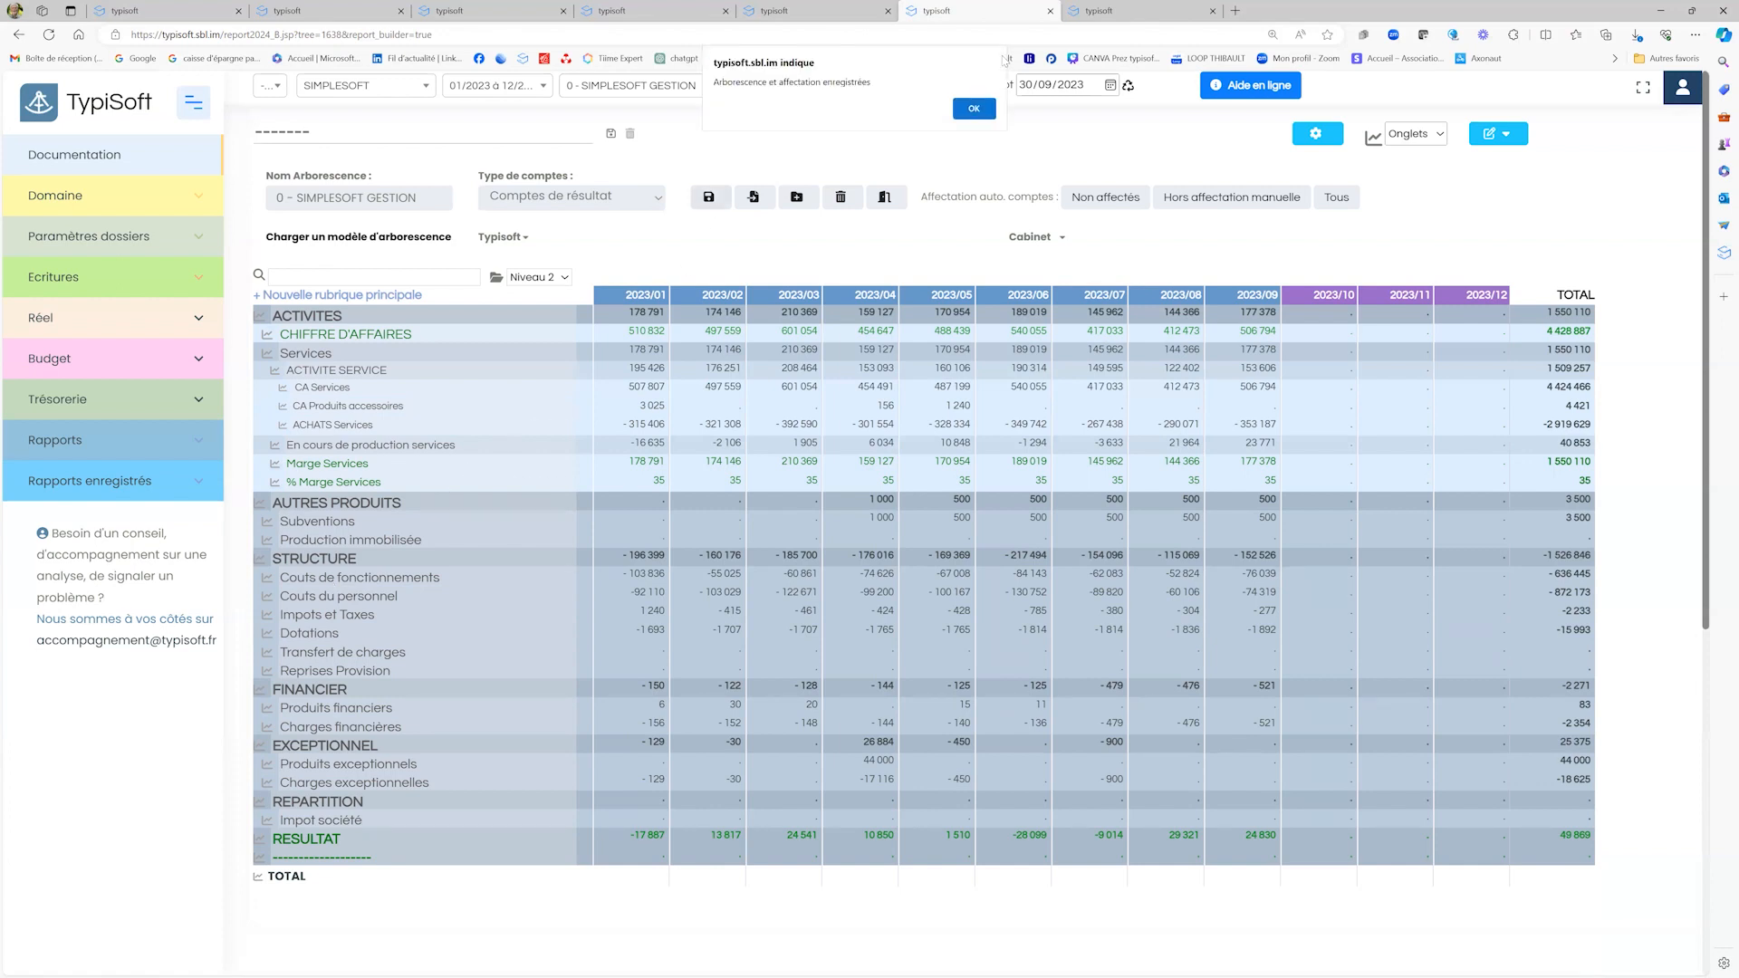
click(977, 111)
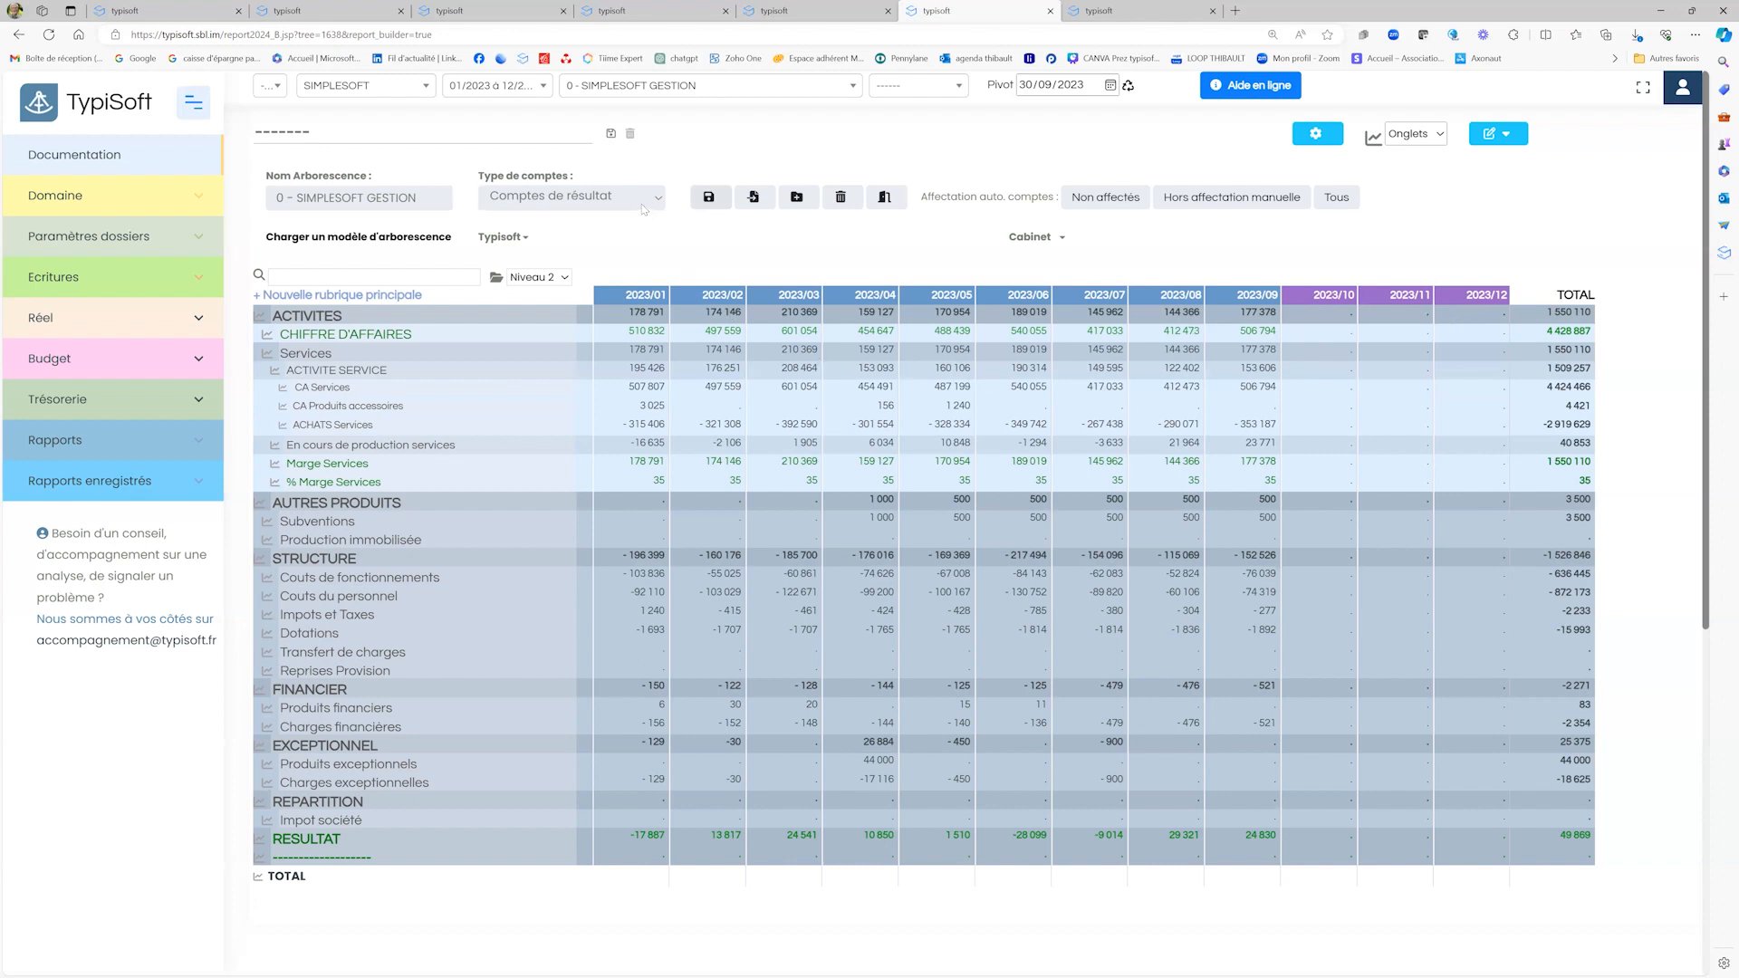
Step: Show the 01/2022 à 12/2022 financial year and select the BUDGET INITIAL scenario
click(544, 105)
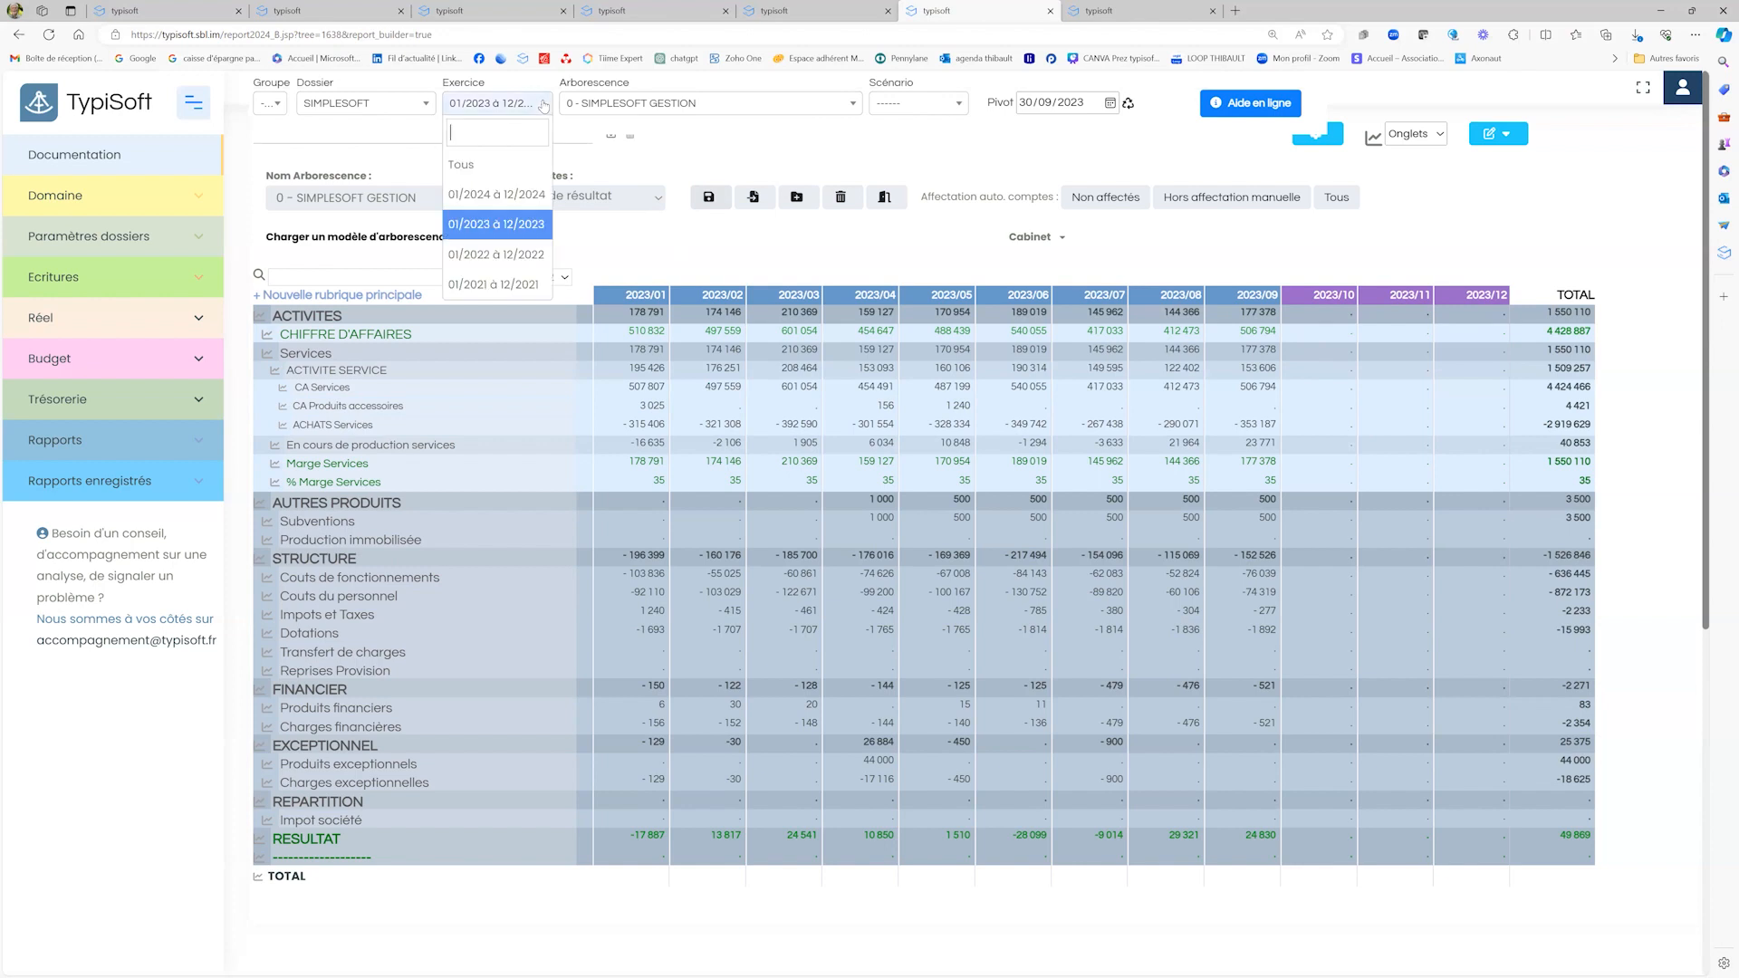
click(501, 254)
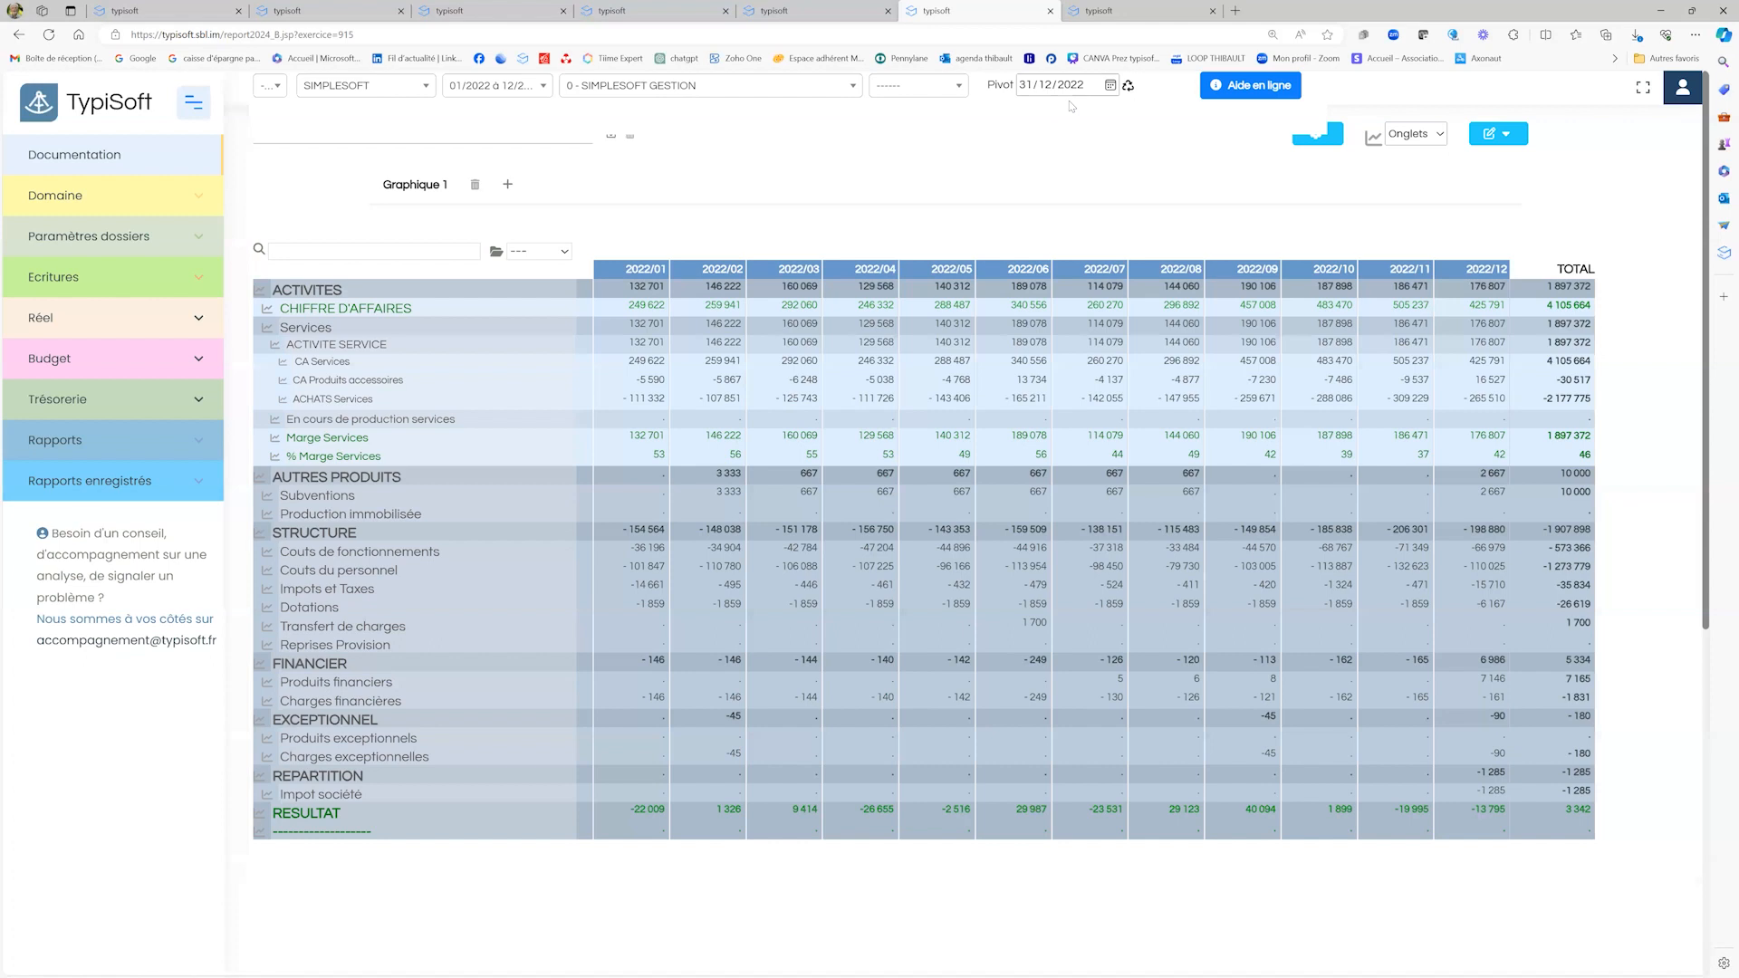
click(952, 107)
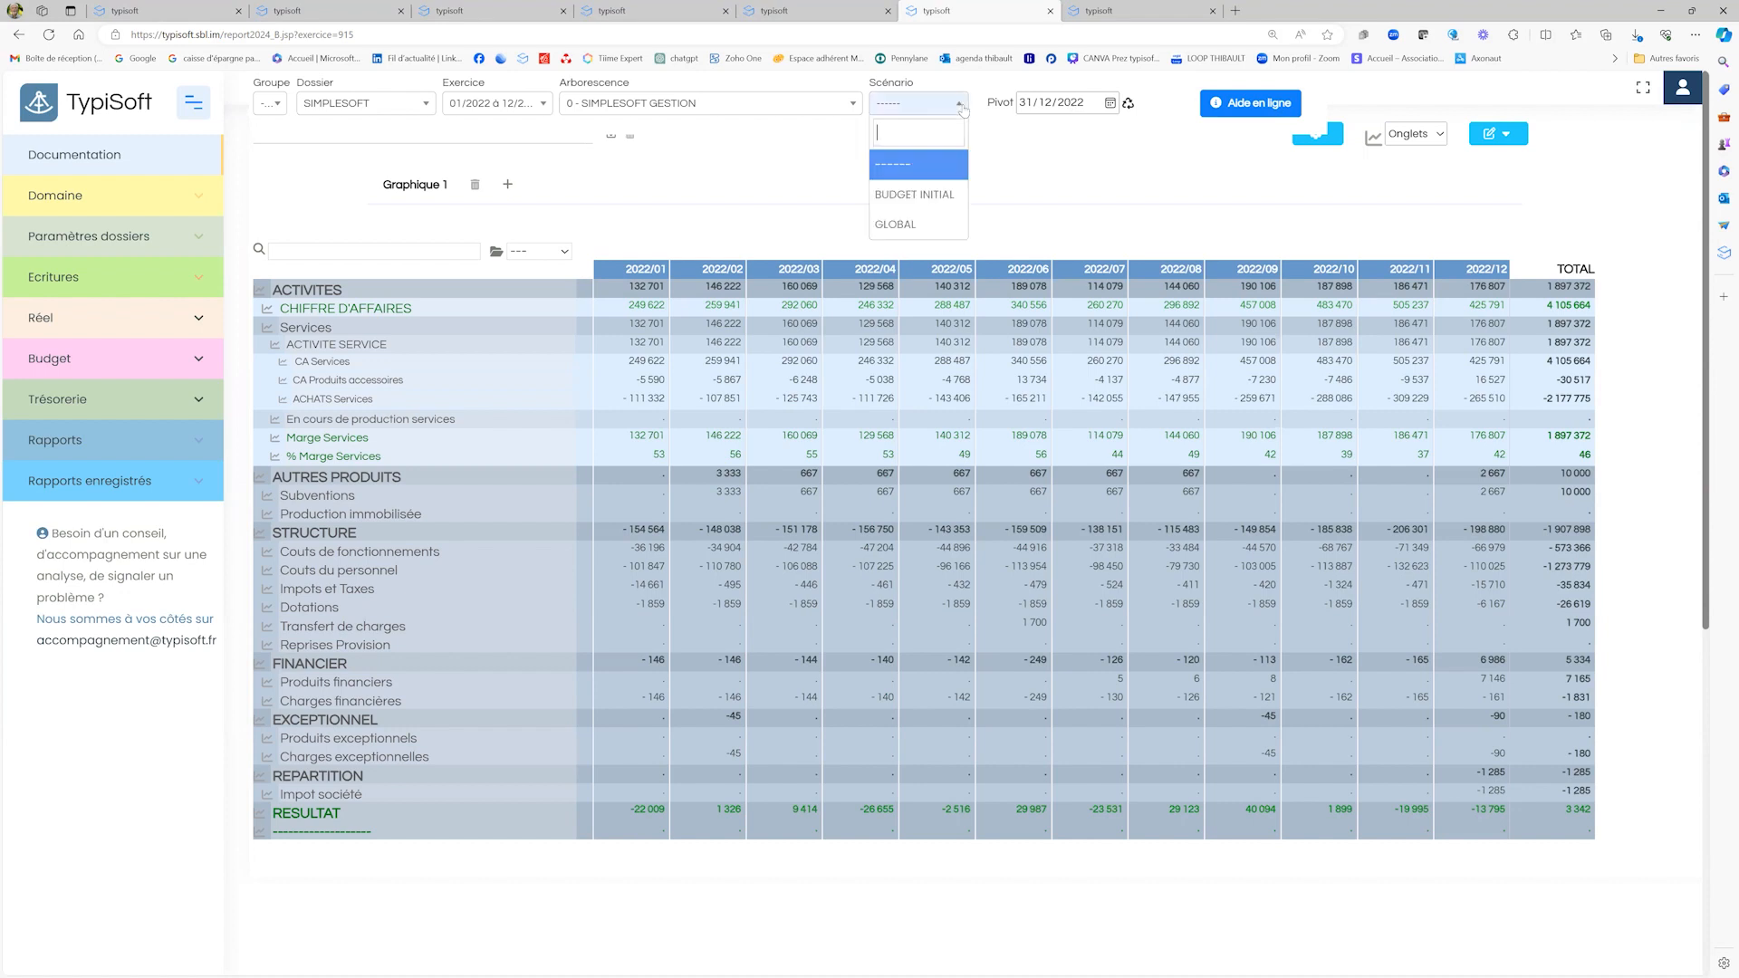
click(946, 196)
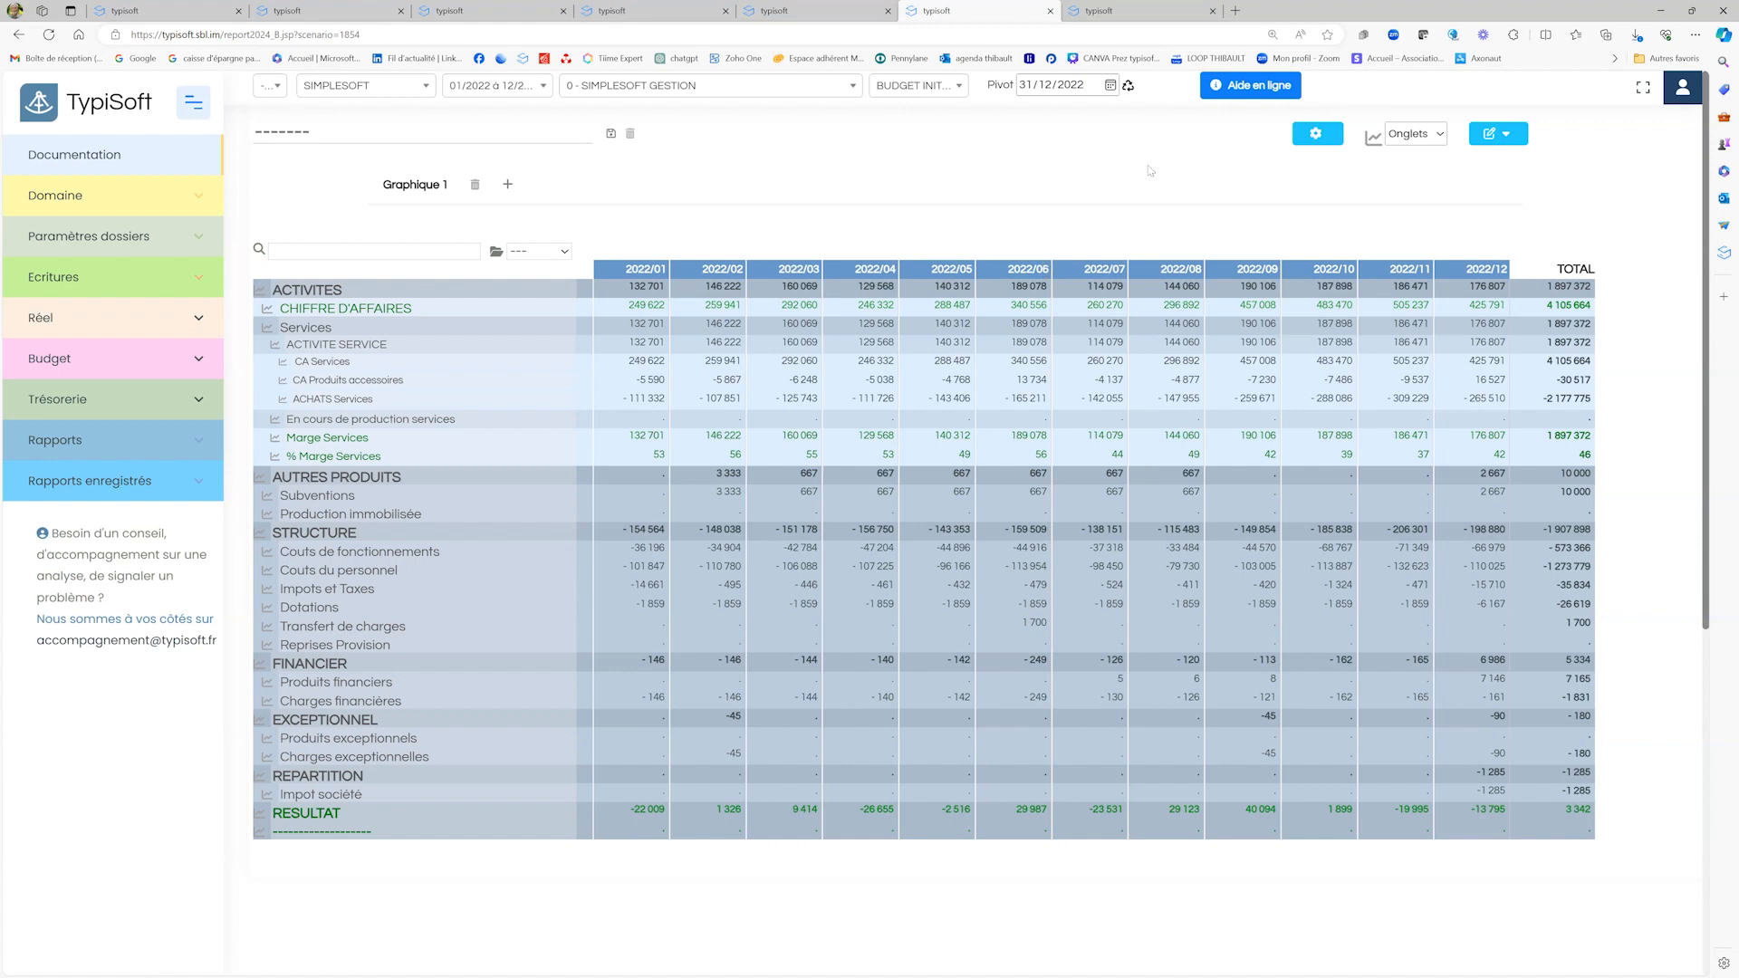
Step: Start an extrapolation to a future budget with 01/2023 à 12/2023 as the target financial year
click(1499, 135)
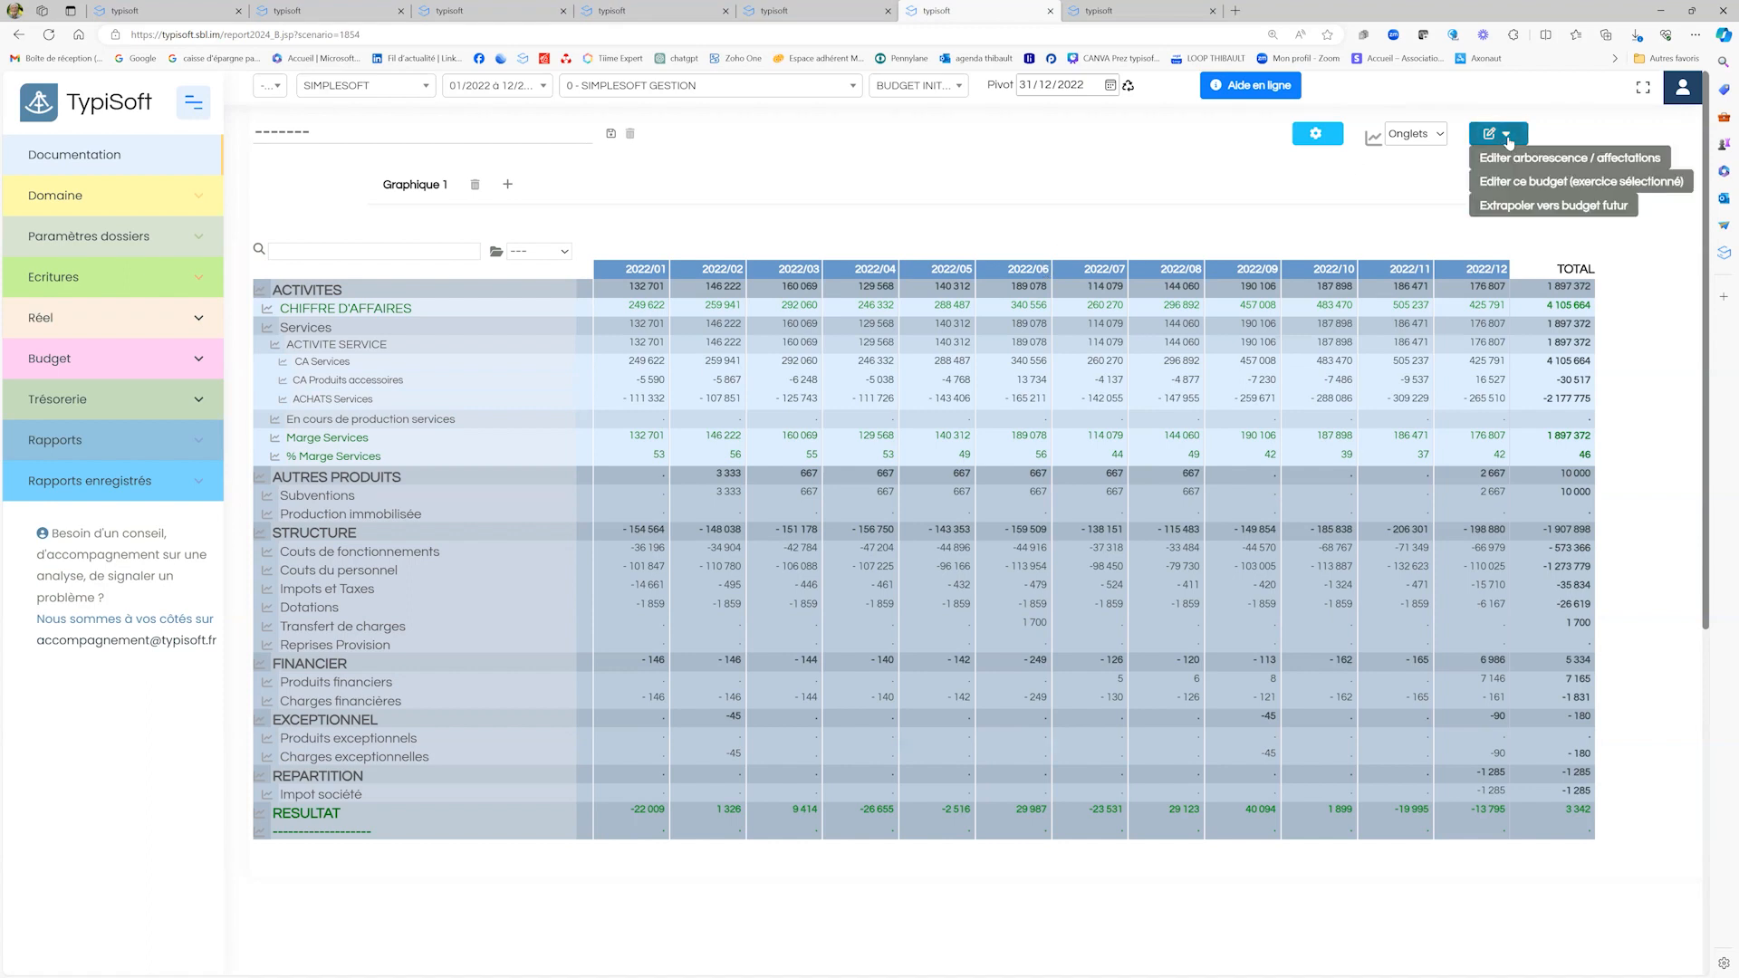
click(1509, 208)
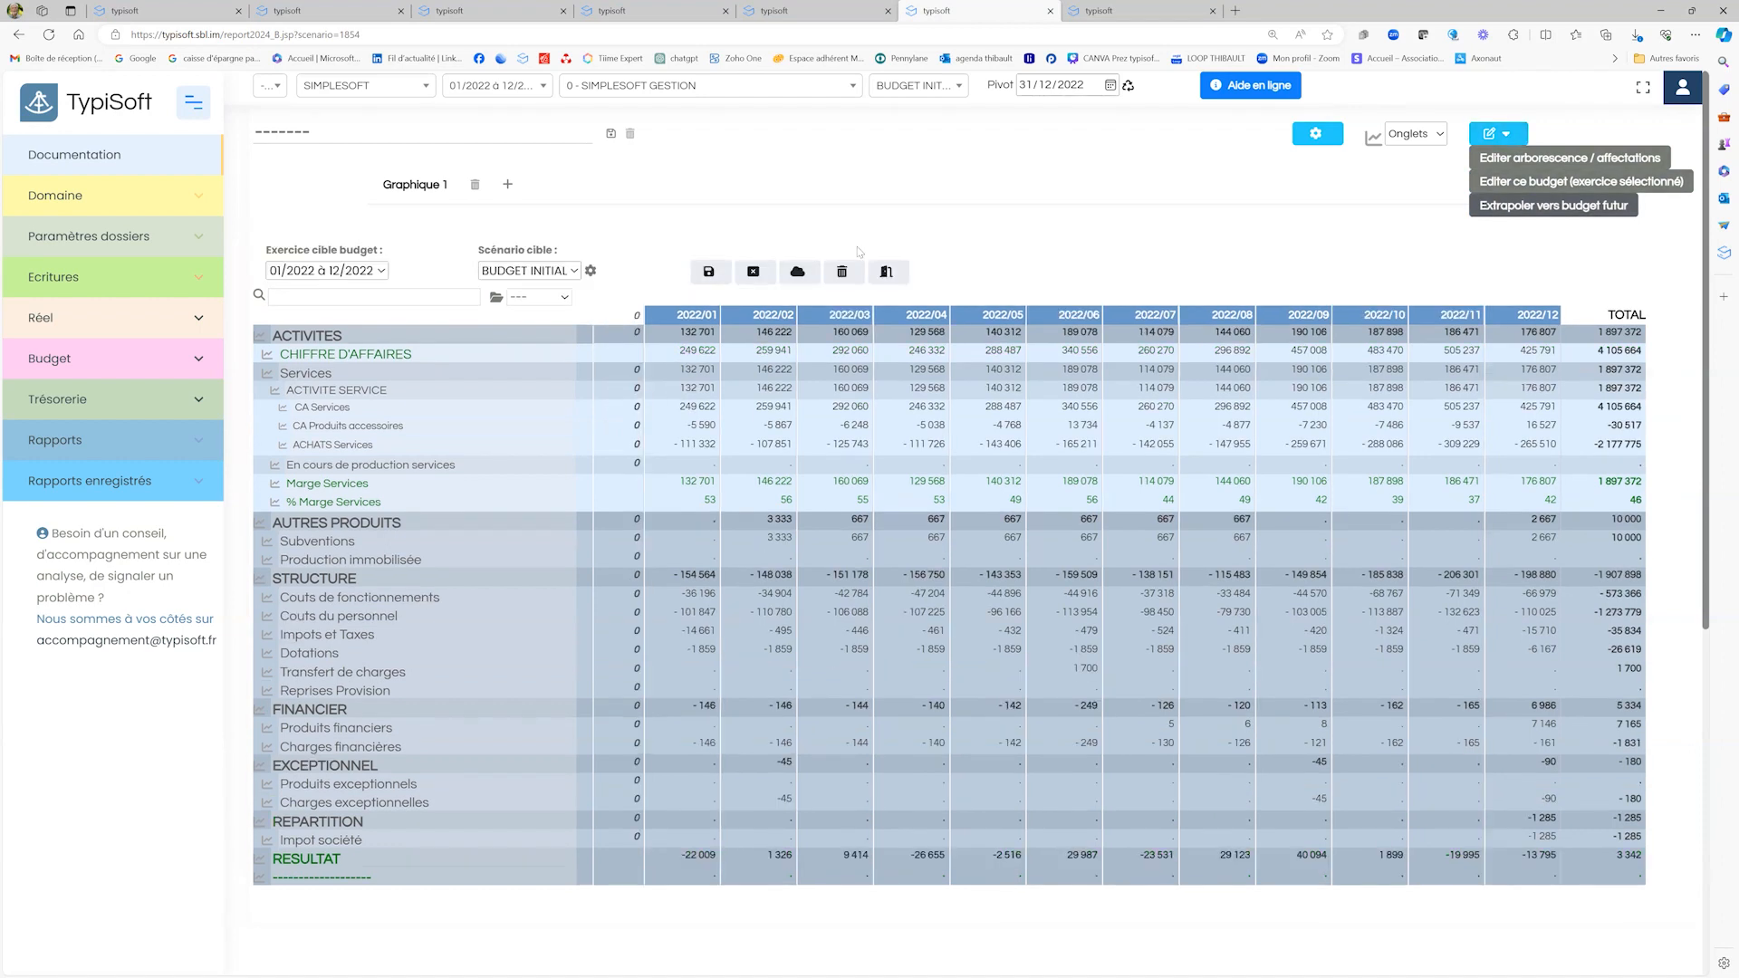
click(369, 271)
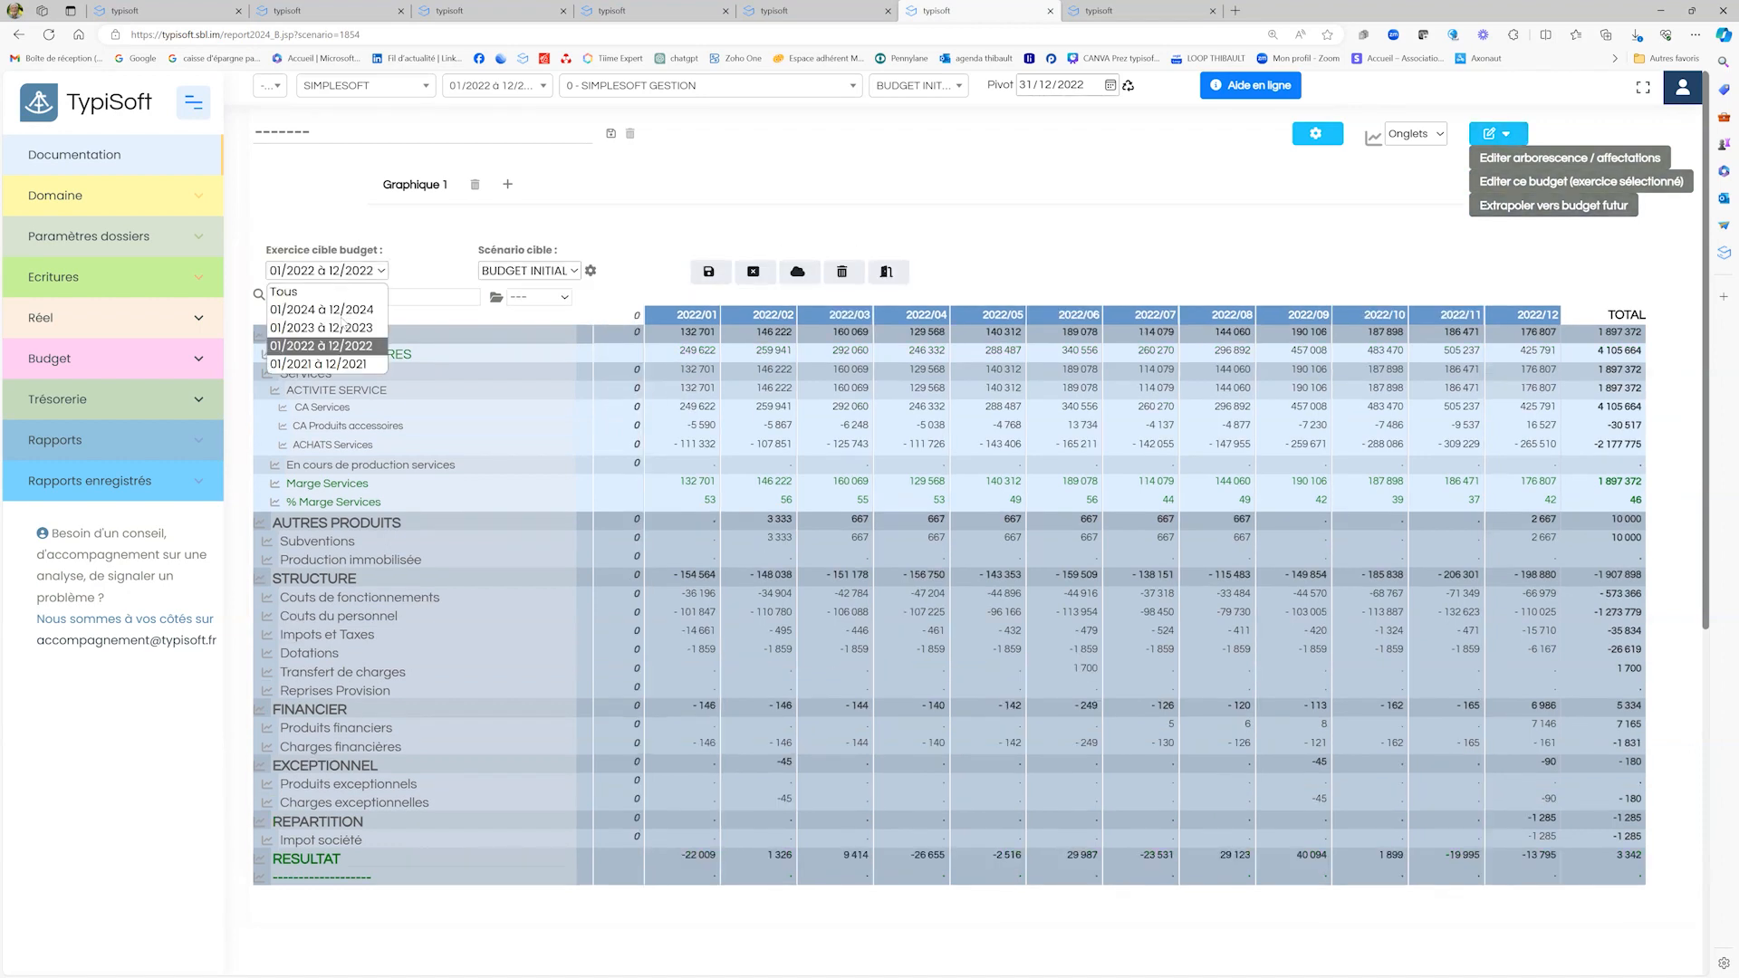
click(324, 345)
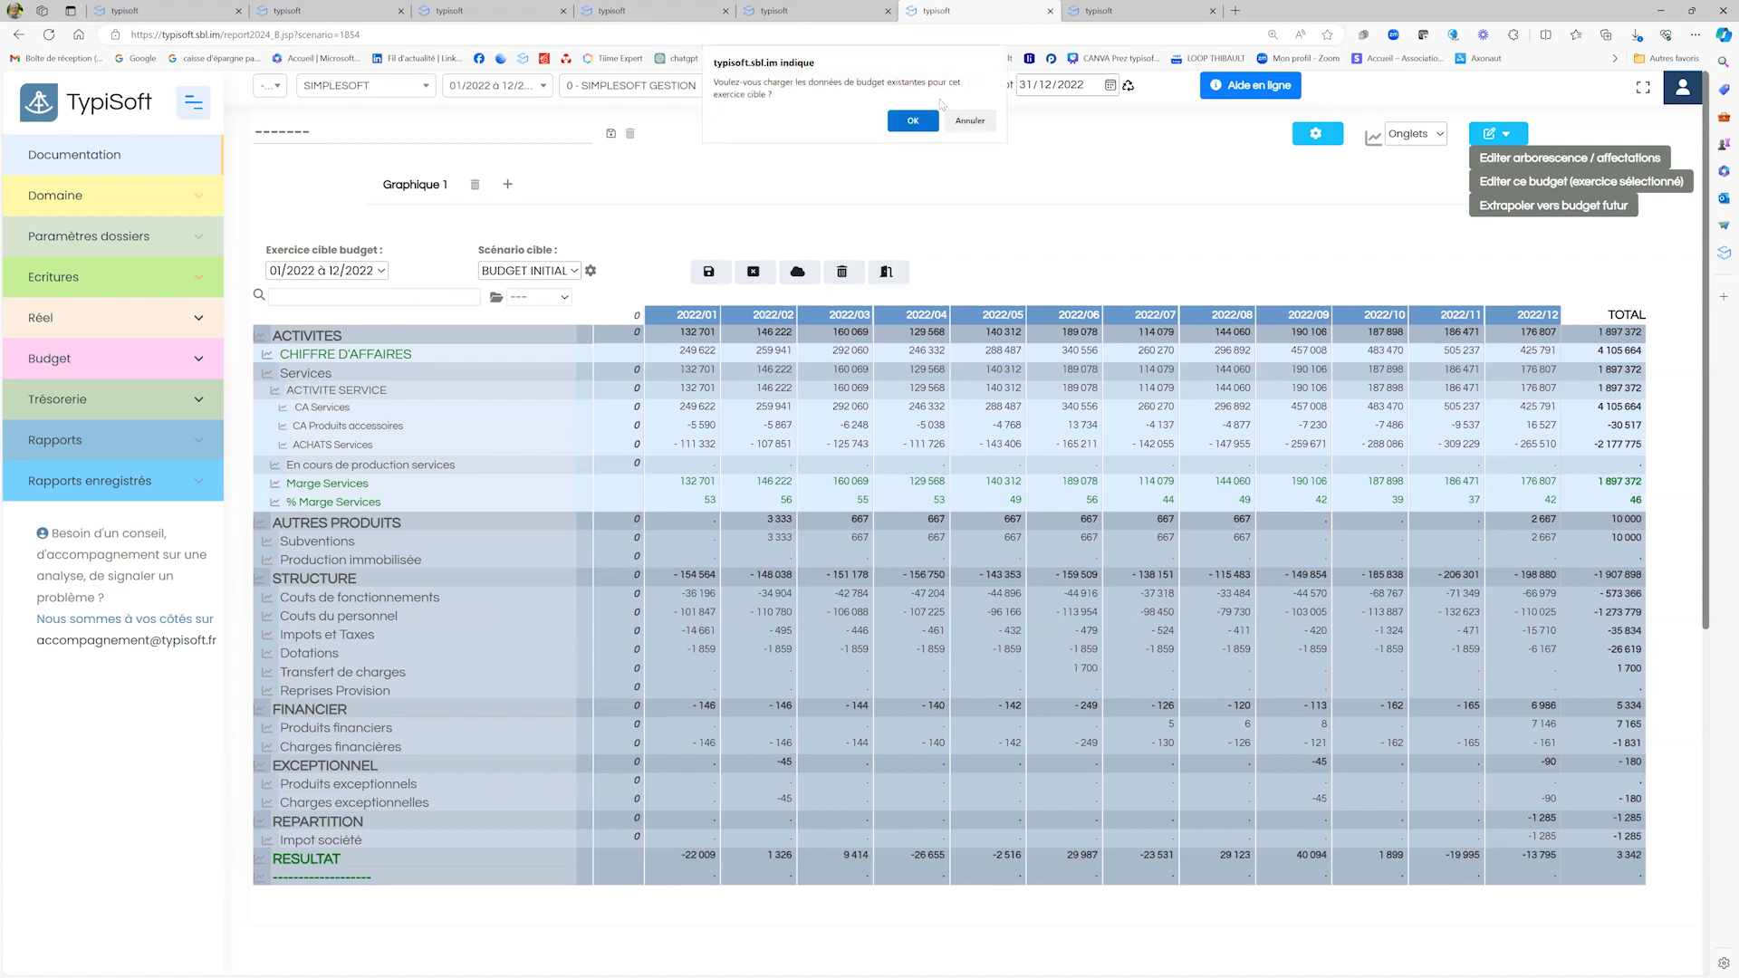
click(912, 120)
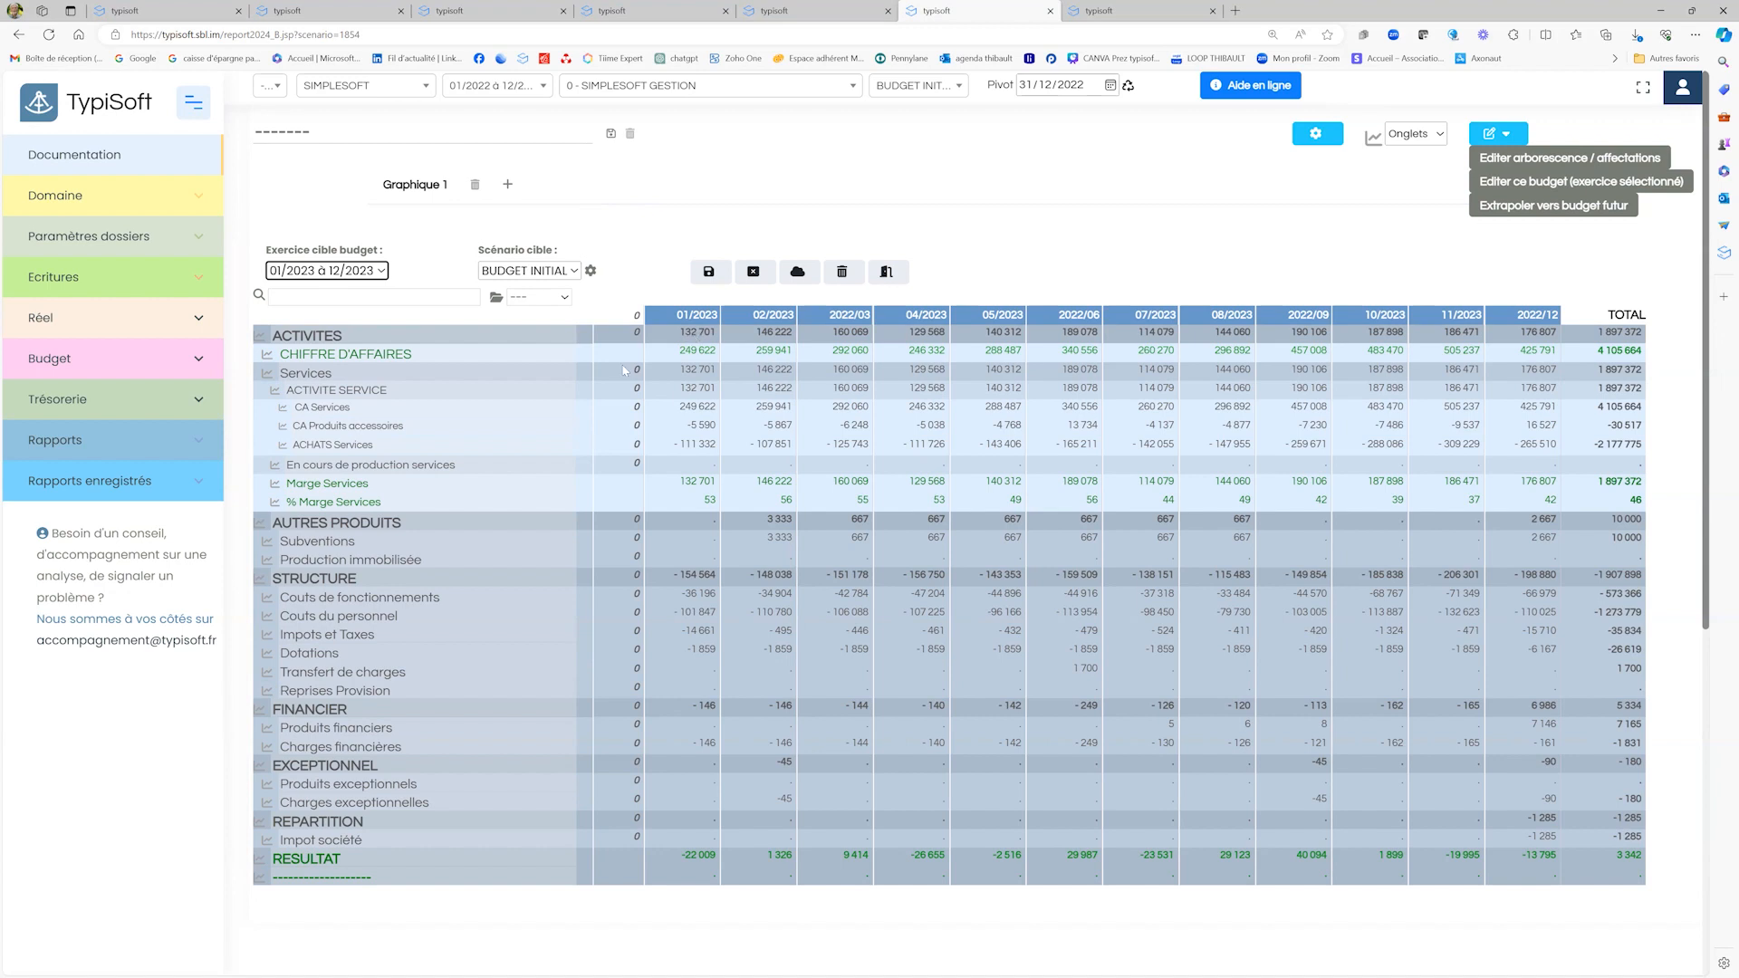
Step: Set the variation rate of Couts de fonctionnements to 10 and check how it applies down to the Loyers immobiliers accounts
click(679, 601)
text(10)
key(Tab)
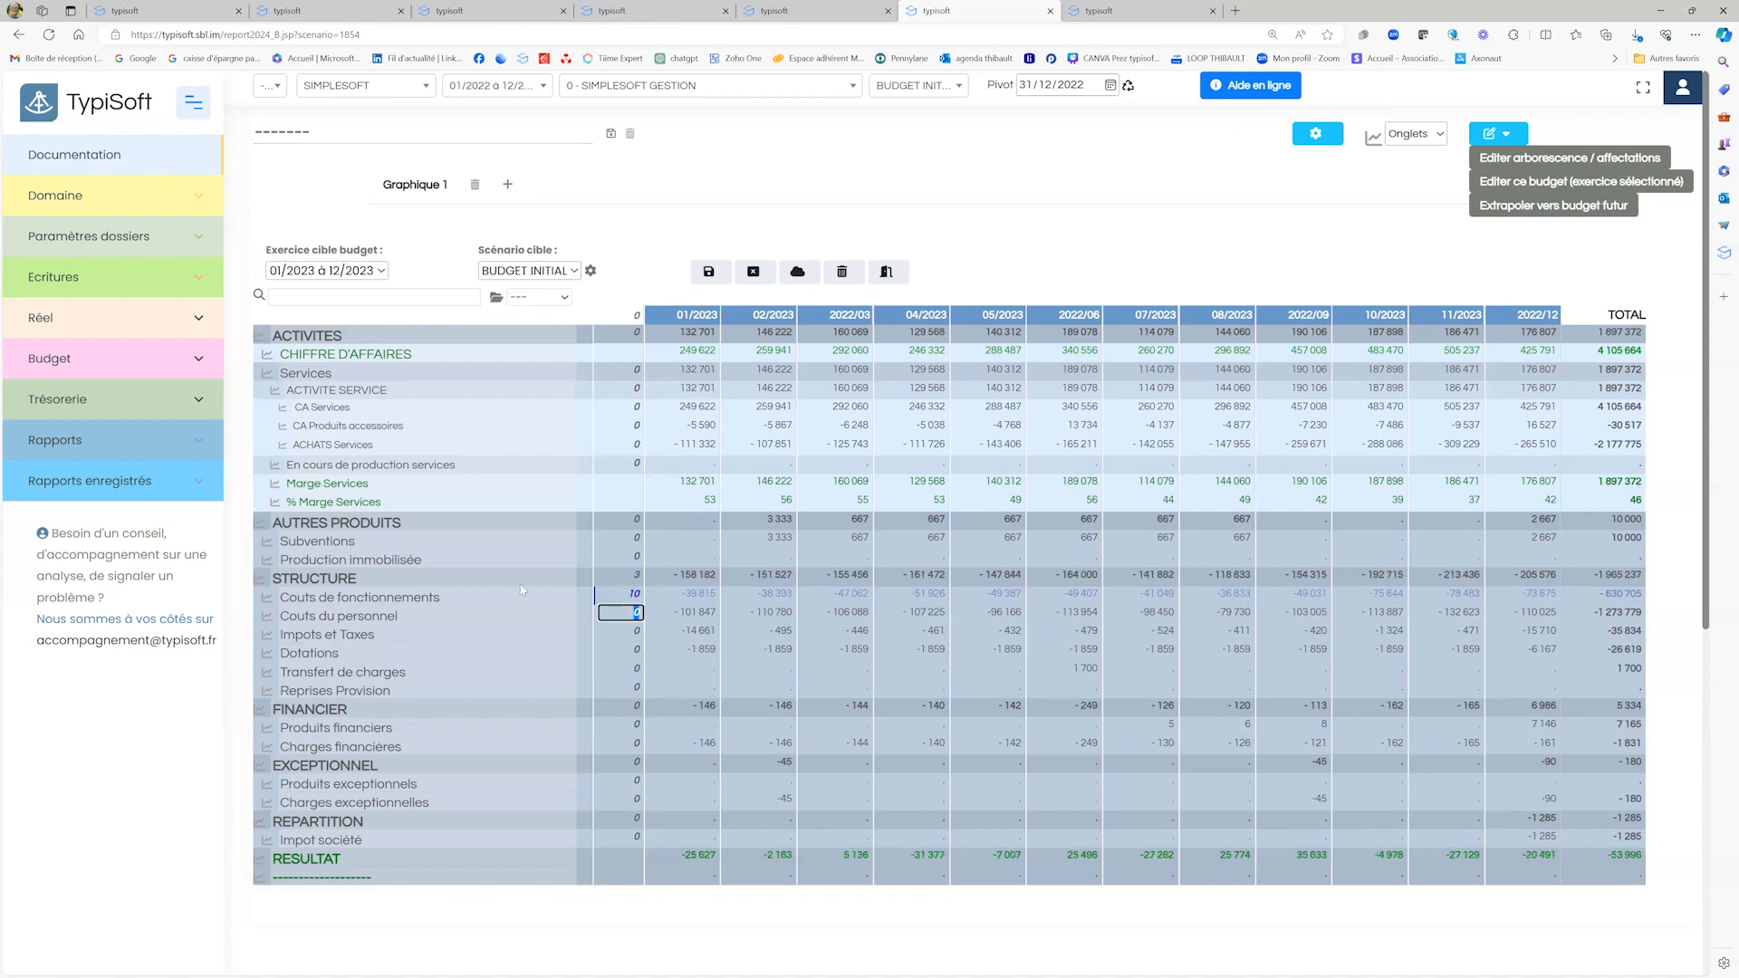
click(398, 601)
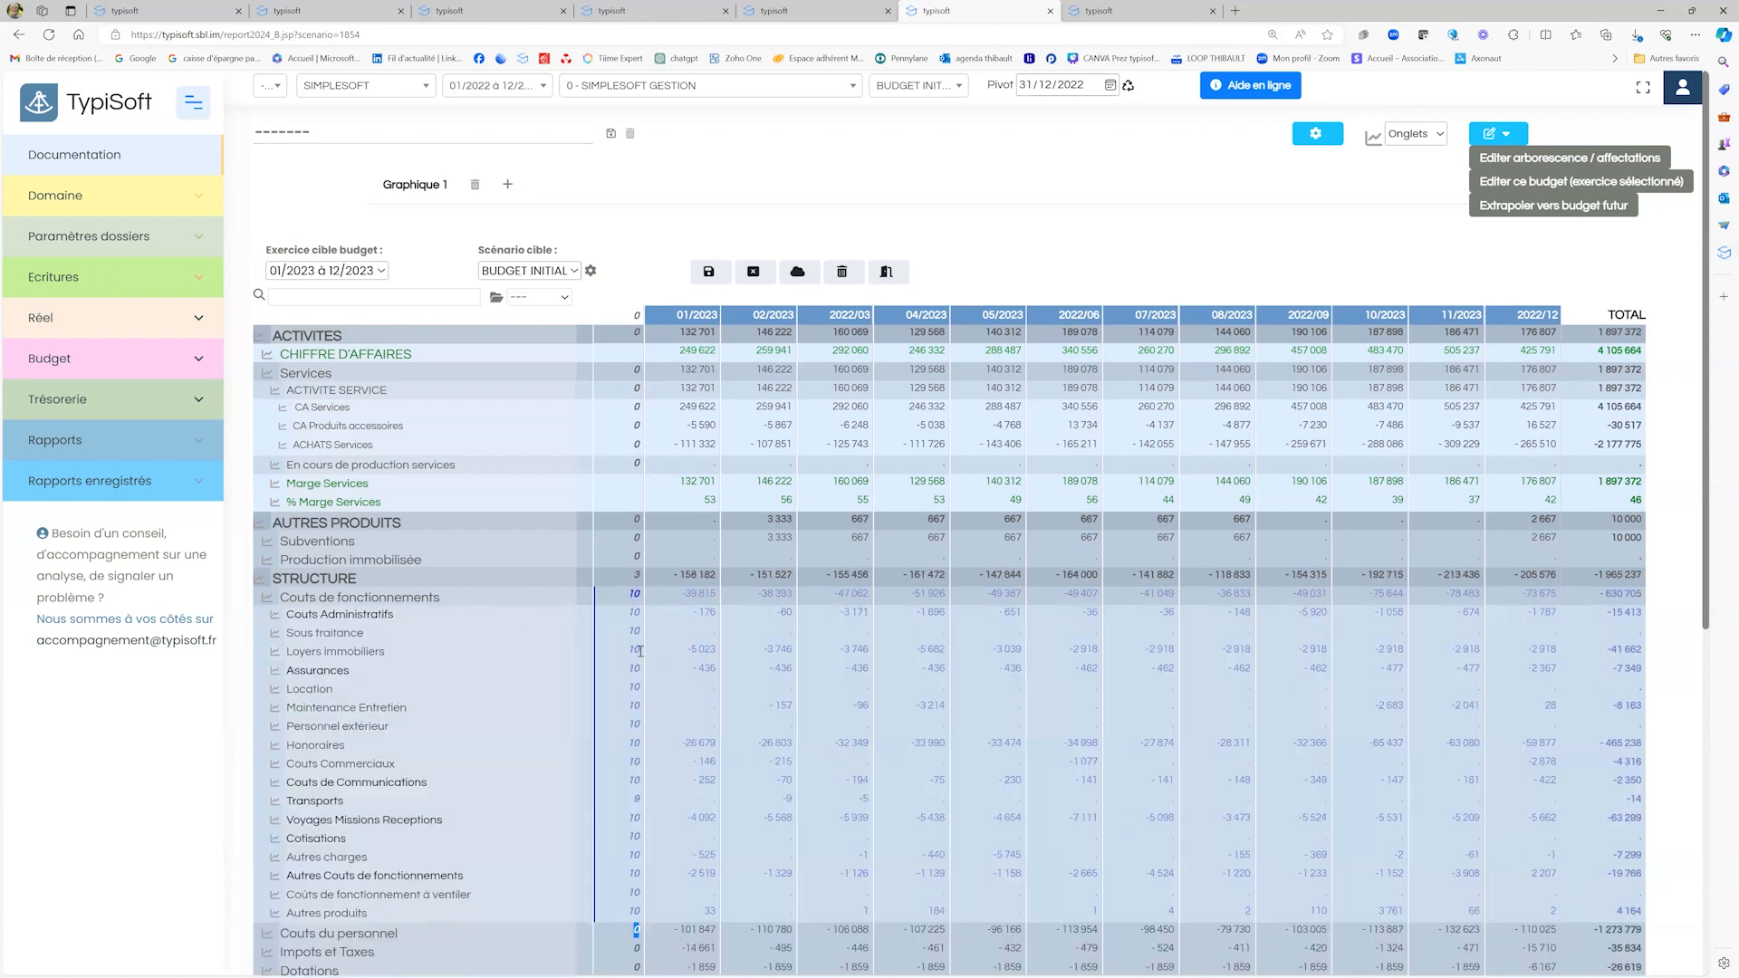
click(371, 652)
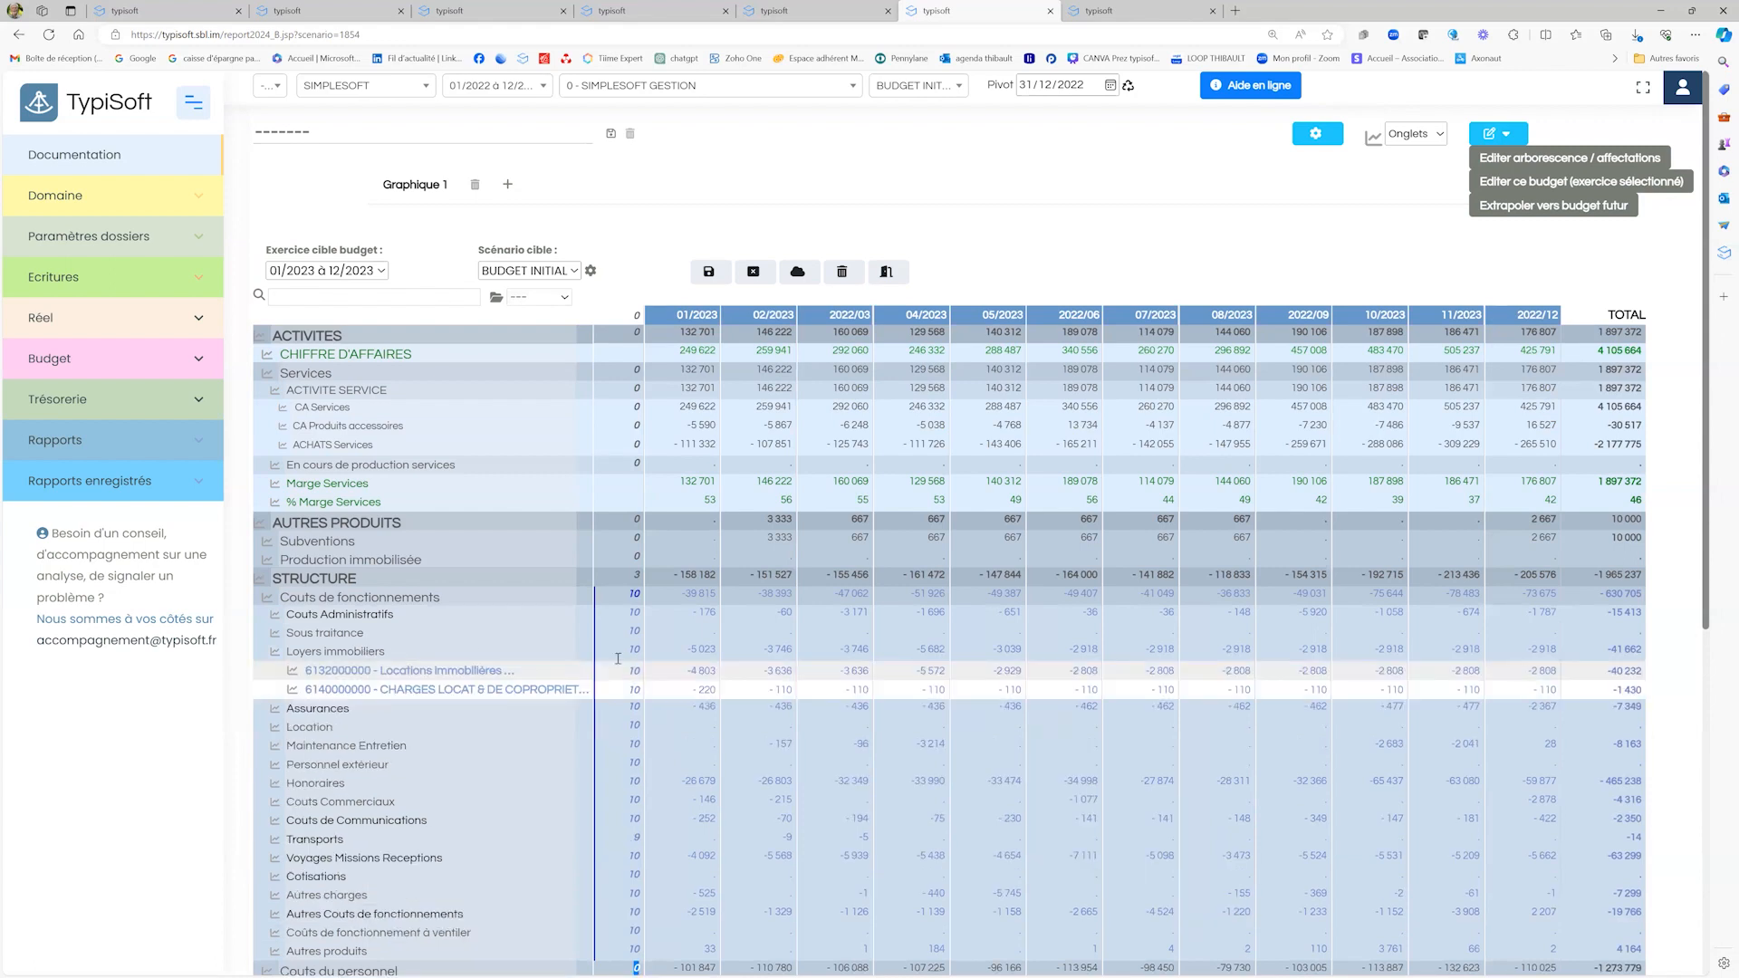
click(371, 652)
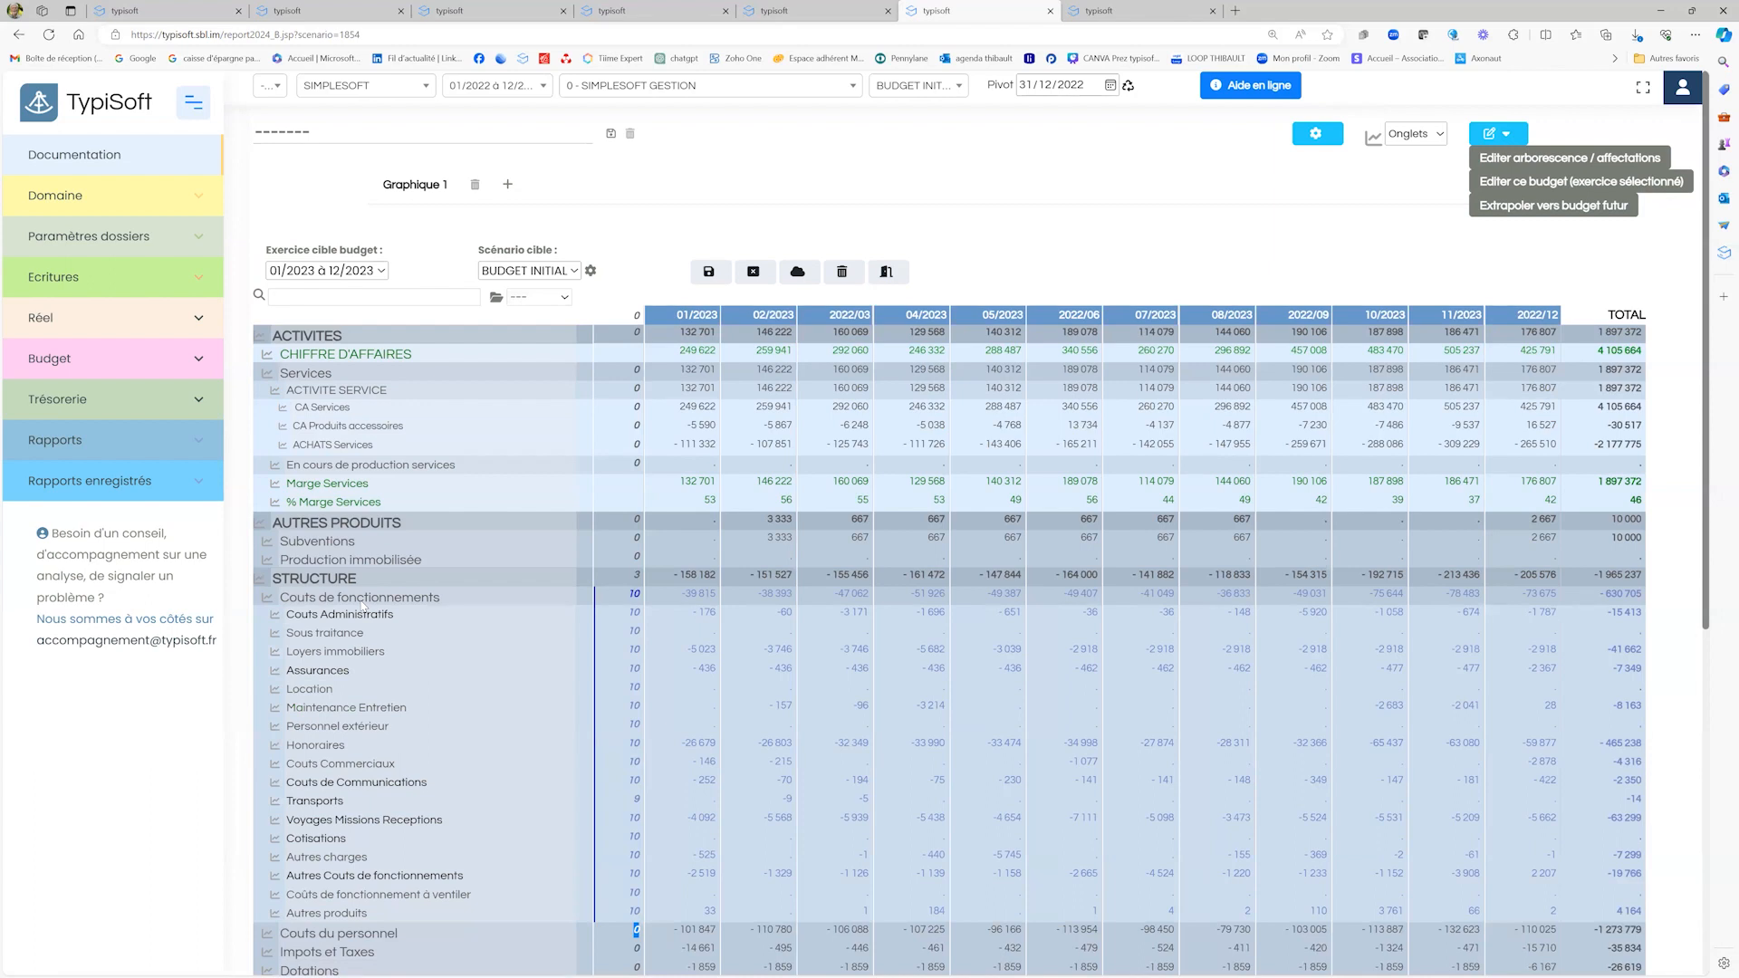
click(364, 602)
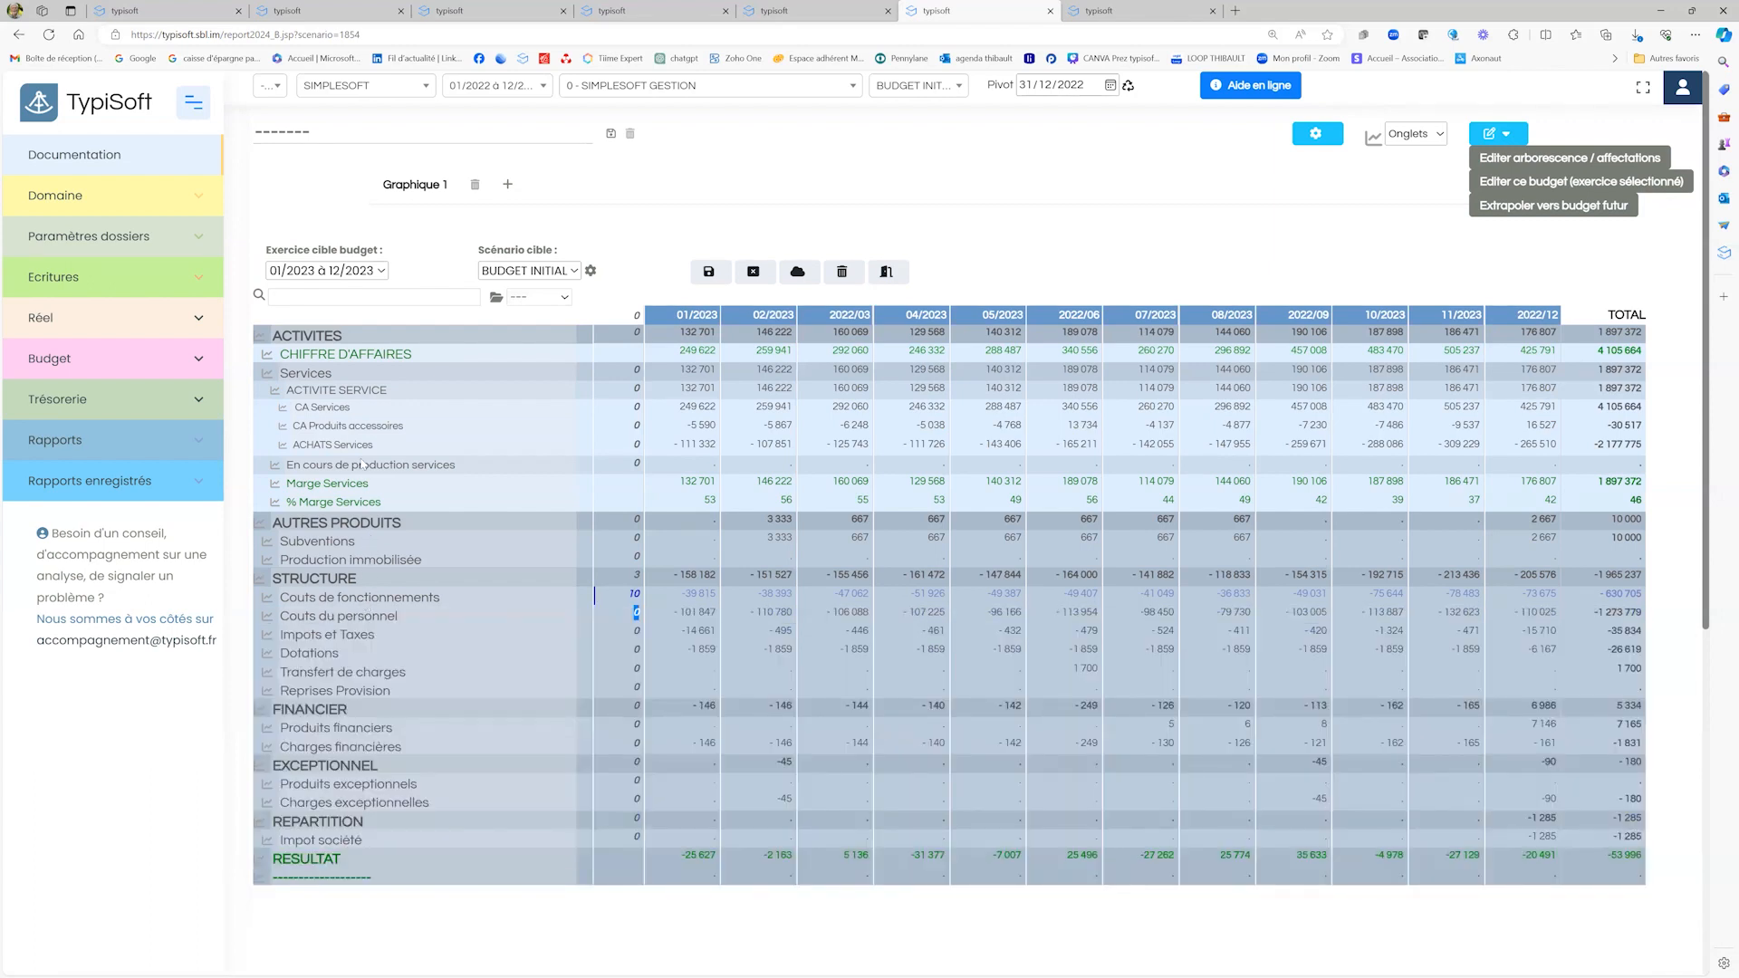
click(348, 412)
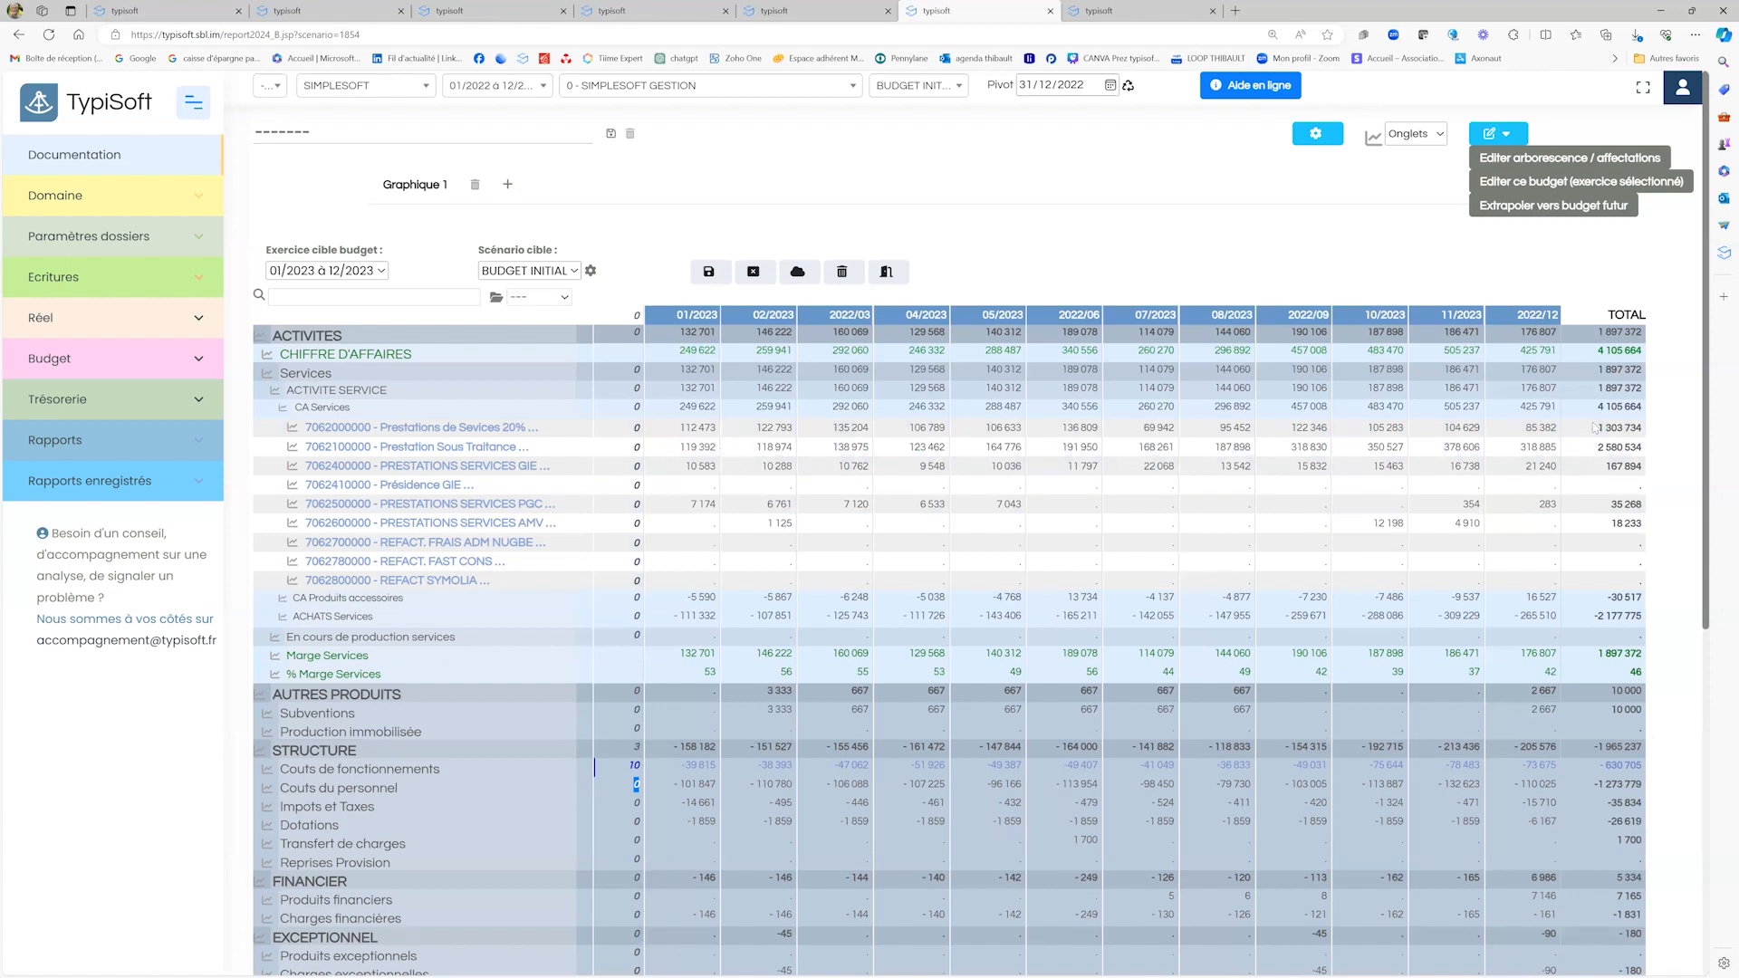
click(1641, 428)
text(15000000)
key(Return)
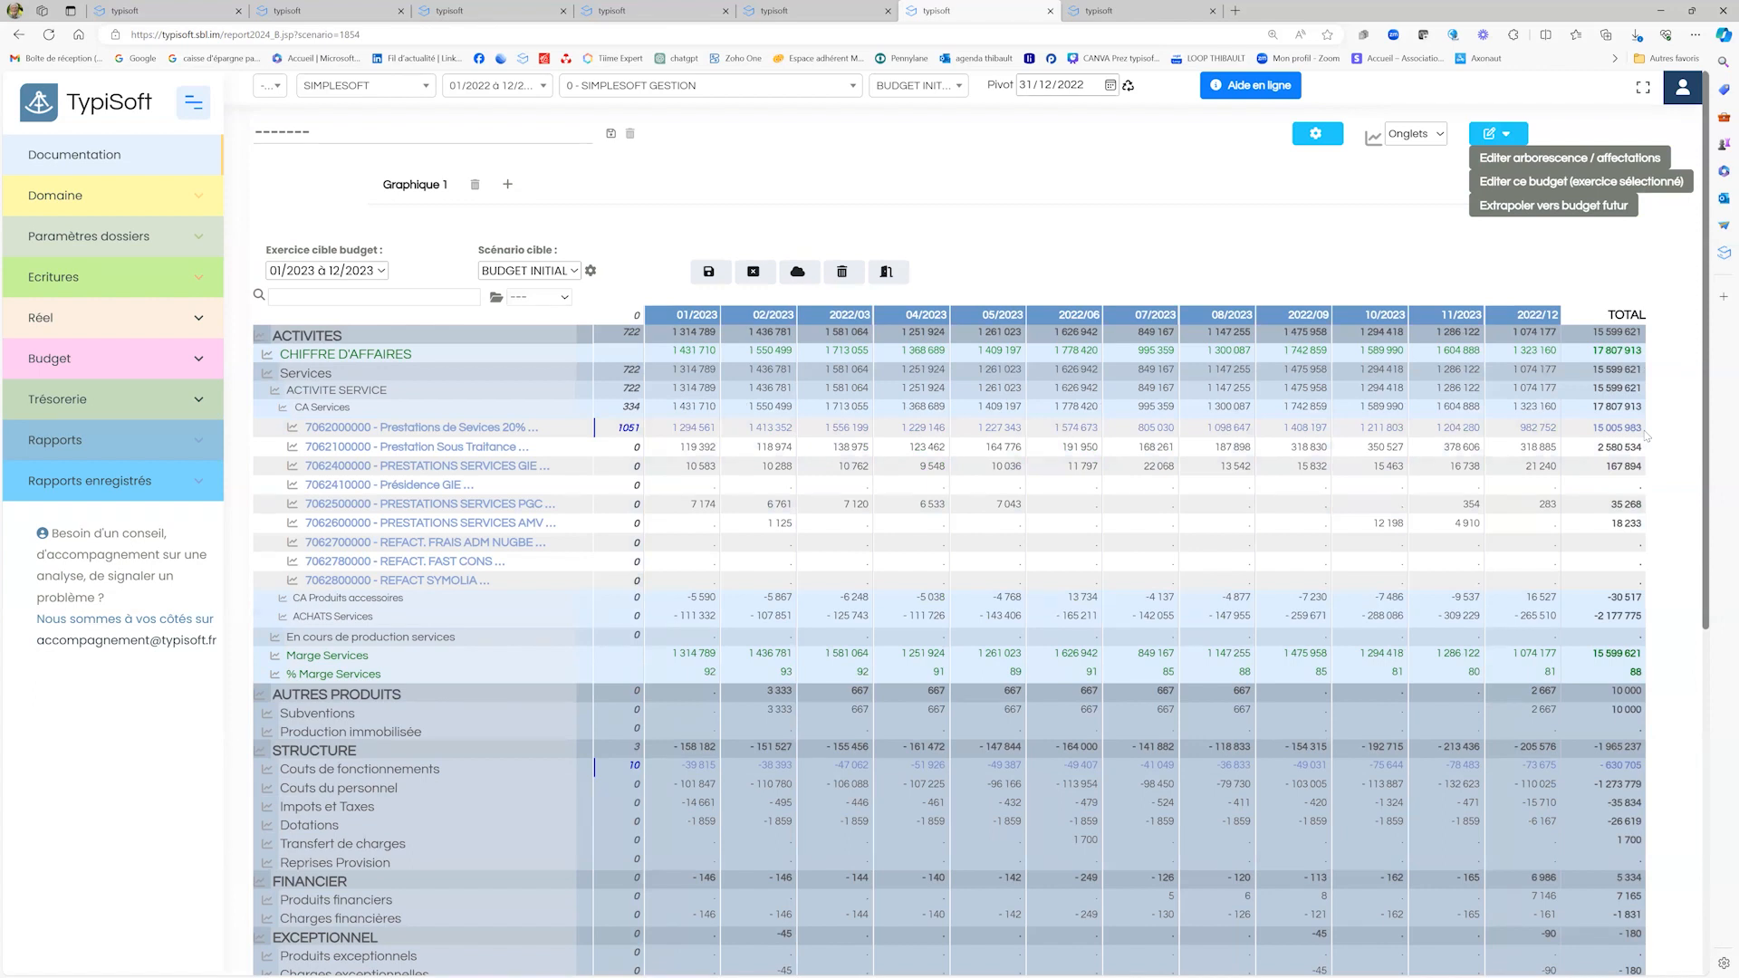
click(1628, 431)
text(1500000)
key(Return)
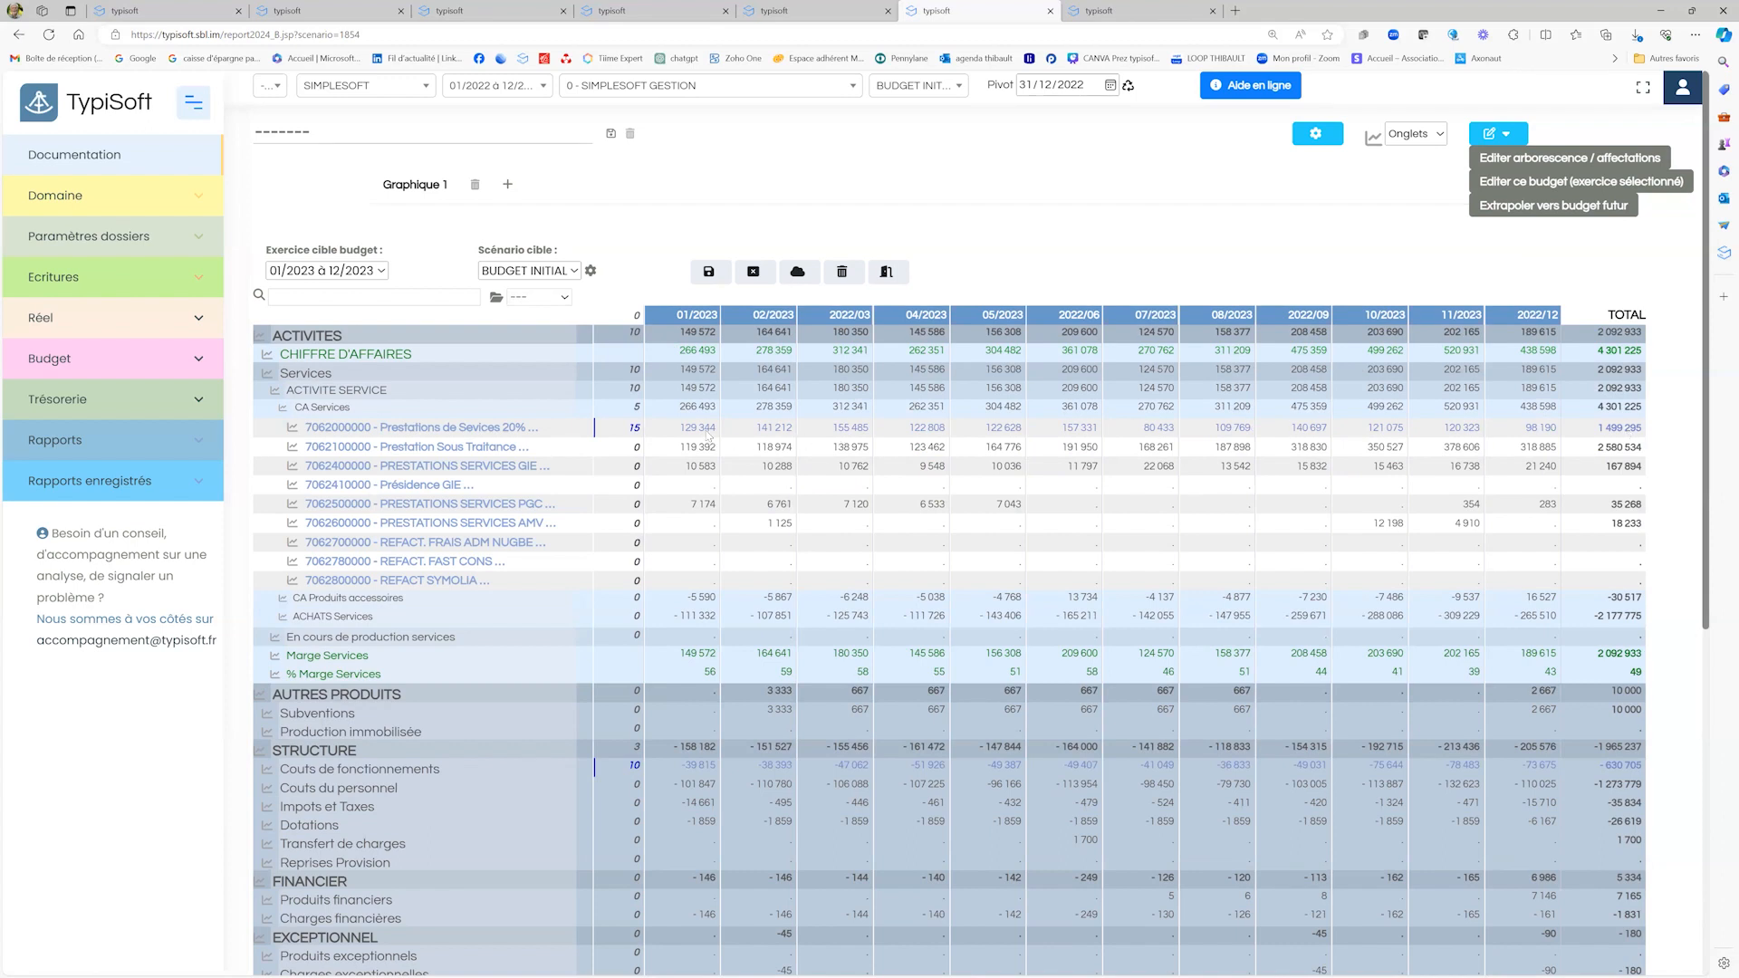
Step: Set the annual total of the whole CA Services category to 4500000
click(1610, 407)
text(4500000)
key(Return)
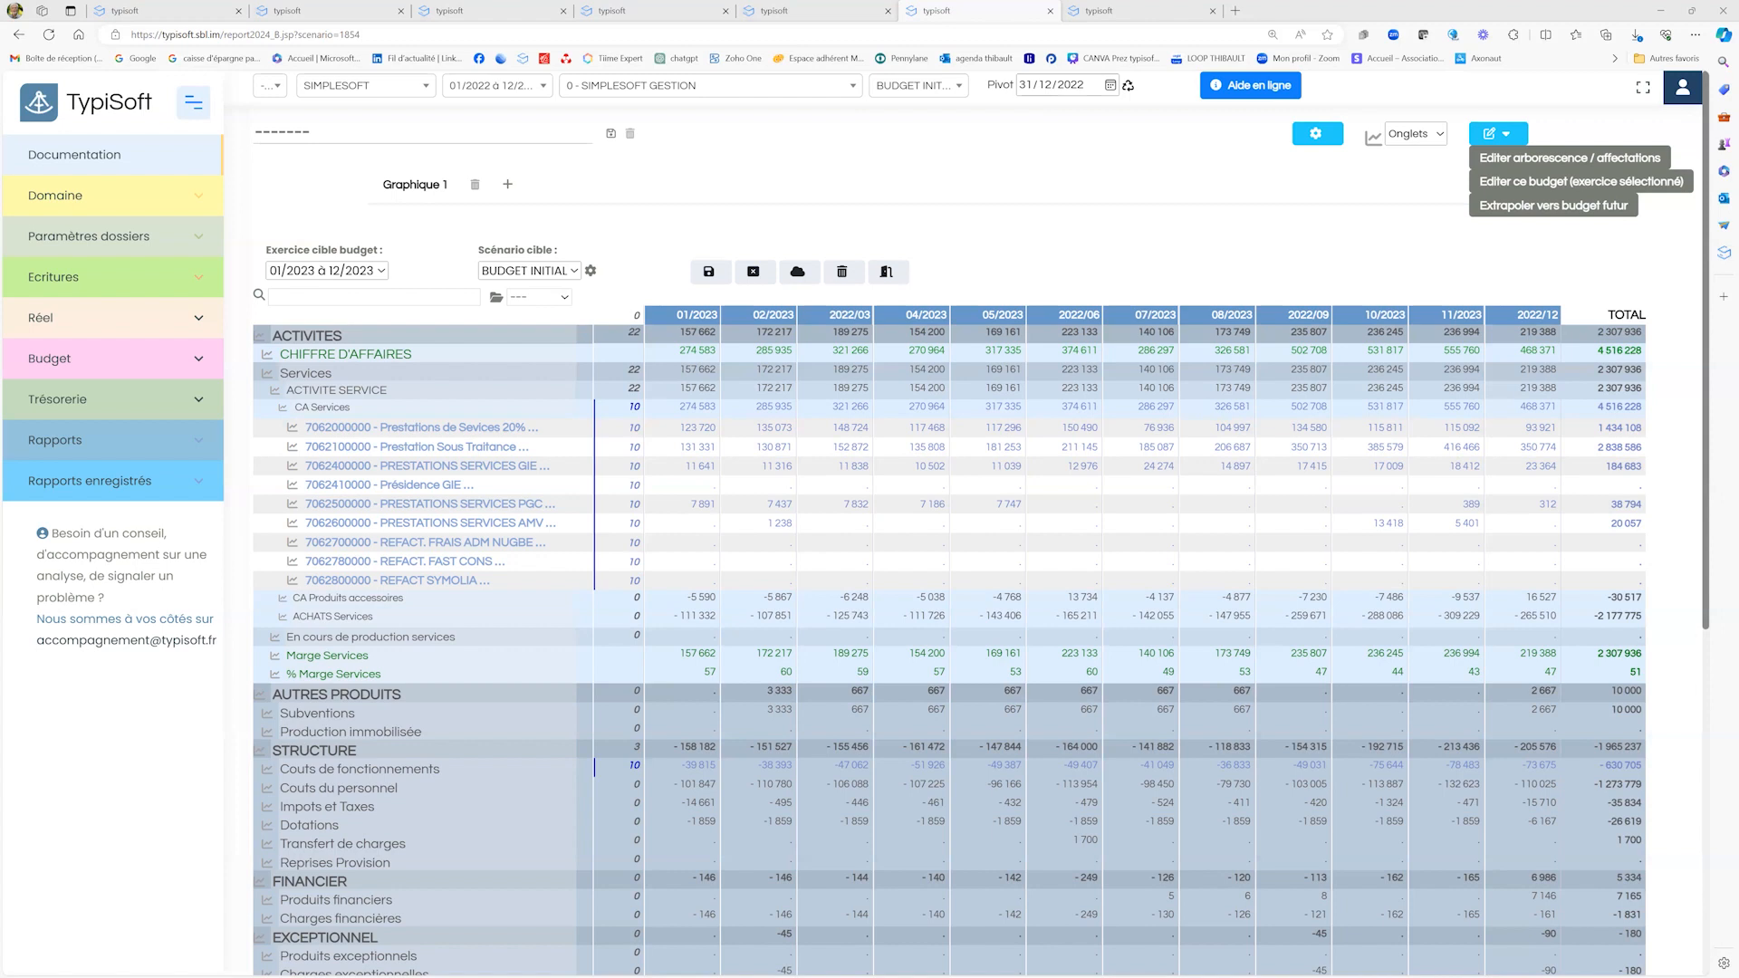
key(alt+Tab)
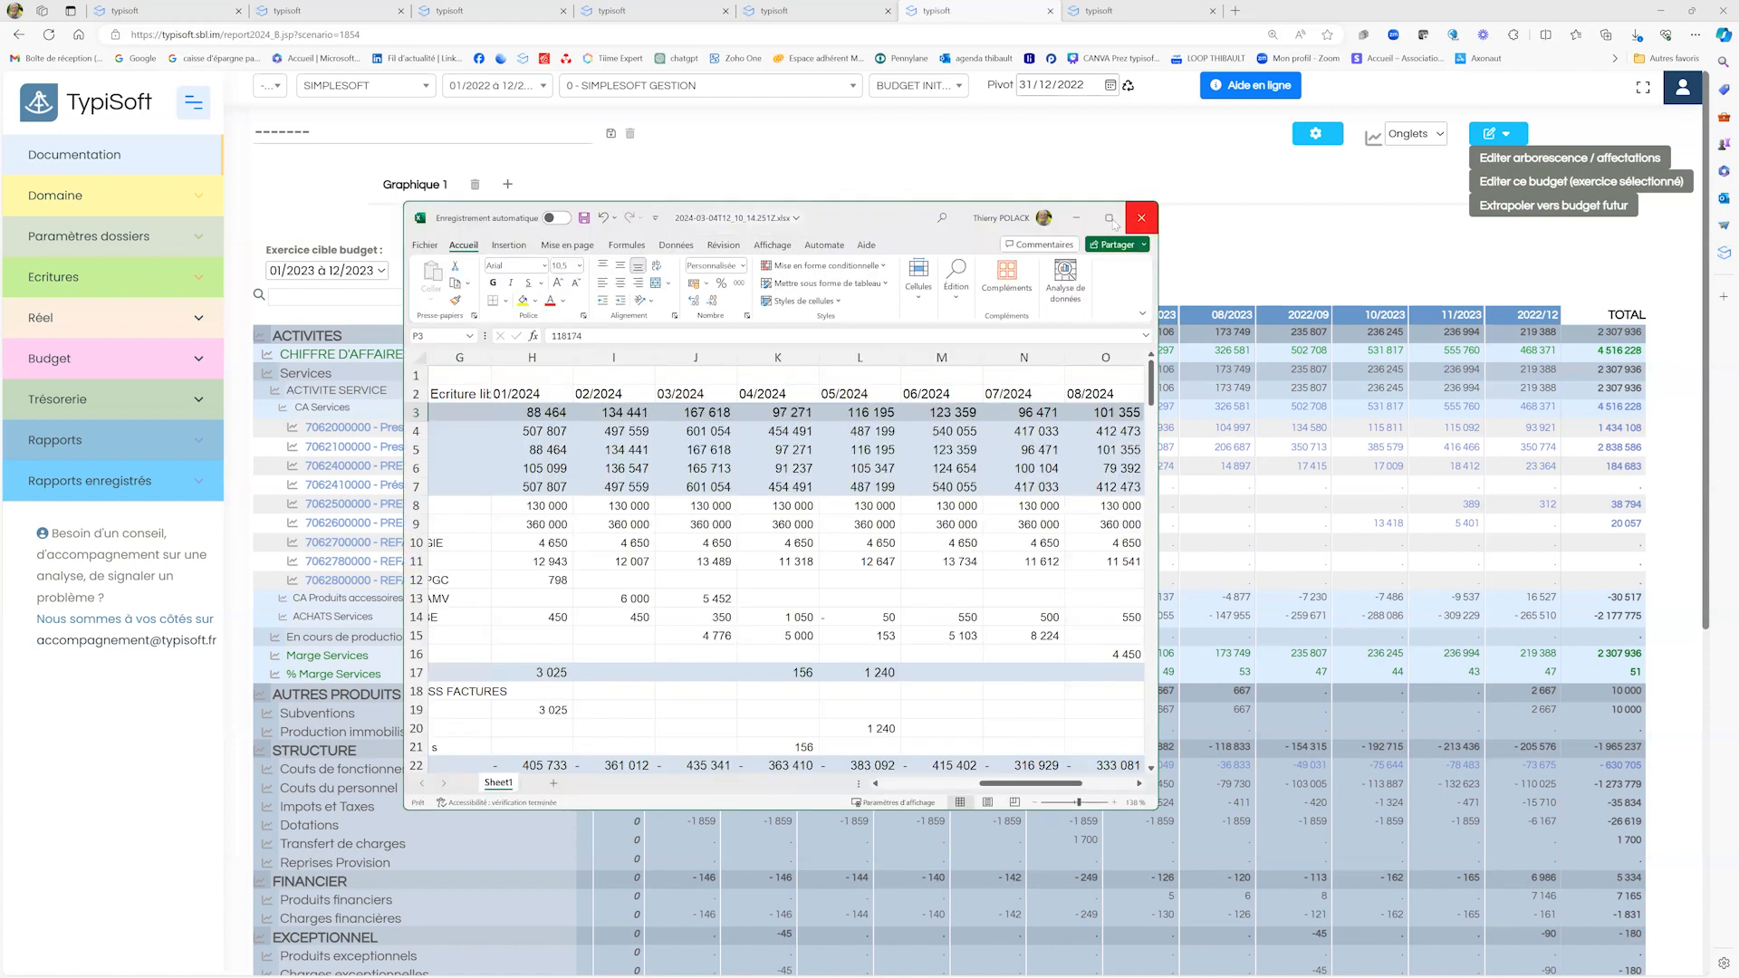
key(super+Up)
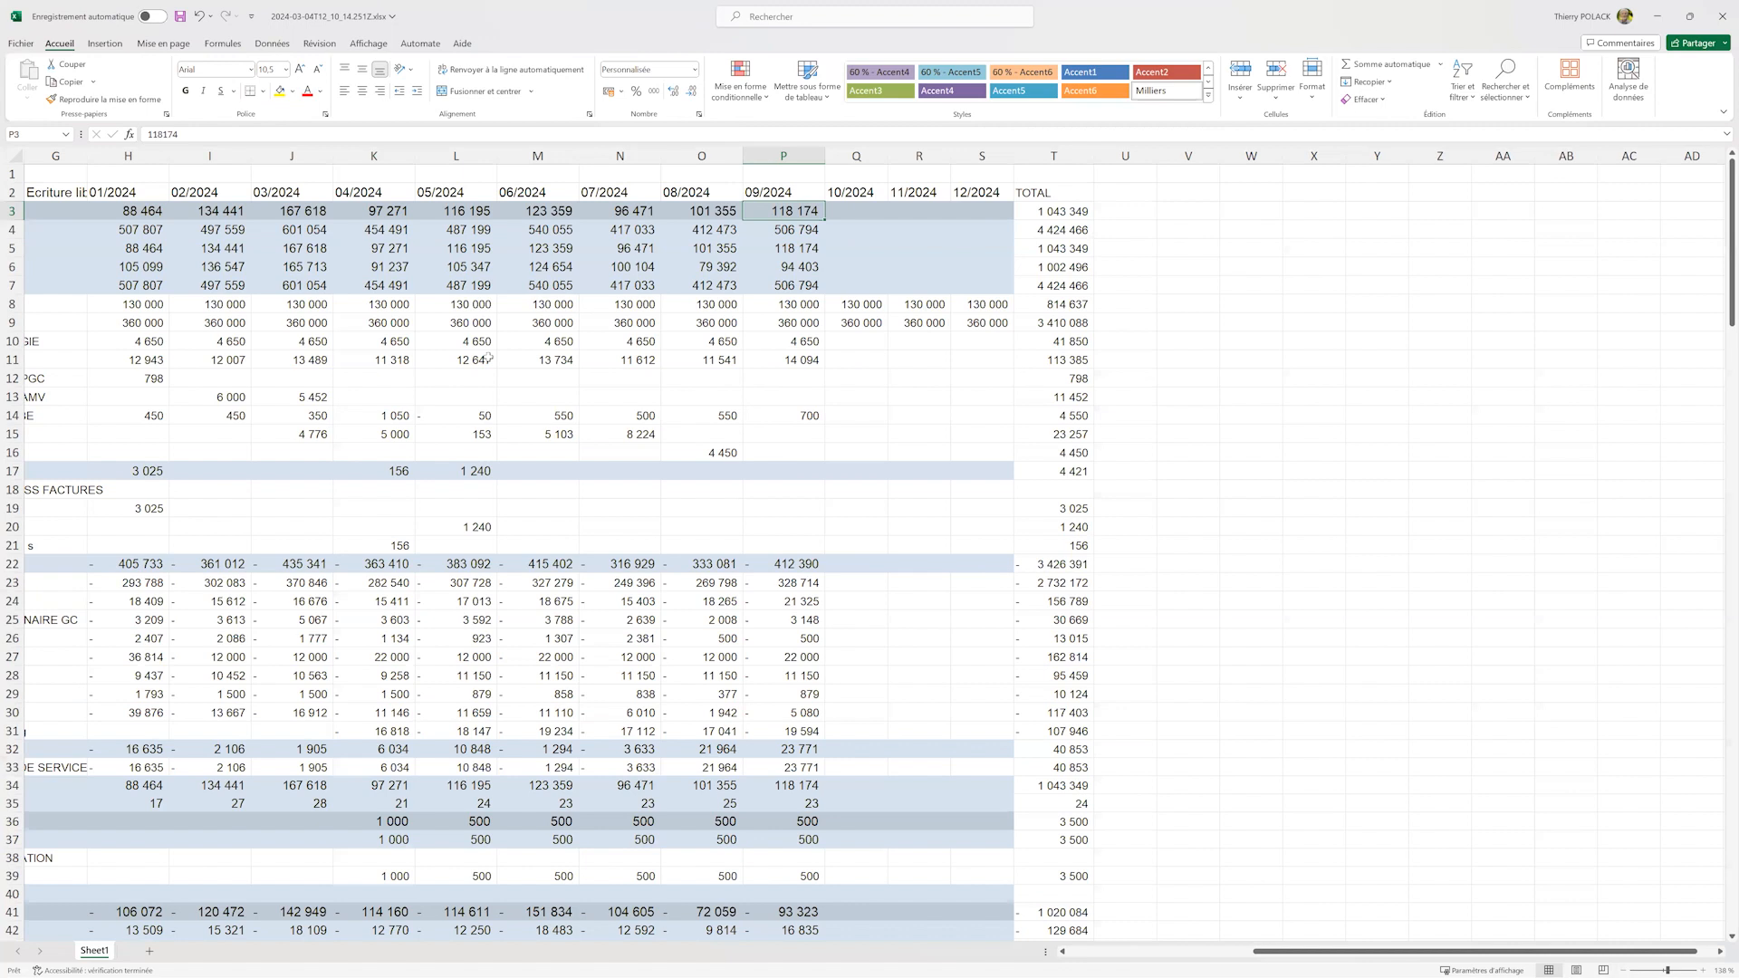
click(488, 357)
key(Home)
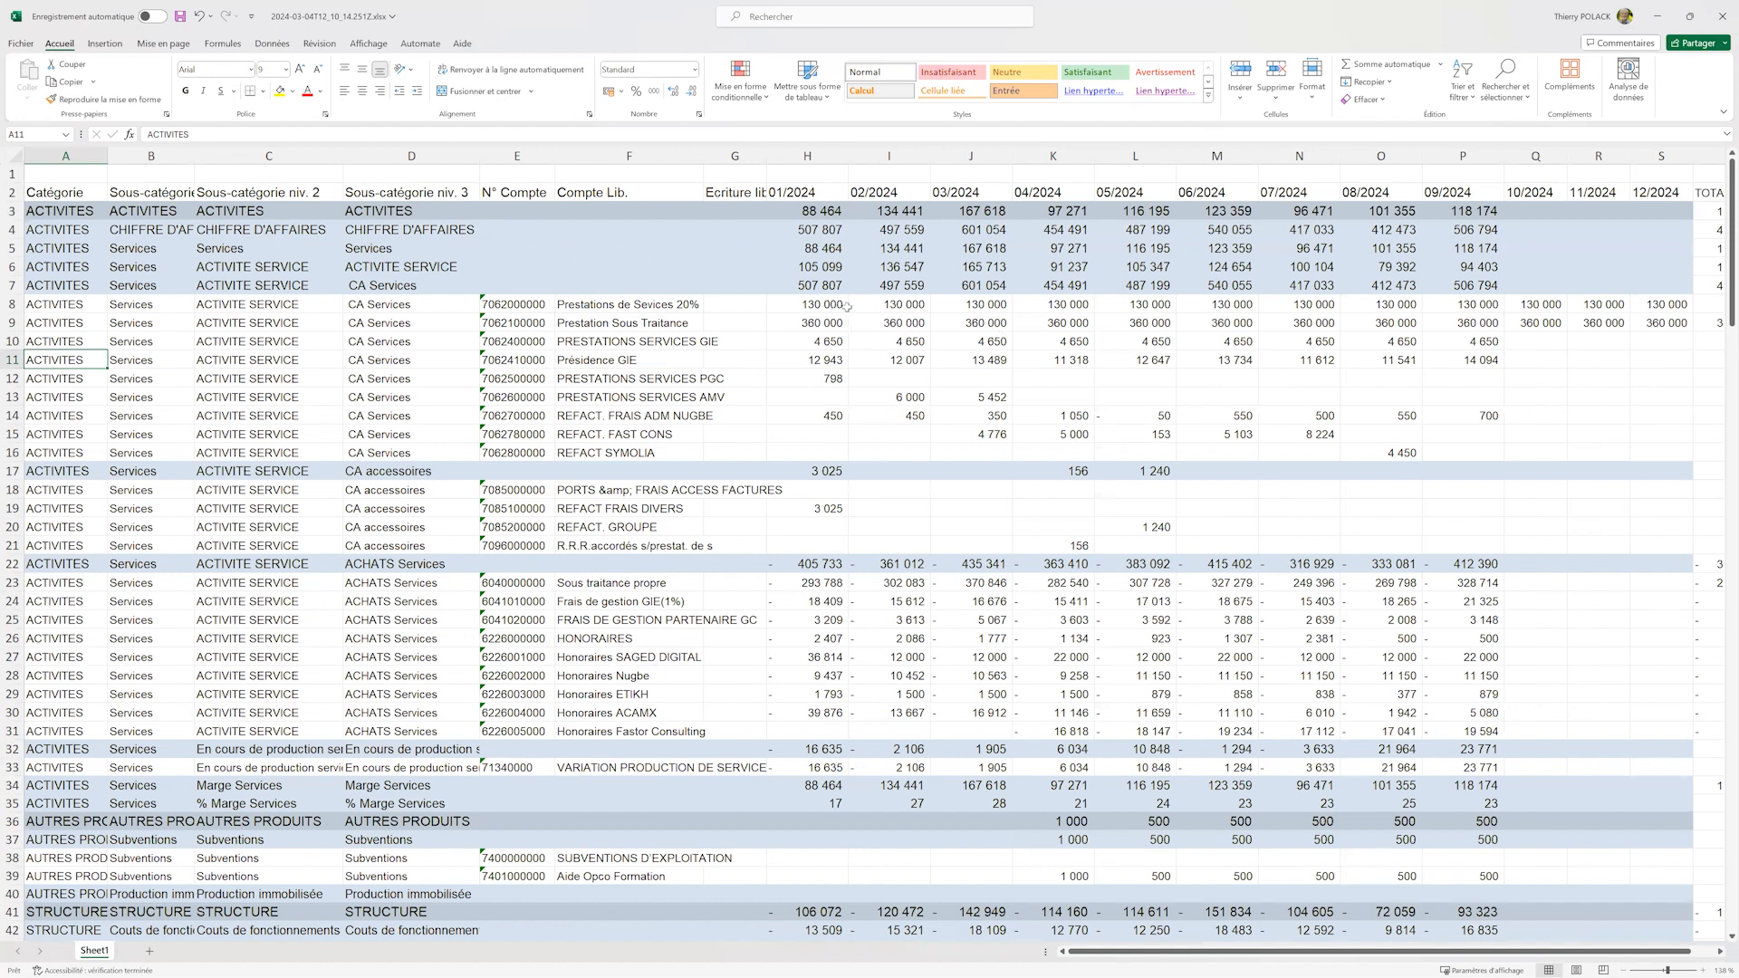
drag(799, 303, 857, 326)
drag(1496, 325, 1639, 323)
key(ctrl+c)
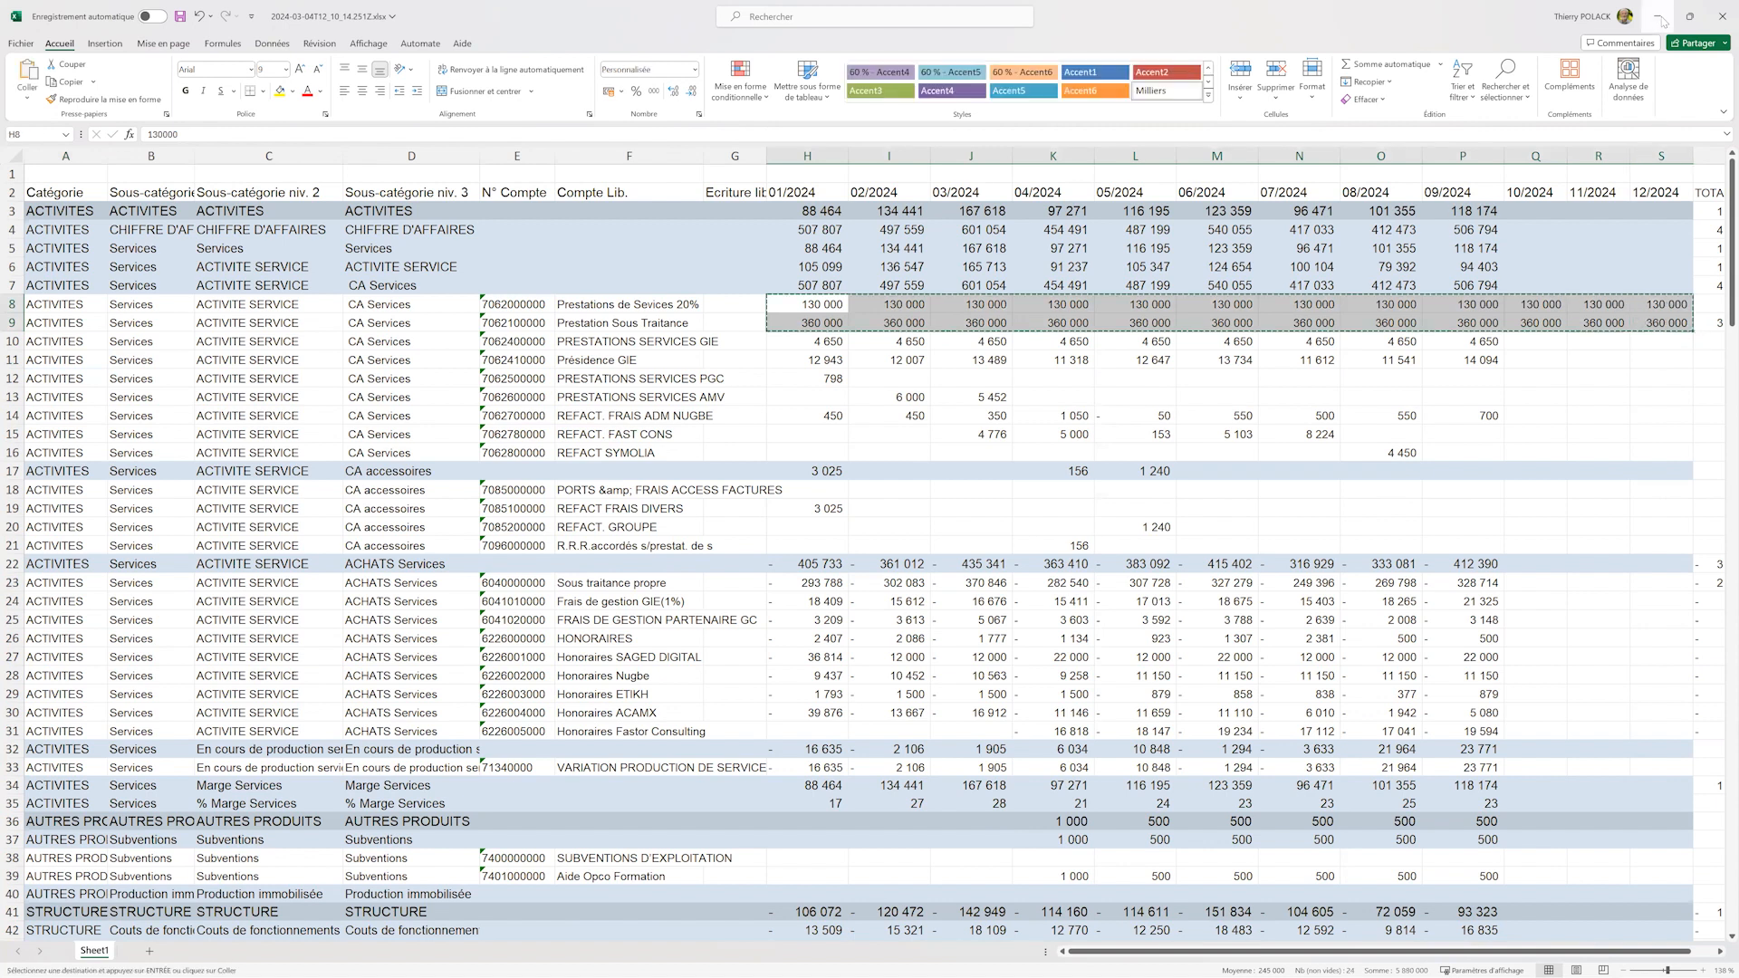
click(1659, 17)
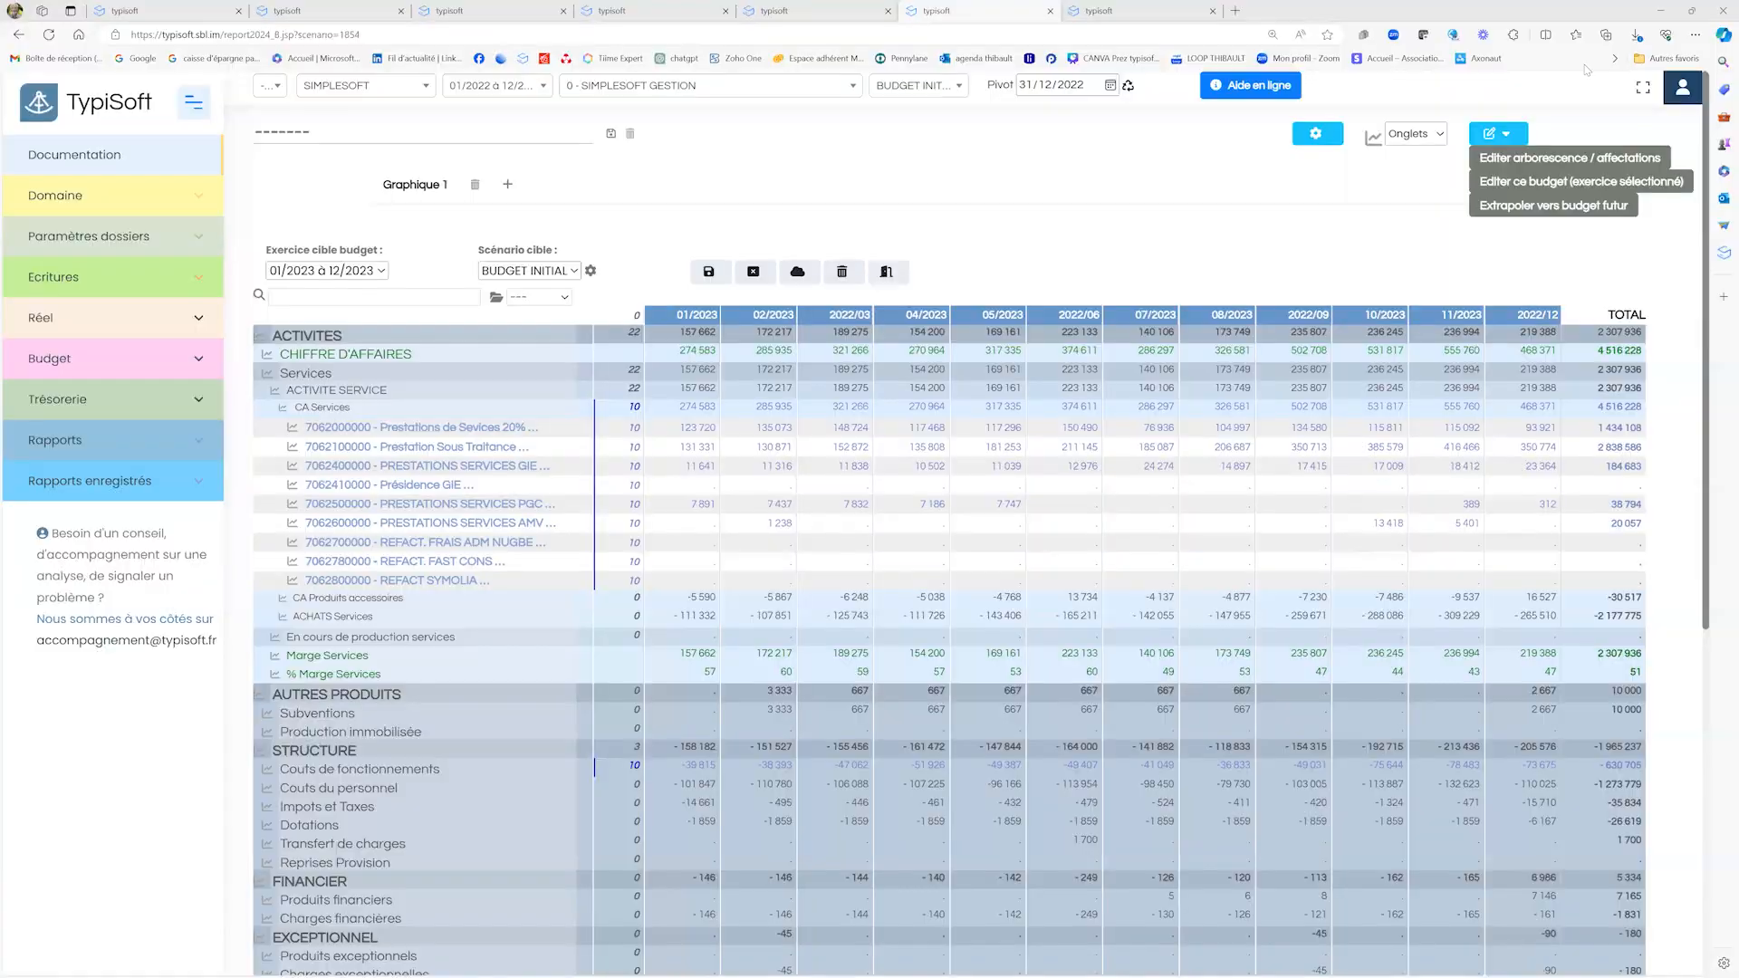
click(699, 431)
key(ctrl+v)
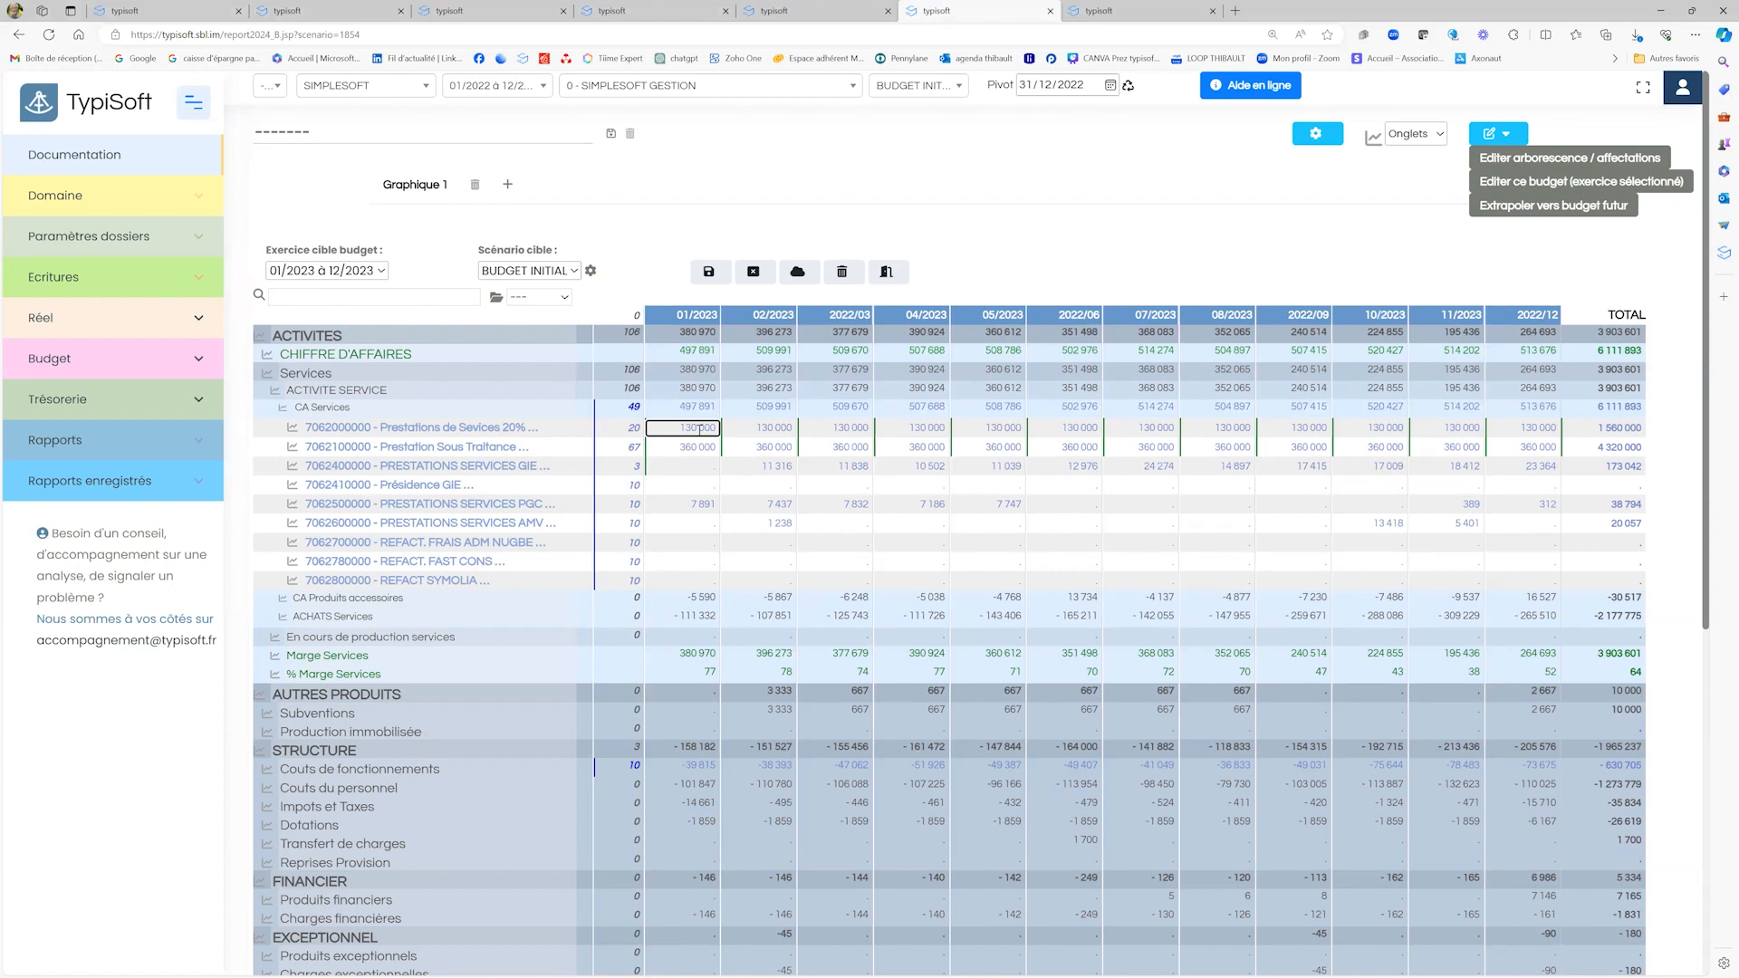
Step: Save the 2023 BUDGET INITIAL and generate its budget entries together with their counterpart entries
click(798, 271)
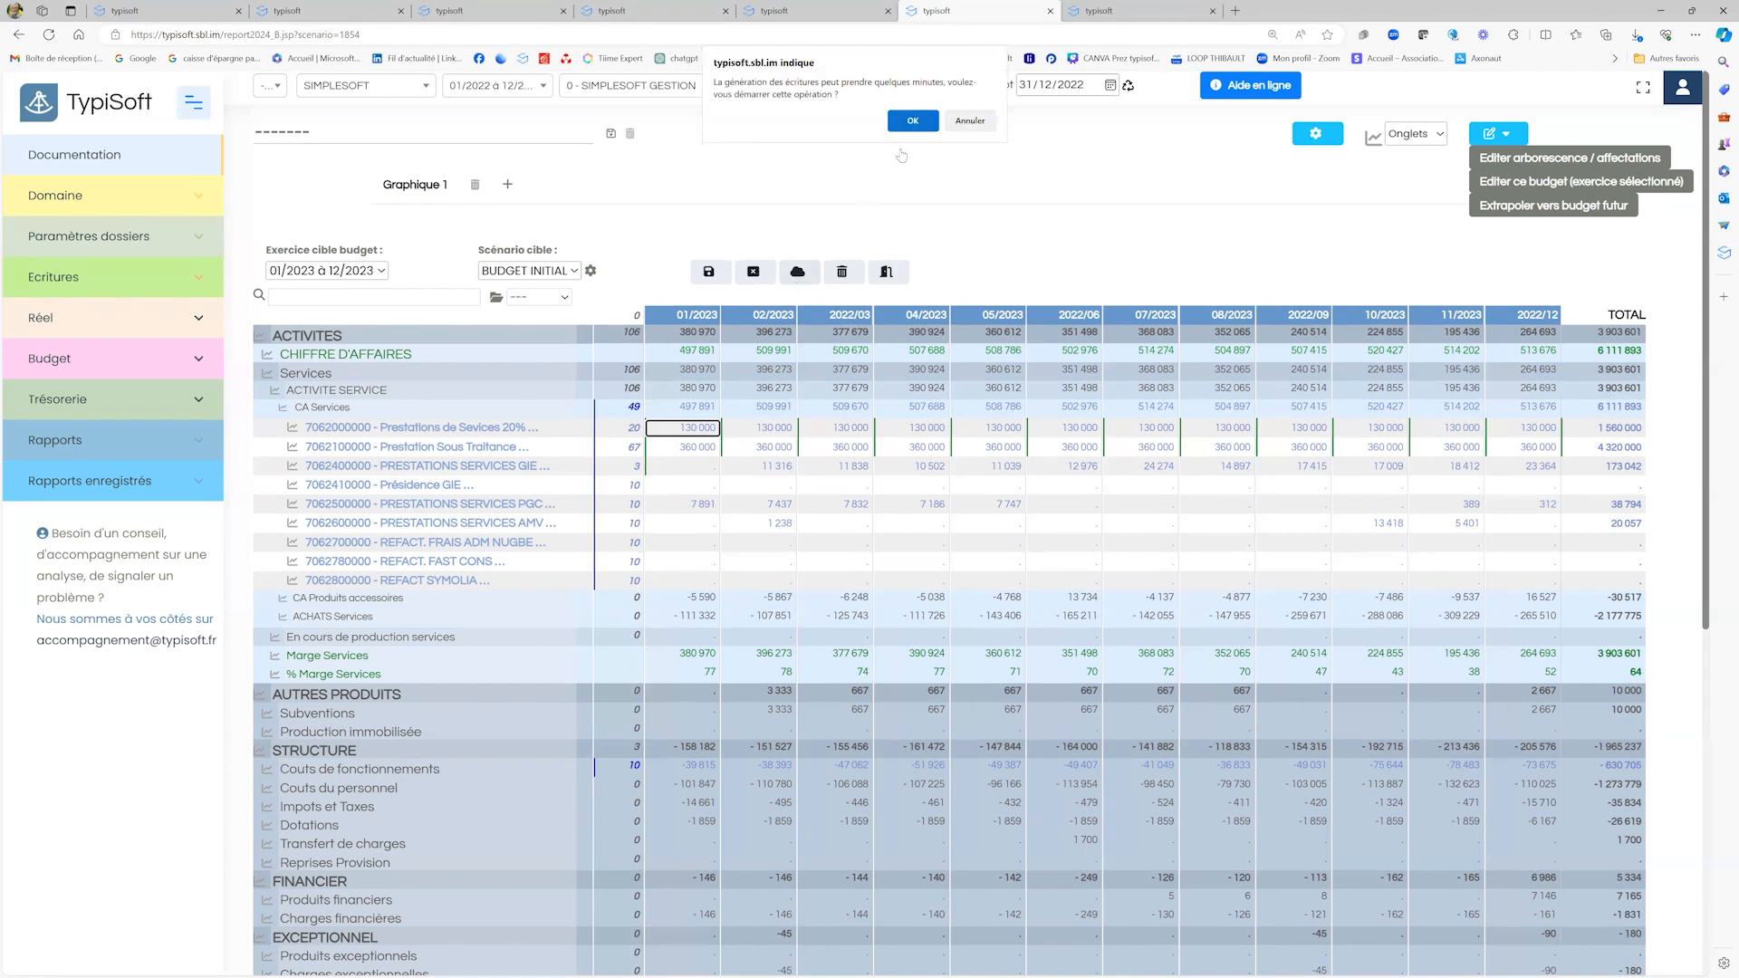
click(910, 124)
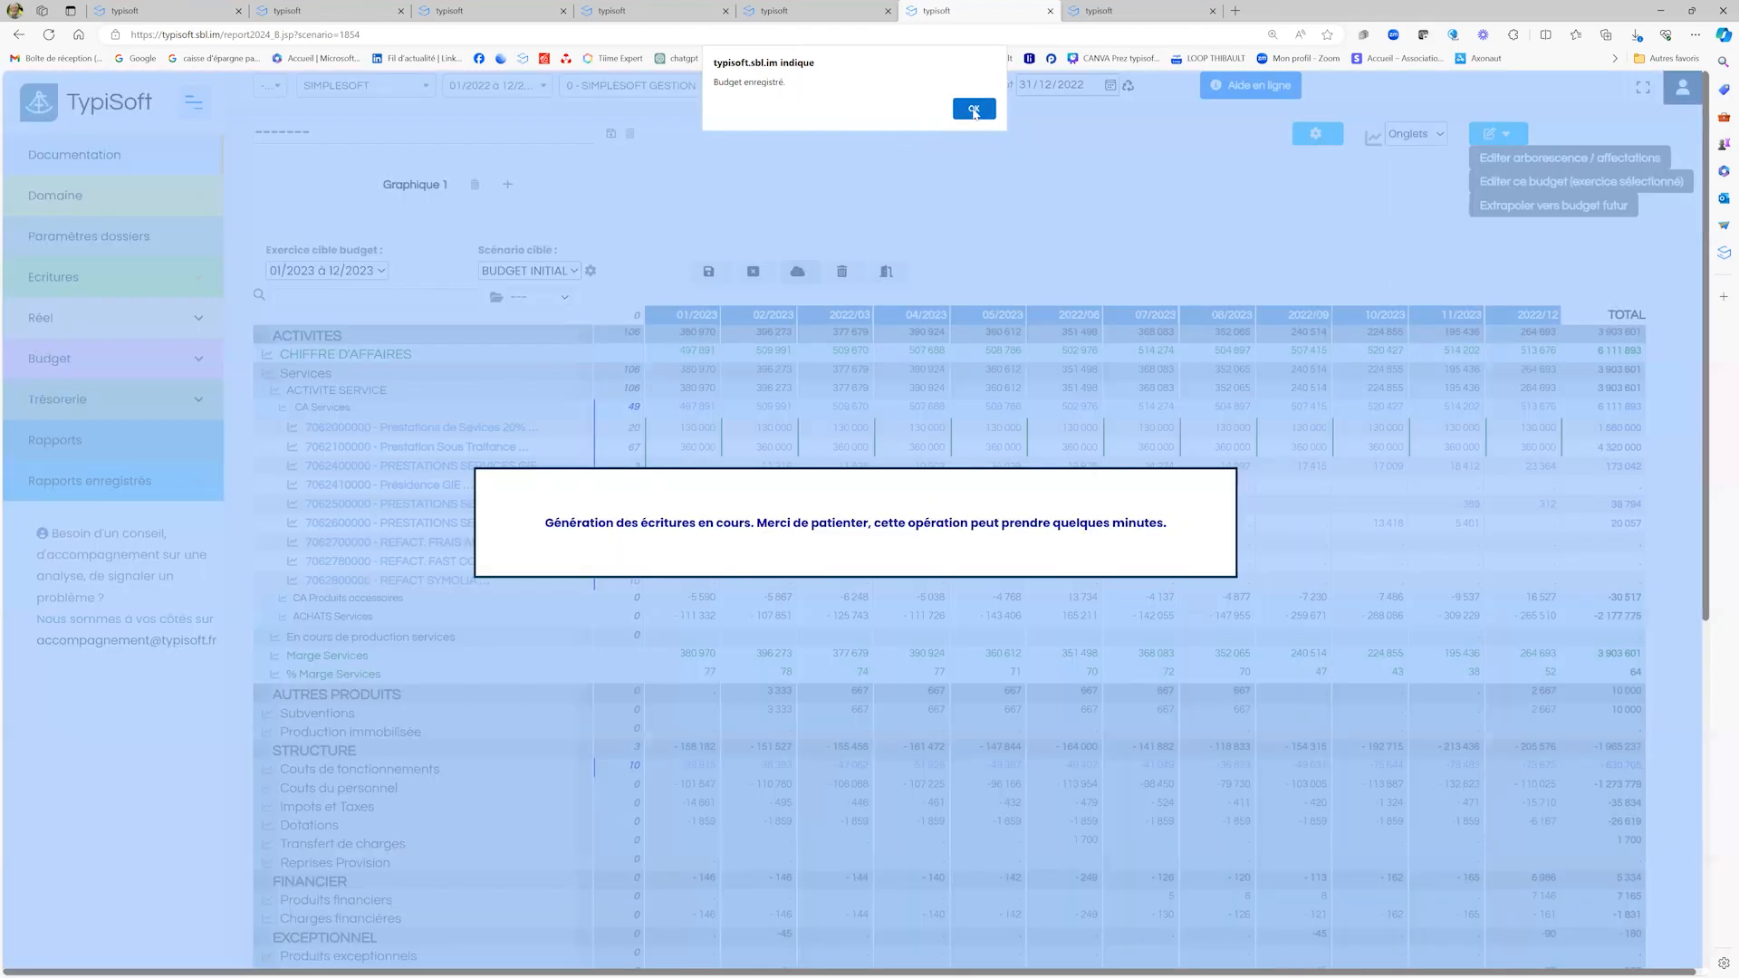
click(960, 114)
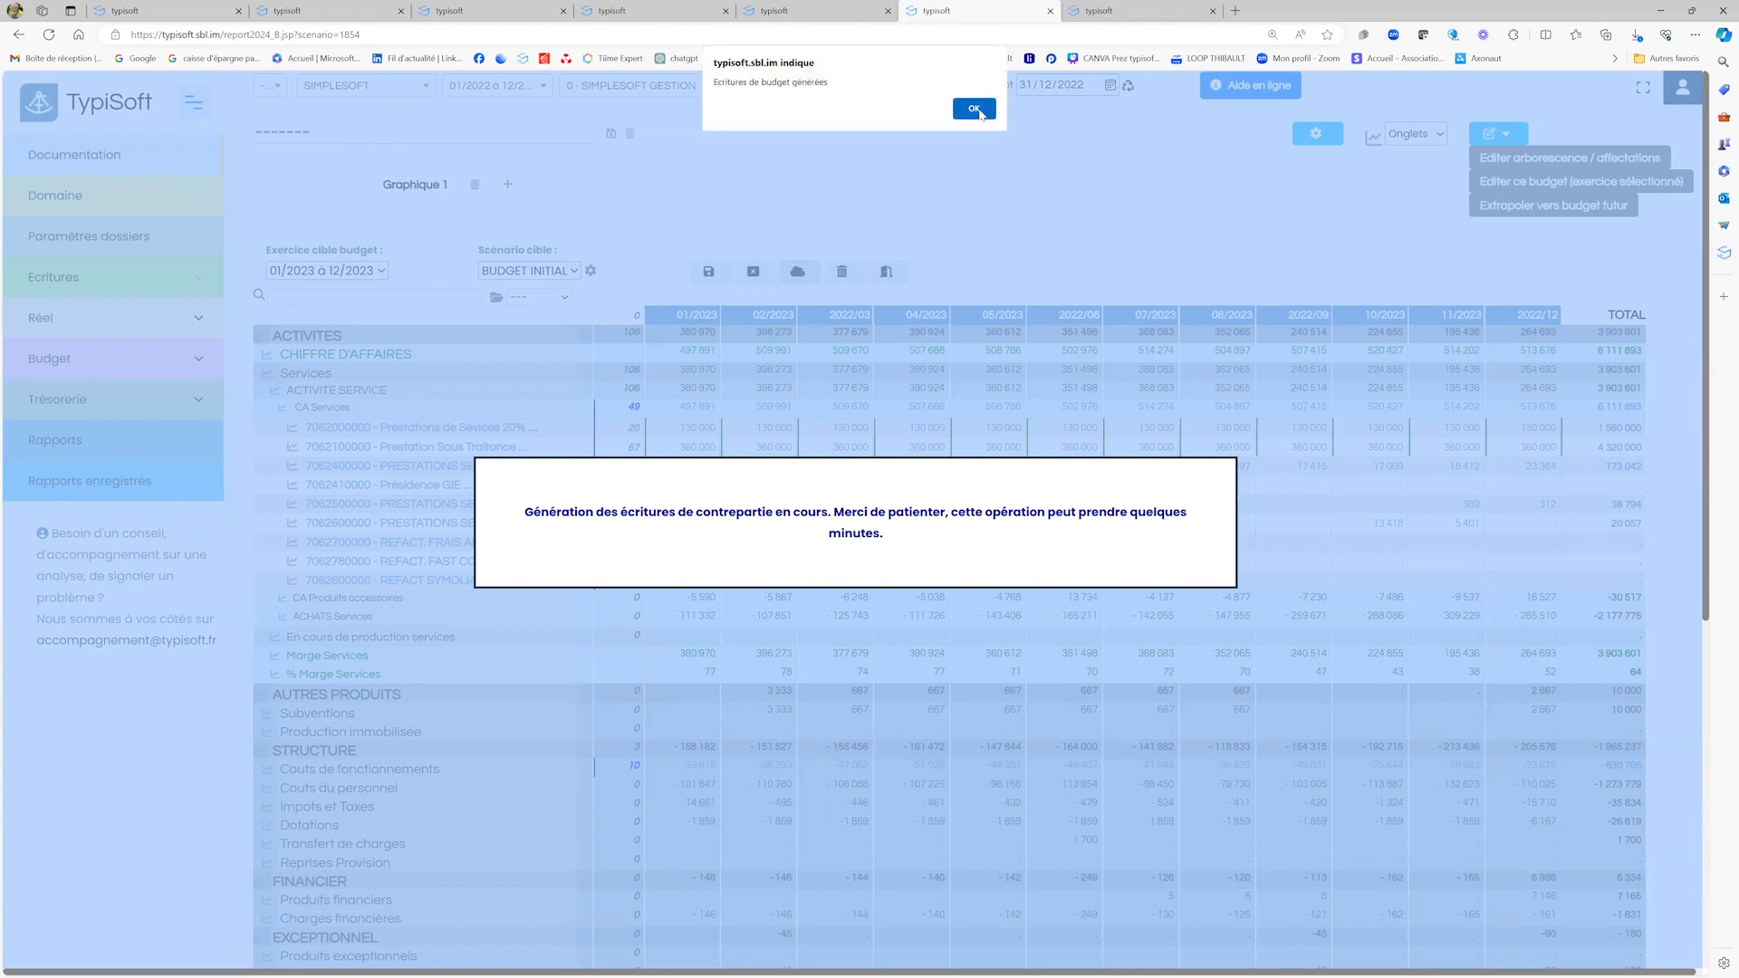
click(976, 110)
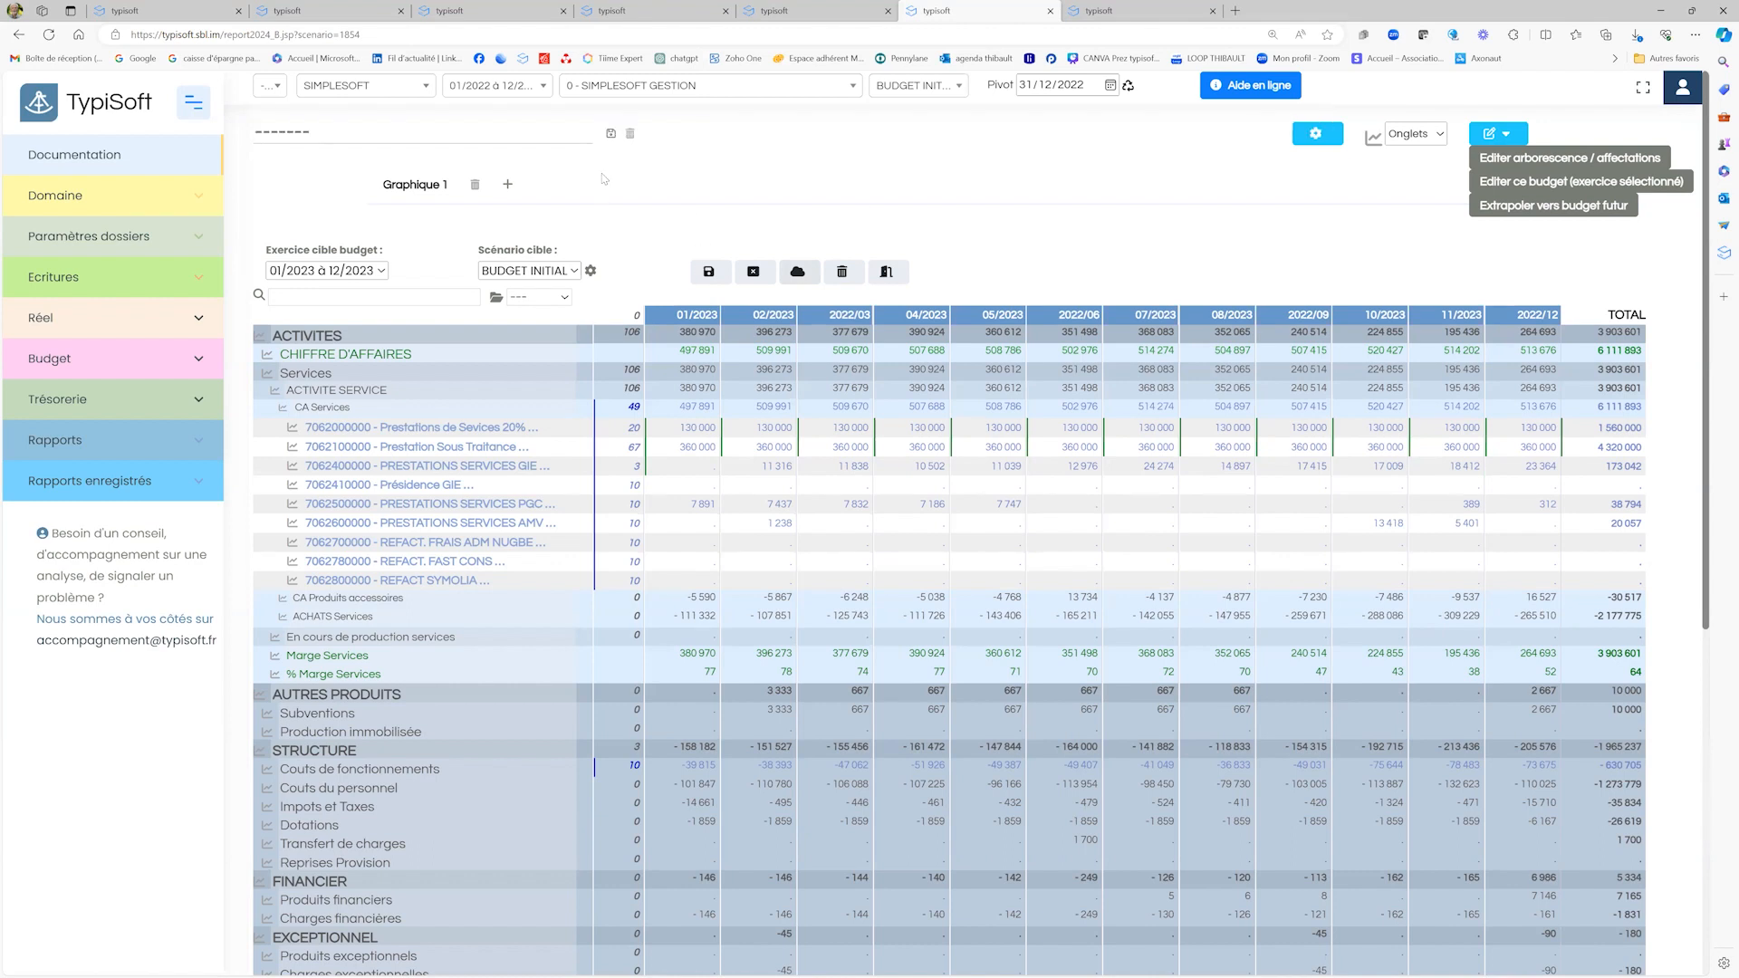
Step: Leave budget mode and switch the report to the 01/2023 à 12/2023 fiscal year
scroll(946, 245, down, 1)
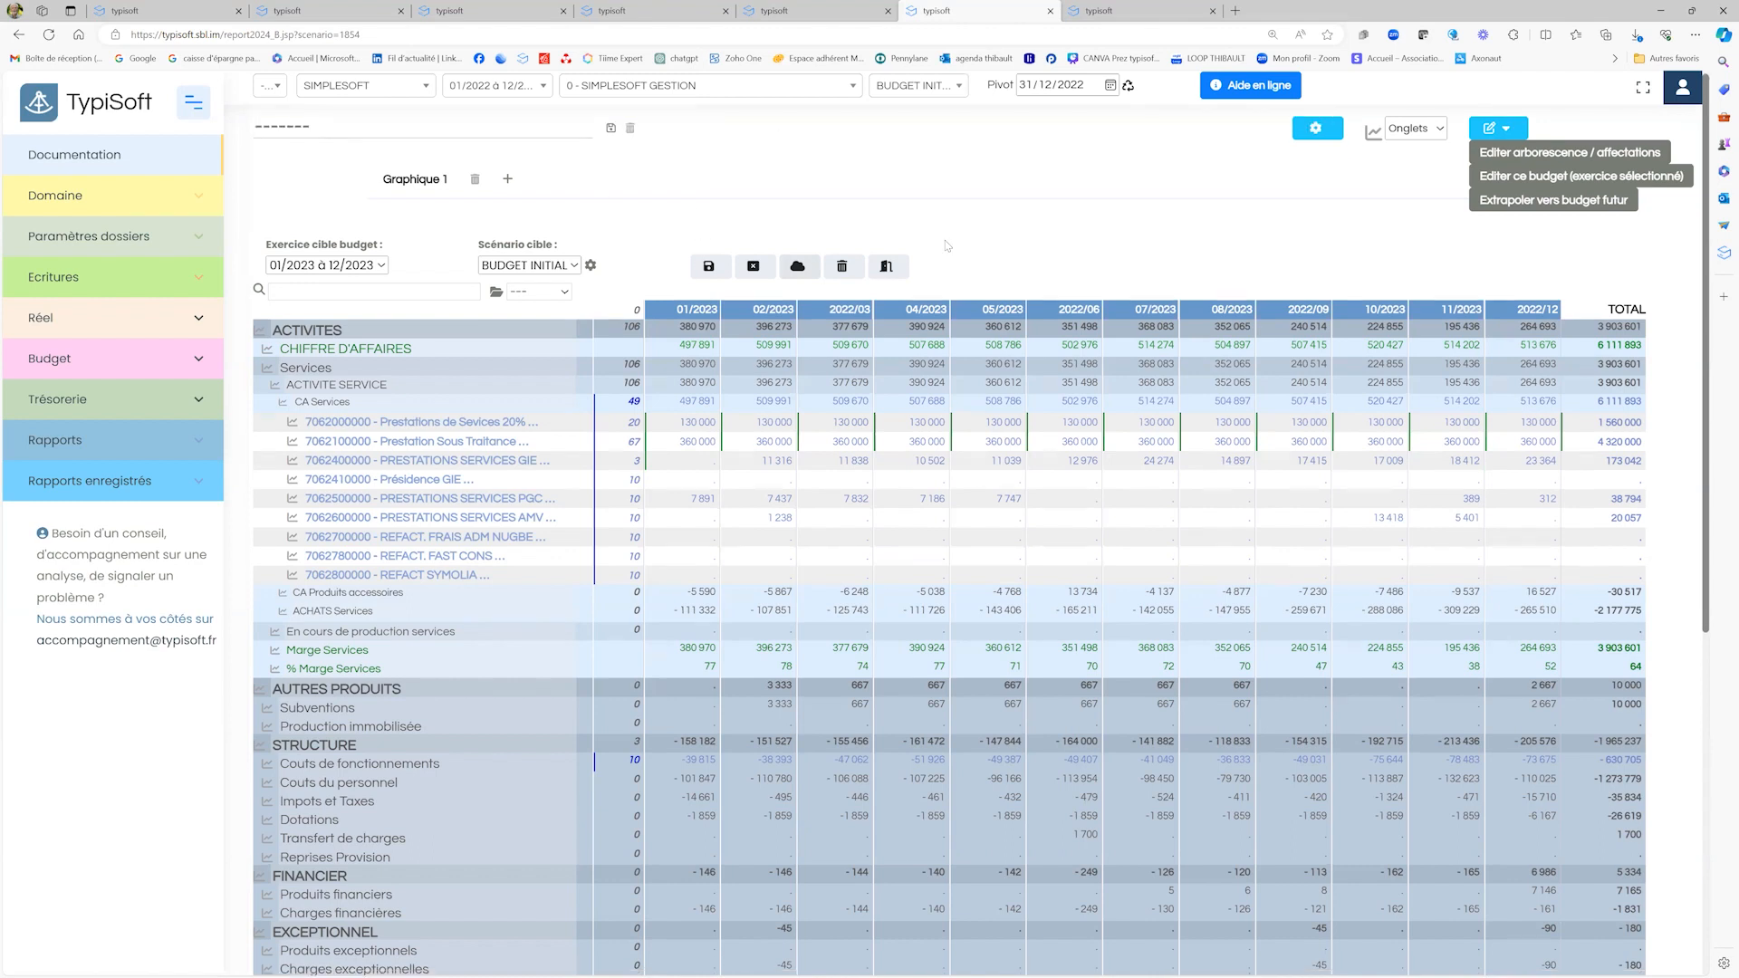
click(887, 269)
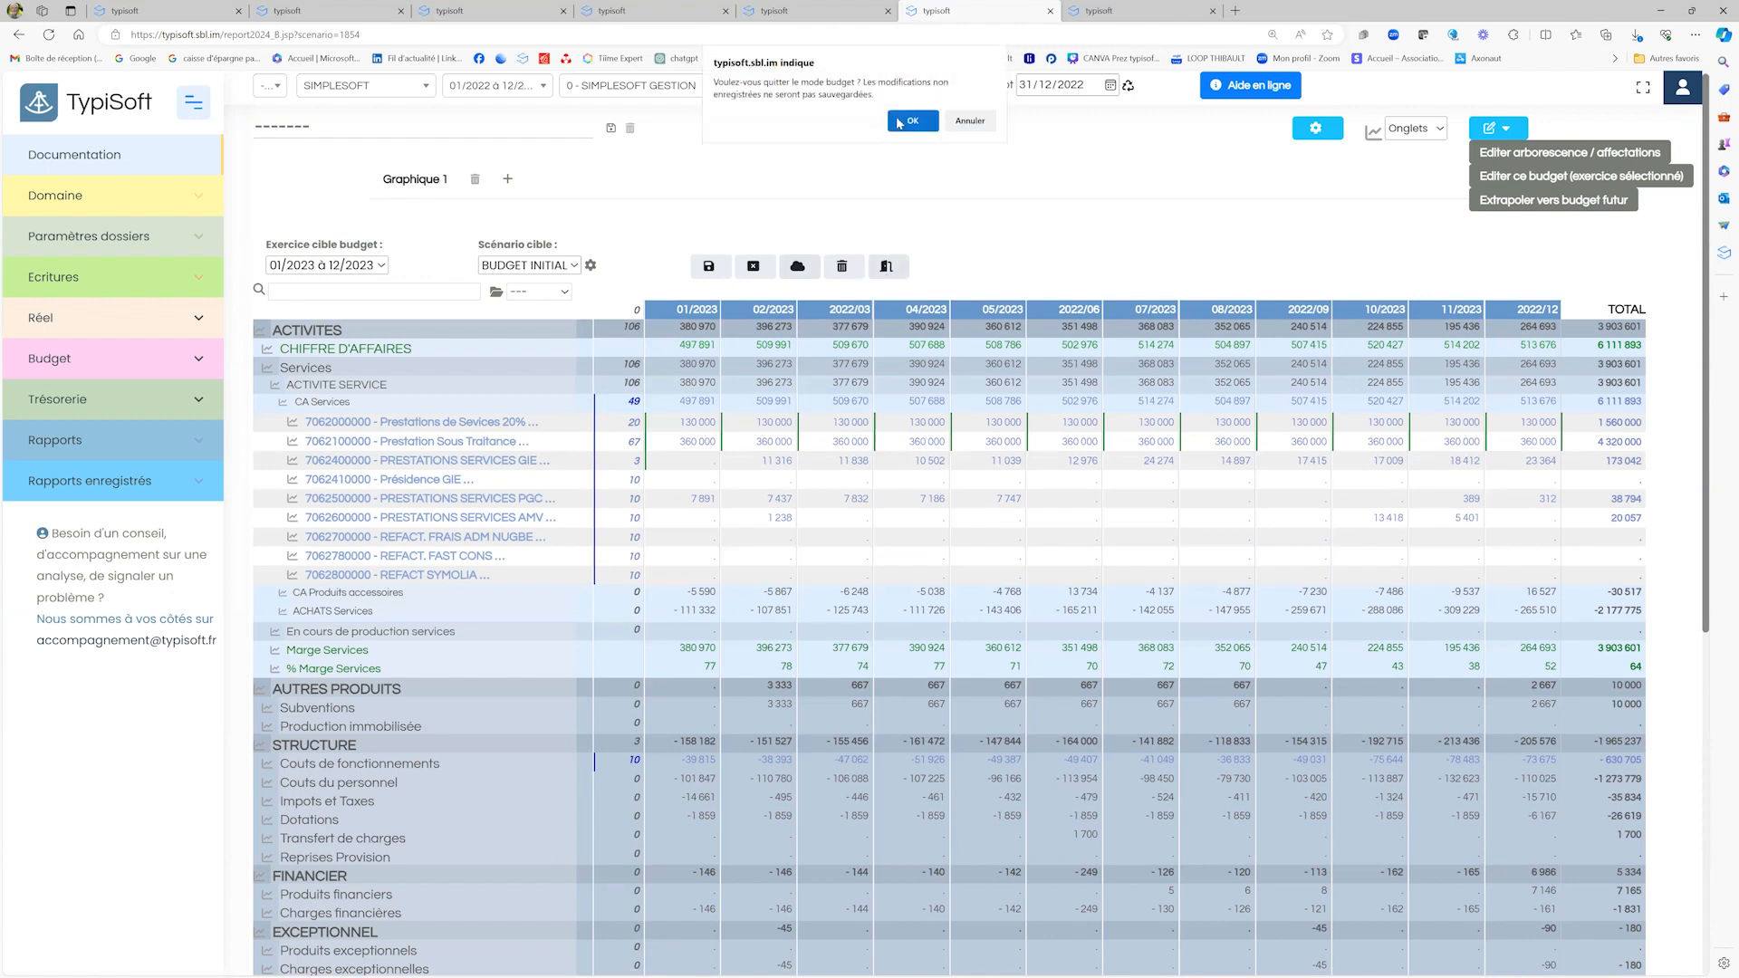
key(Return)
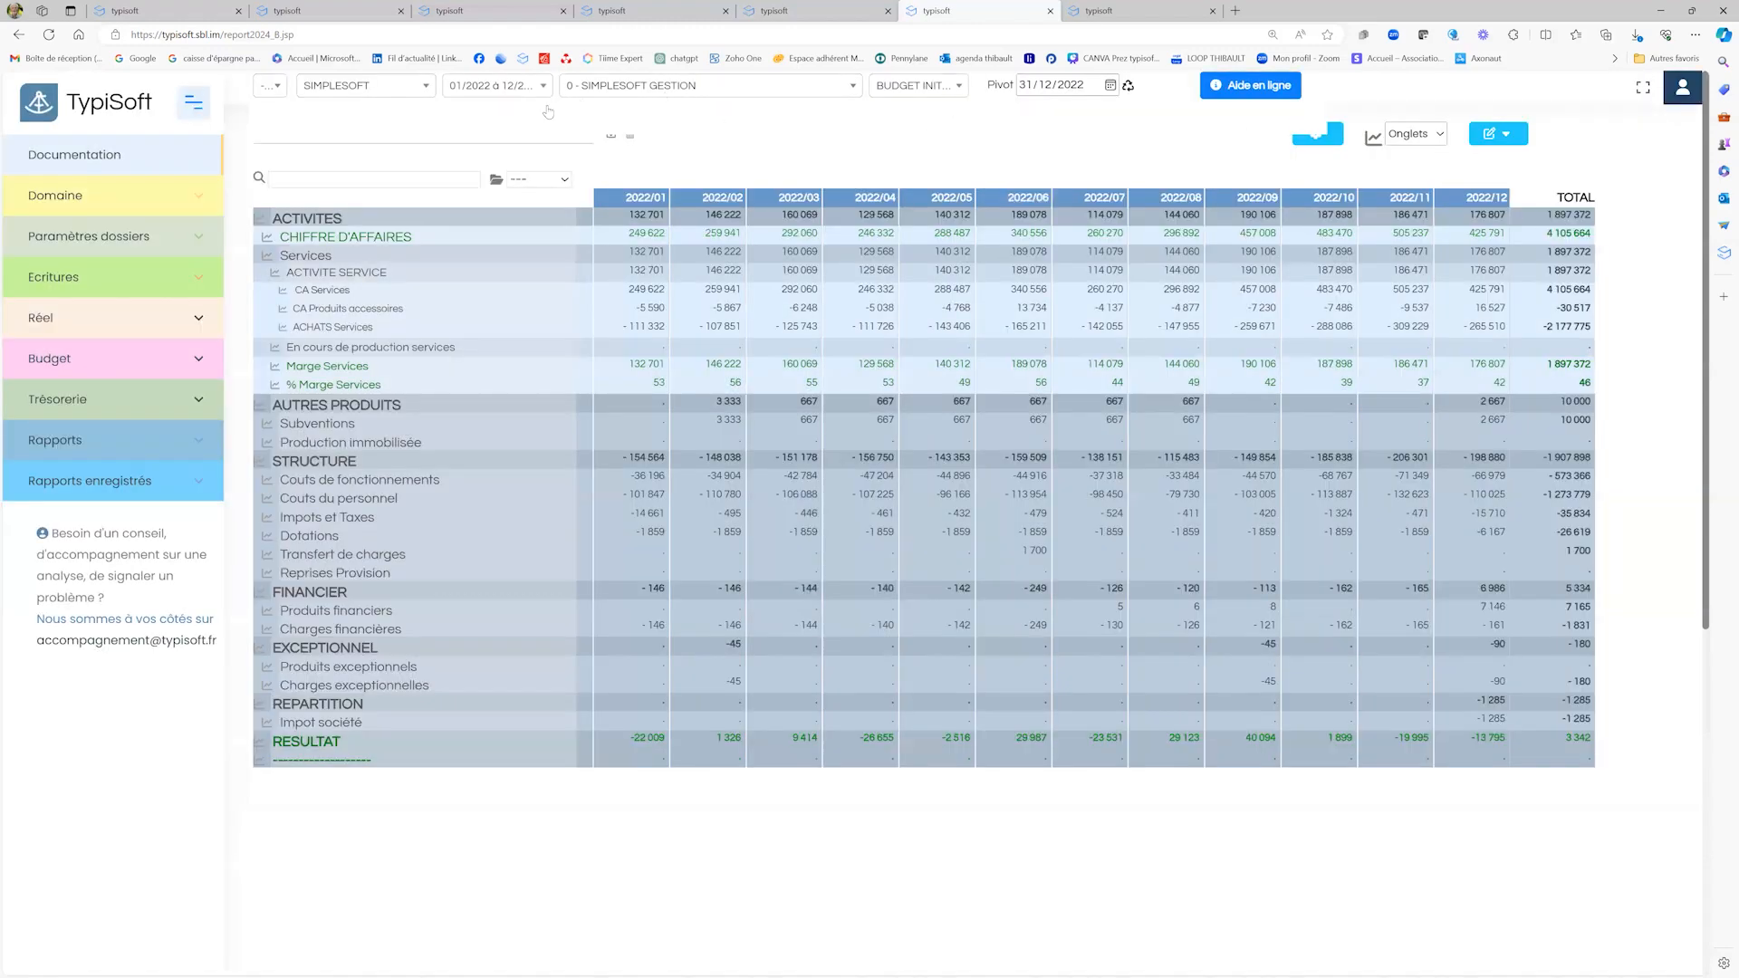
click(538, 85)
click(507, 220)
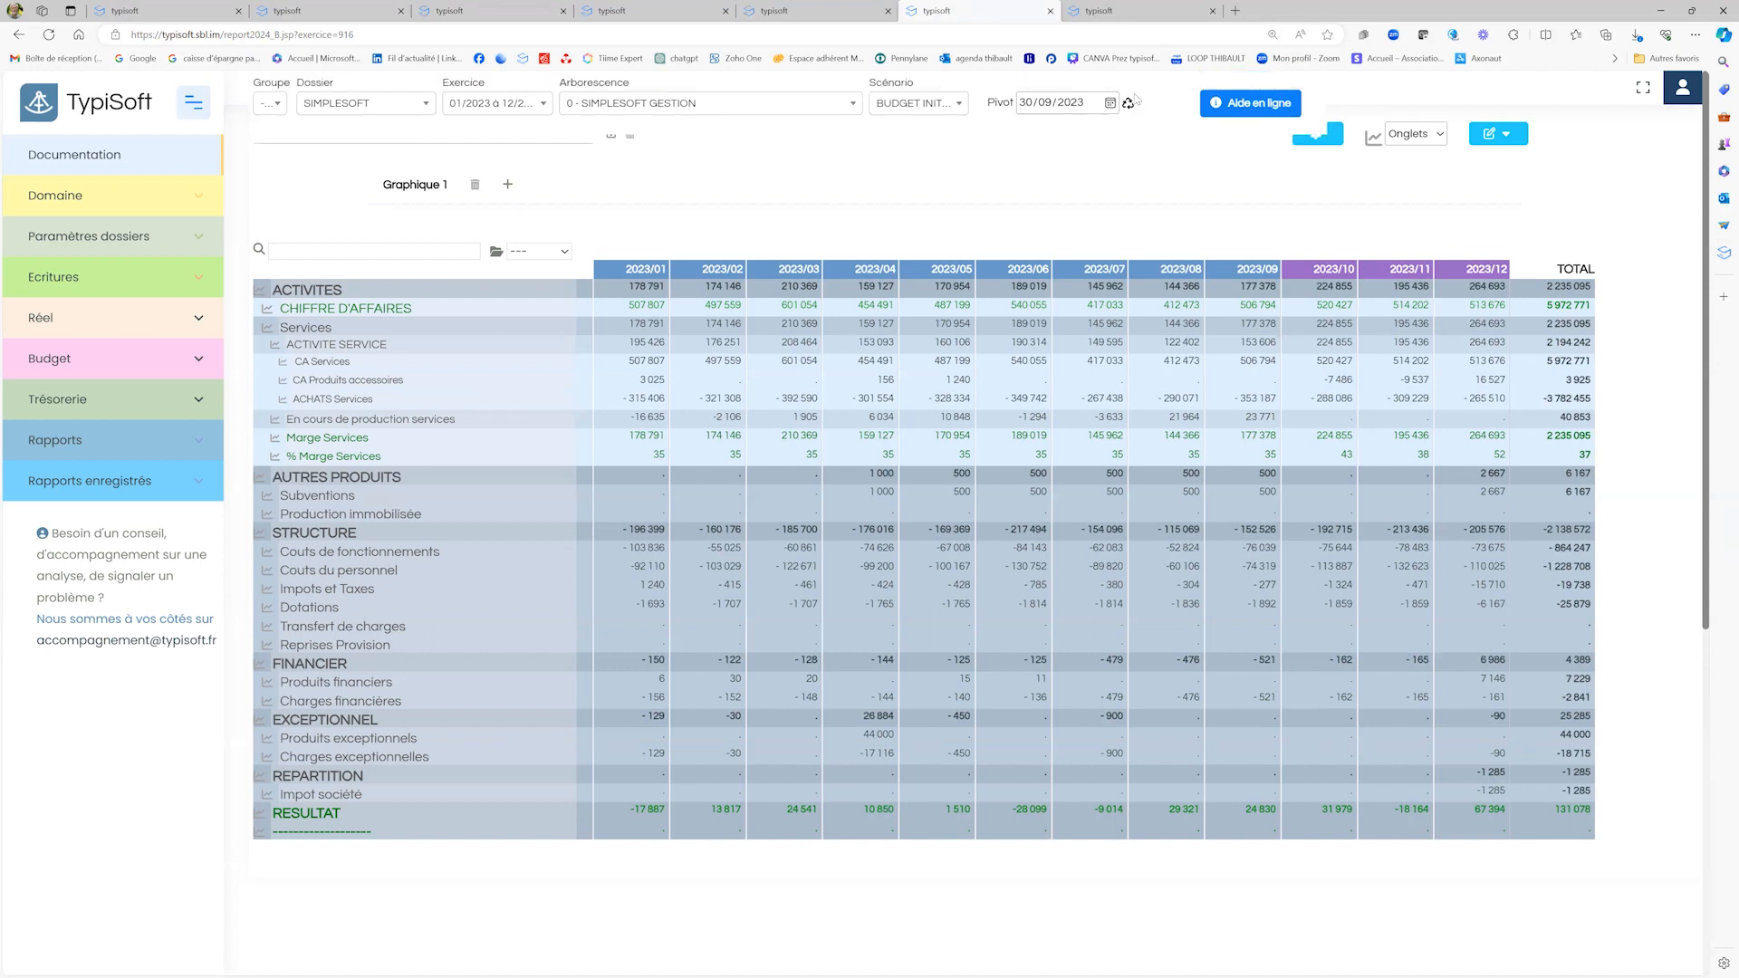
Step: Set the report to show Budget instead of Réel figures for the months before the pivot date
click(1316, 134)
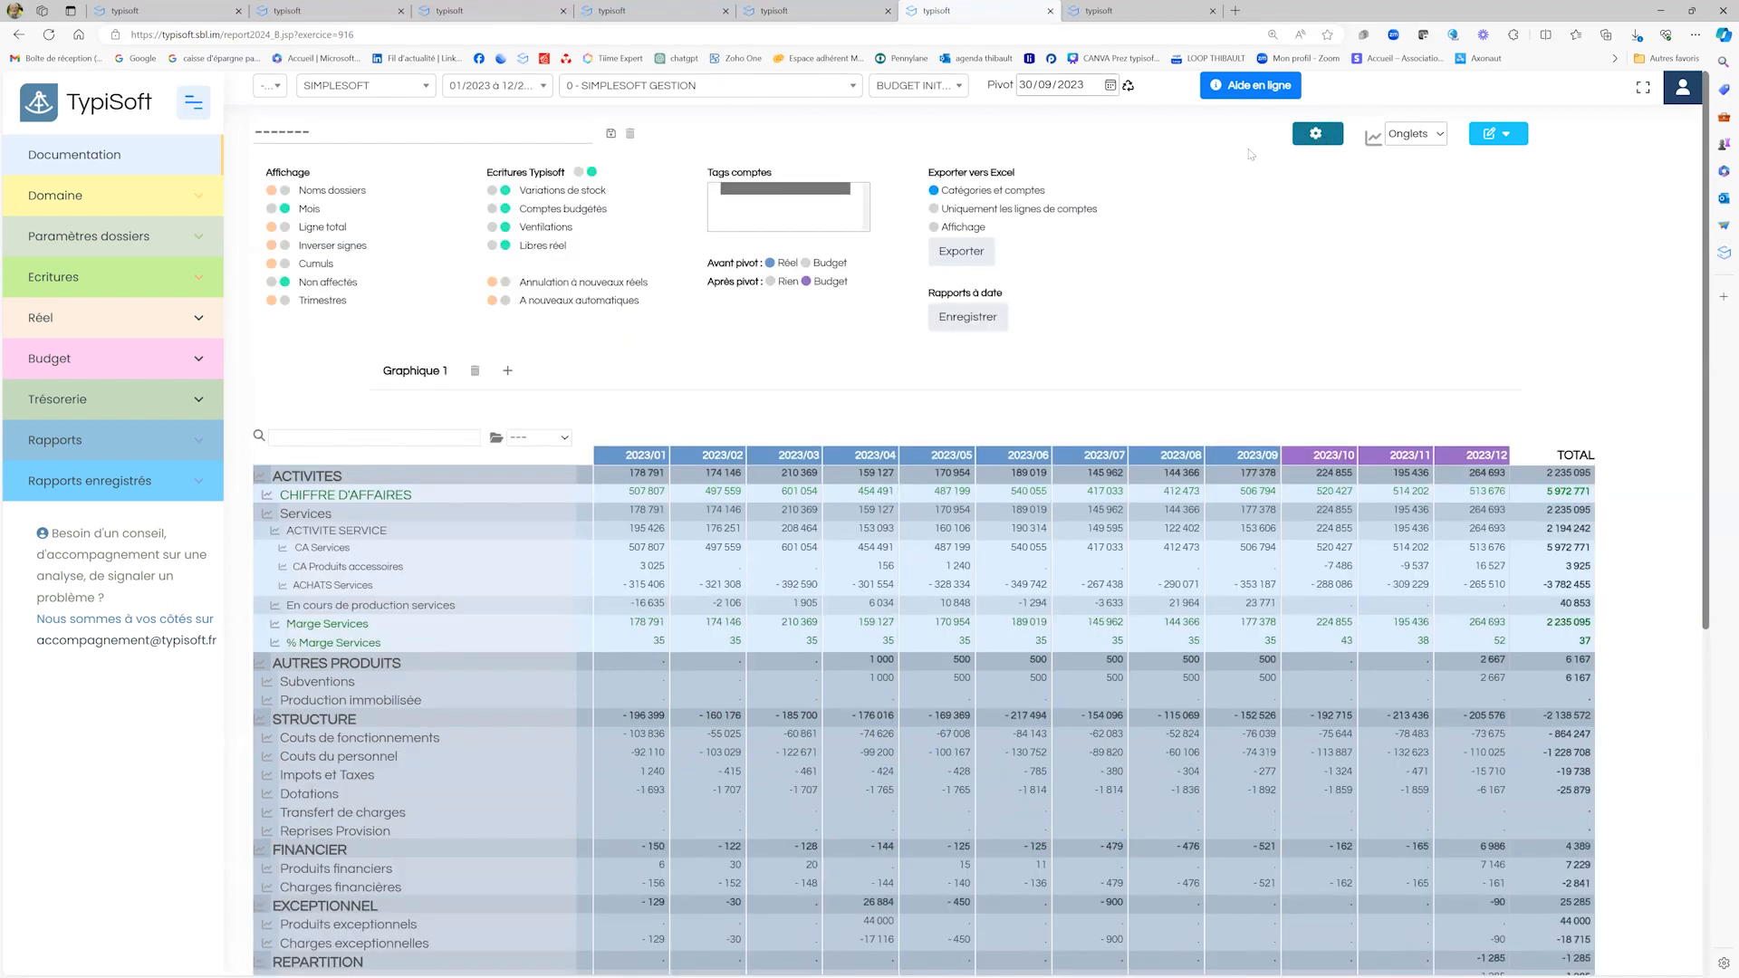
click(769, 265)
click(805, 264)
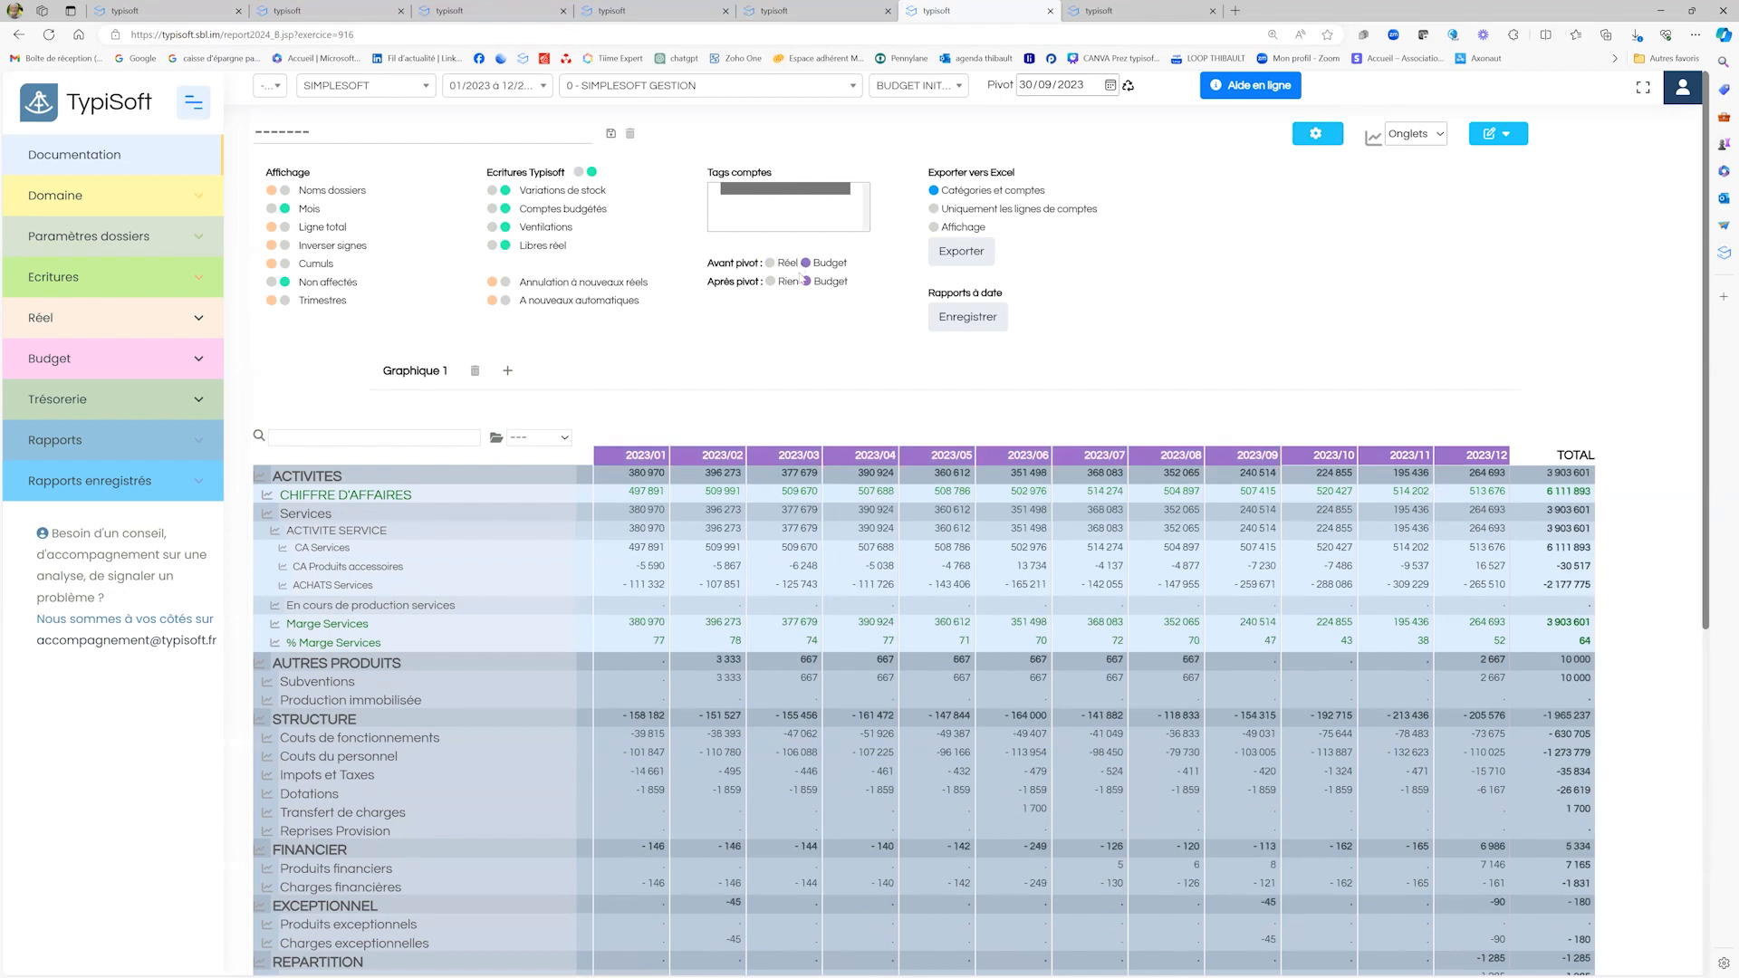
Step: Examine the monthly budget amounts of the CA Services accounts, collapse the category again and hide the report settings
click(345, 548)
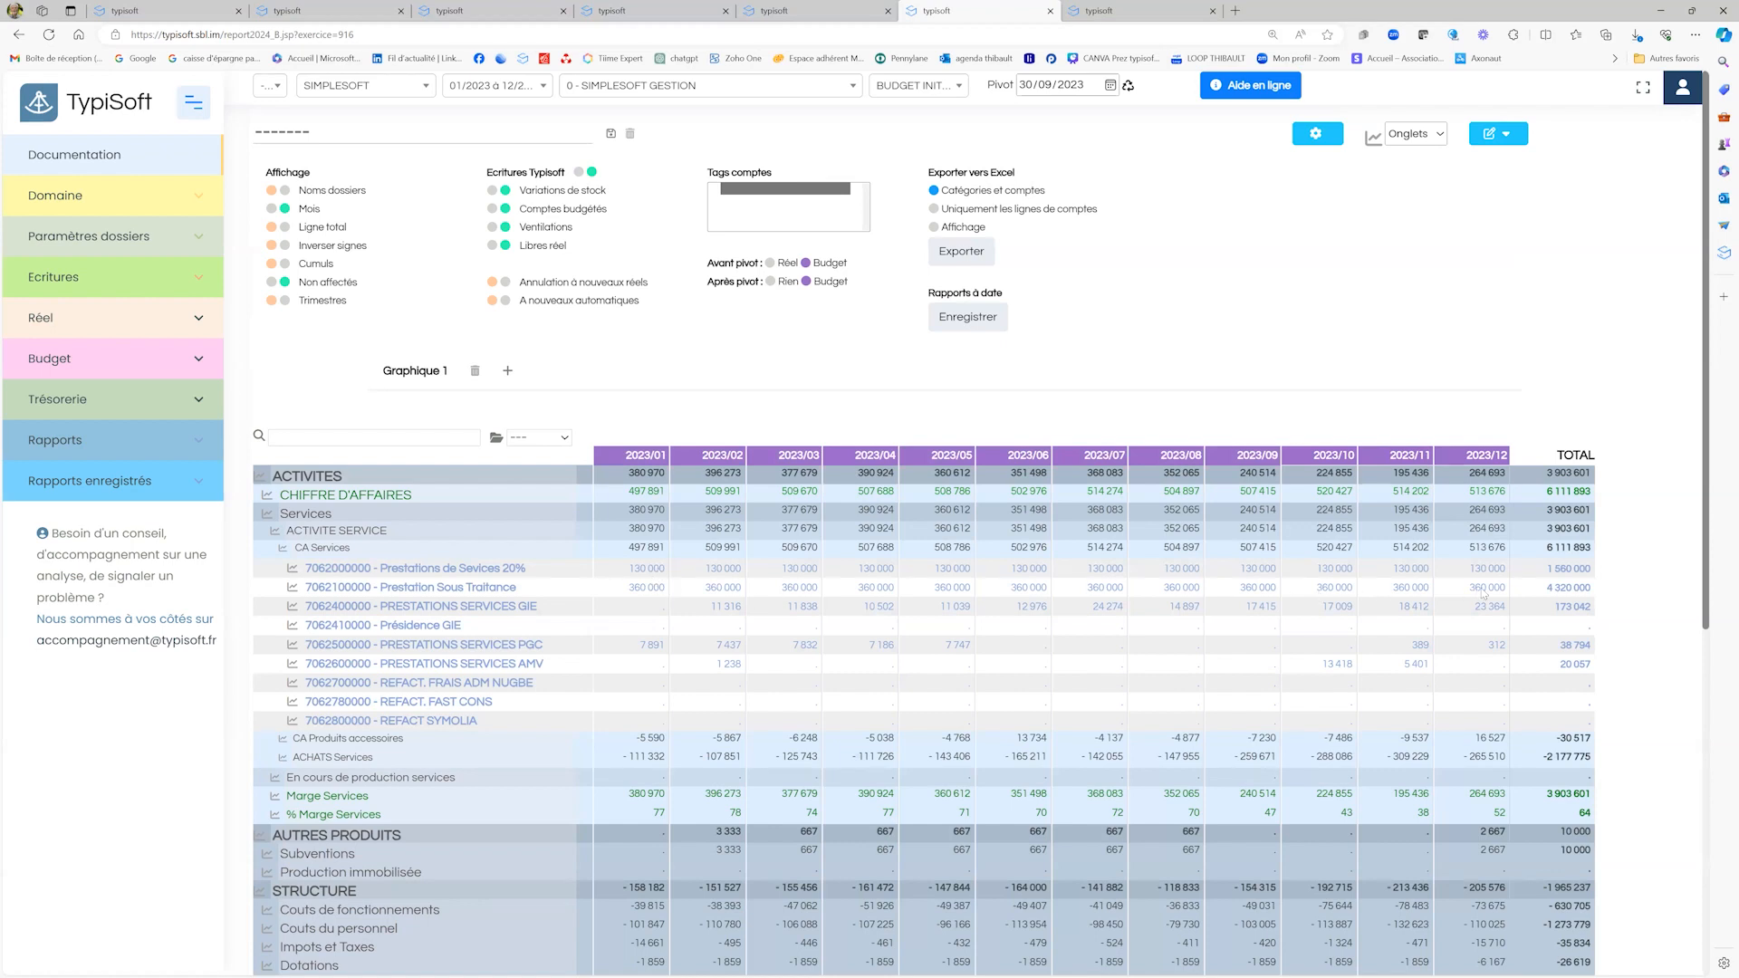
click(343, 551)
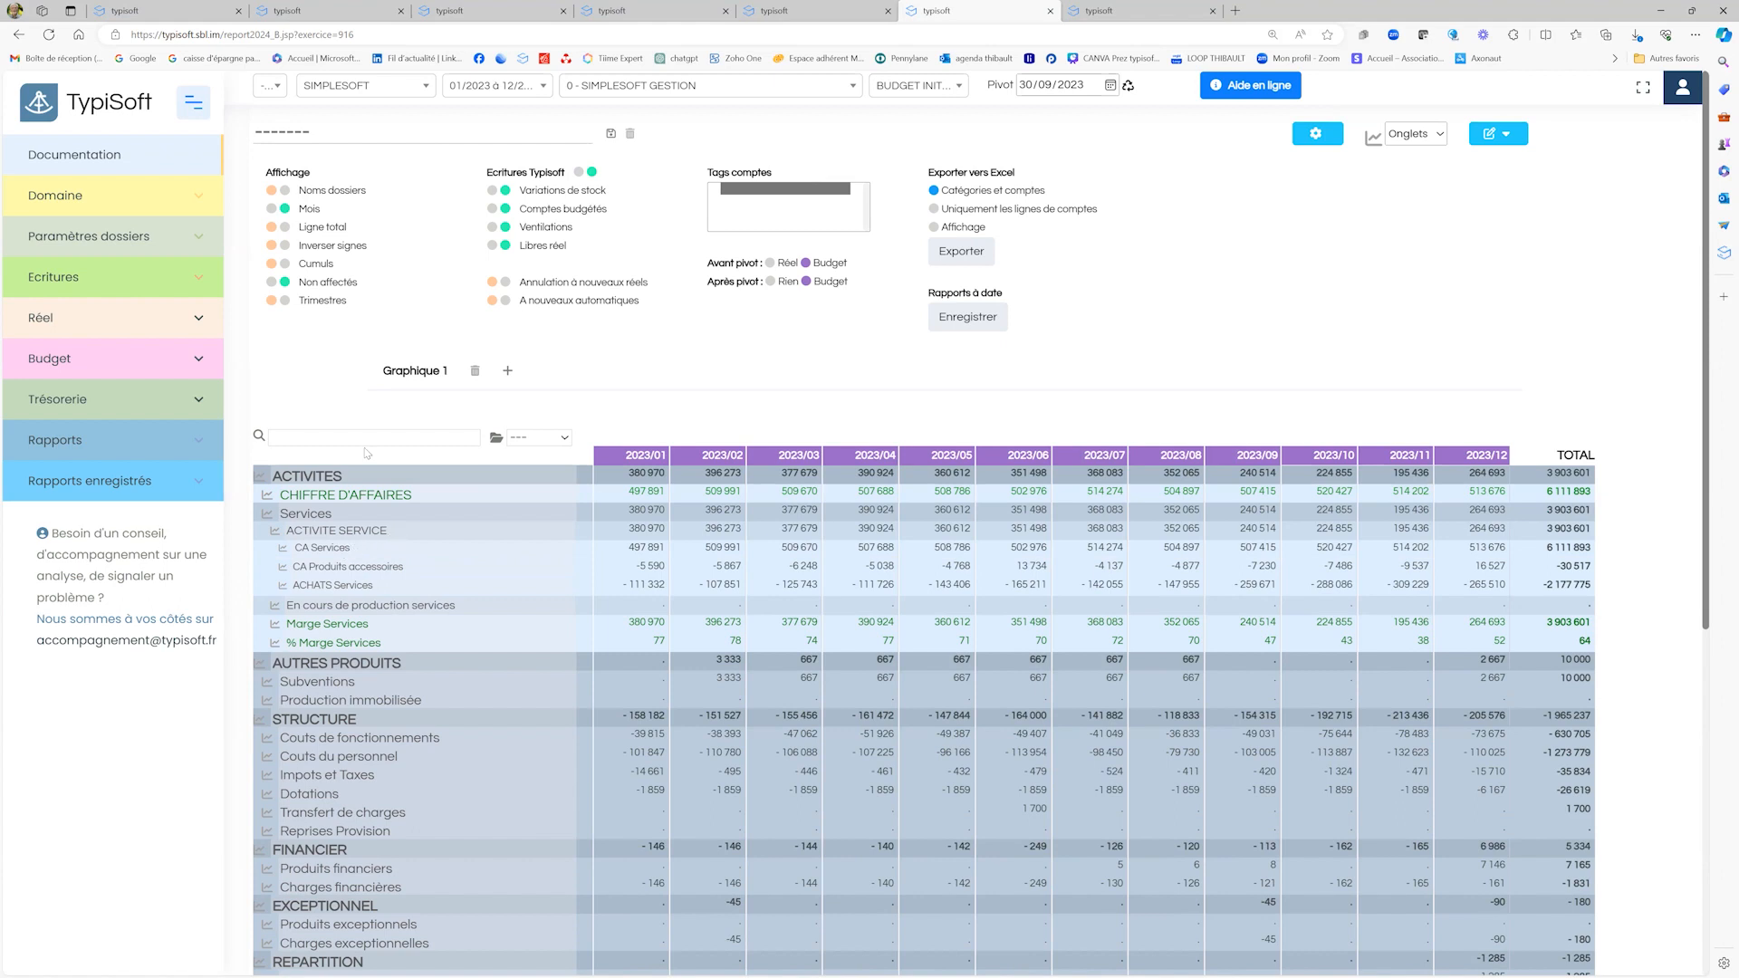
click(1313, 138)
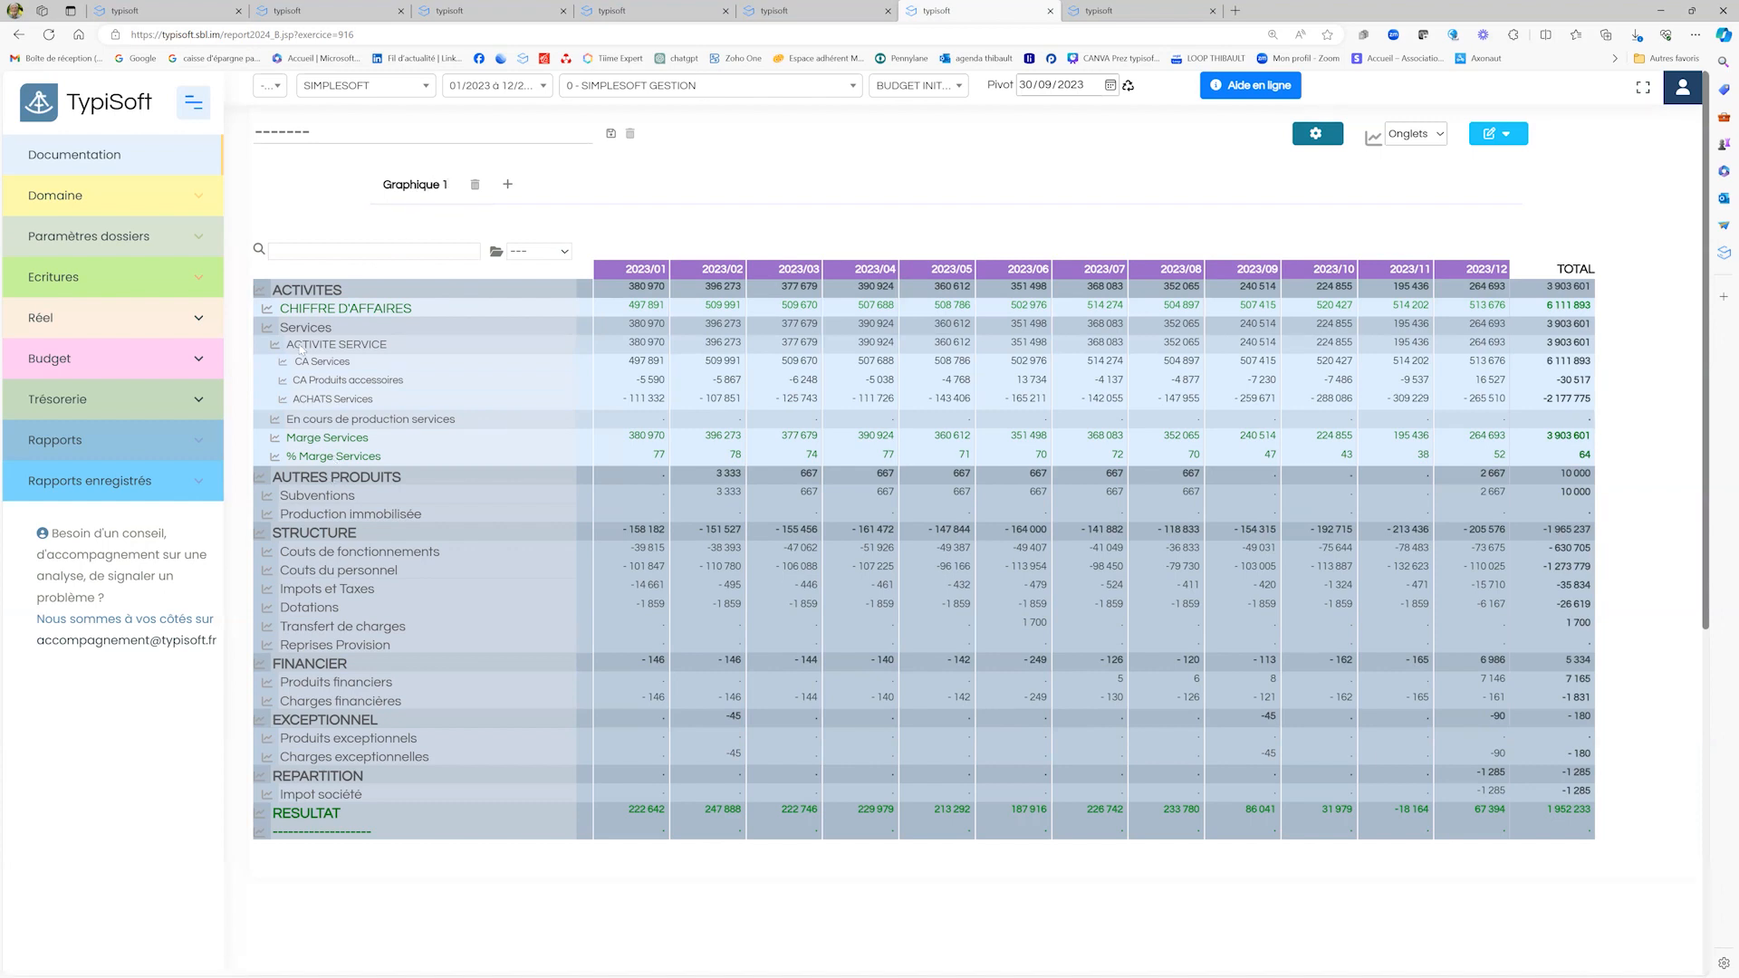
Step: Add CHIFFRE D'AFFAIRES to Graphique 1 as monthly vertical bars (Barre verticale) in stack 1
click(268, 309)
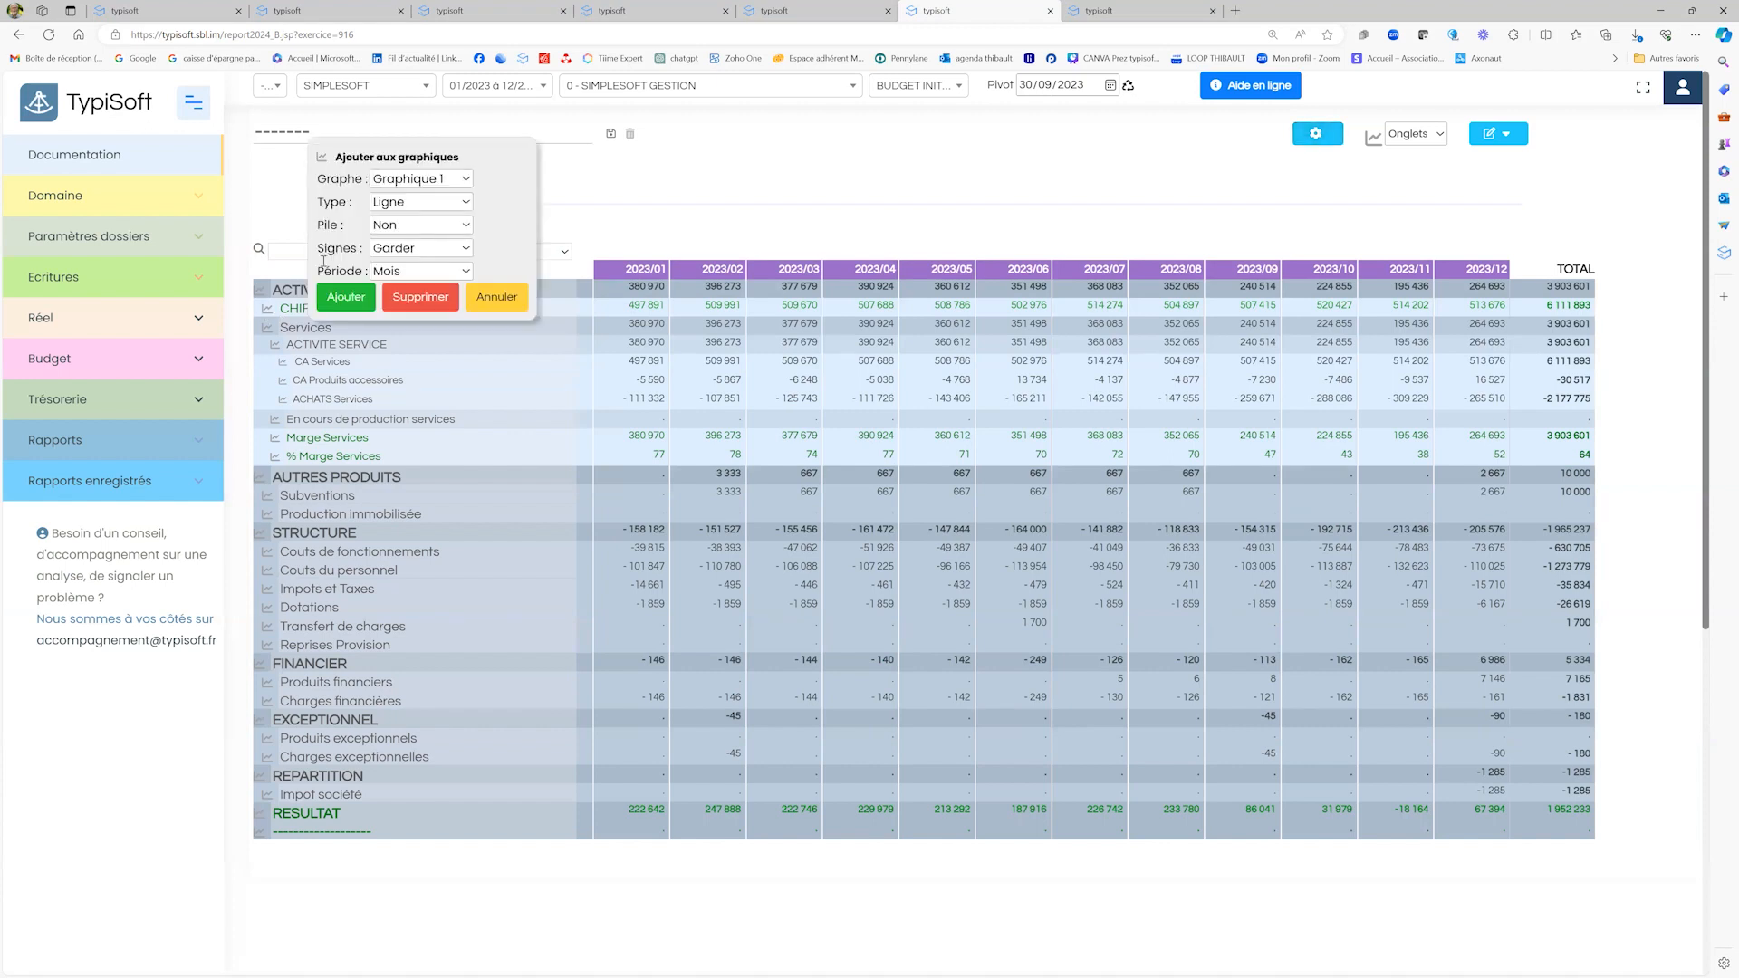
click(410, 203)
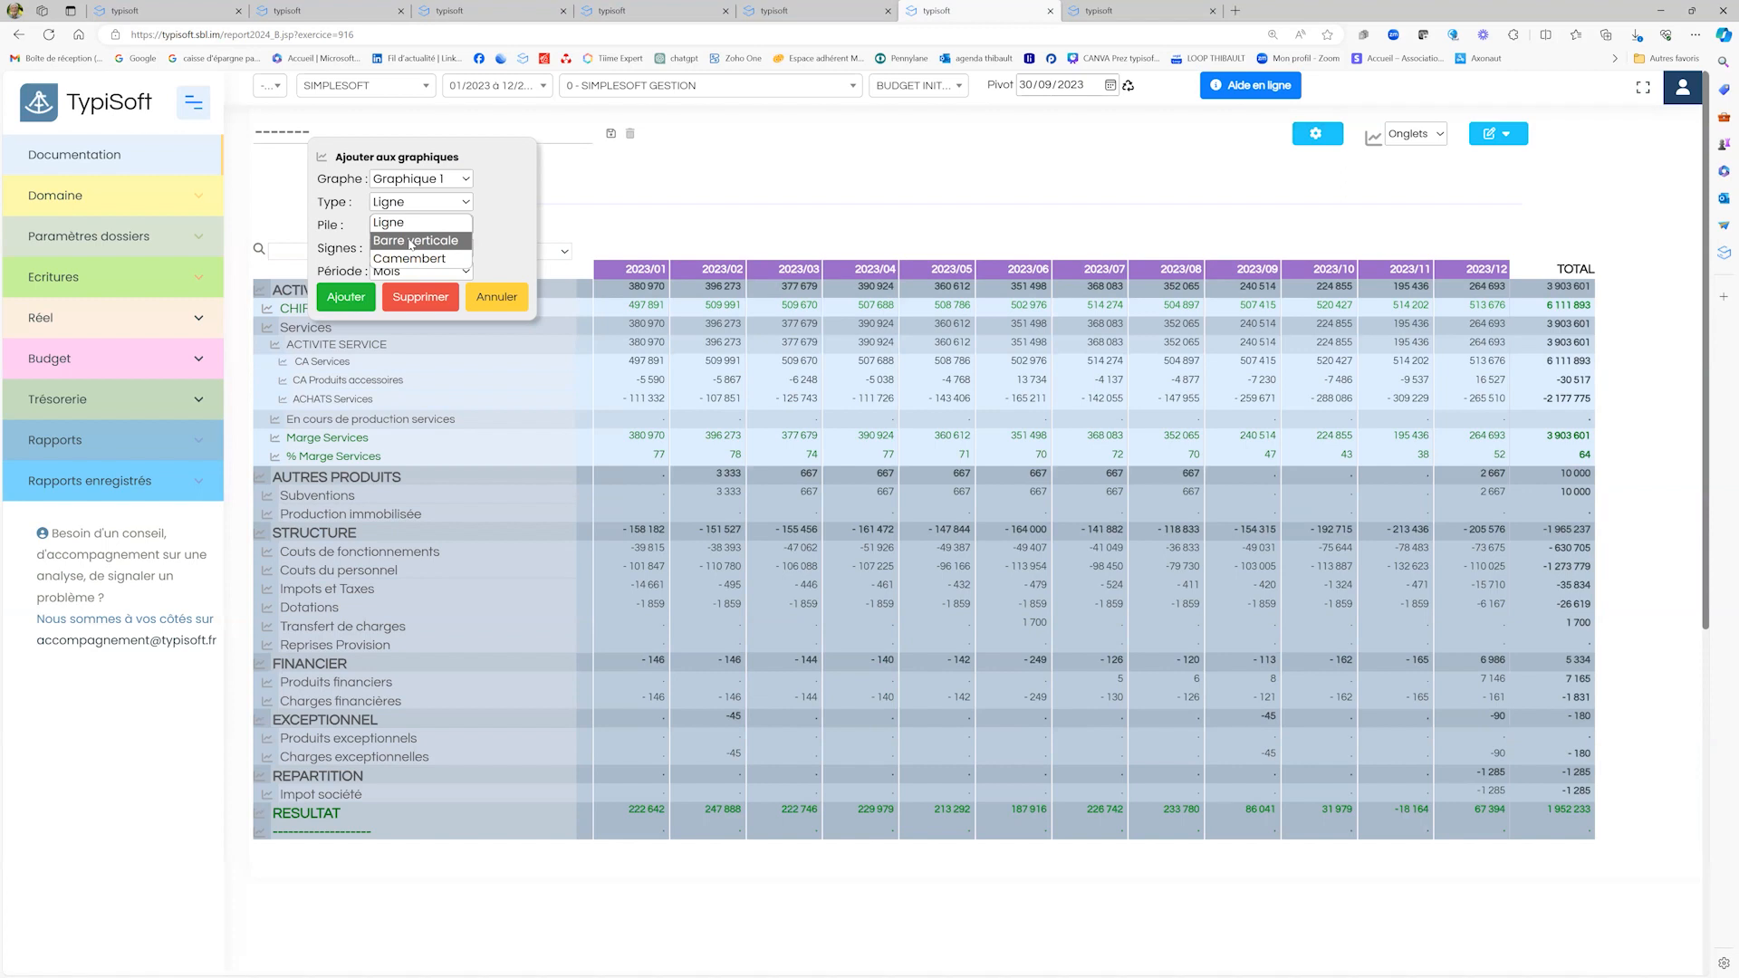
click(411, 242)
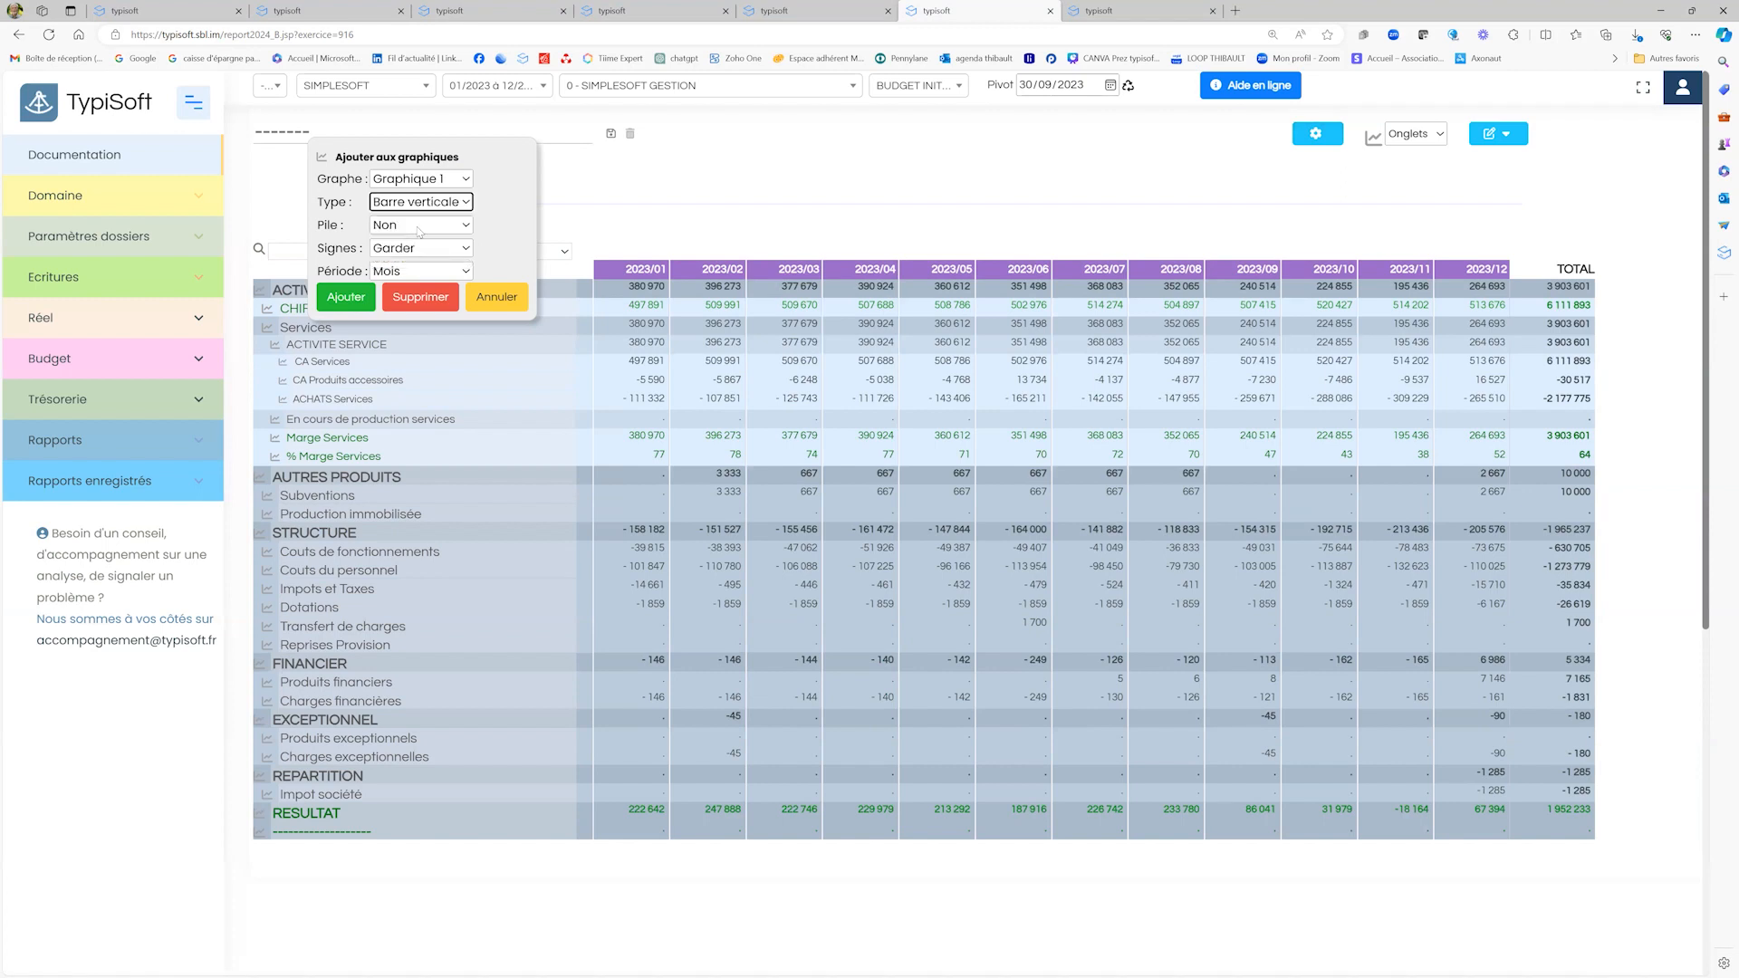
click(417, 226)
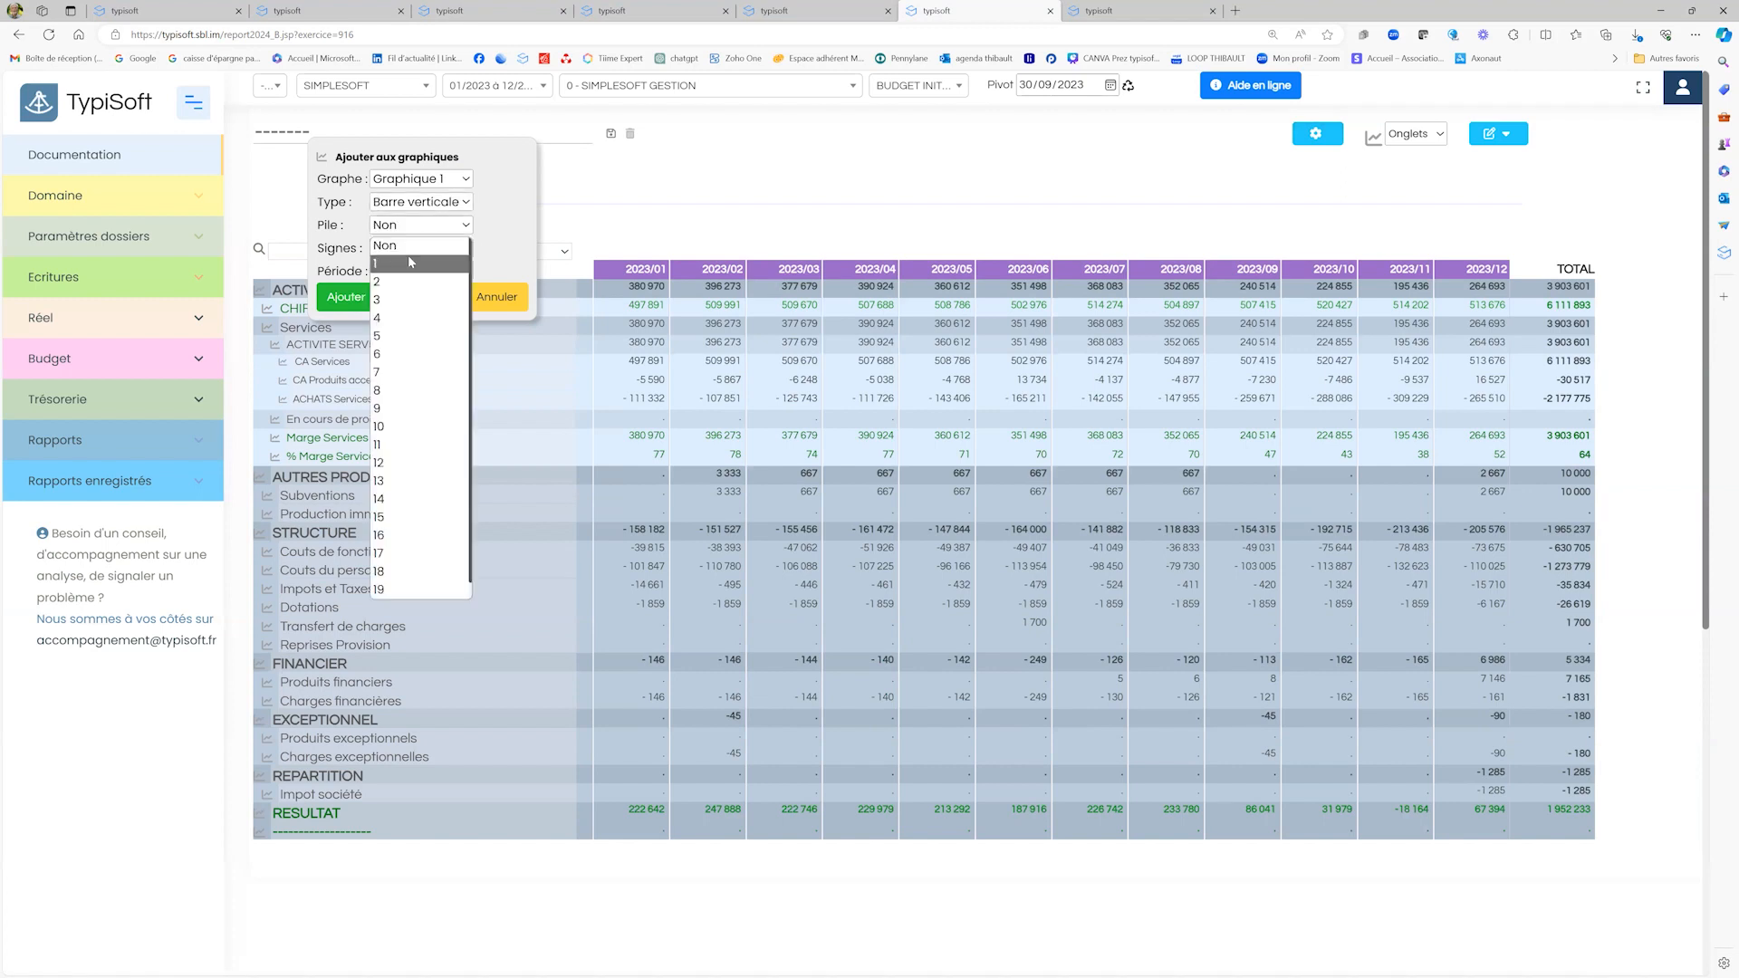
click(411, 262)
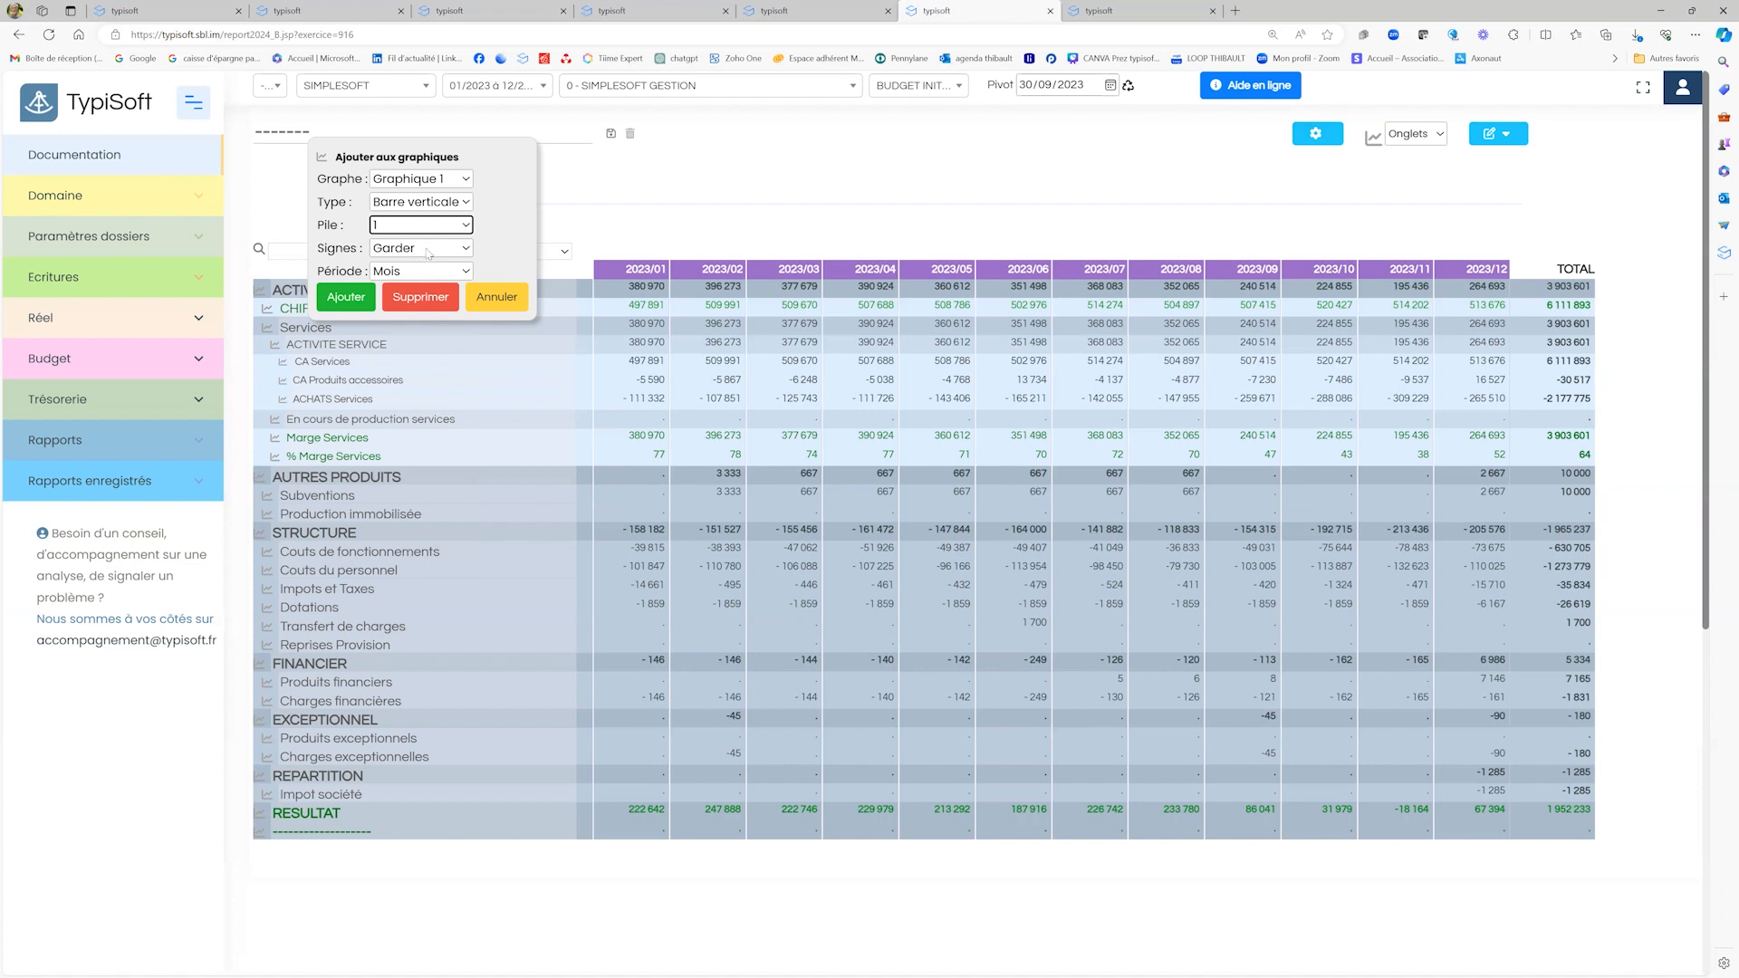
click(359, 301)
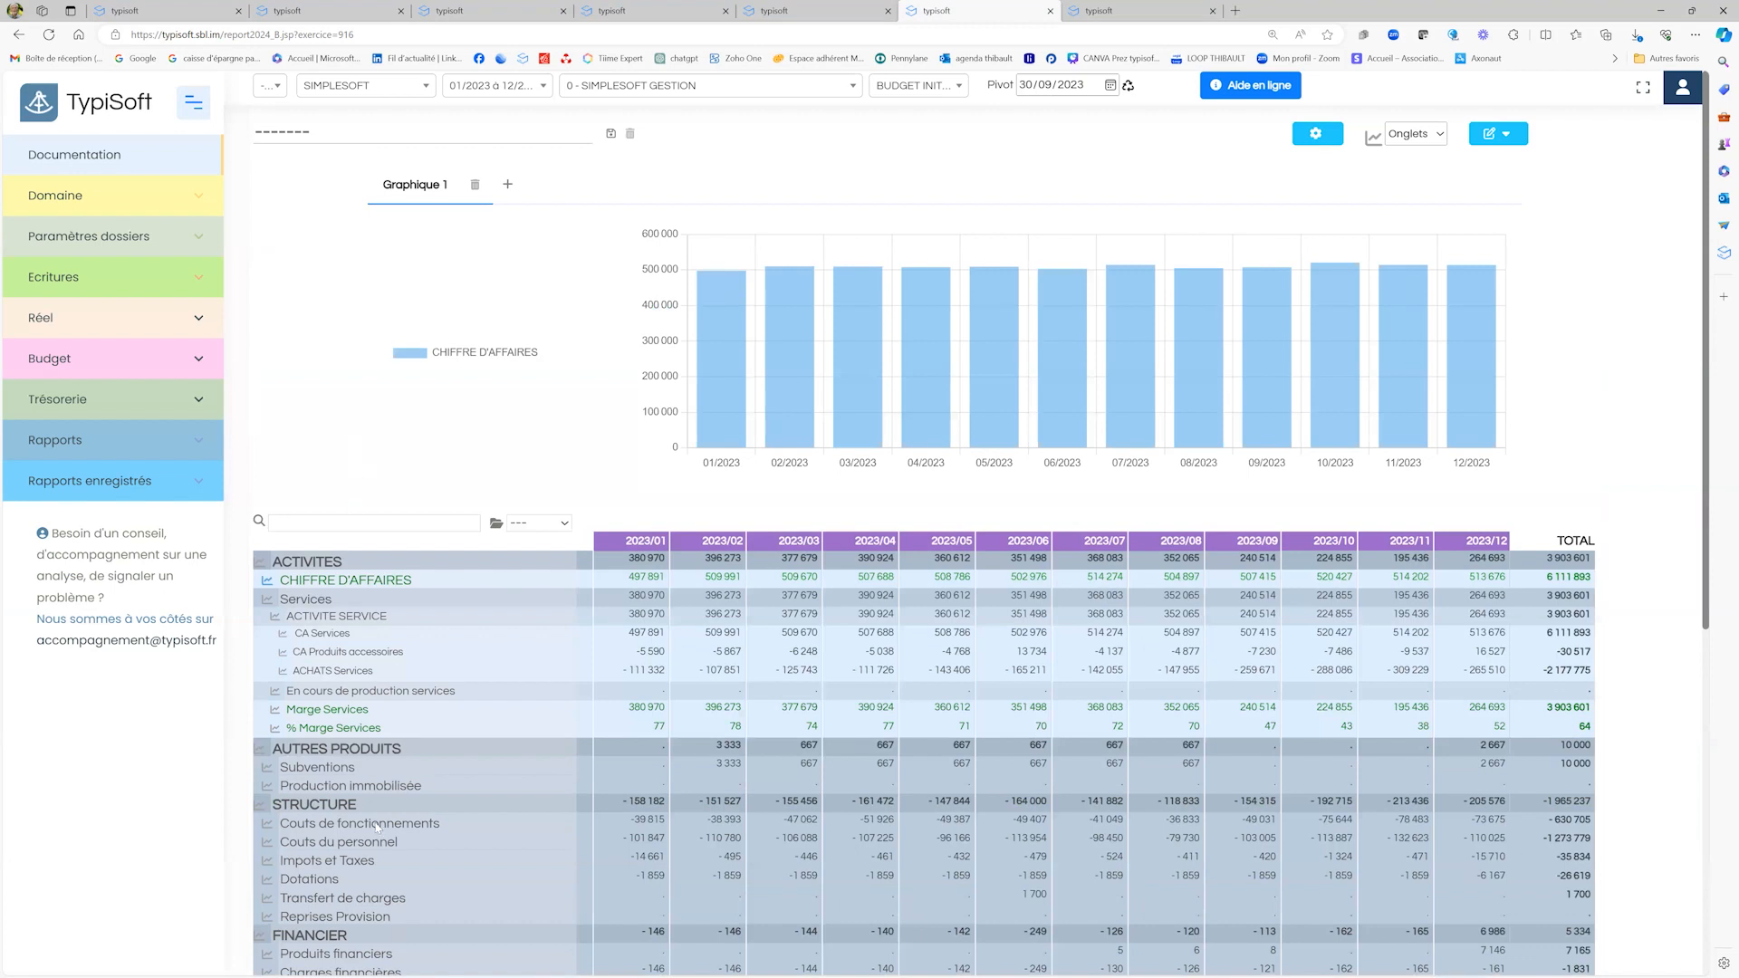
Step: Add Couts du personnel to Graphique 1 as monthly vertical bars in stack 2 with inverted signs
click(268, 842)
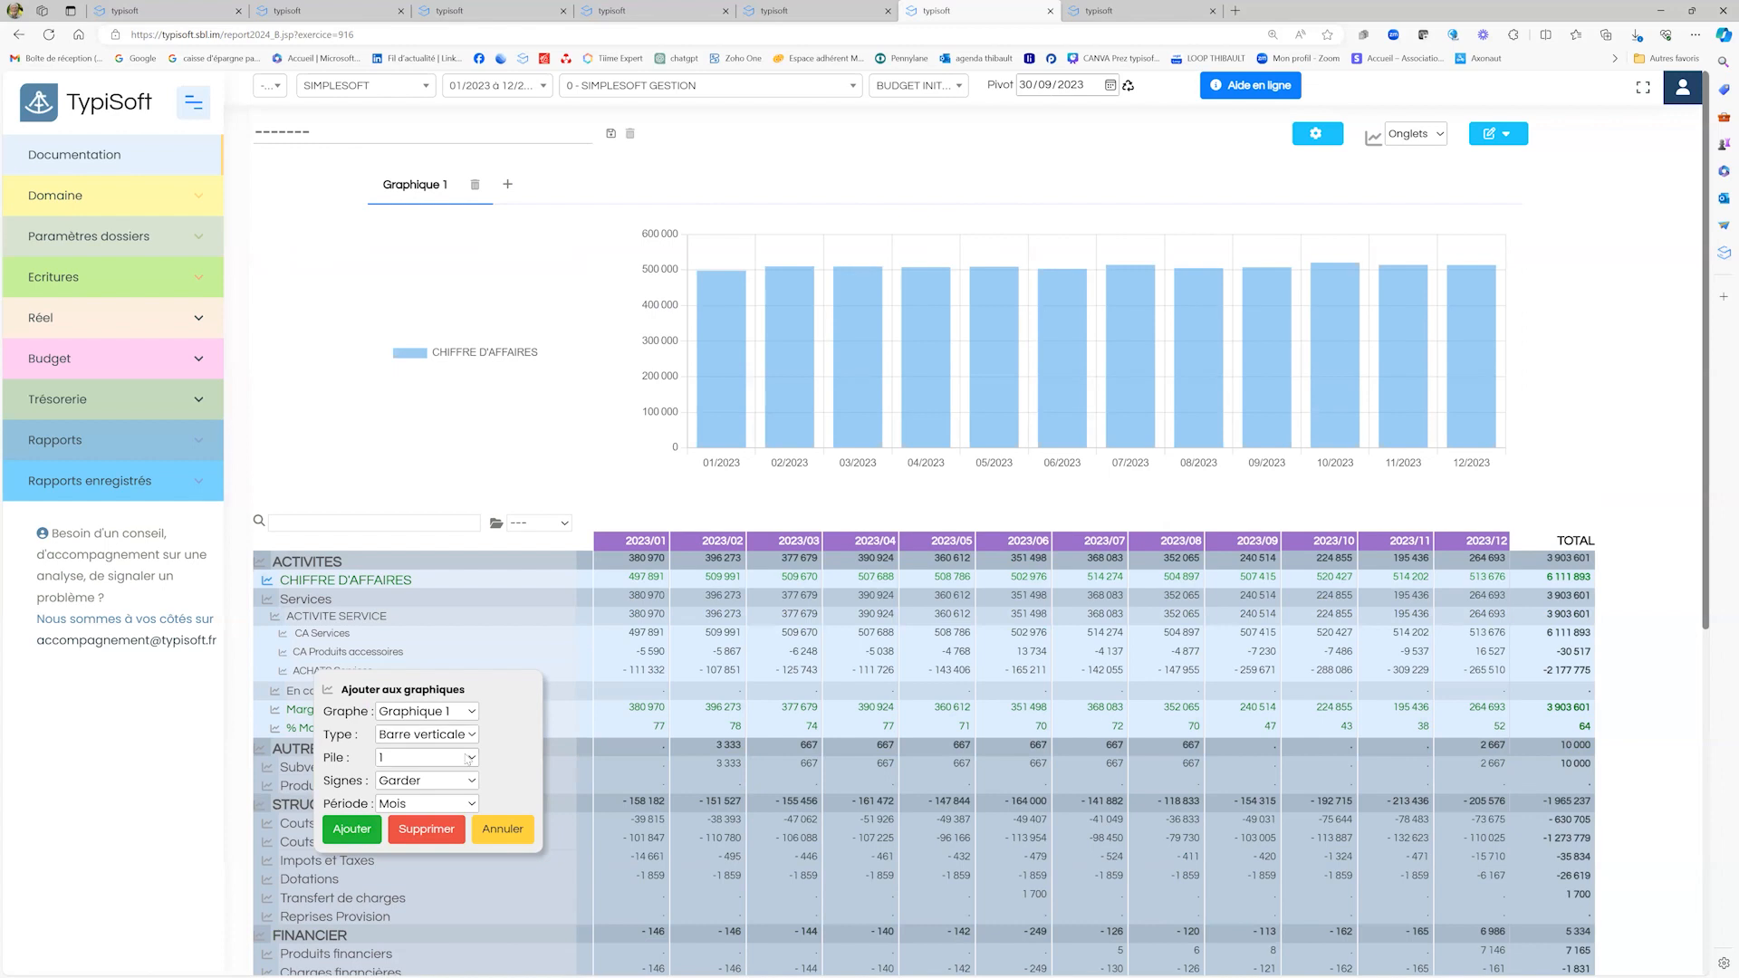
click(467, 759)
click(413, 432)
click(463, 783)
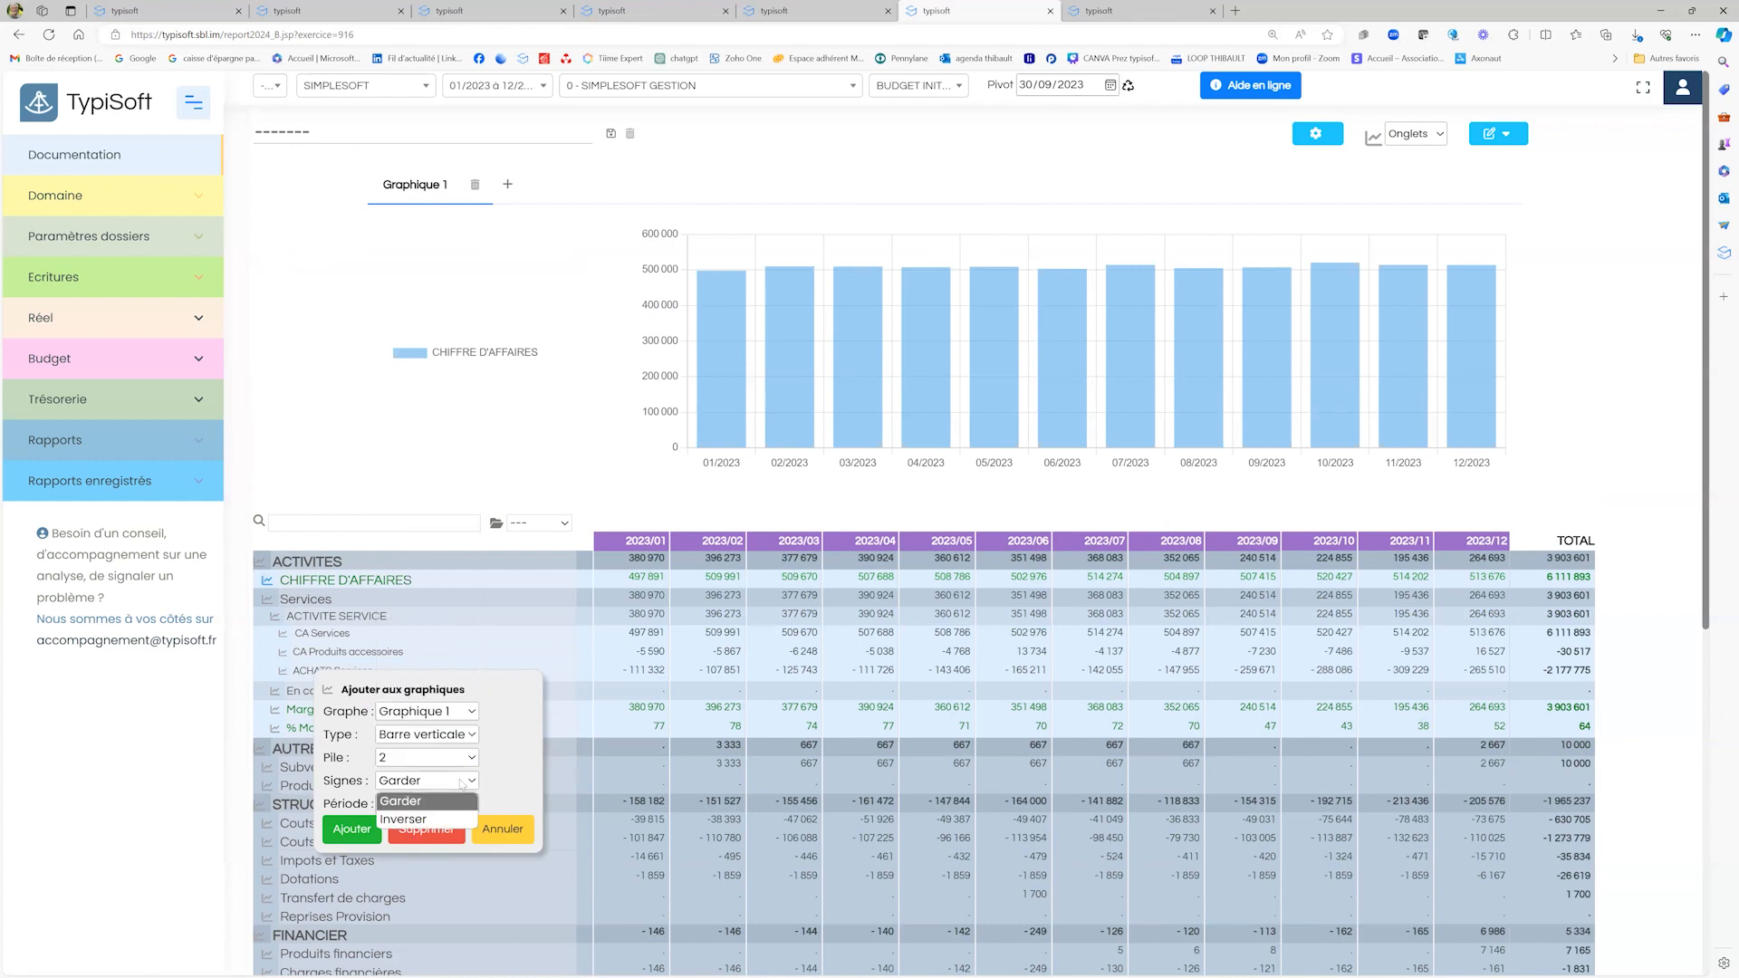
click(424, 819)
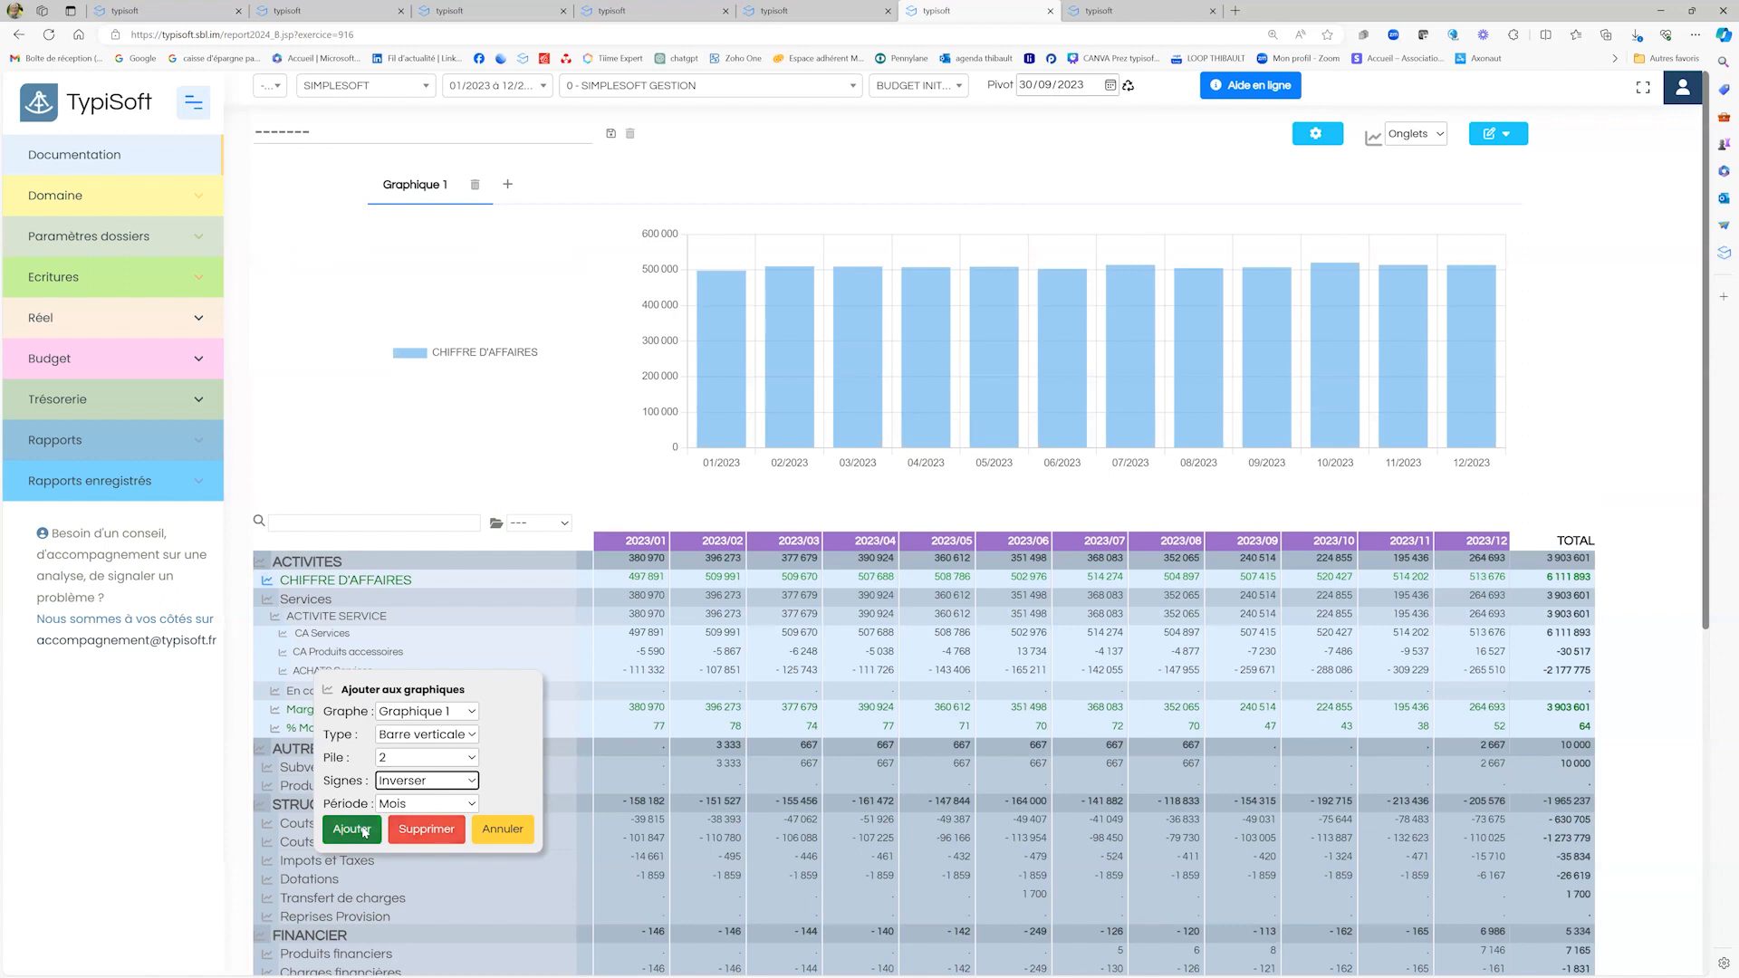
click(351, 830)
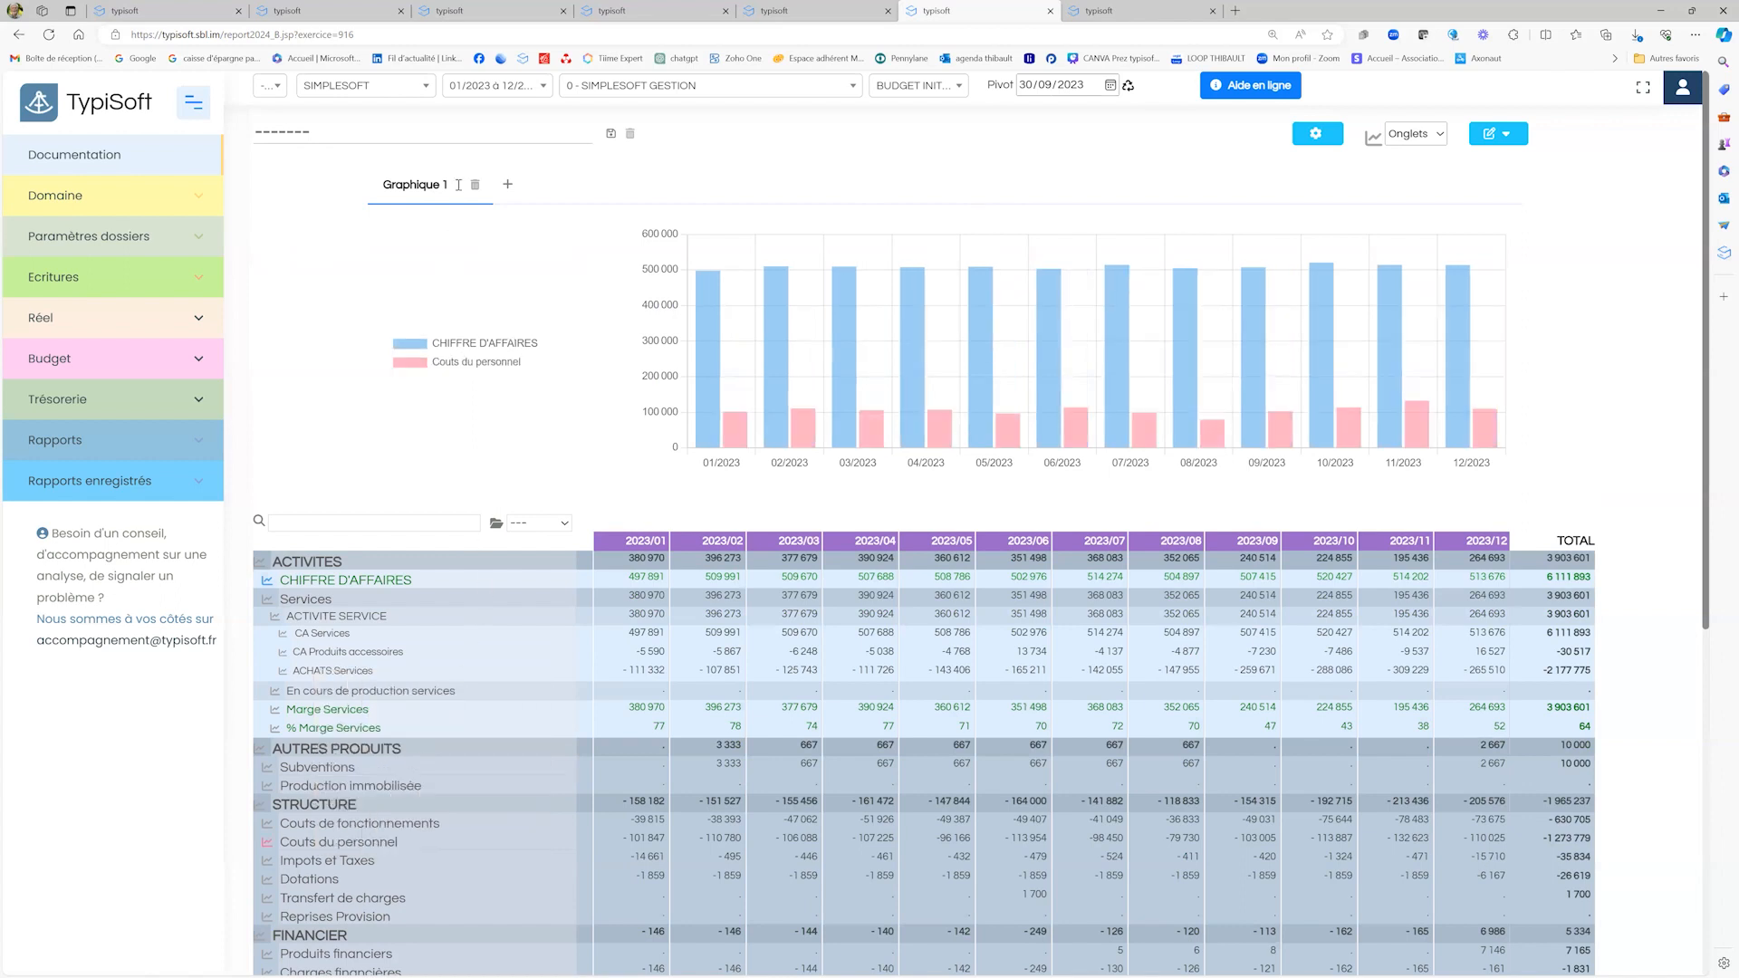
Step: Rename the chart Graphique 1 as Personnel/CA
drag(449, 185, 371, 192)
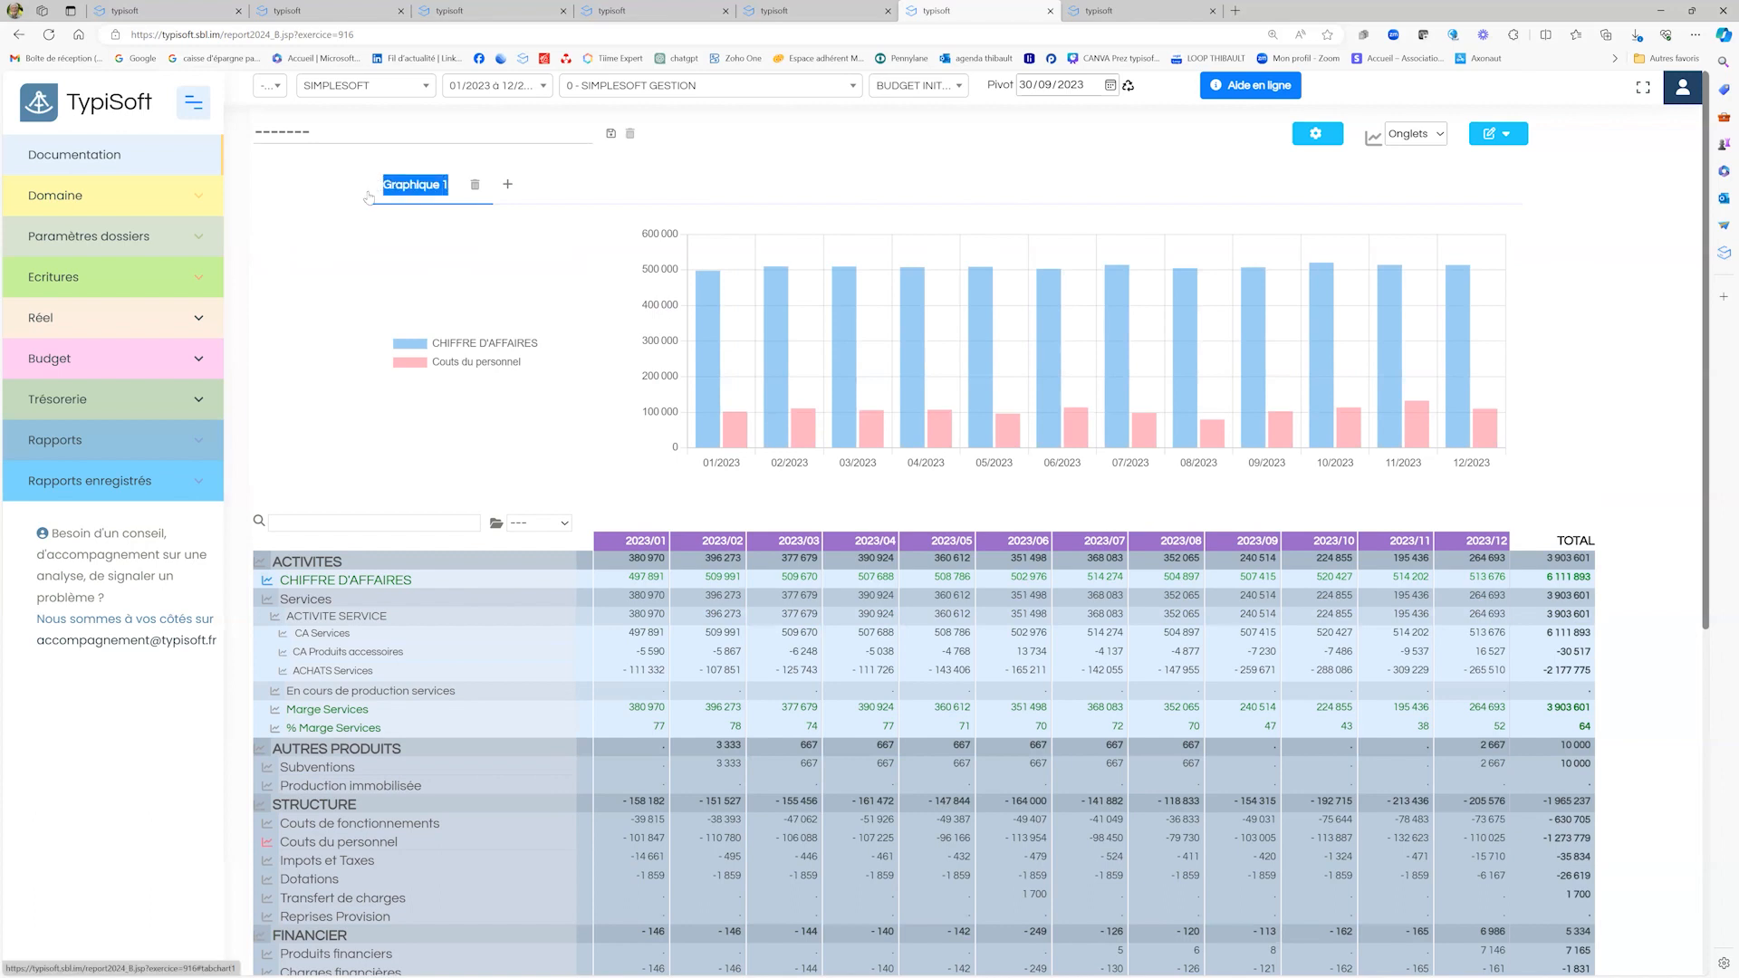
text(Persn)
key(BackSpace)
text(onnel/CA)
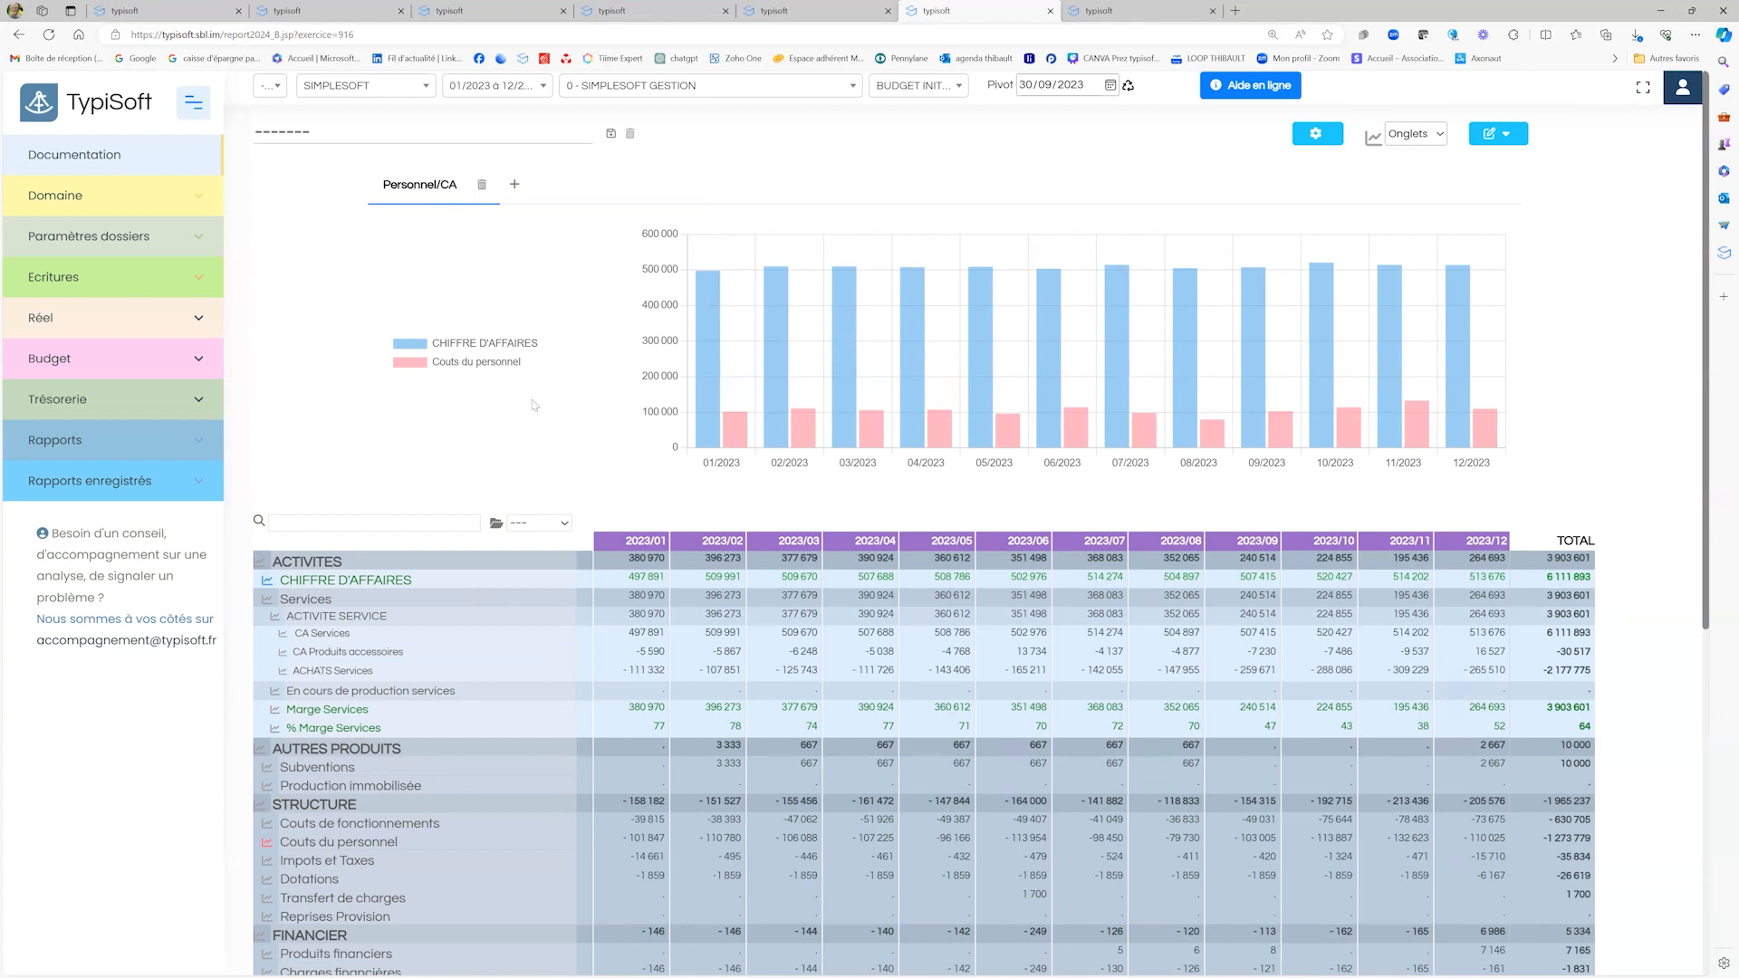
Step: Open the comparative reports and generate the source tables for a Budget vs réel comparison of 2023
mouse_move(767, 399)
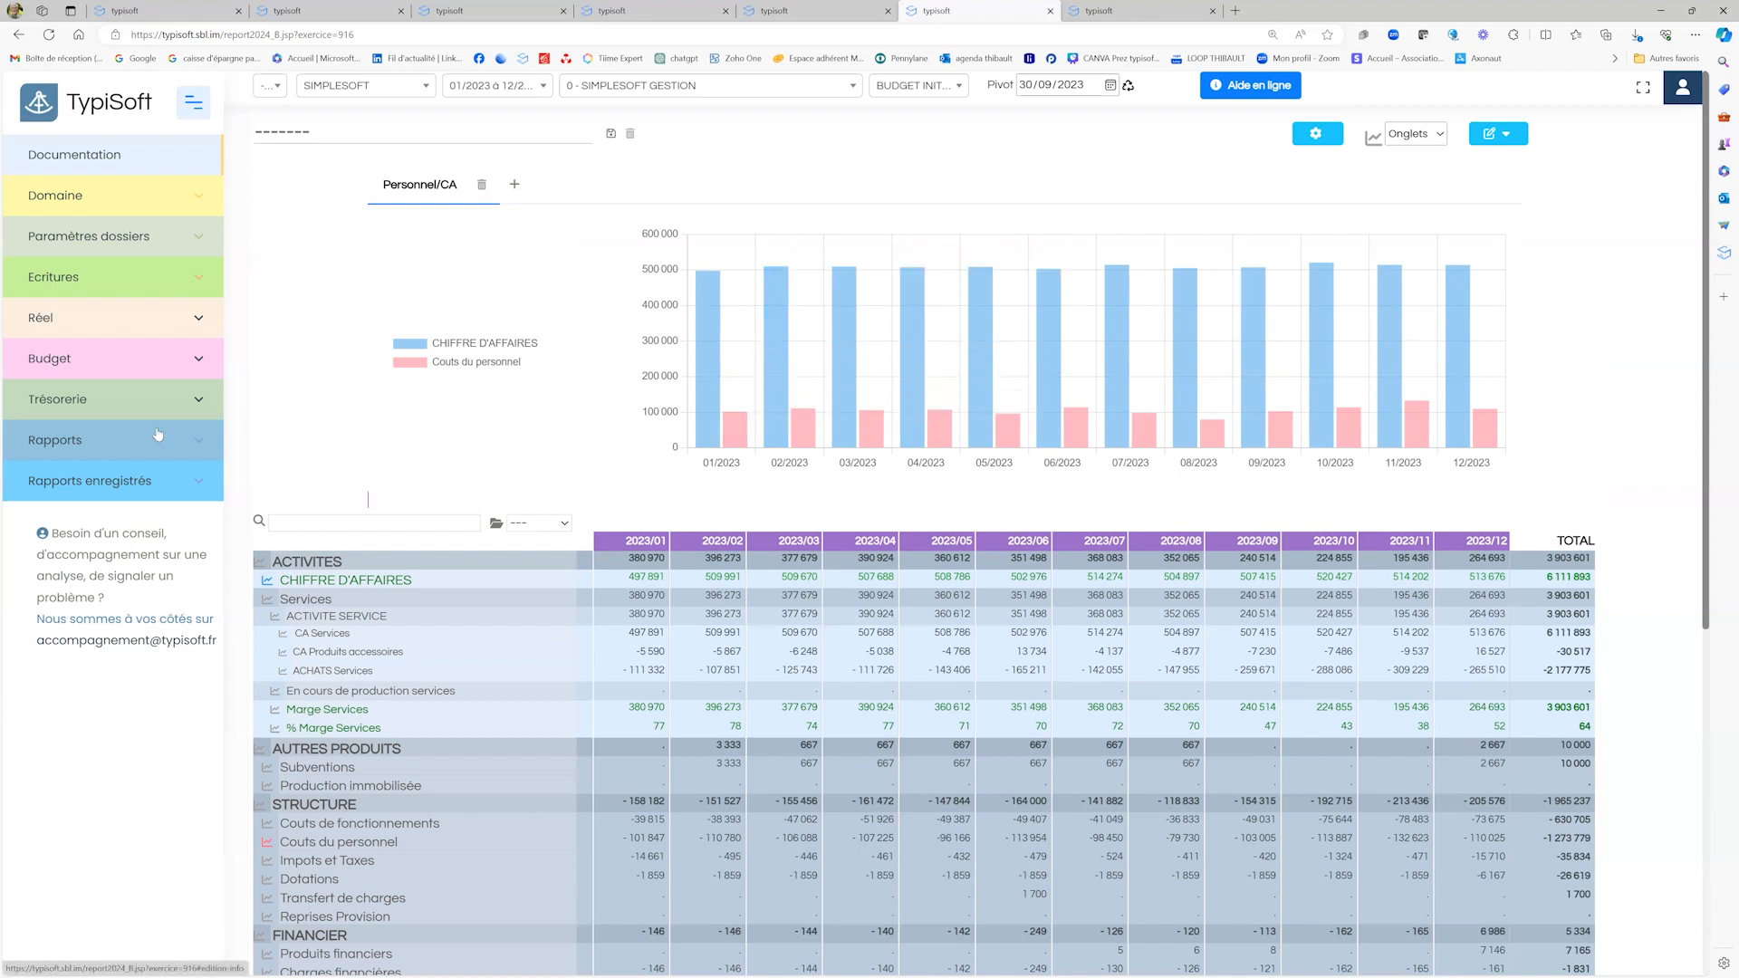
click(74, 447)
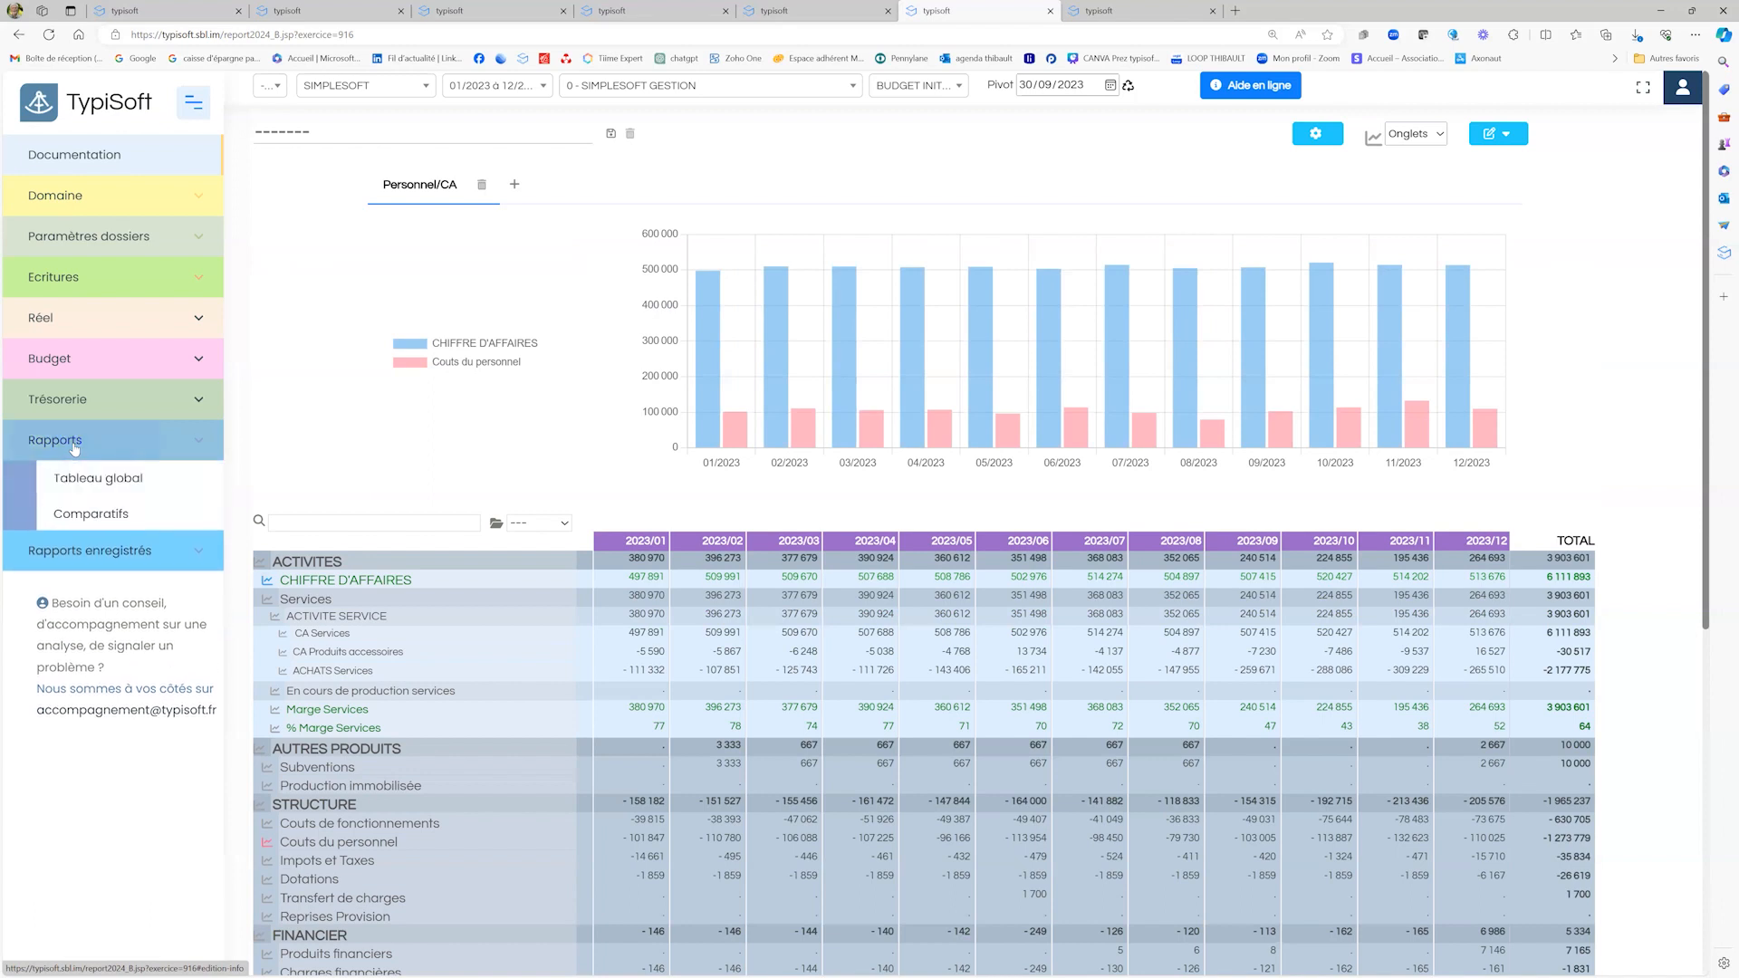
click(84, 515)
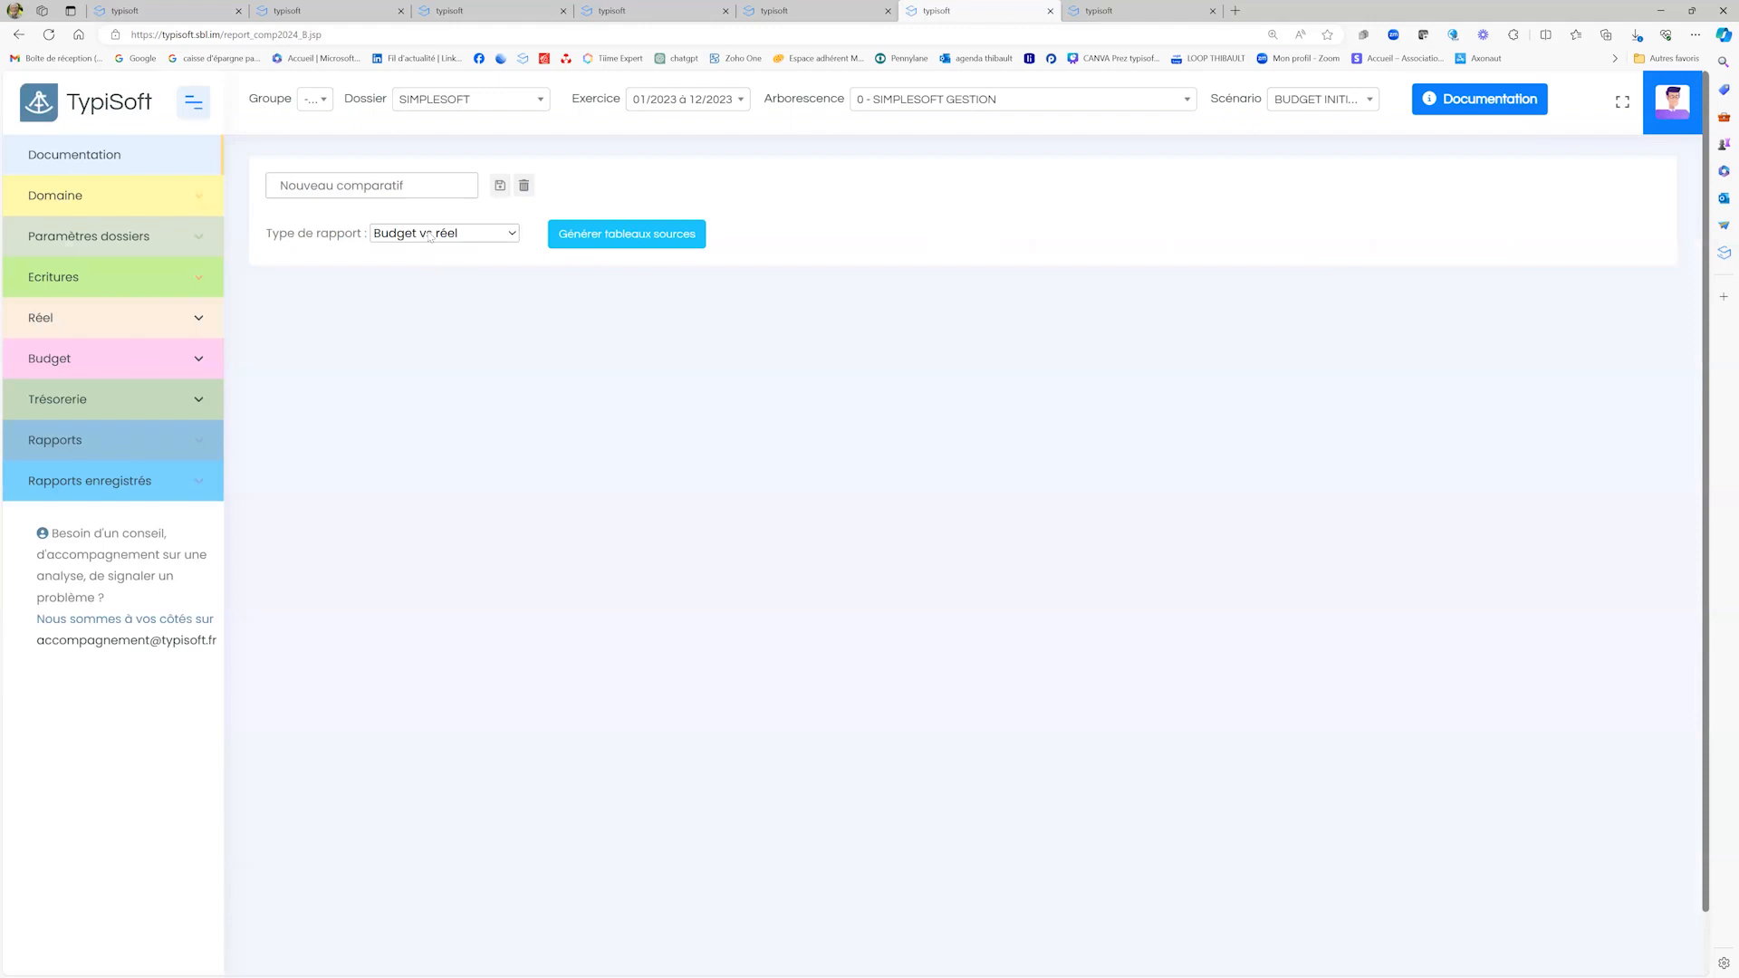
click(642, 241)
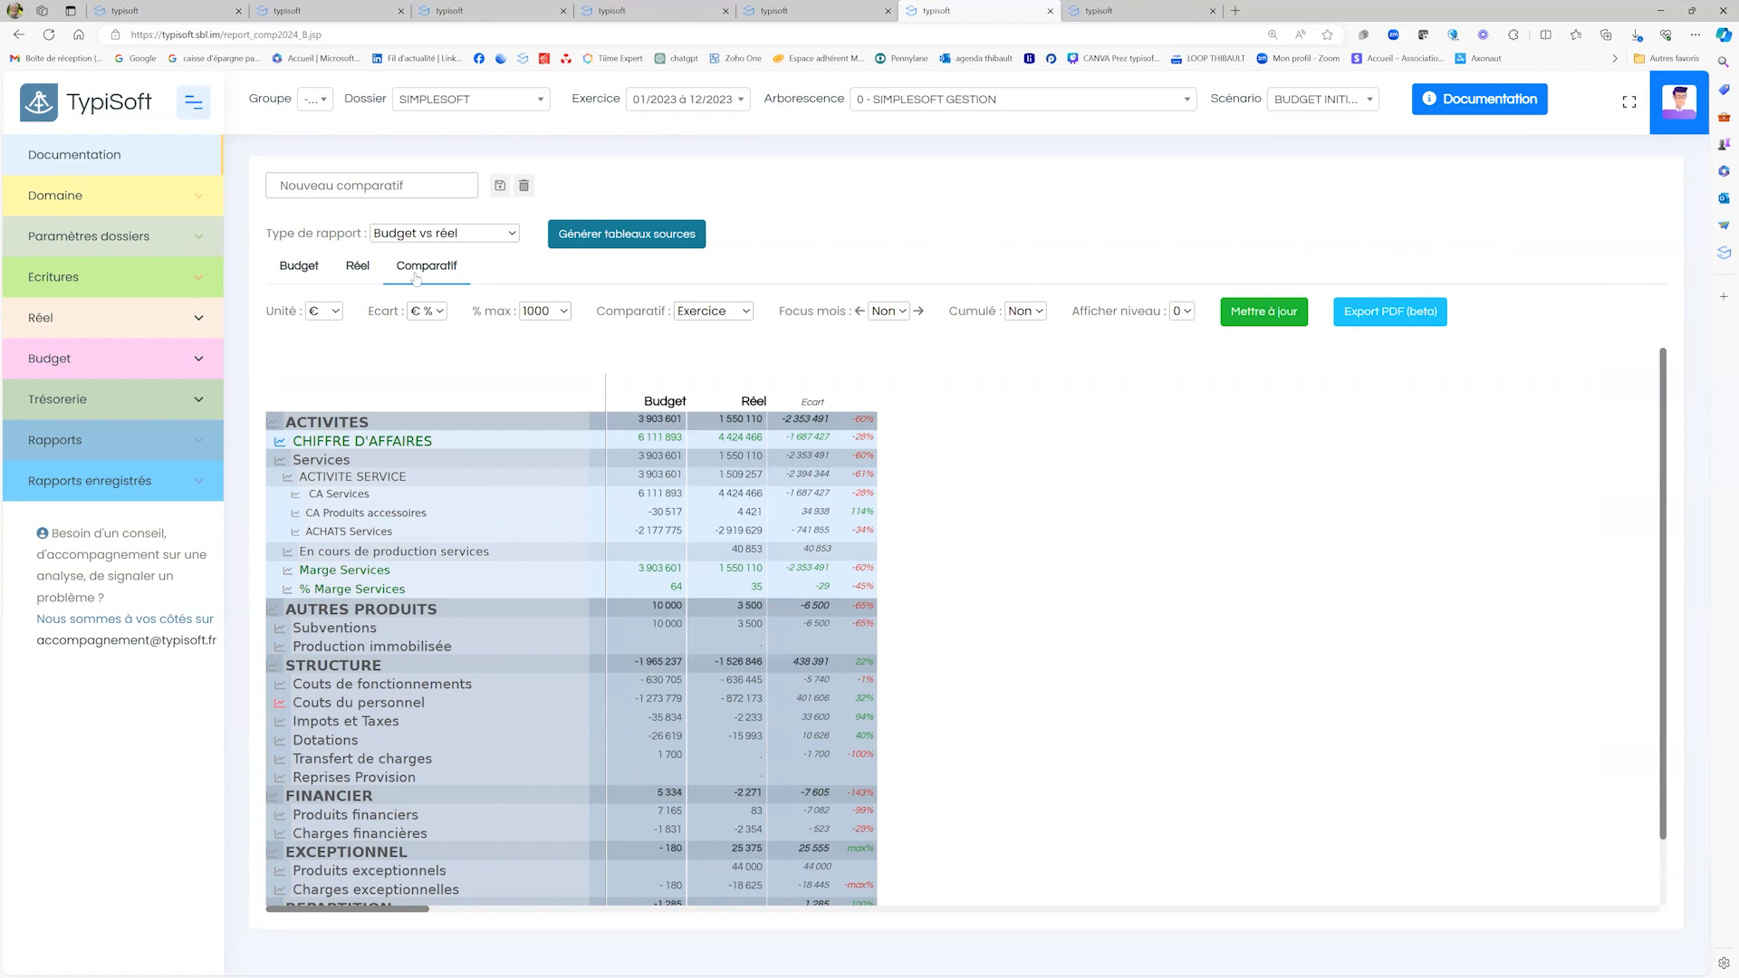
Step: Set the Réel source table to use Budget figures after the pivot date and update the comparison
click(358, 267)
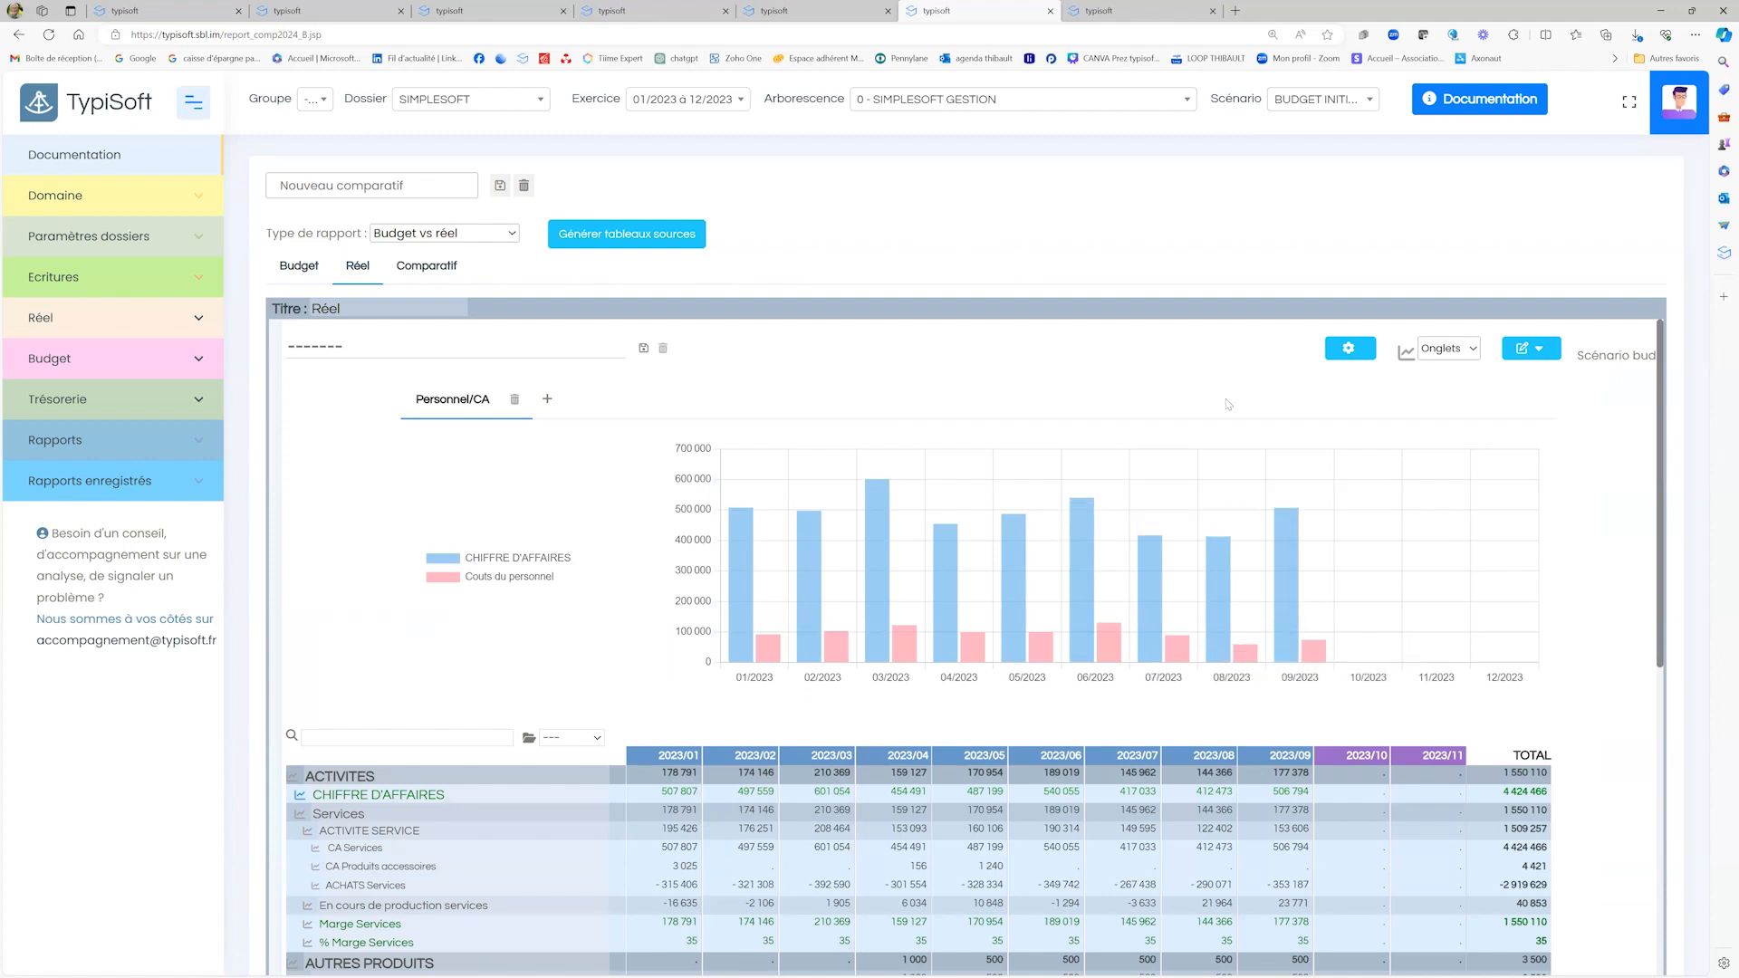
click(1350, 356)
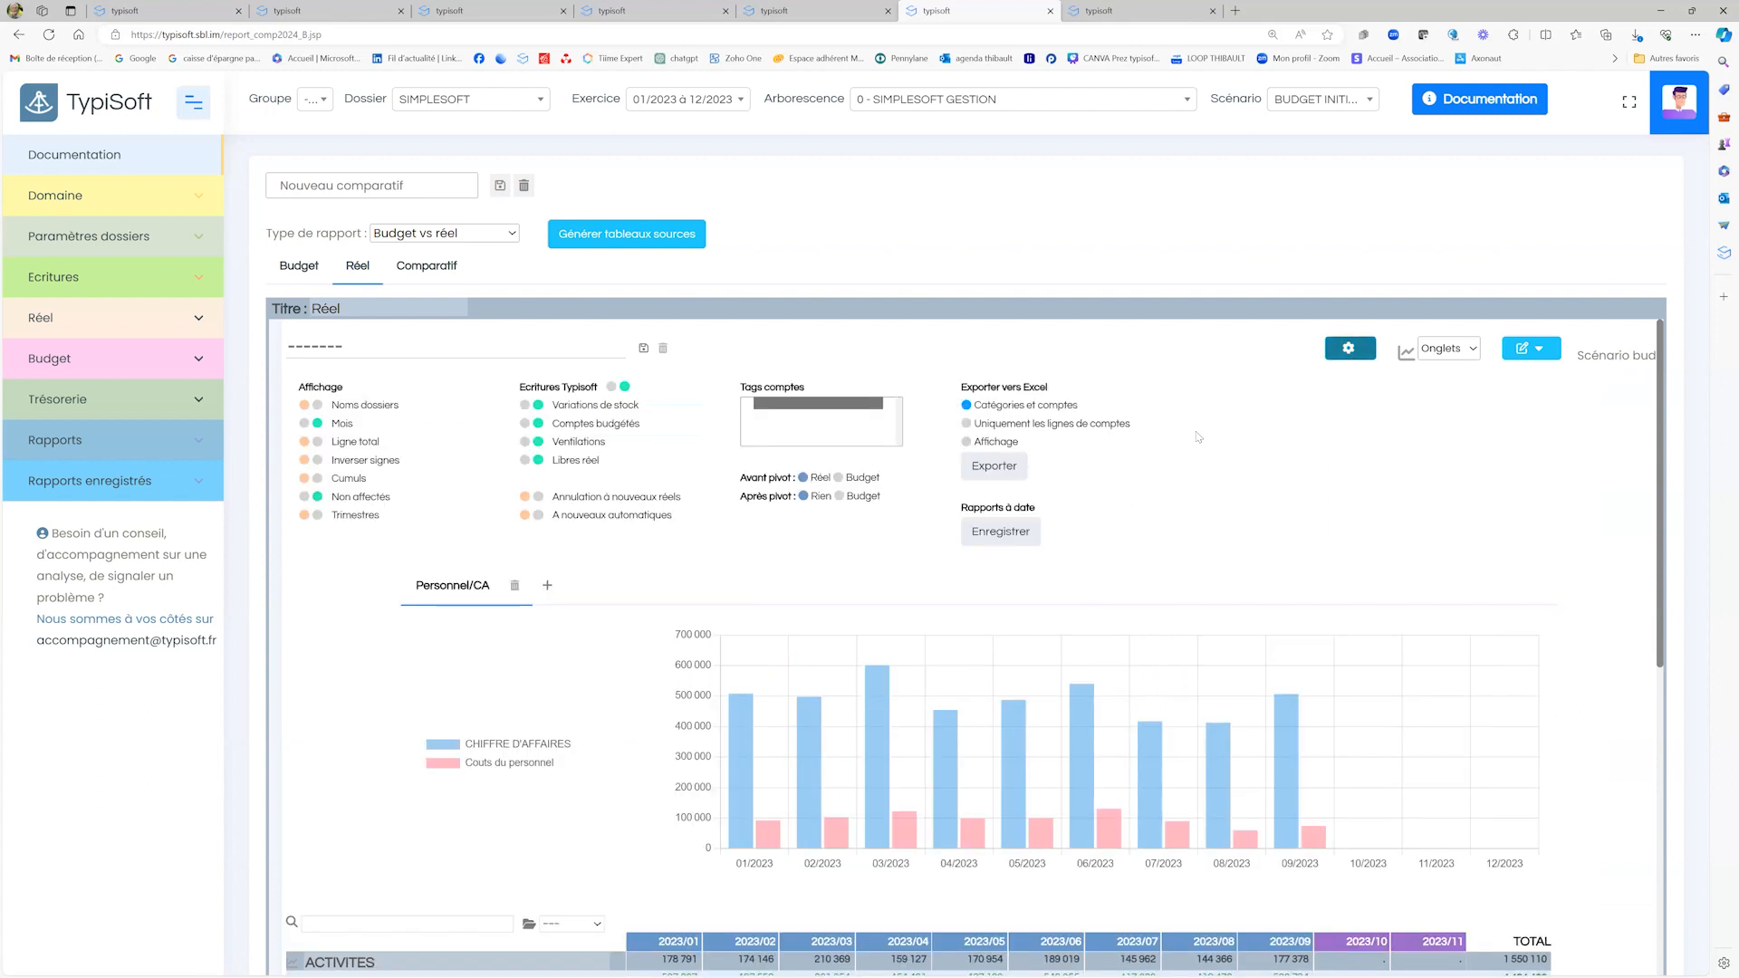
click(839, 497)
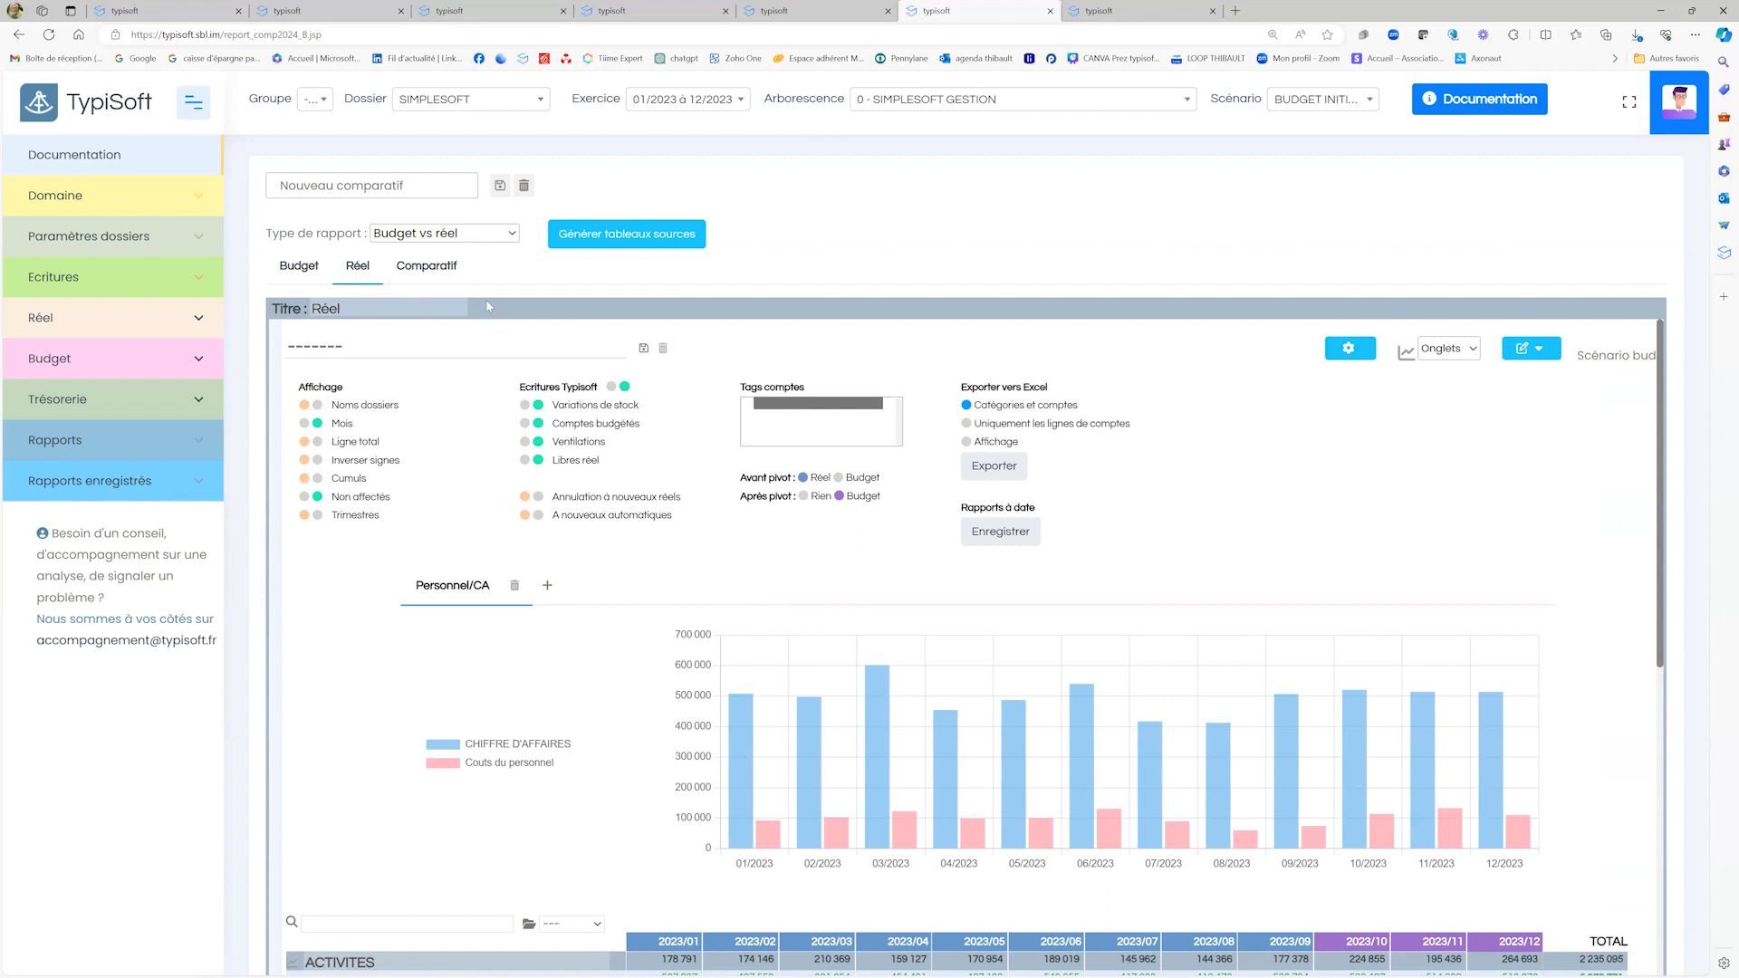
click(444, 269)
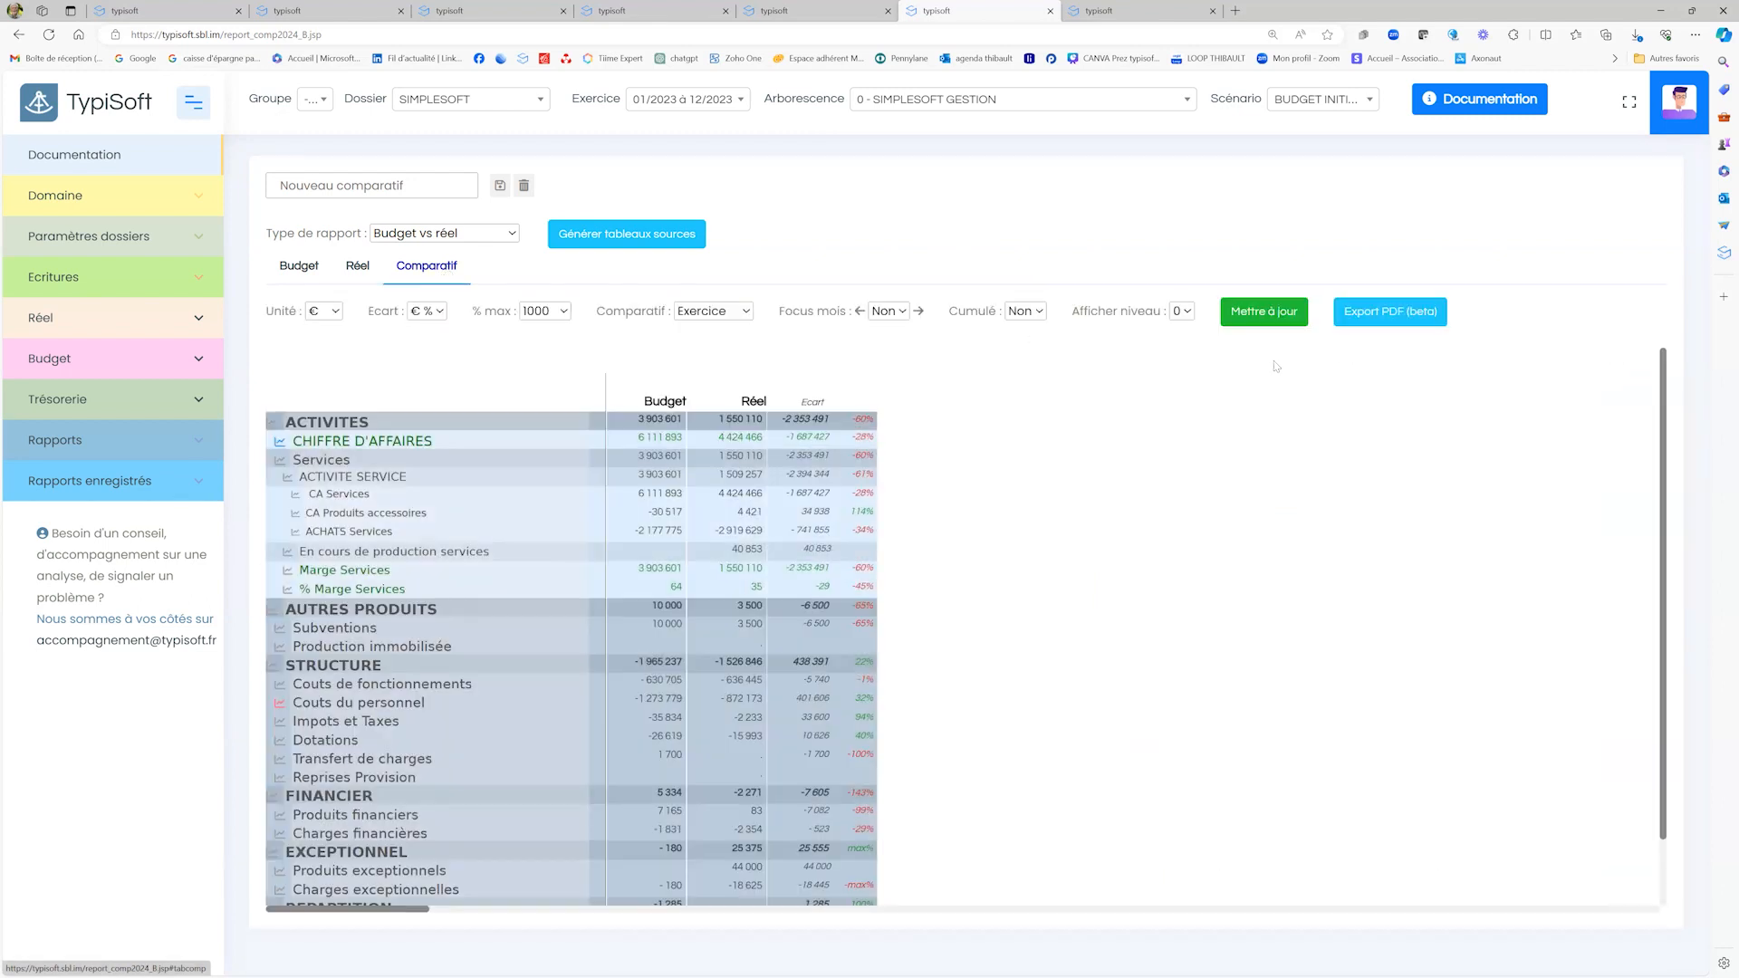
click(1273, 317)
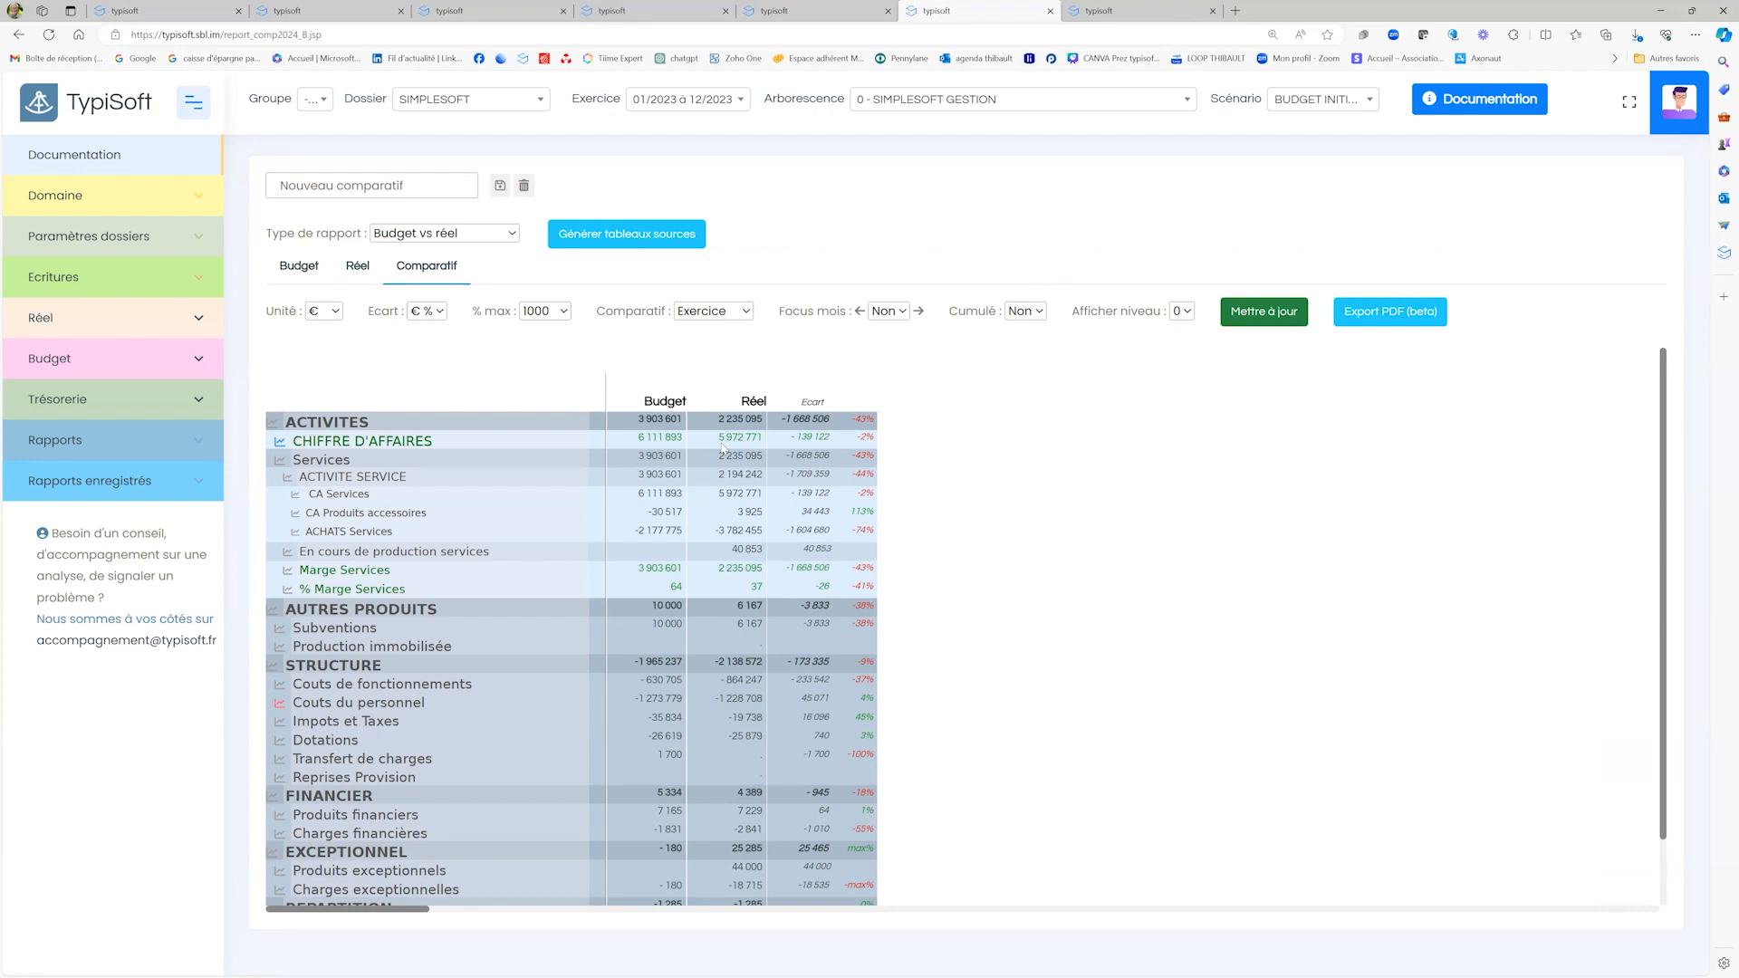
Step: Set the Budget vs réel comparison to Trimestriel and update it
click(699, 316)
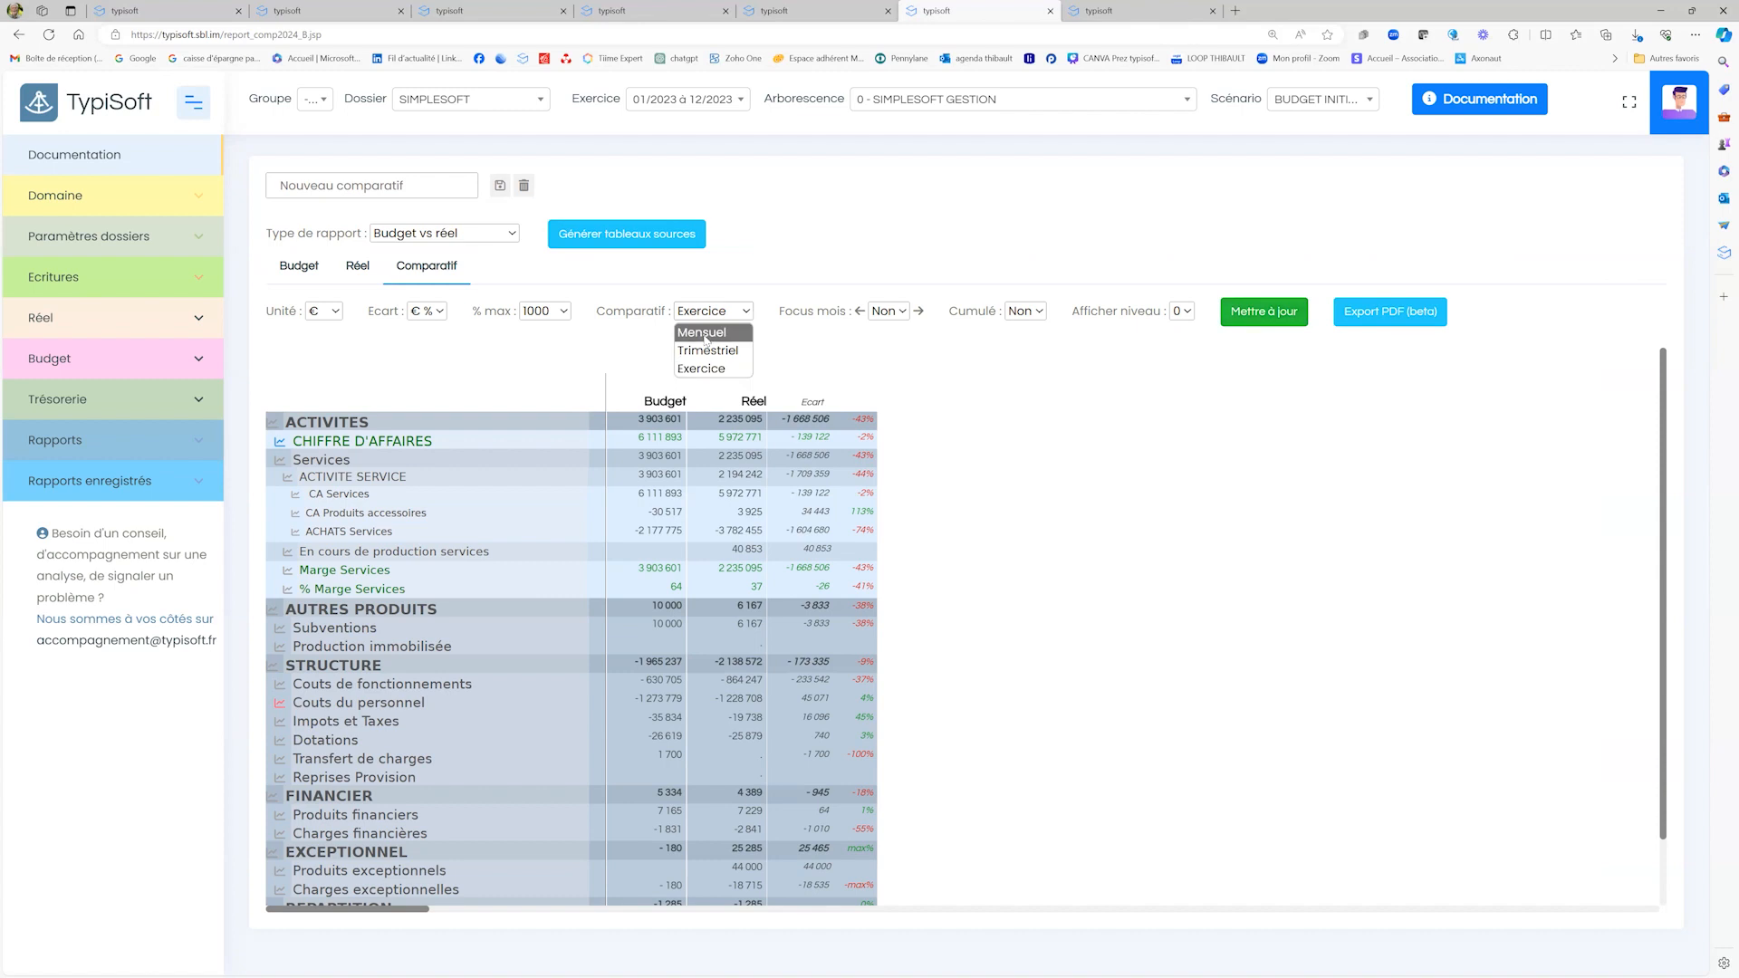
click(707, 351)
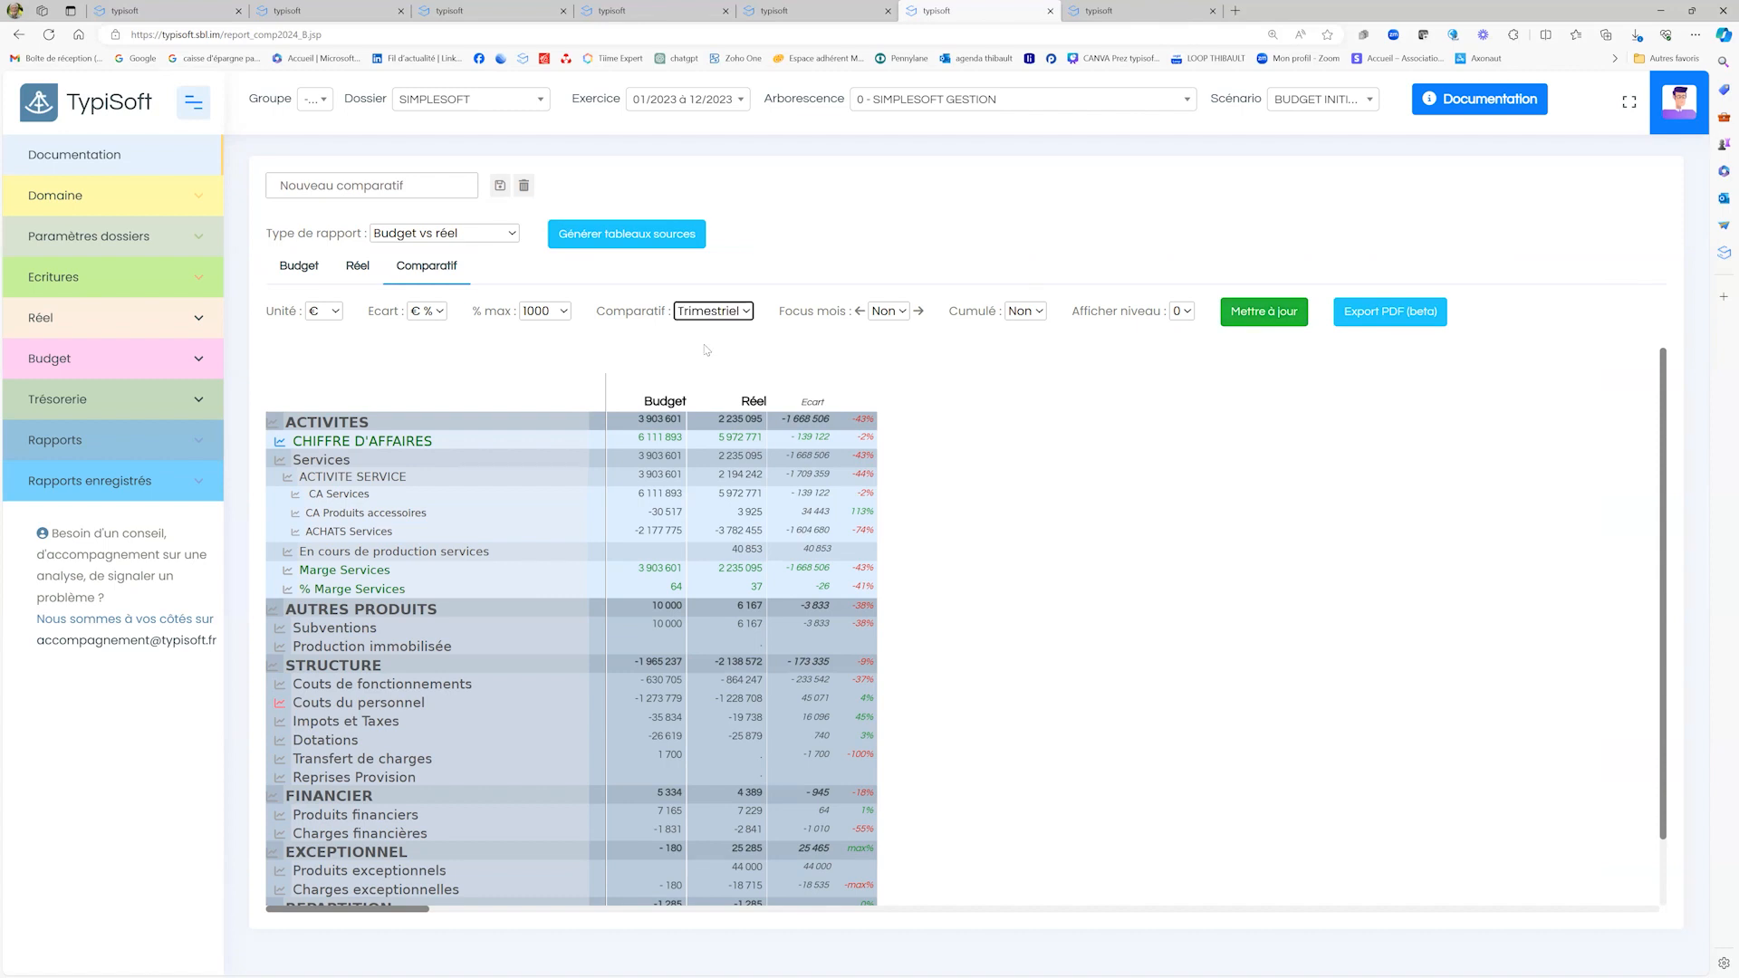
click(1242, 315)
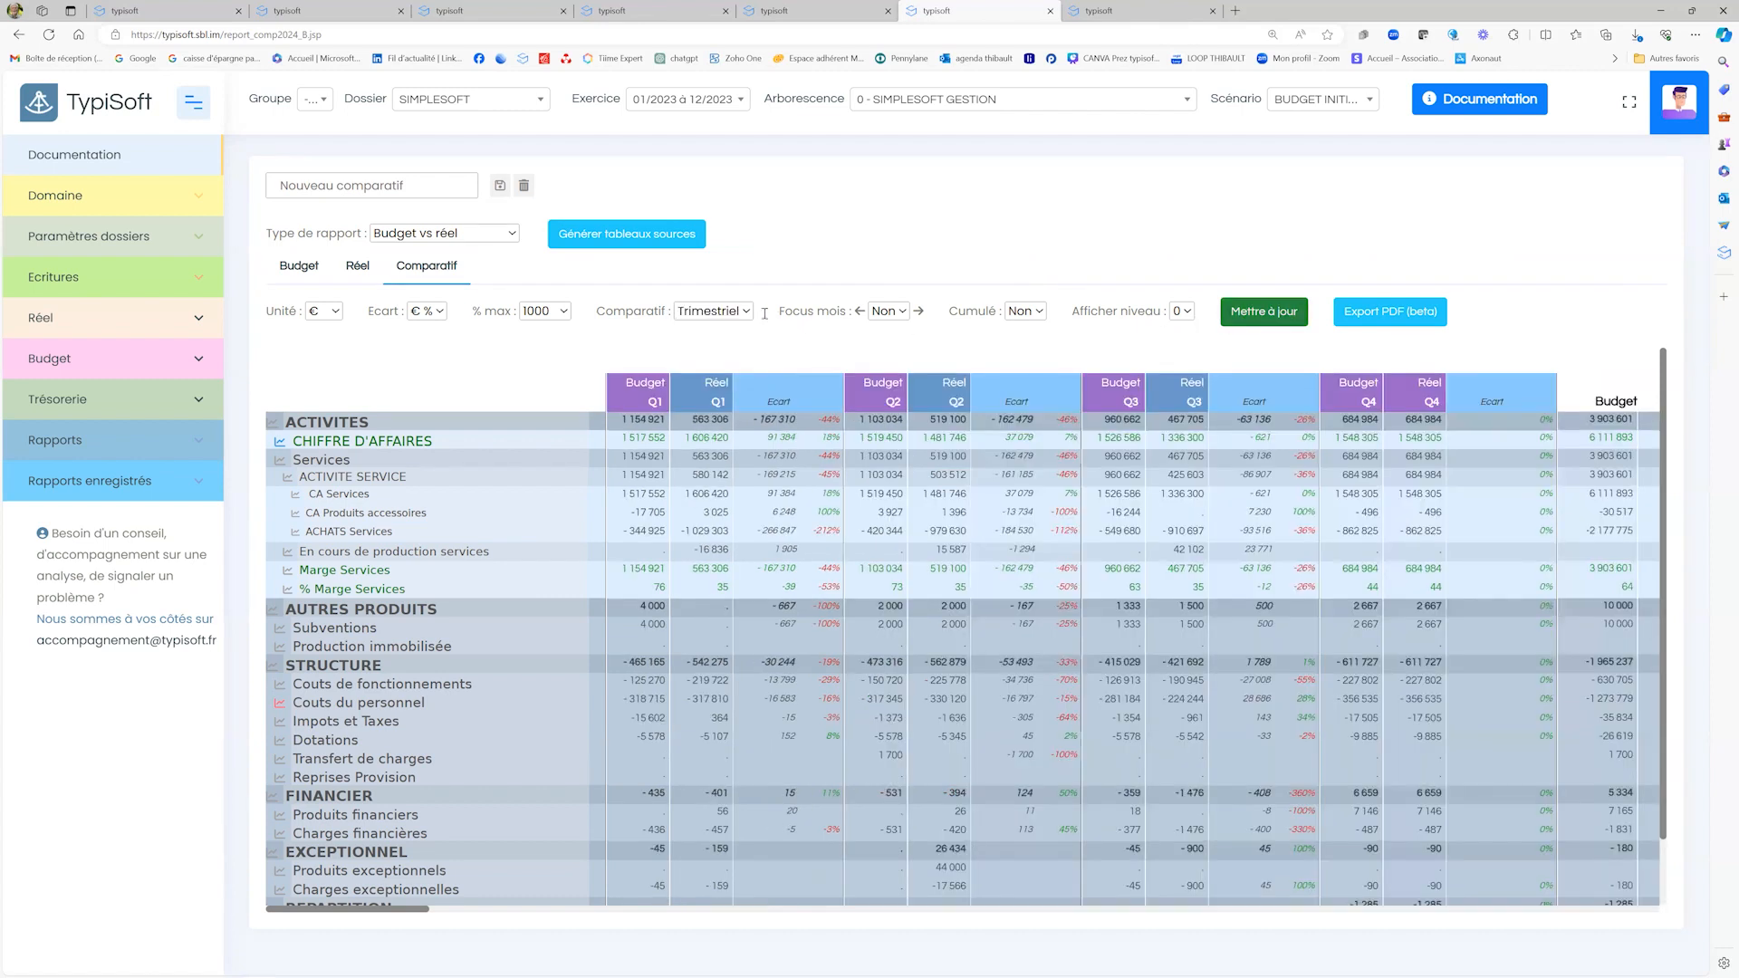
Step: Set the Budget vs réel comparison to Mensuel and update it
click(746, 314)
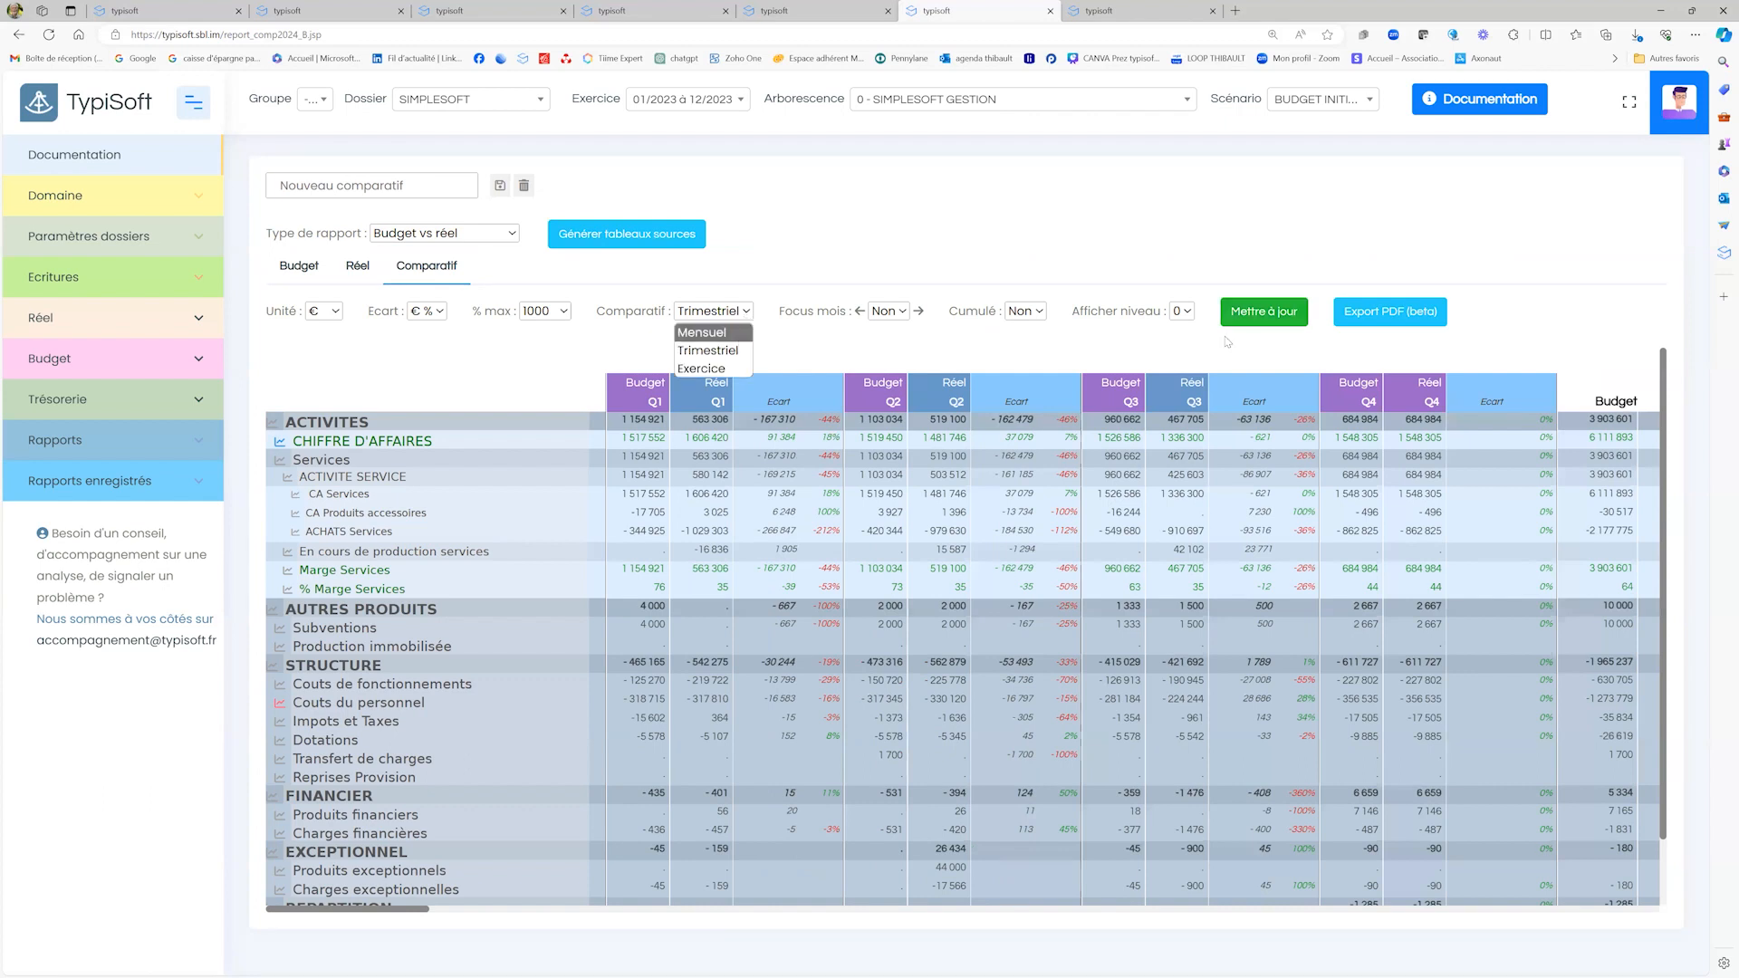
key(Return)
click(1272, 317)
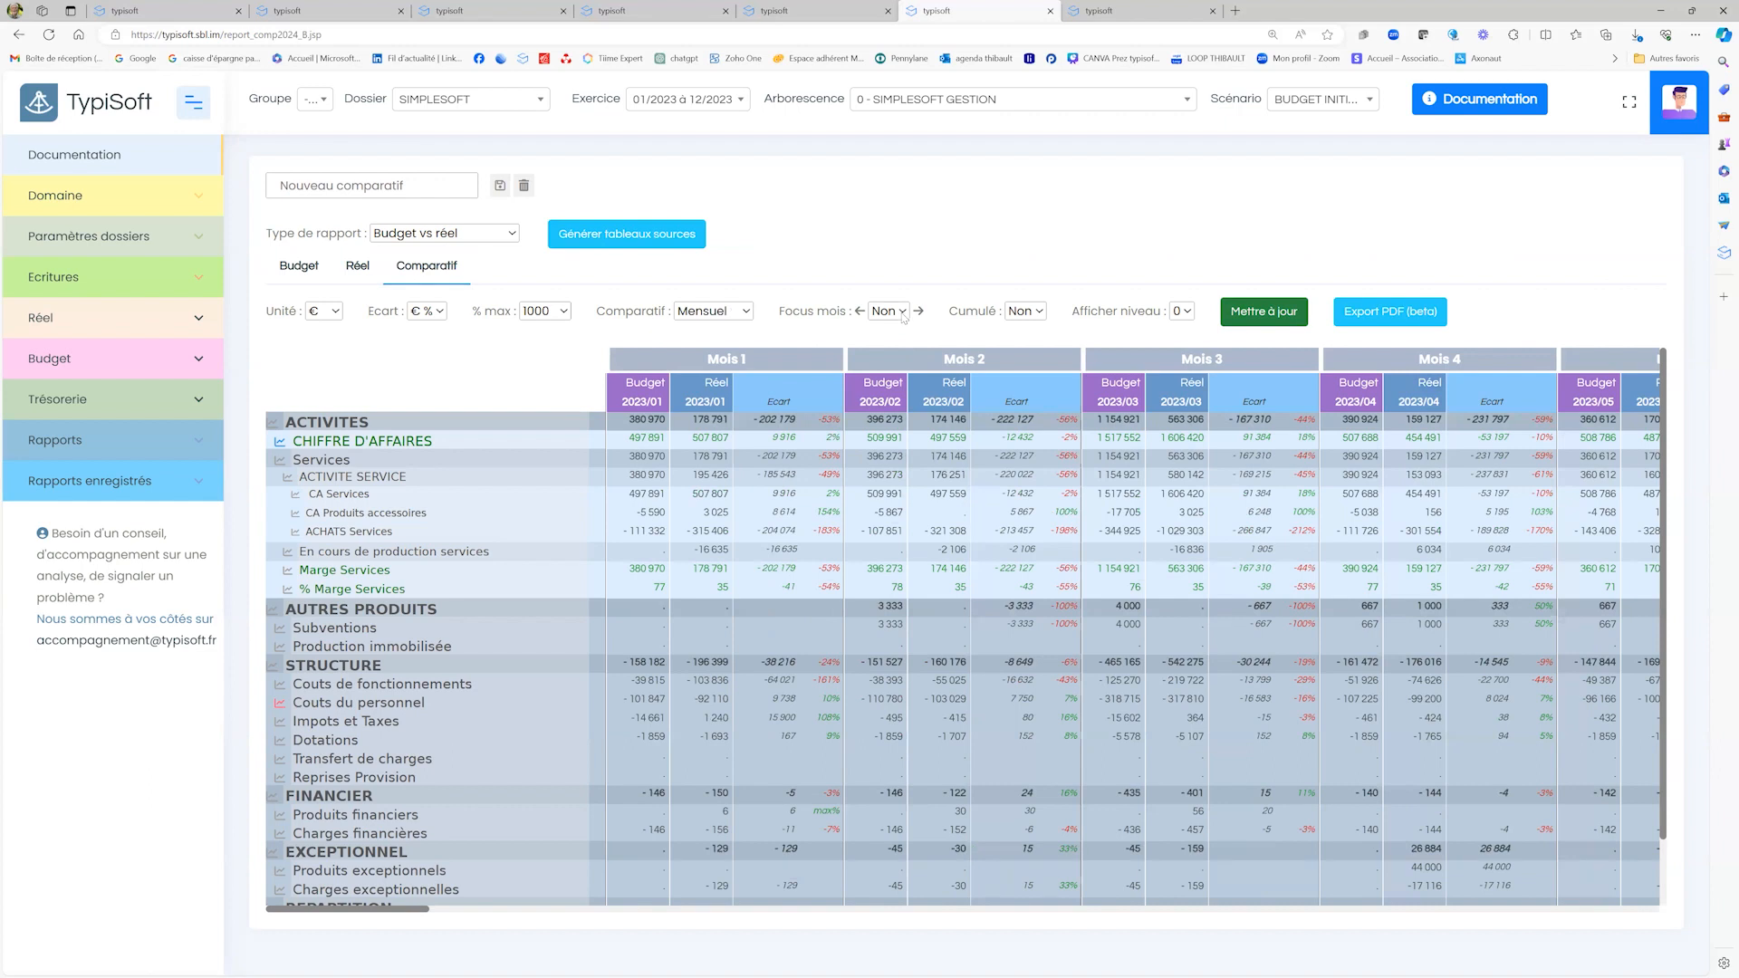
Step: Focus the monthly comparison on month 9, update it, and inspect the accounts under CA Services
click(904, 313)
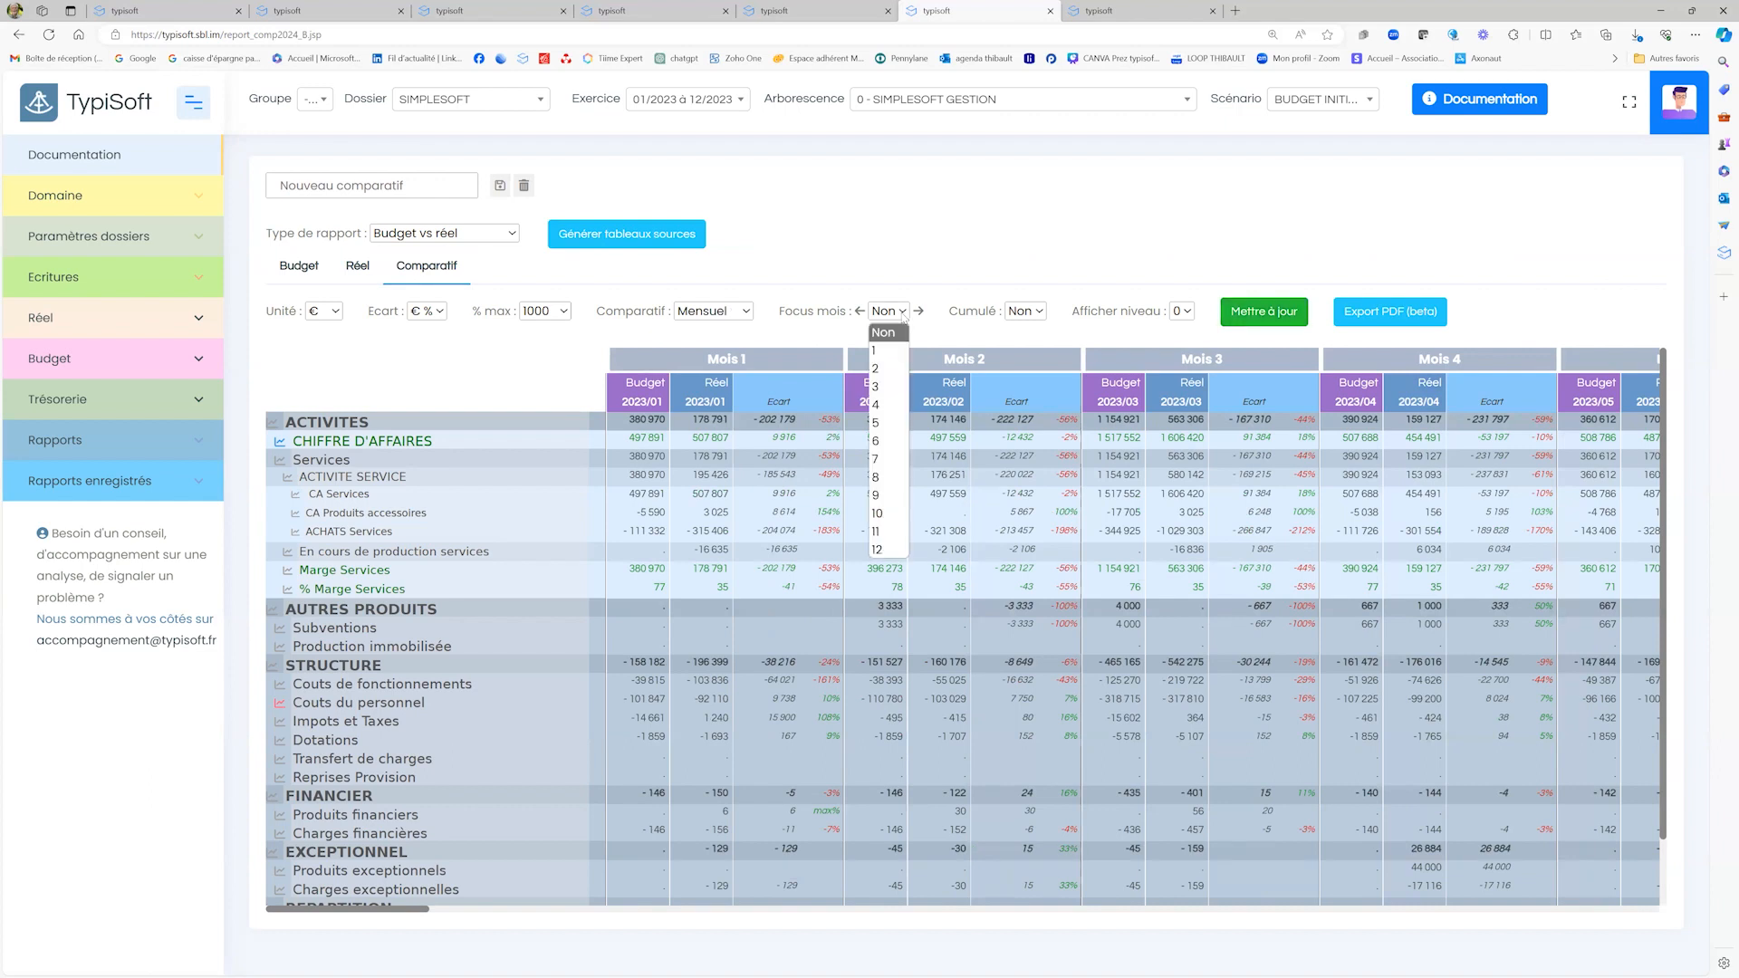
click(894, 495)
click(1263, 312)
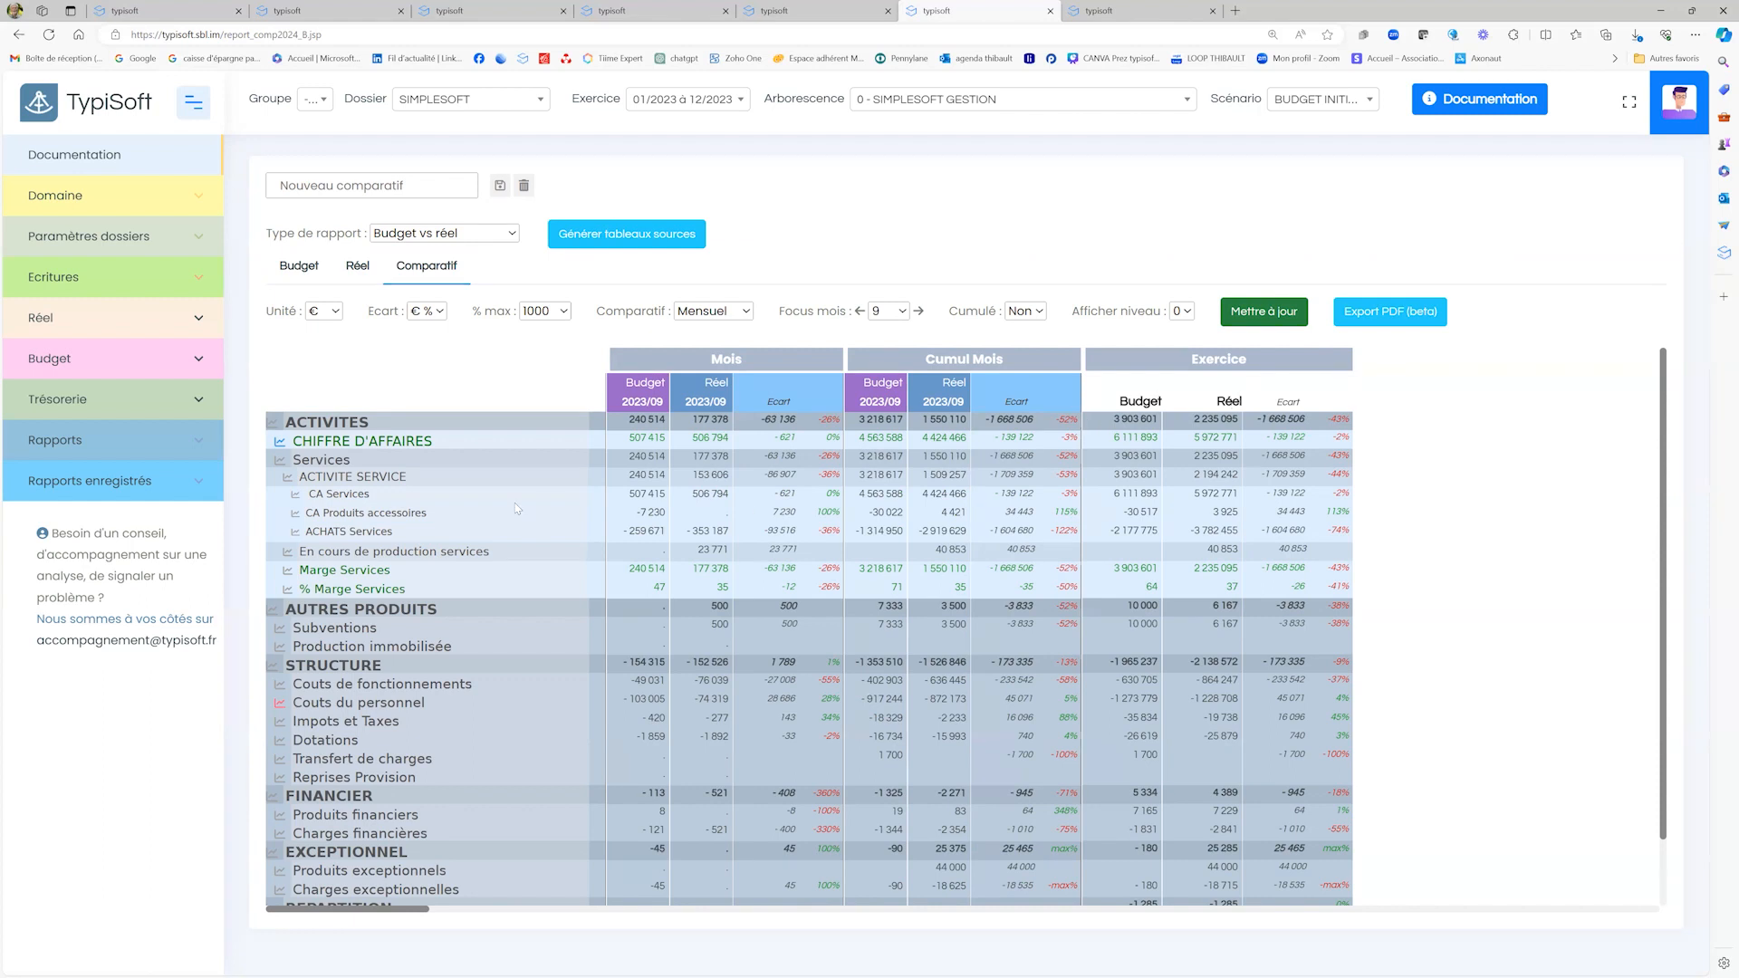
click(366, 499)
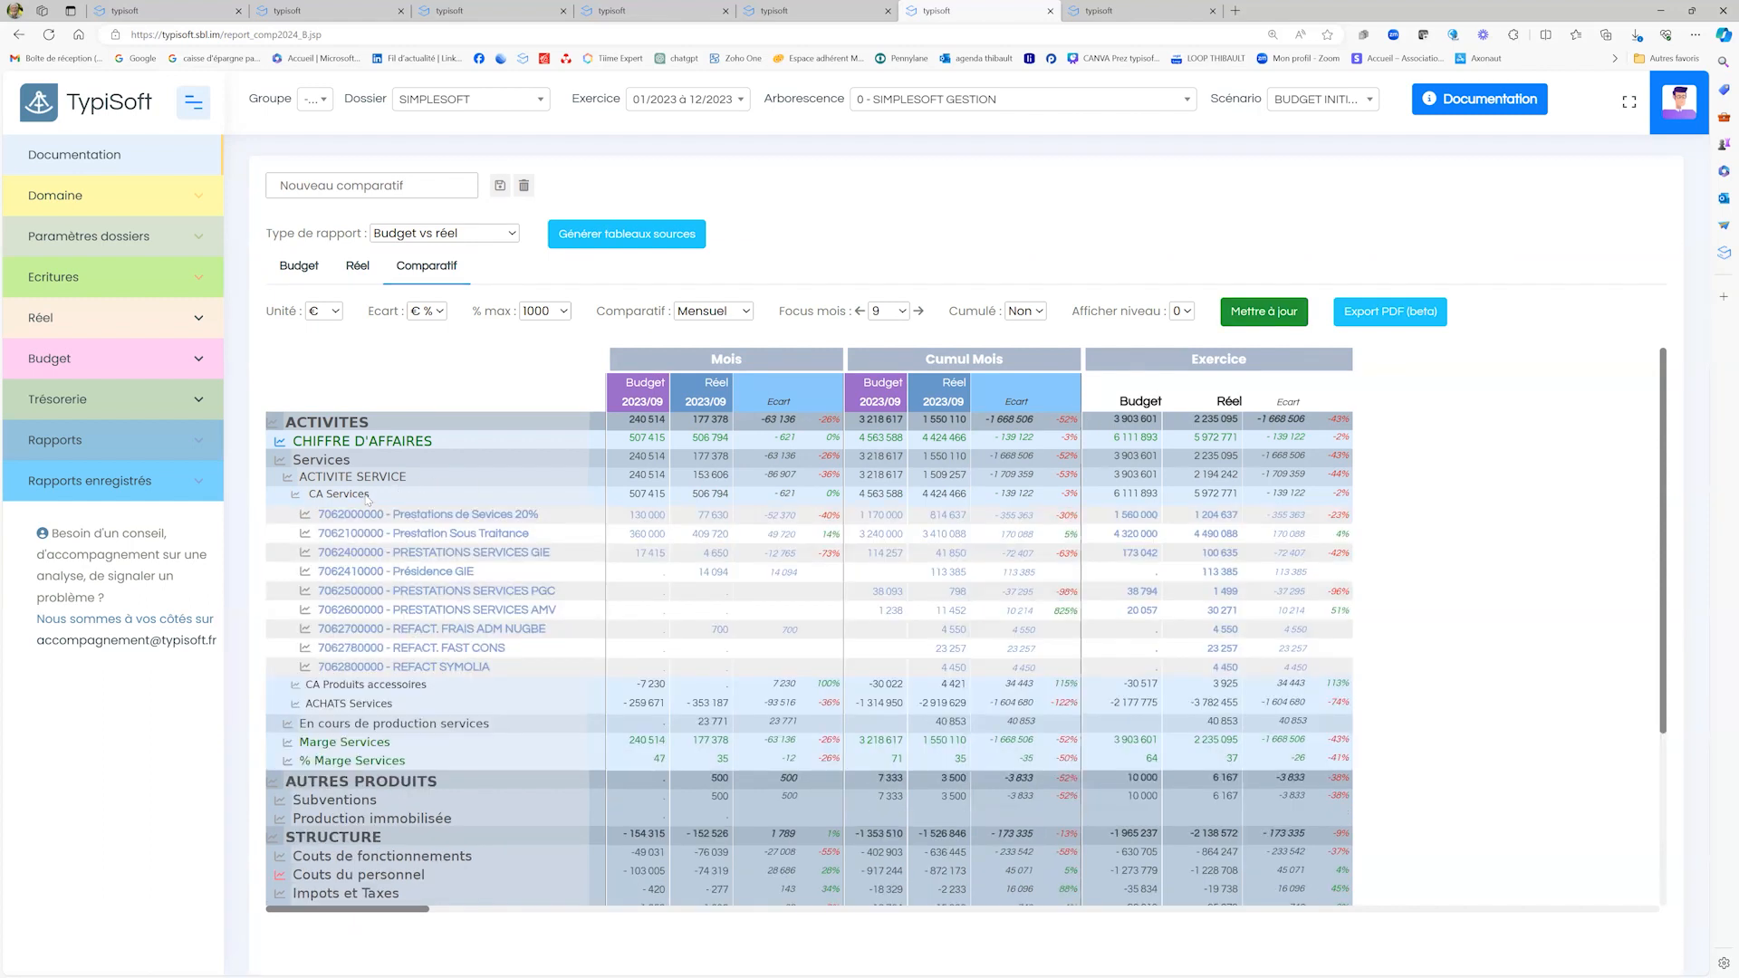
click(360, 499)
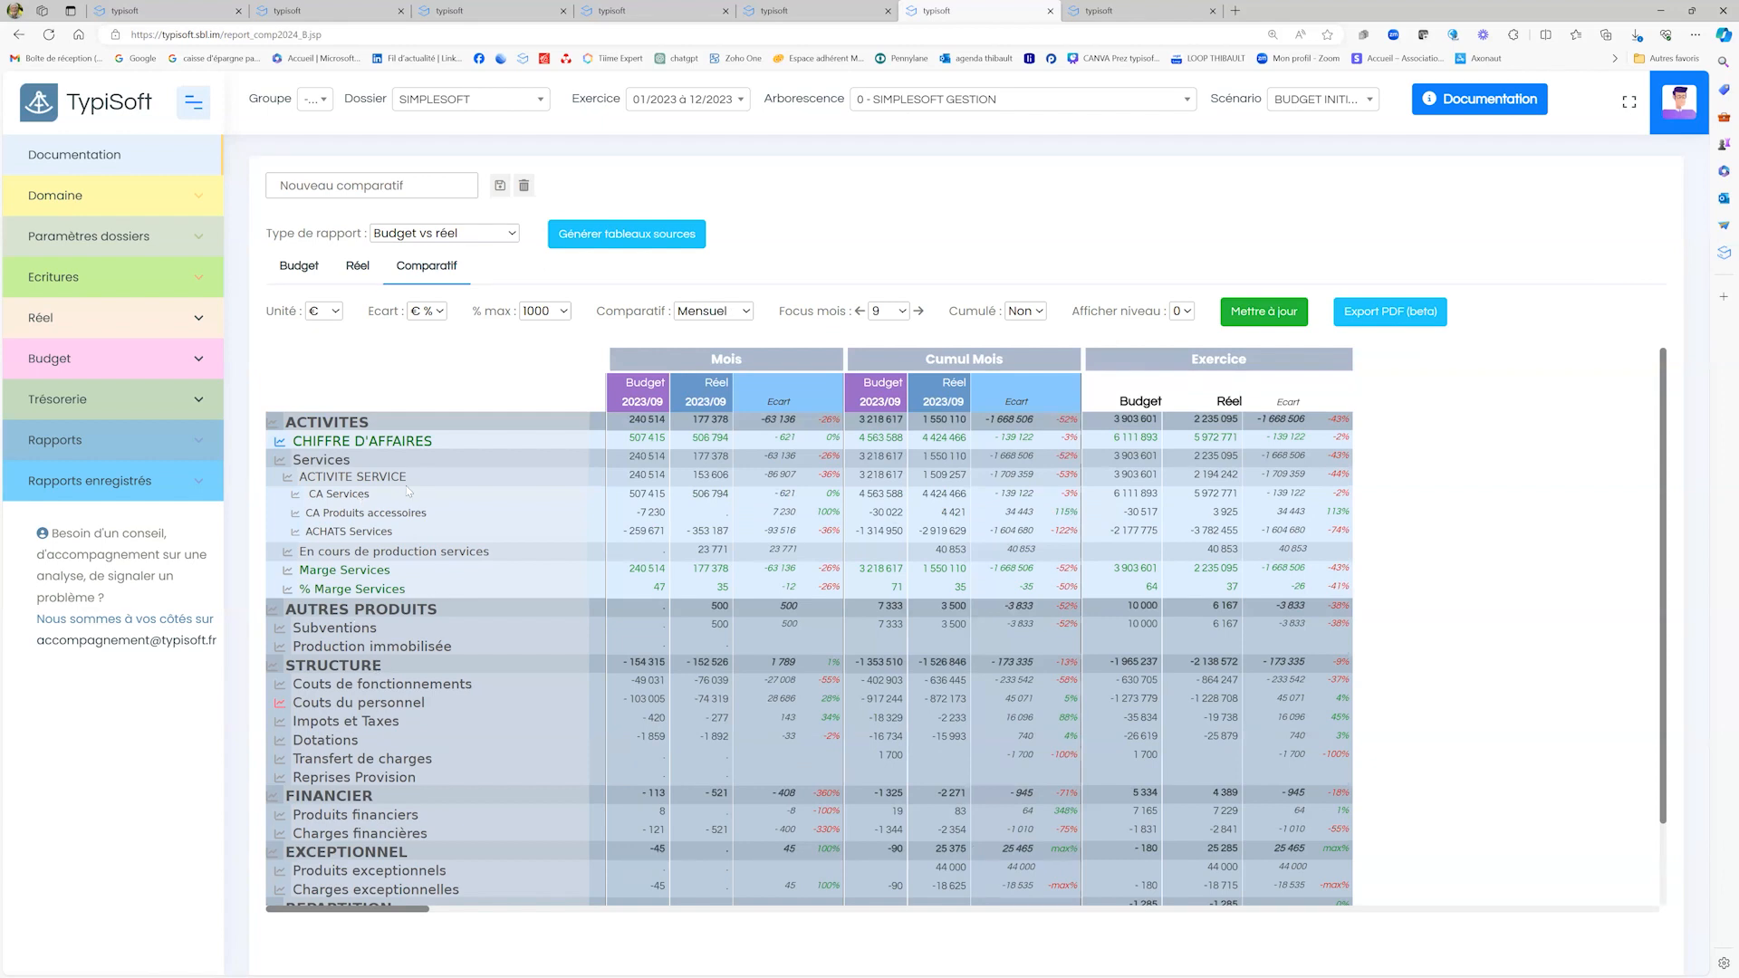
Step: Search the Budget source table for accounts matching "honora"
click(306, 268)
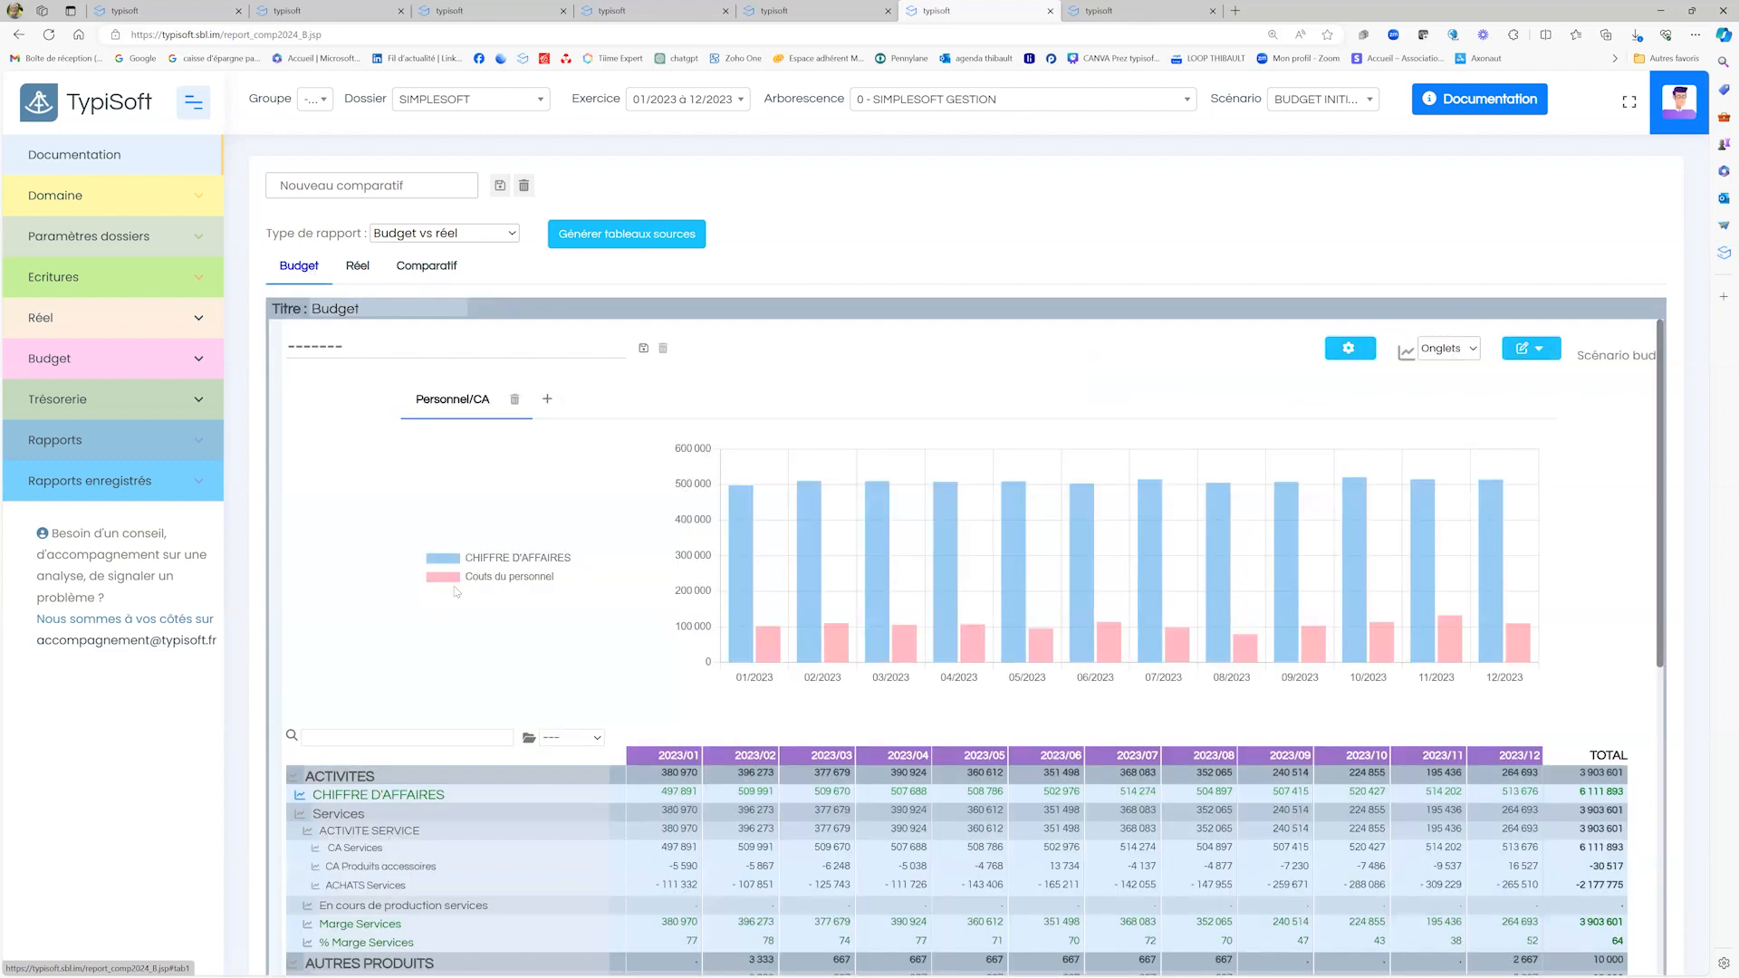
scroll(464, 651, down, 3)
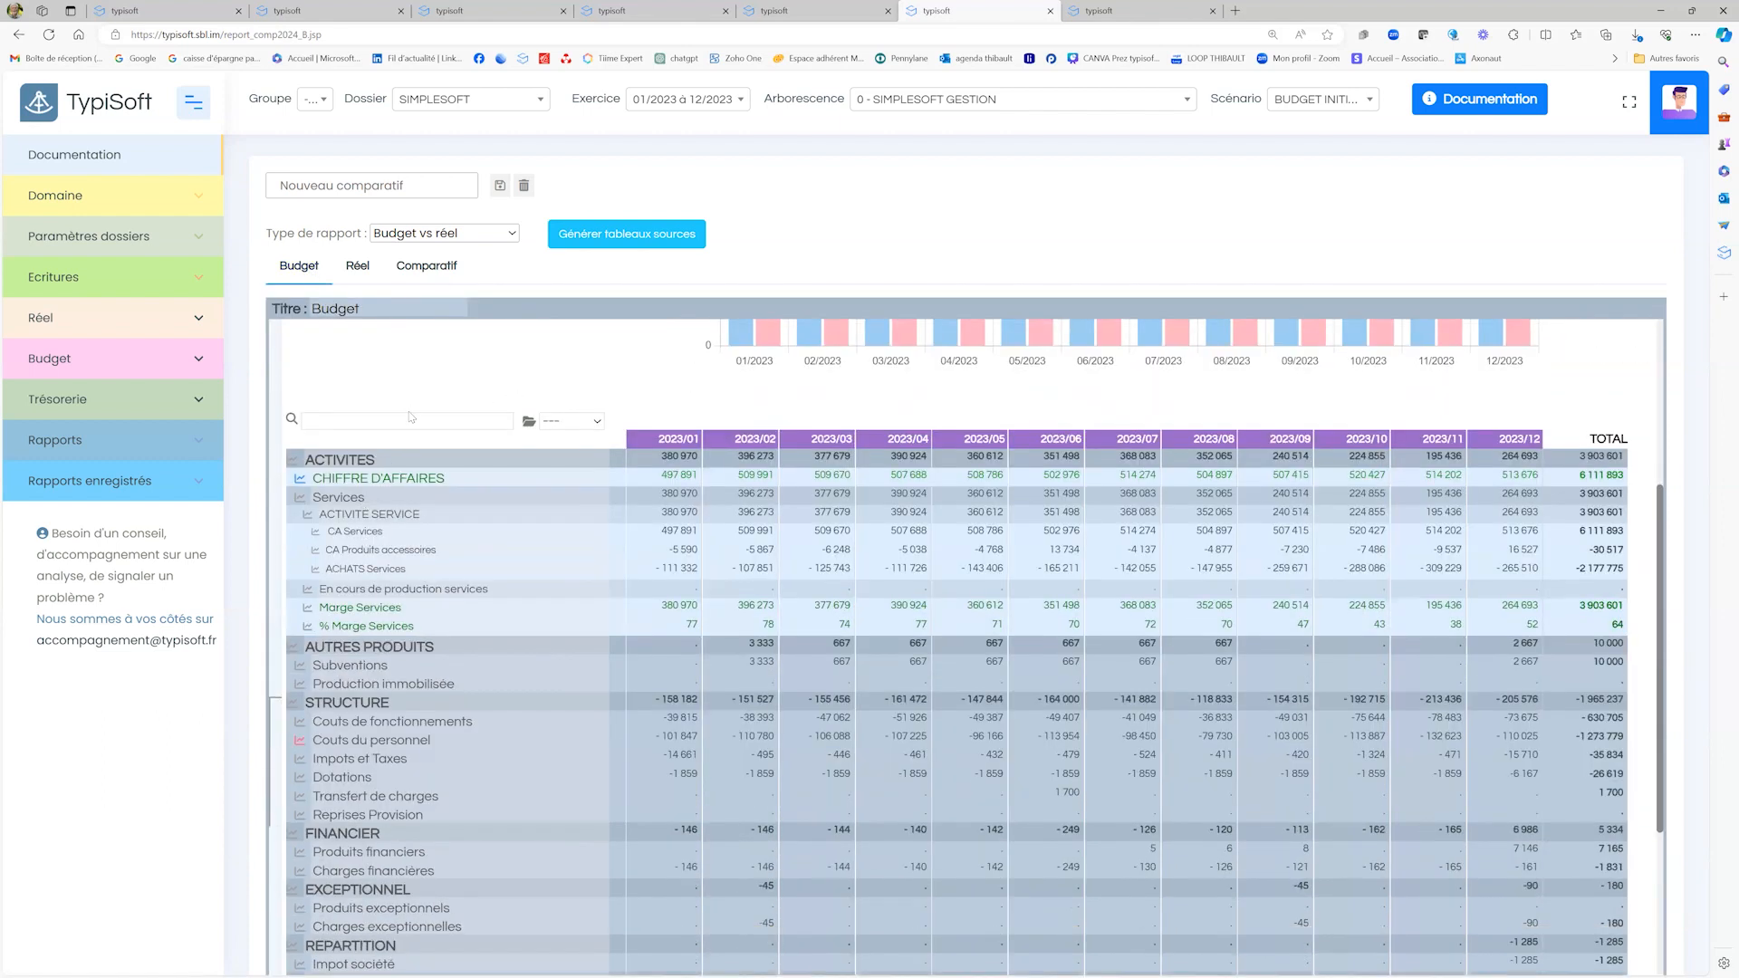
click(409, 419)
text(honora)
key(Return)
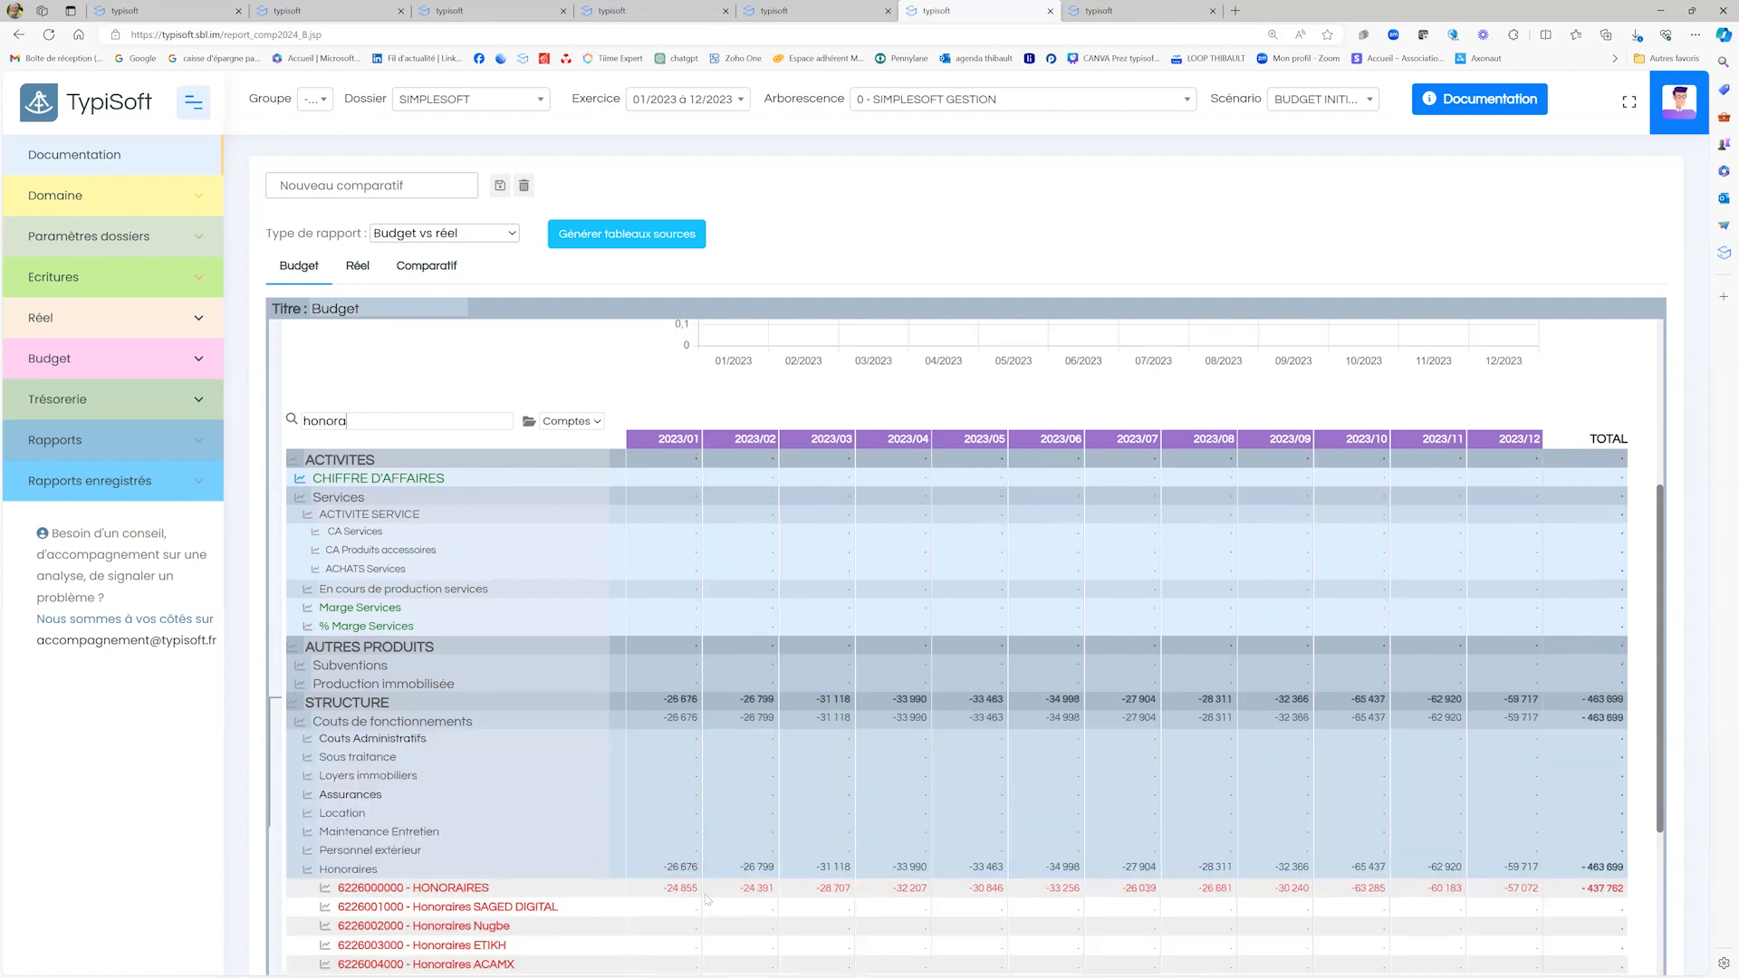
Step: View the 02/2023 entry details of the main HONORAIRES account and return to the comparison
click(753, 892)
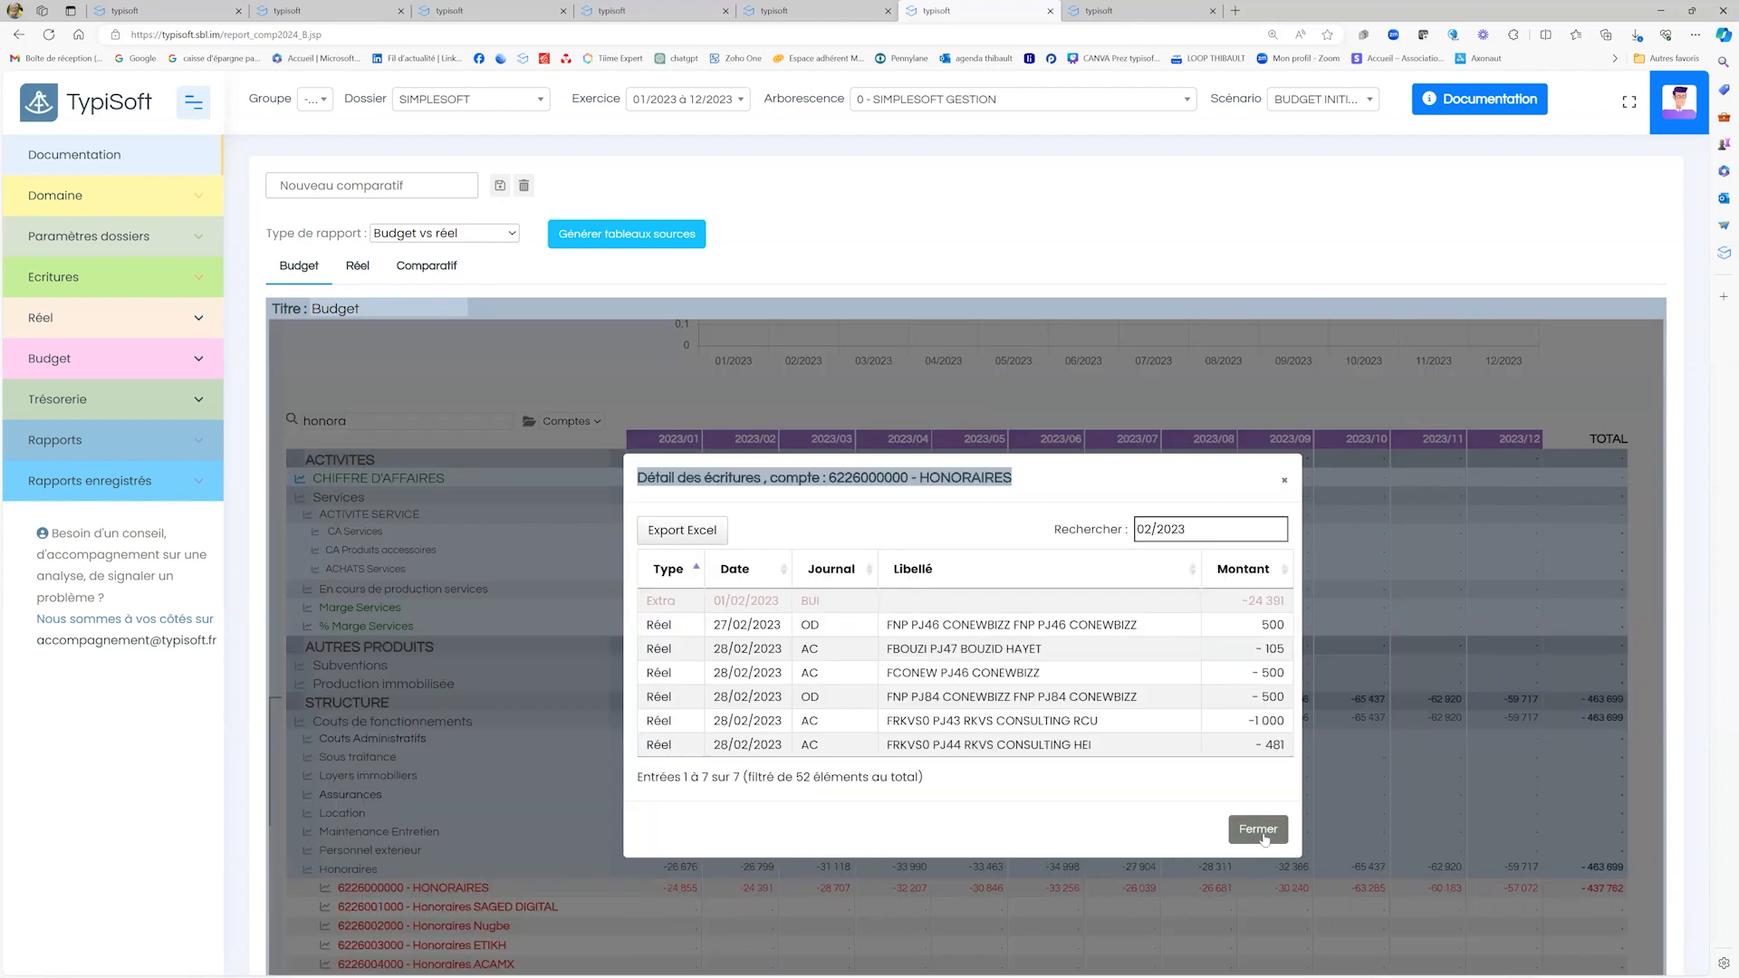
click(1258, 830)
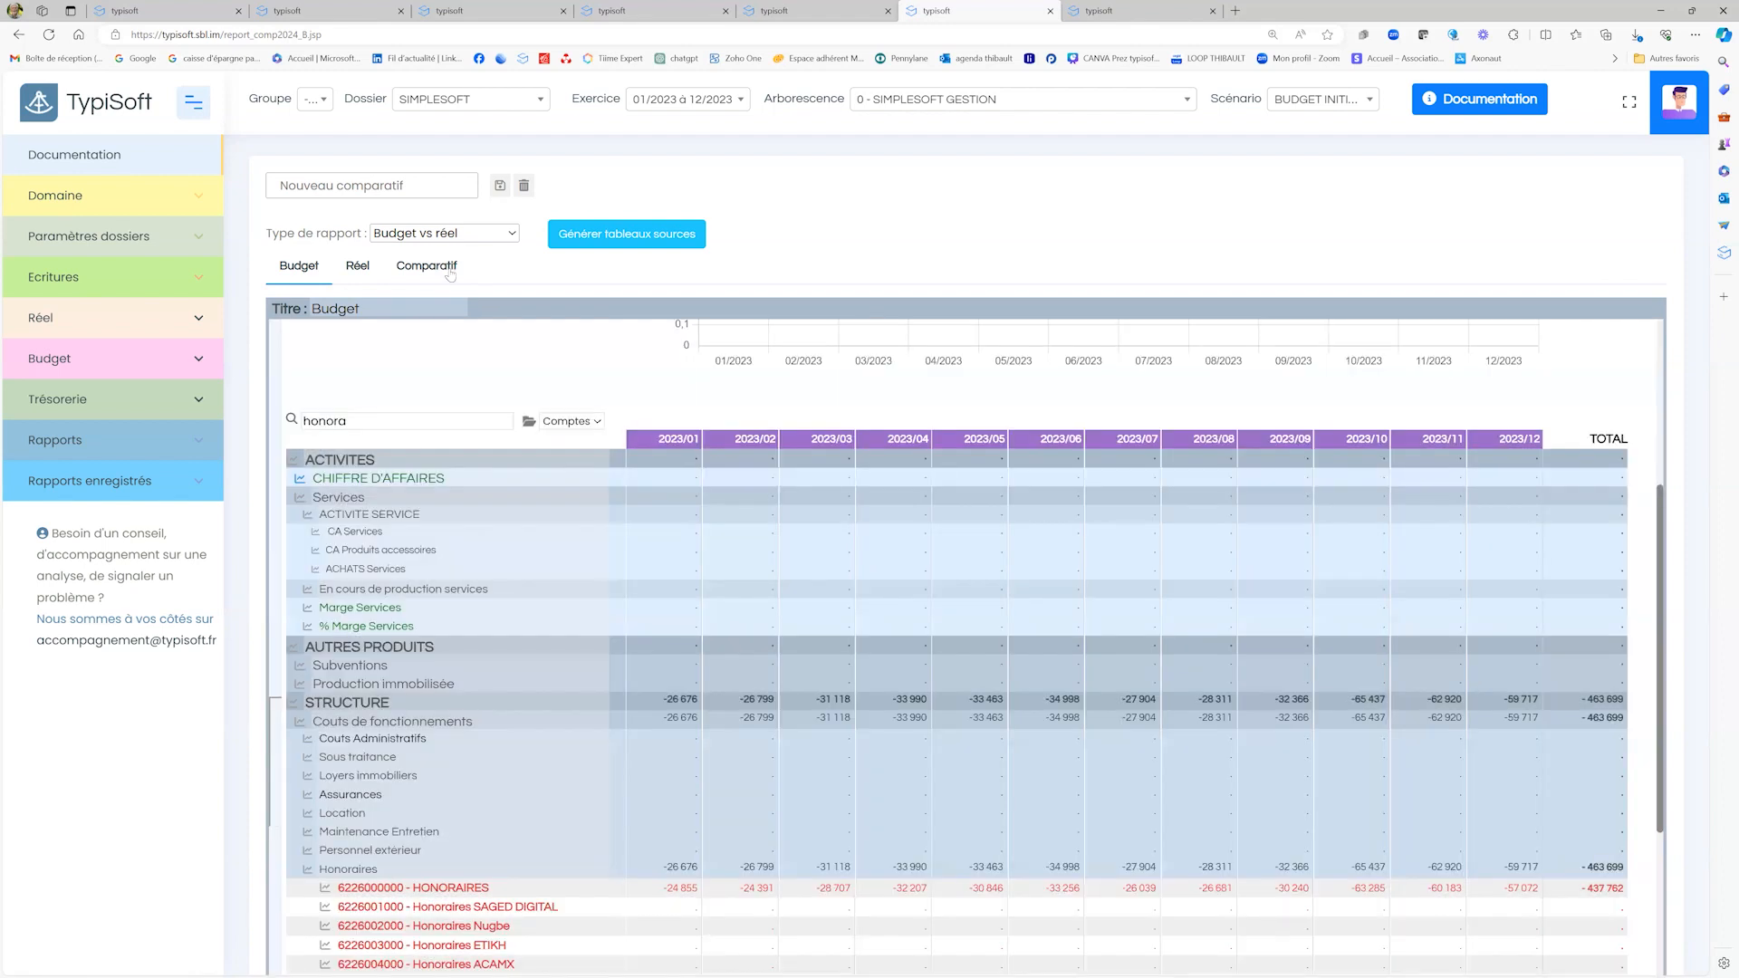
click(426, 266)
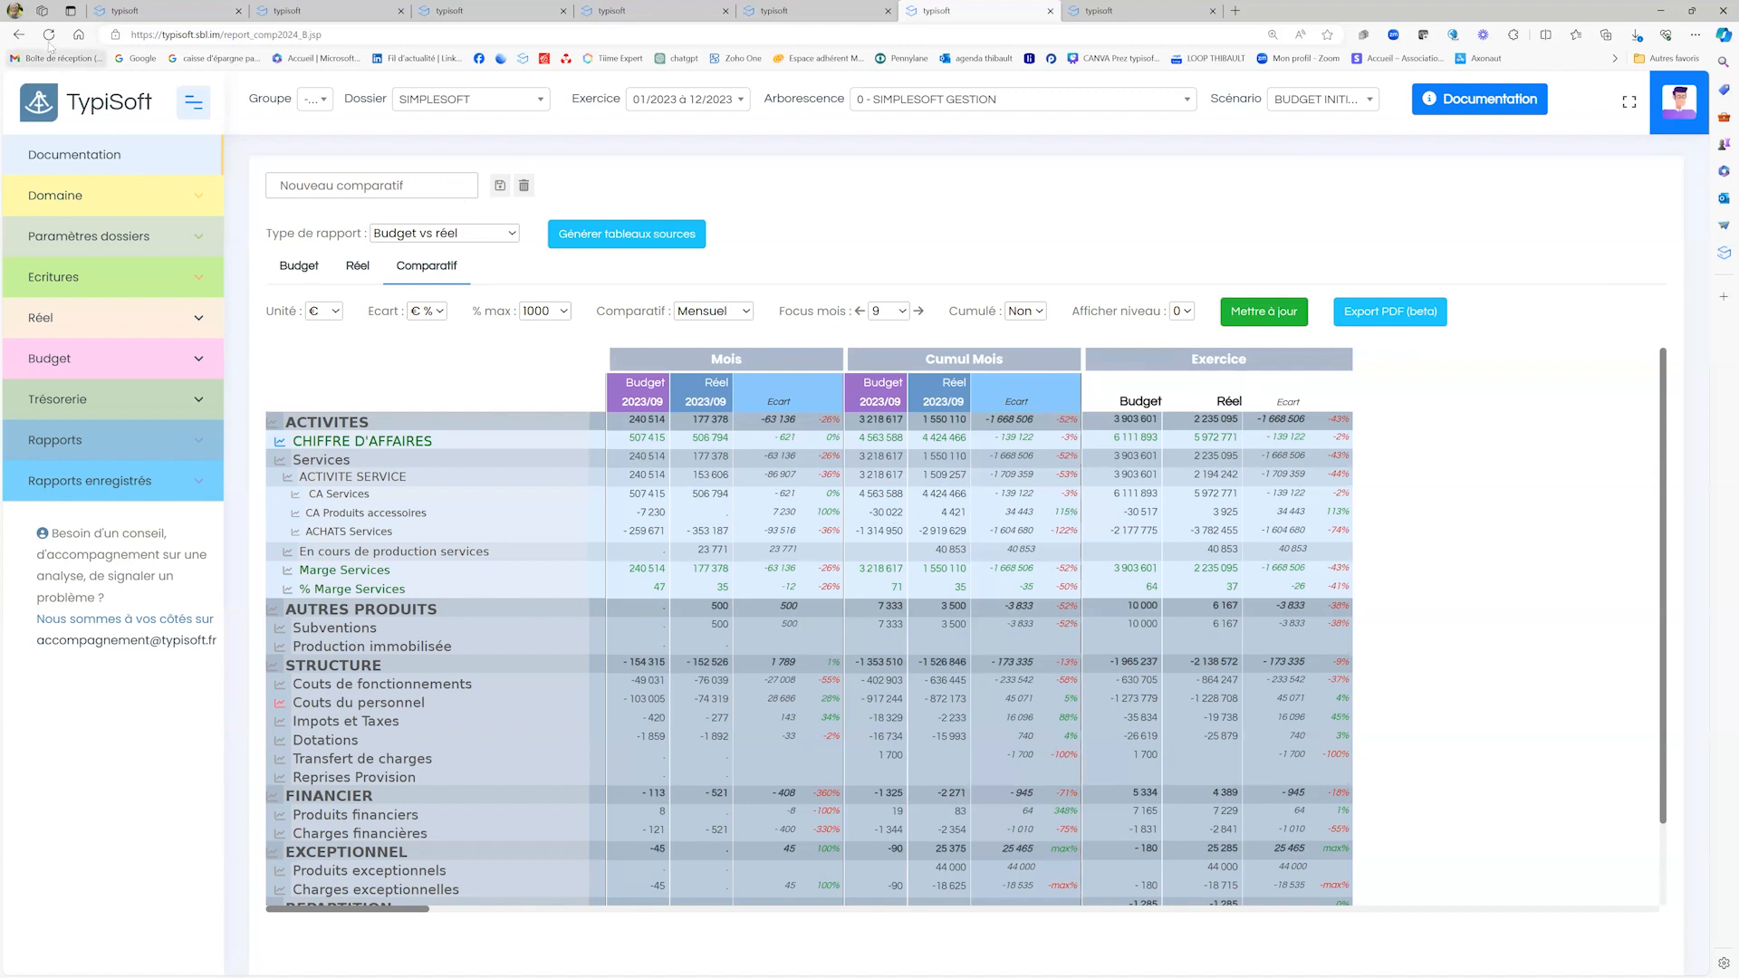
Step: Reload the report page and generate an Exercice N / N-1 comparison from its source tables
key(F5)
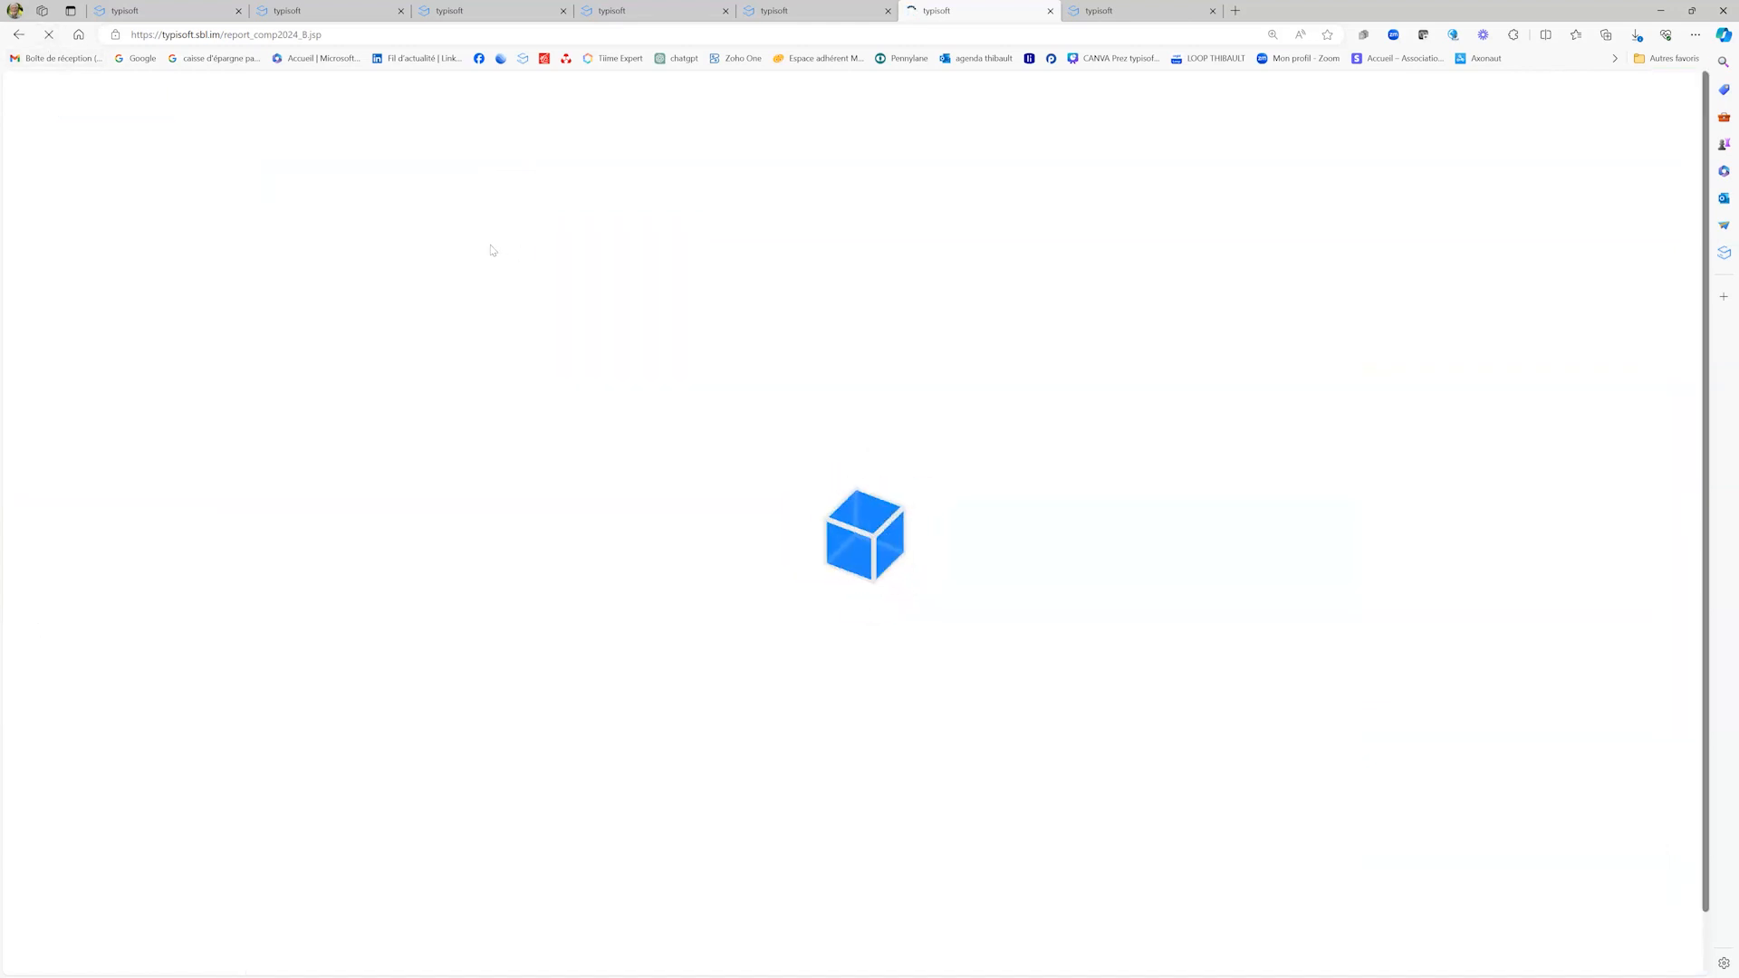
click(489, 237)
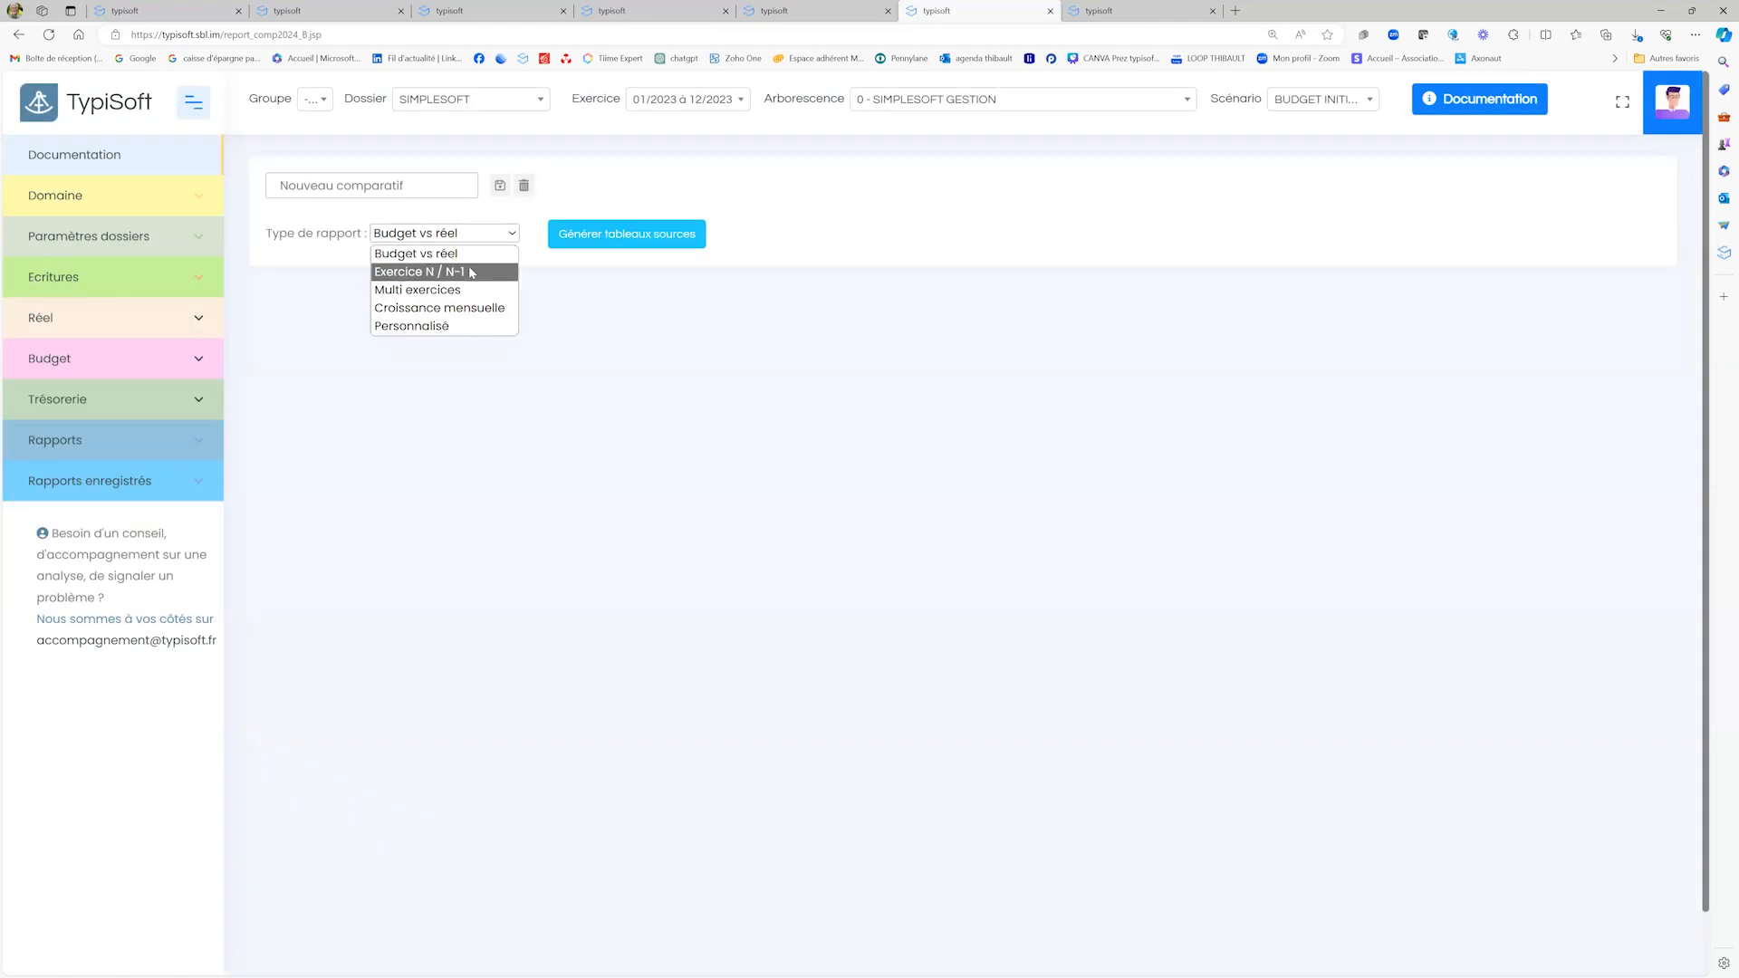
click(469, 271)
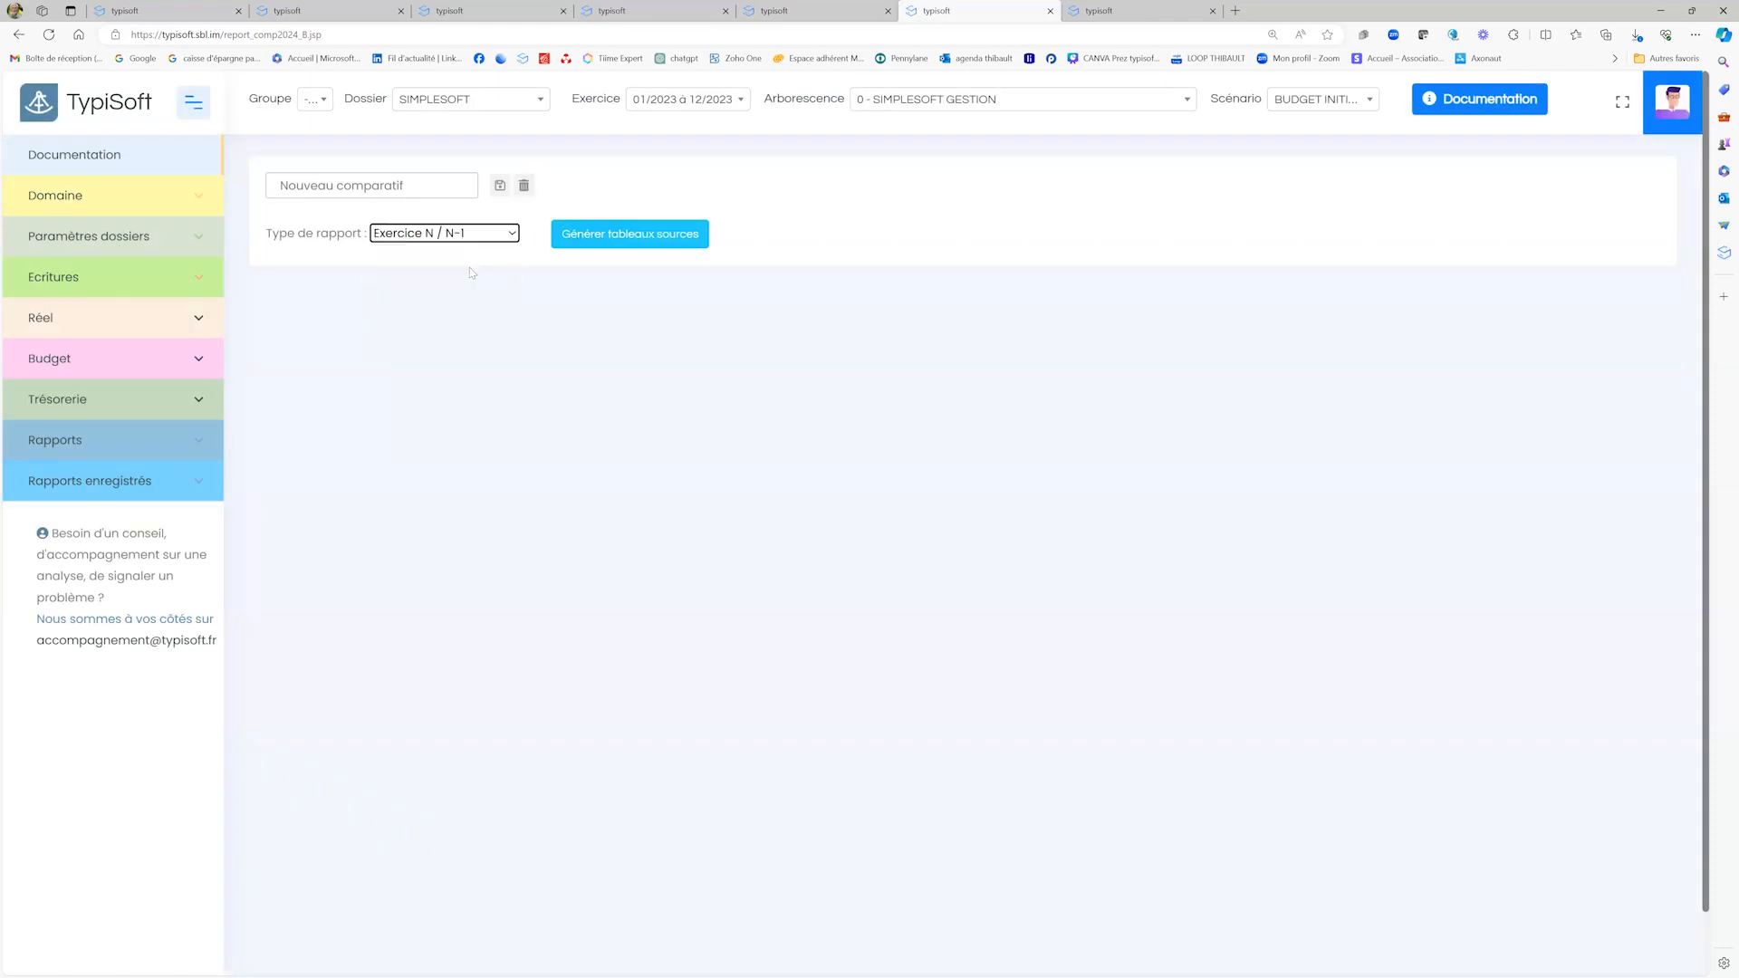
click(650, 240)
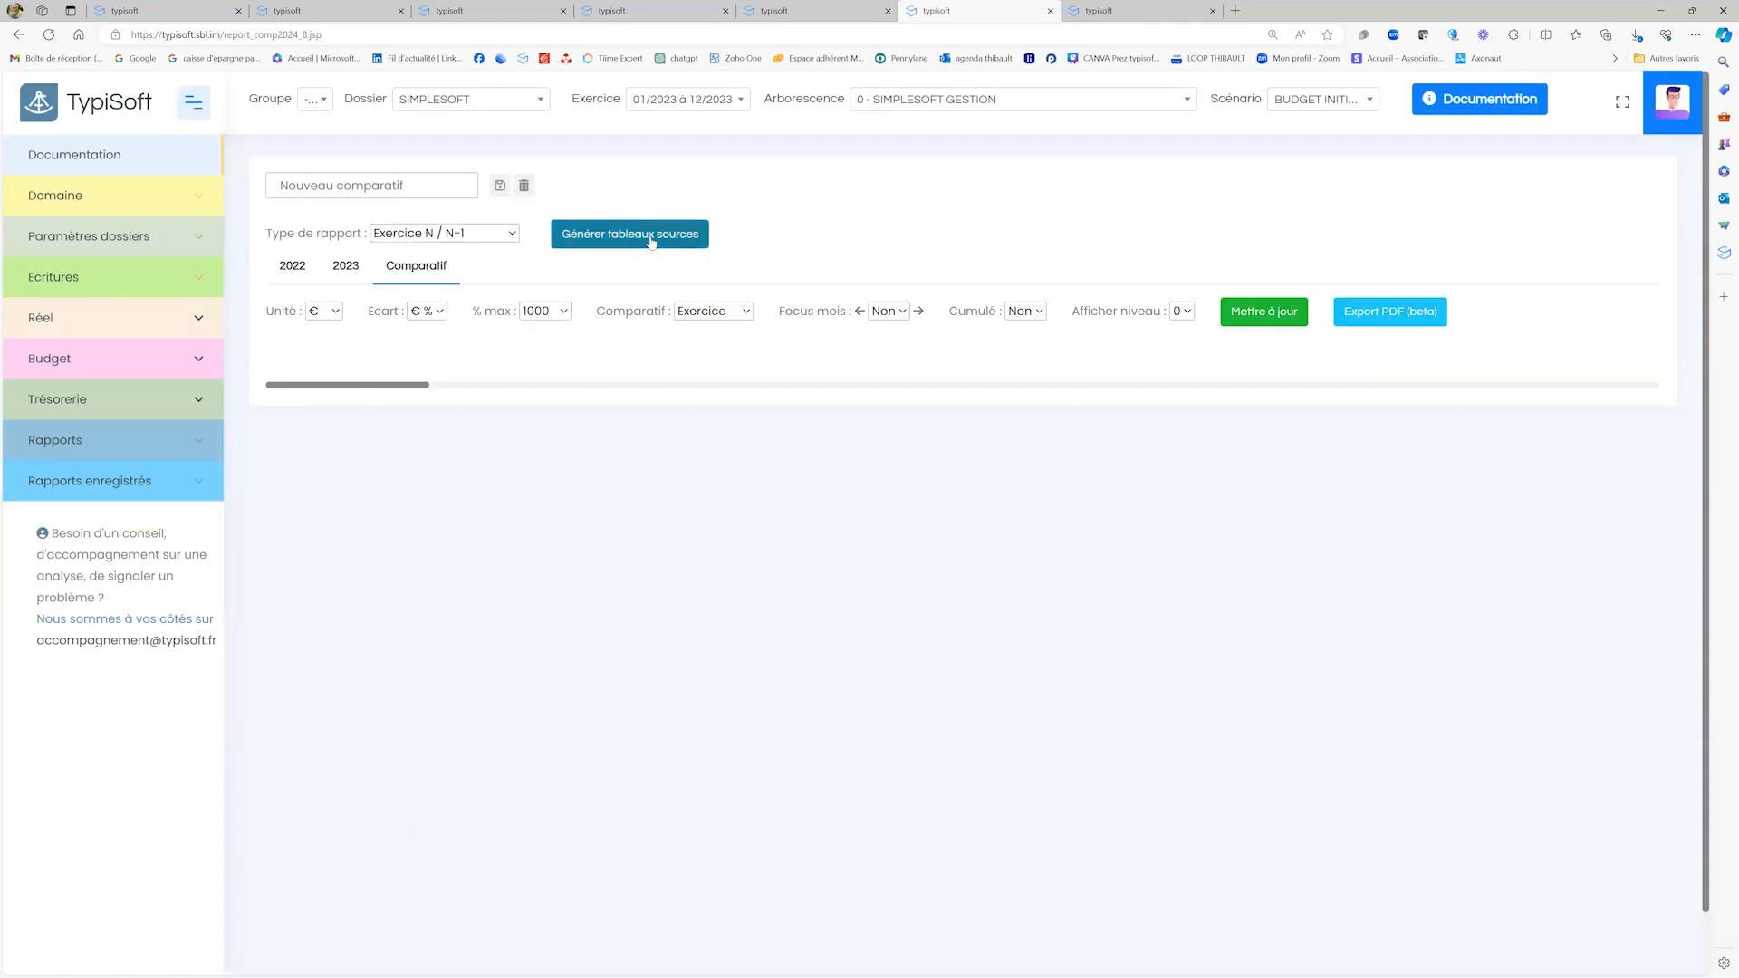
click(1299, 313)
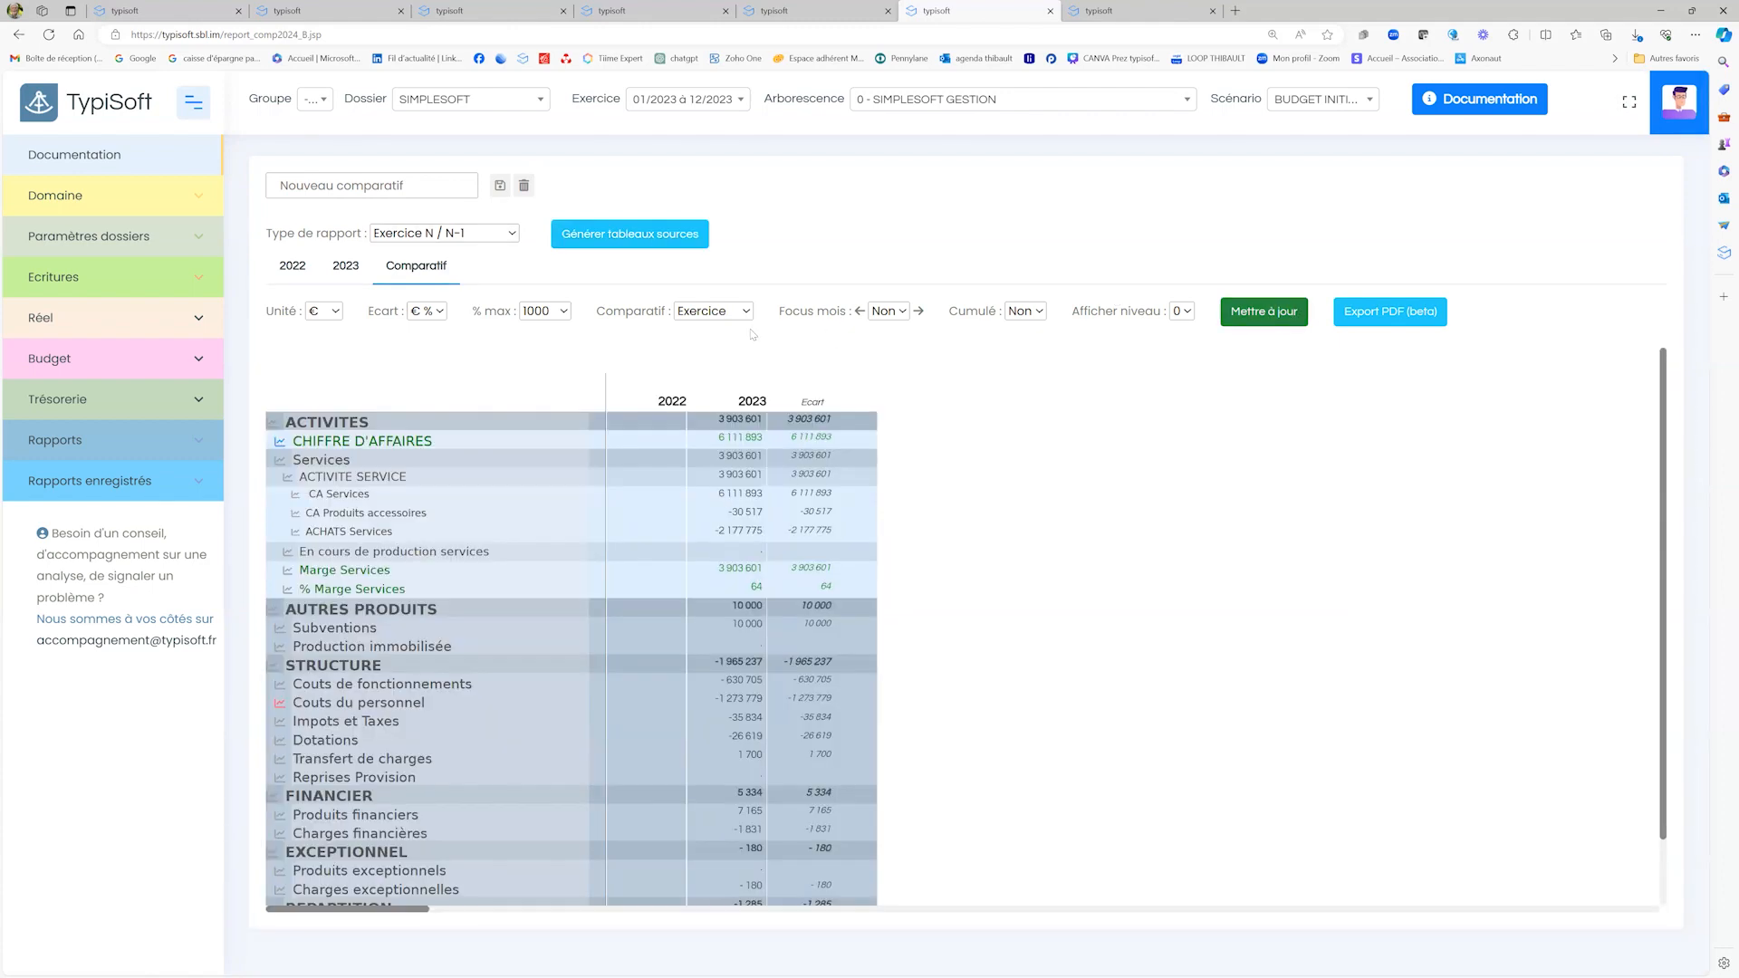
Step: Set the 2022 source table to use Réel figures before the pivot date and update the N / N-1 comparison
click(300, 270)
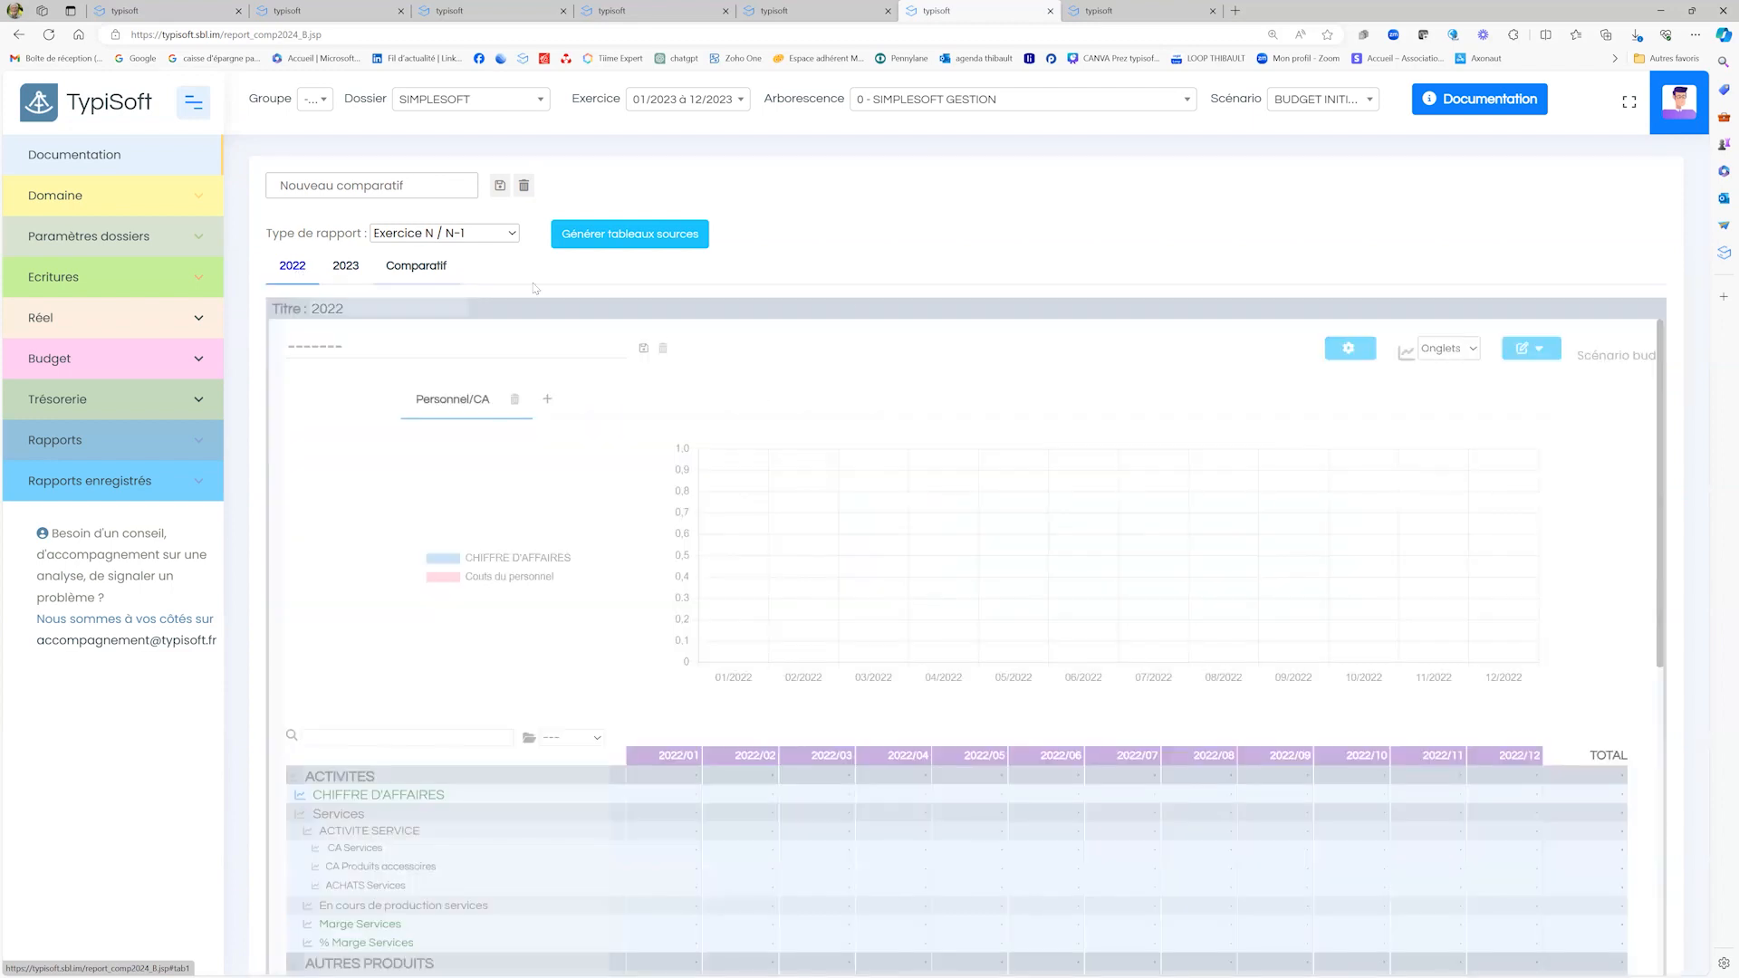
click(1349, 349)
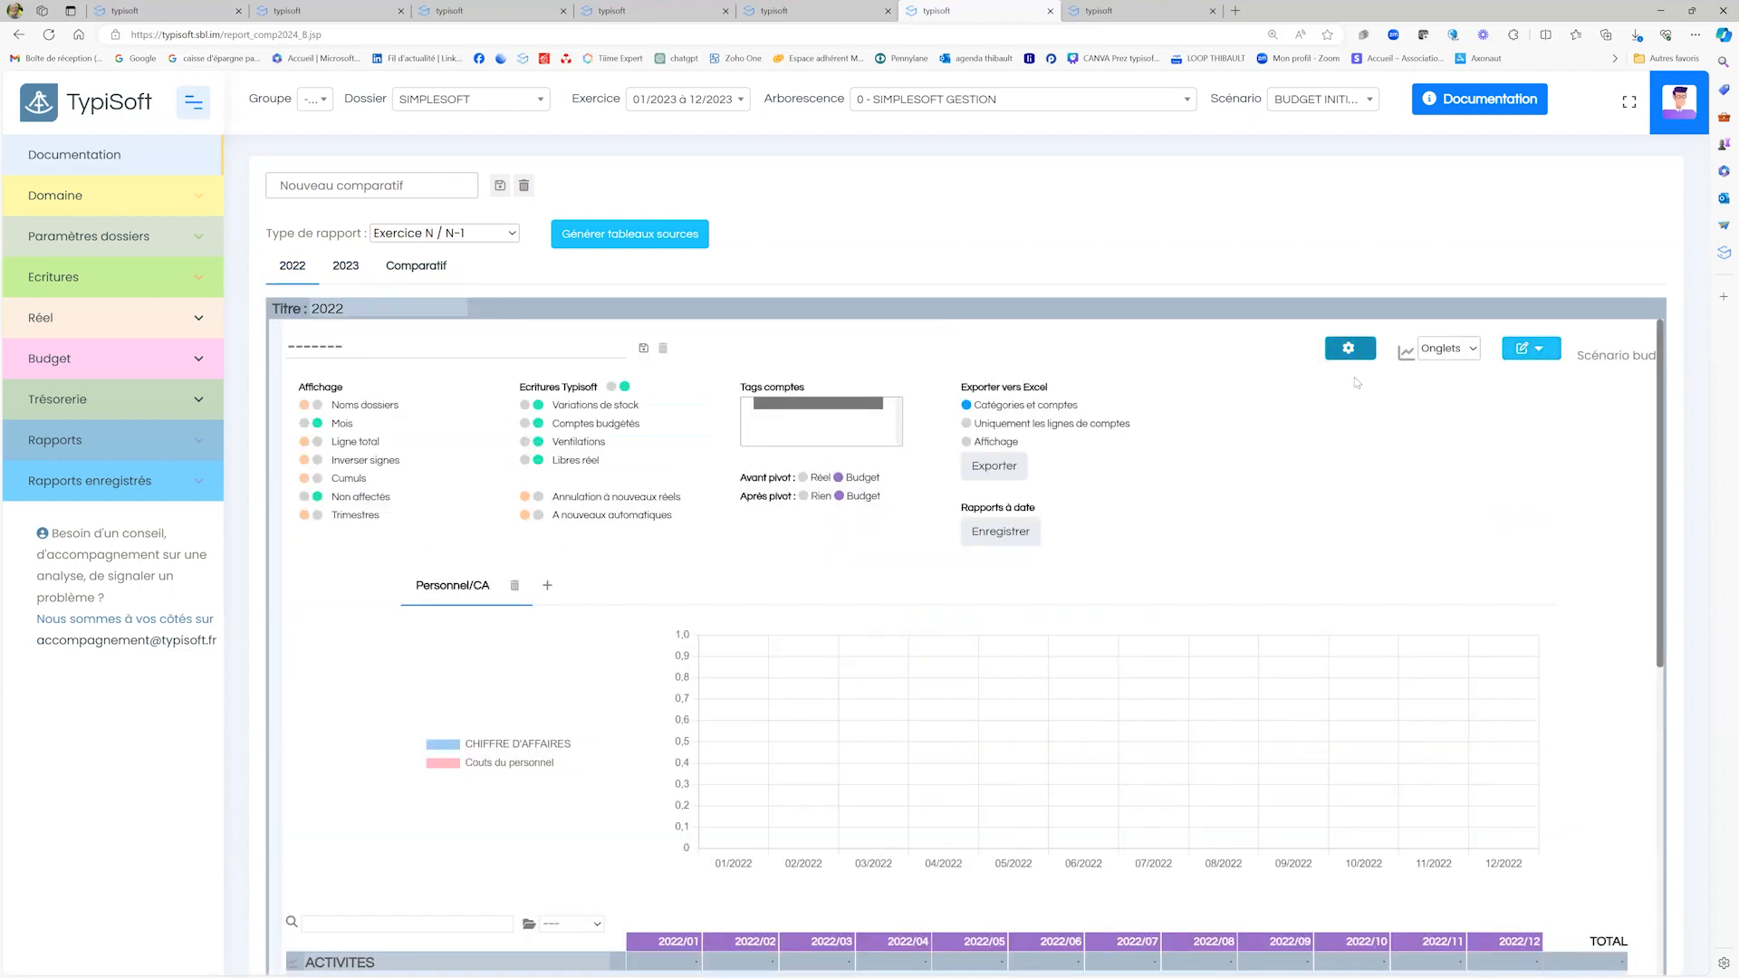
click(803, 479)
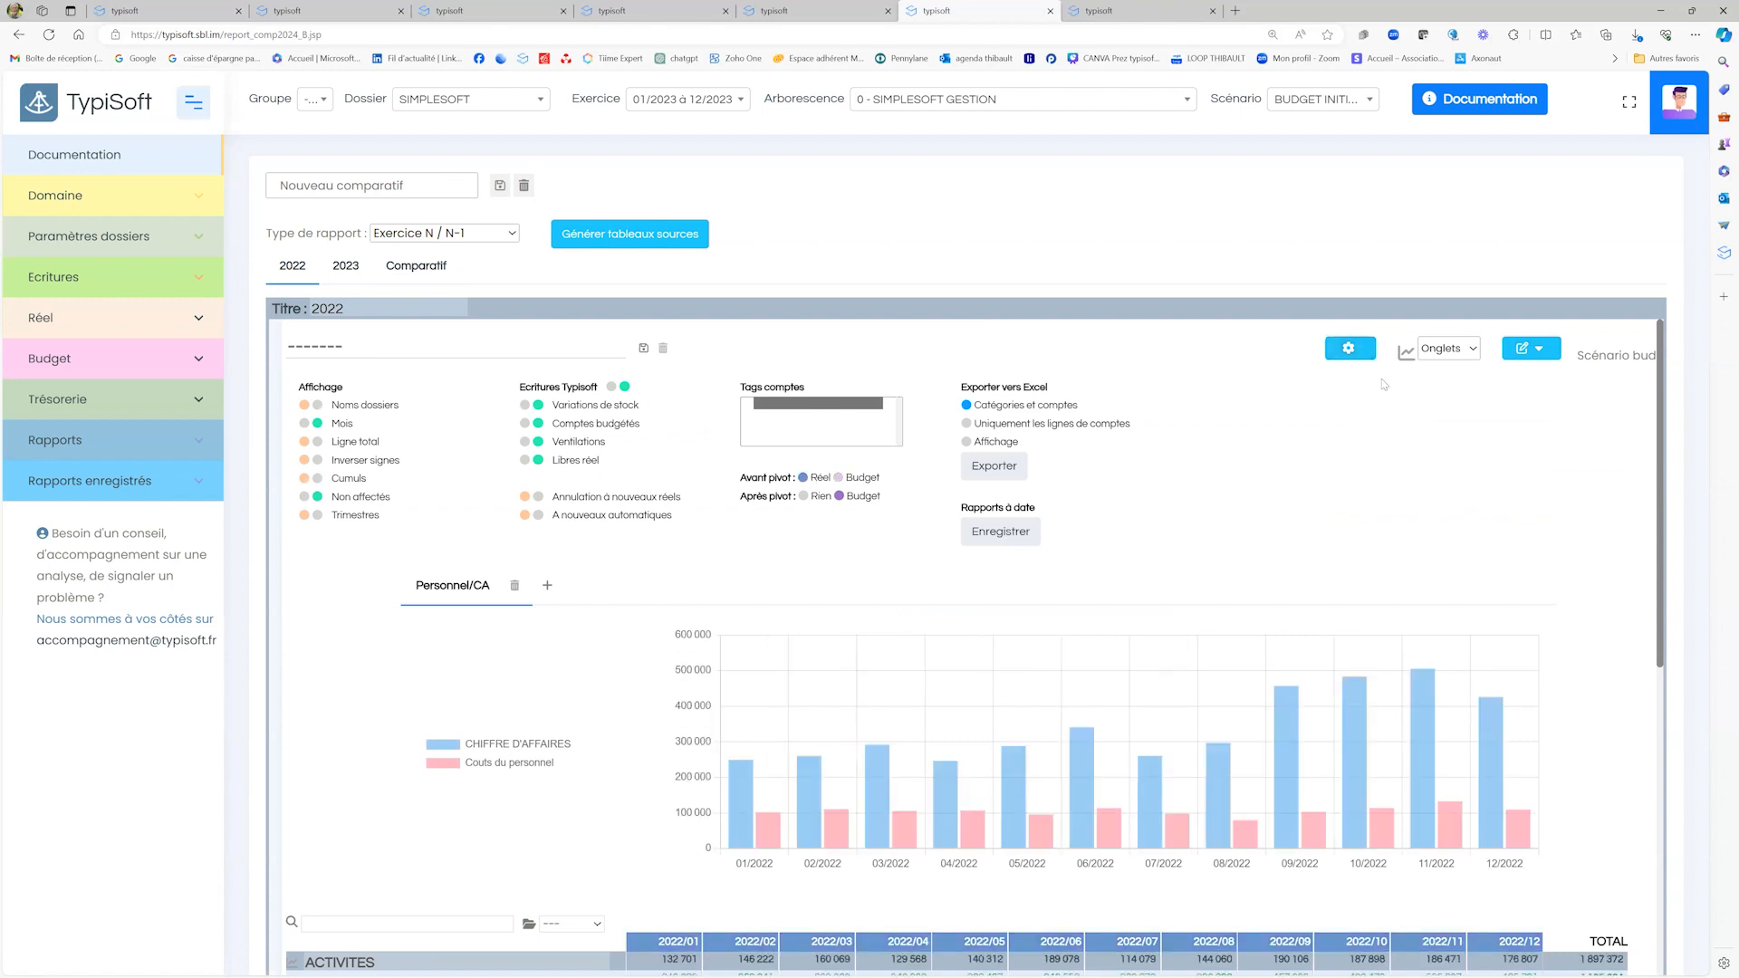
click(1349, 350)
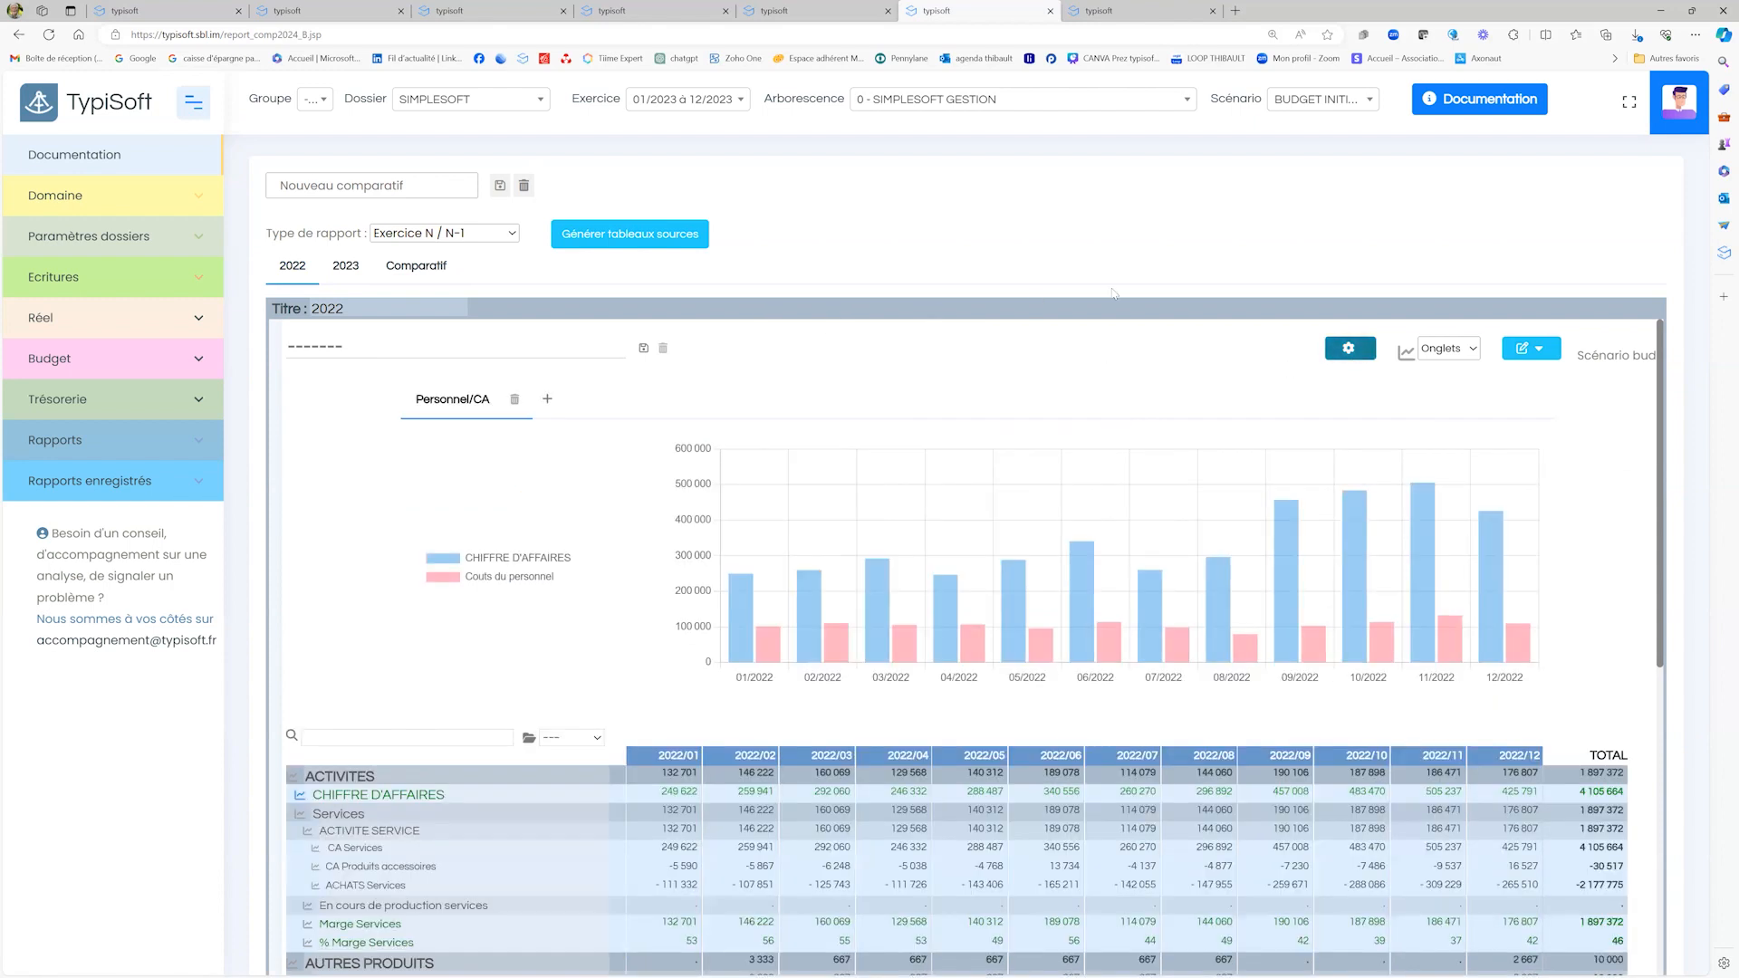
click(1350, 350)
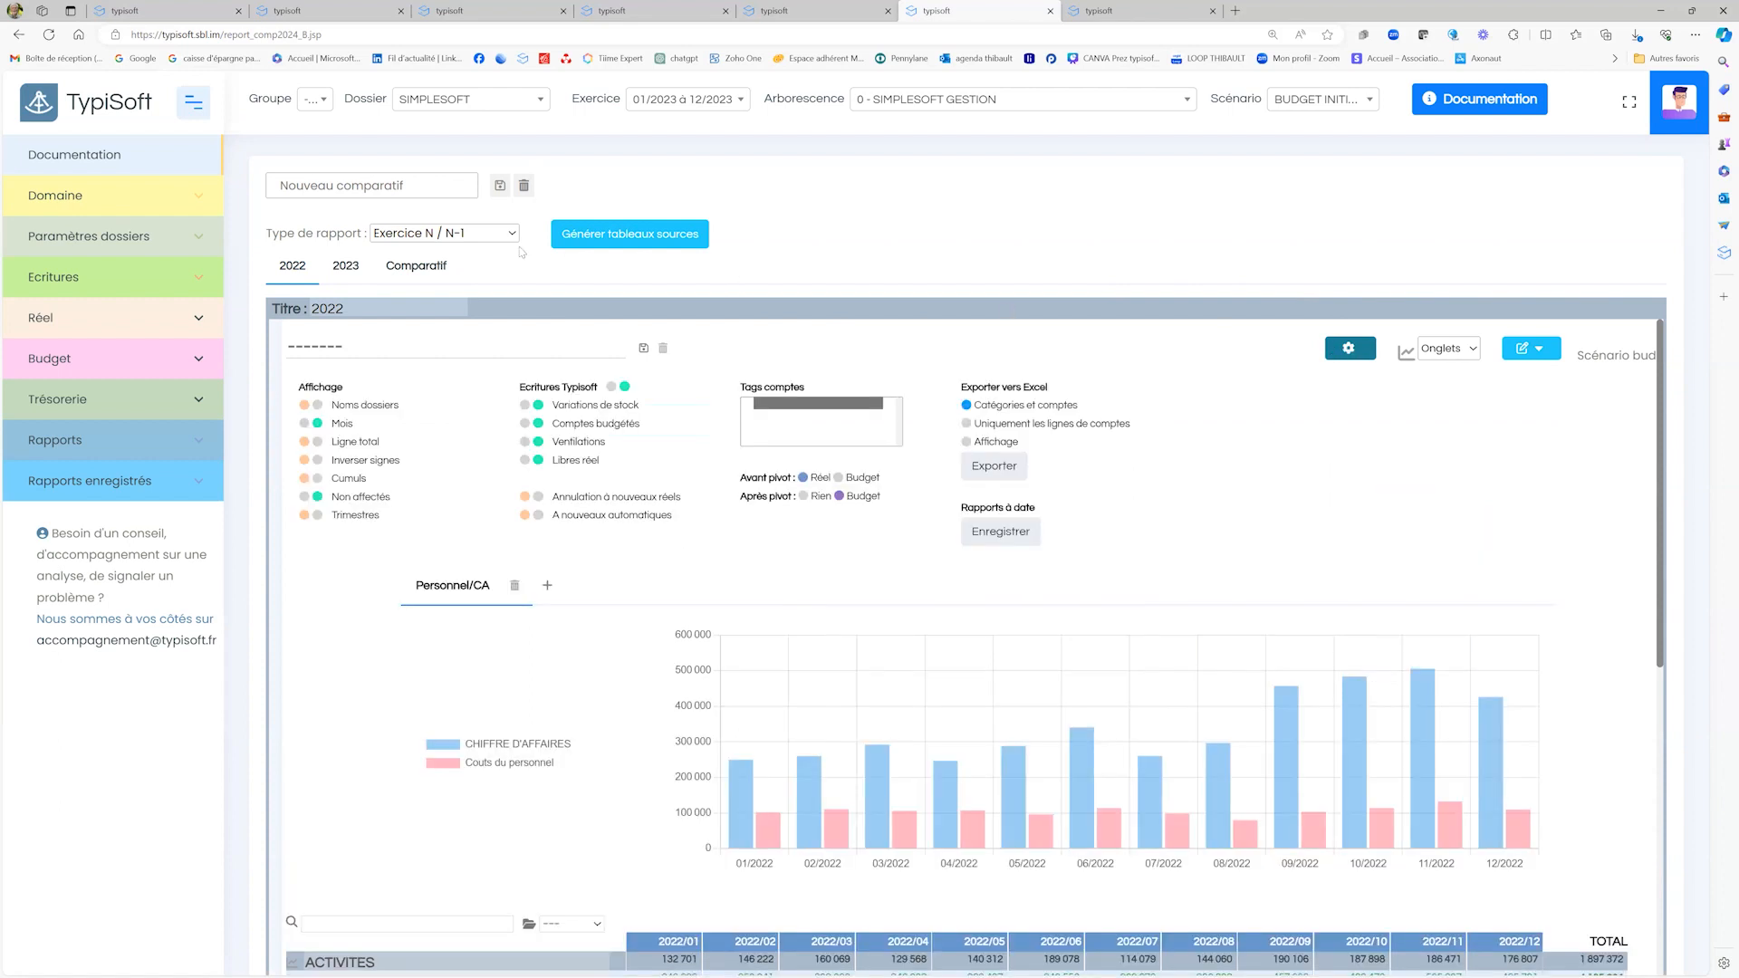
click(415, 266)
click(1247, 315)
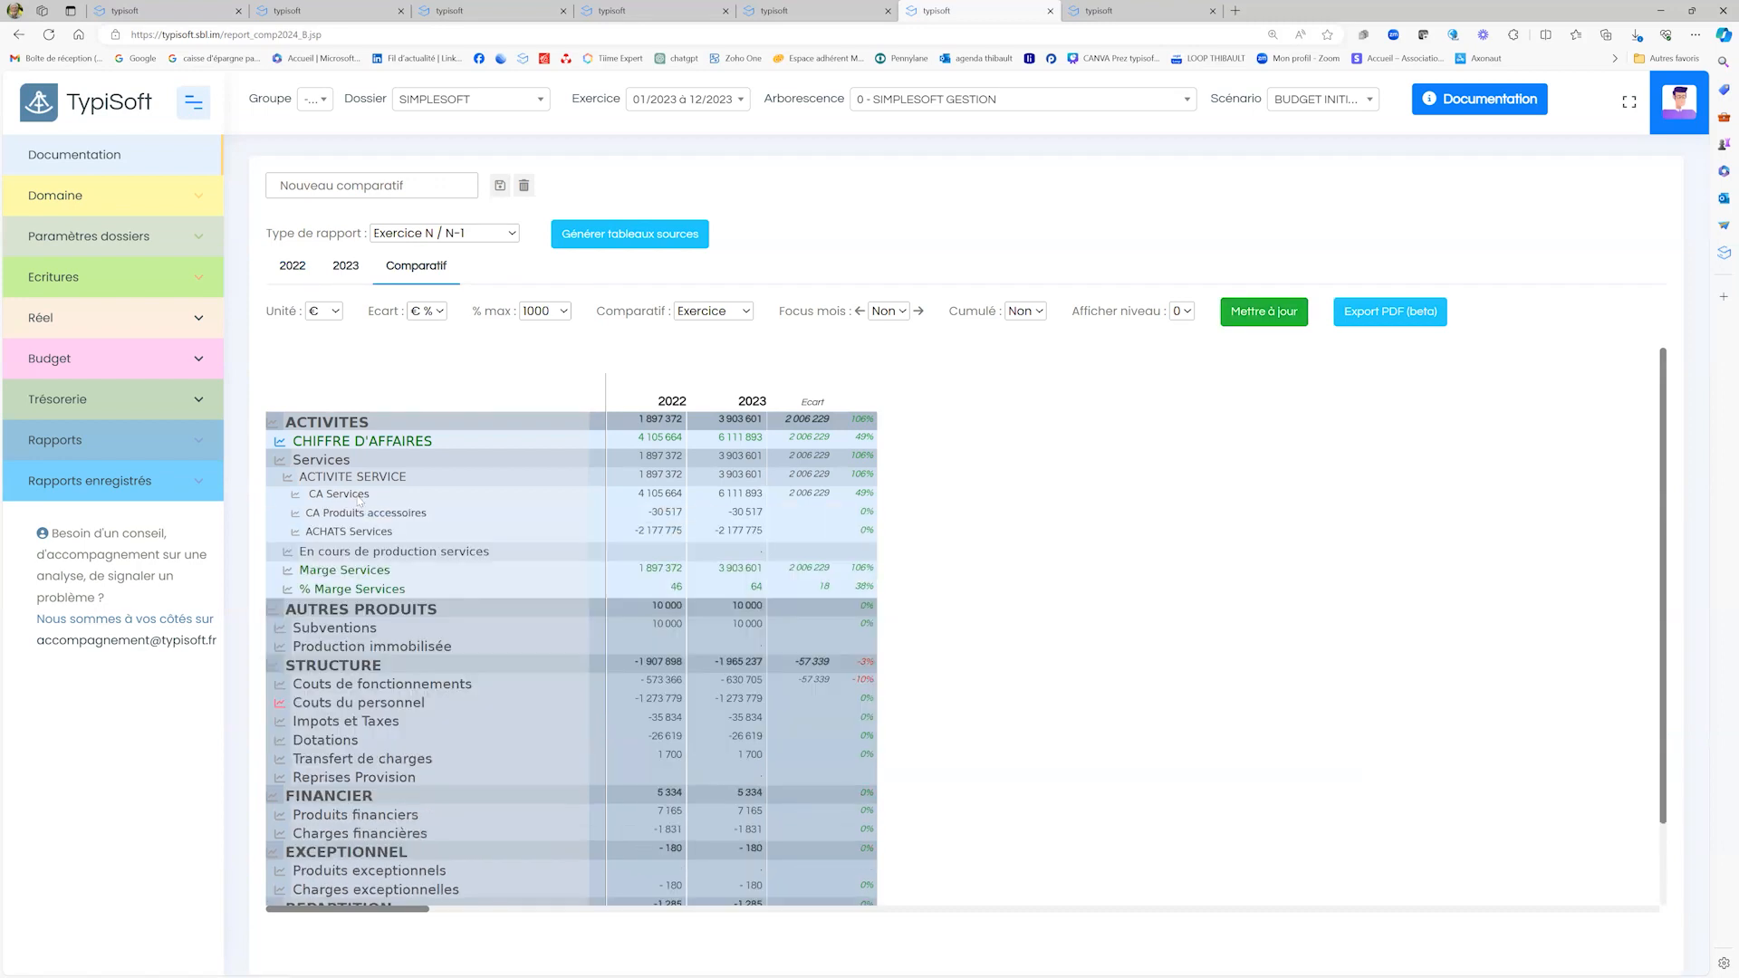
Step: Switch the report type to Multi exercices, exclude 01/2024 à 12/2024, and generate the source tables
click(485, 239)
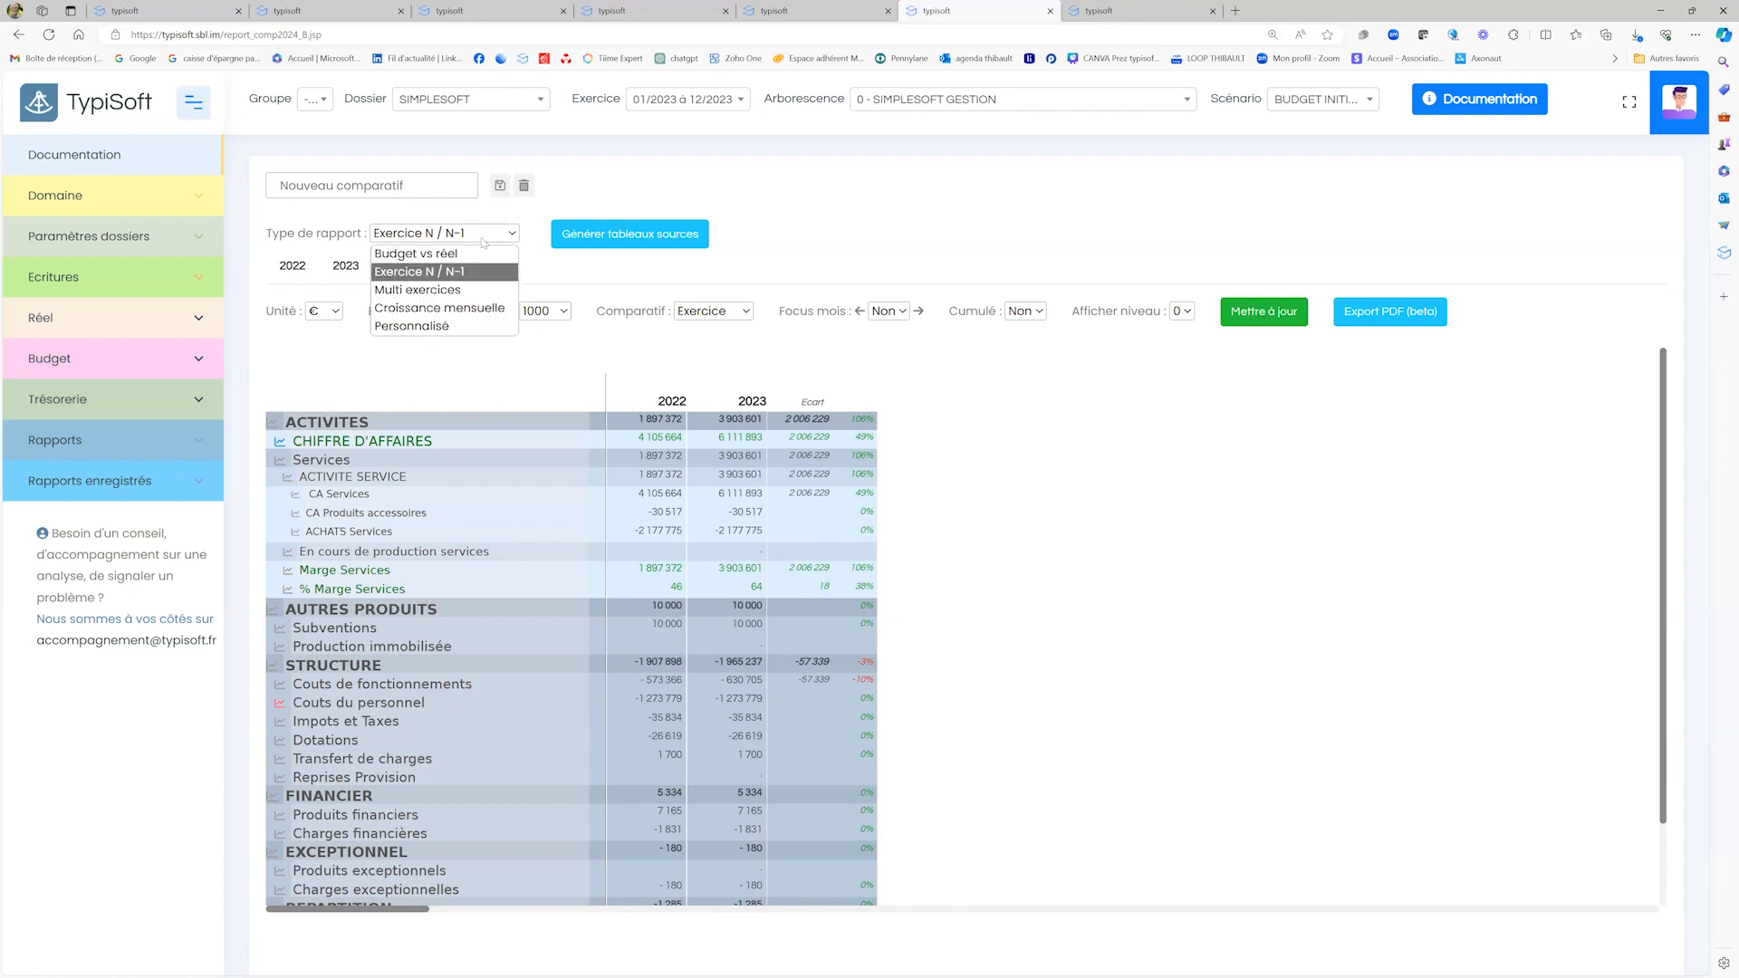
click(453, 294)
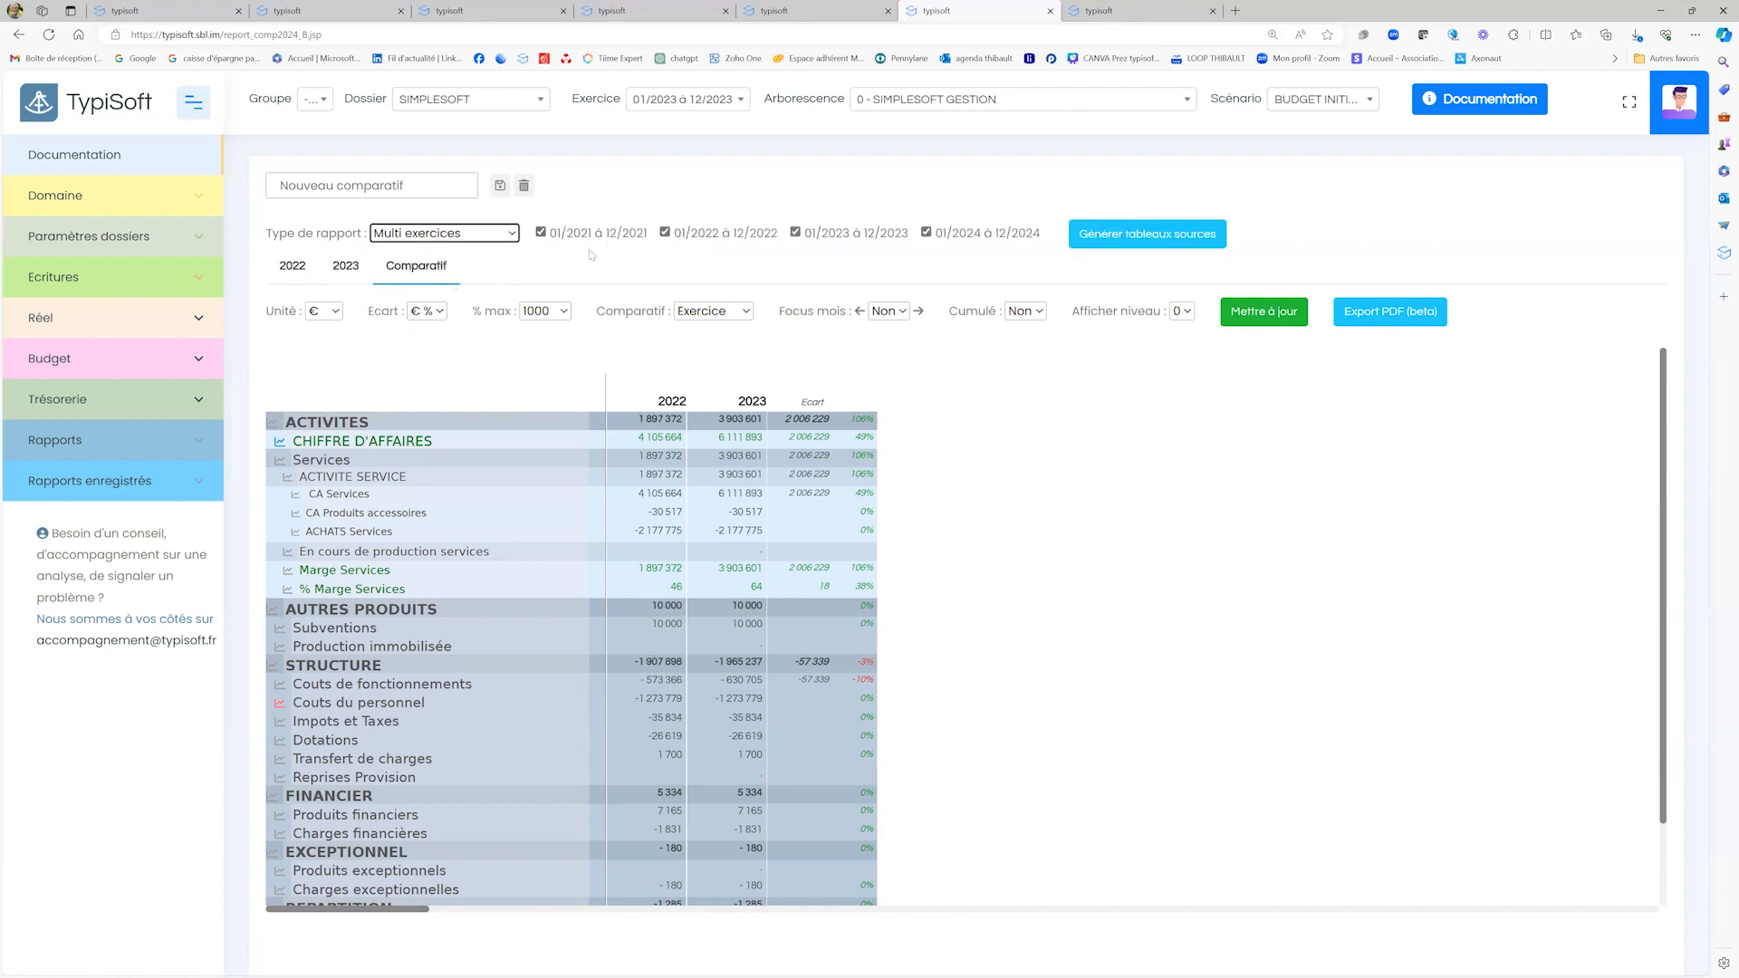
click(926, 233)
click(1186, 237)
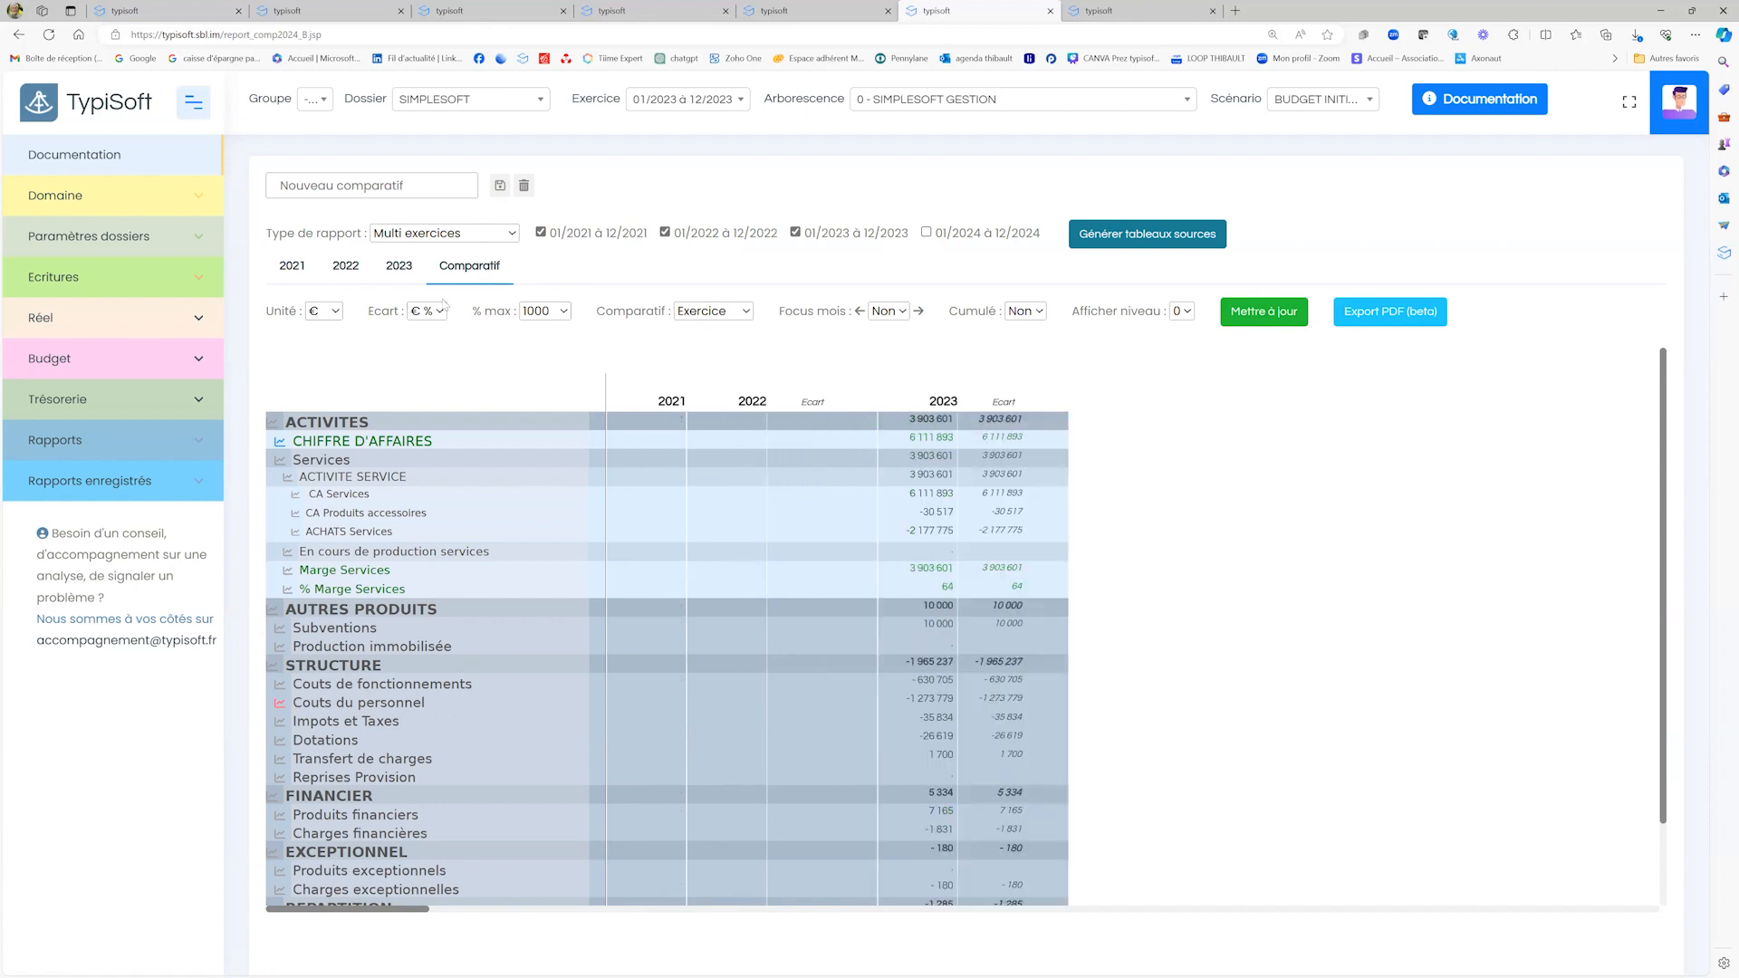
Step: Set the 2021 source table to use Réel figures before the pivot date
click(292, 267)
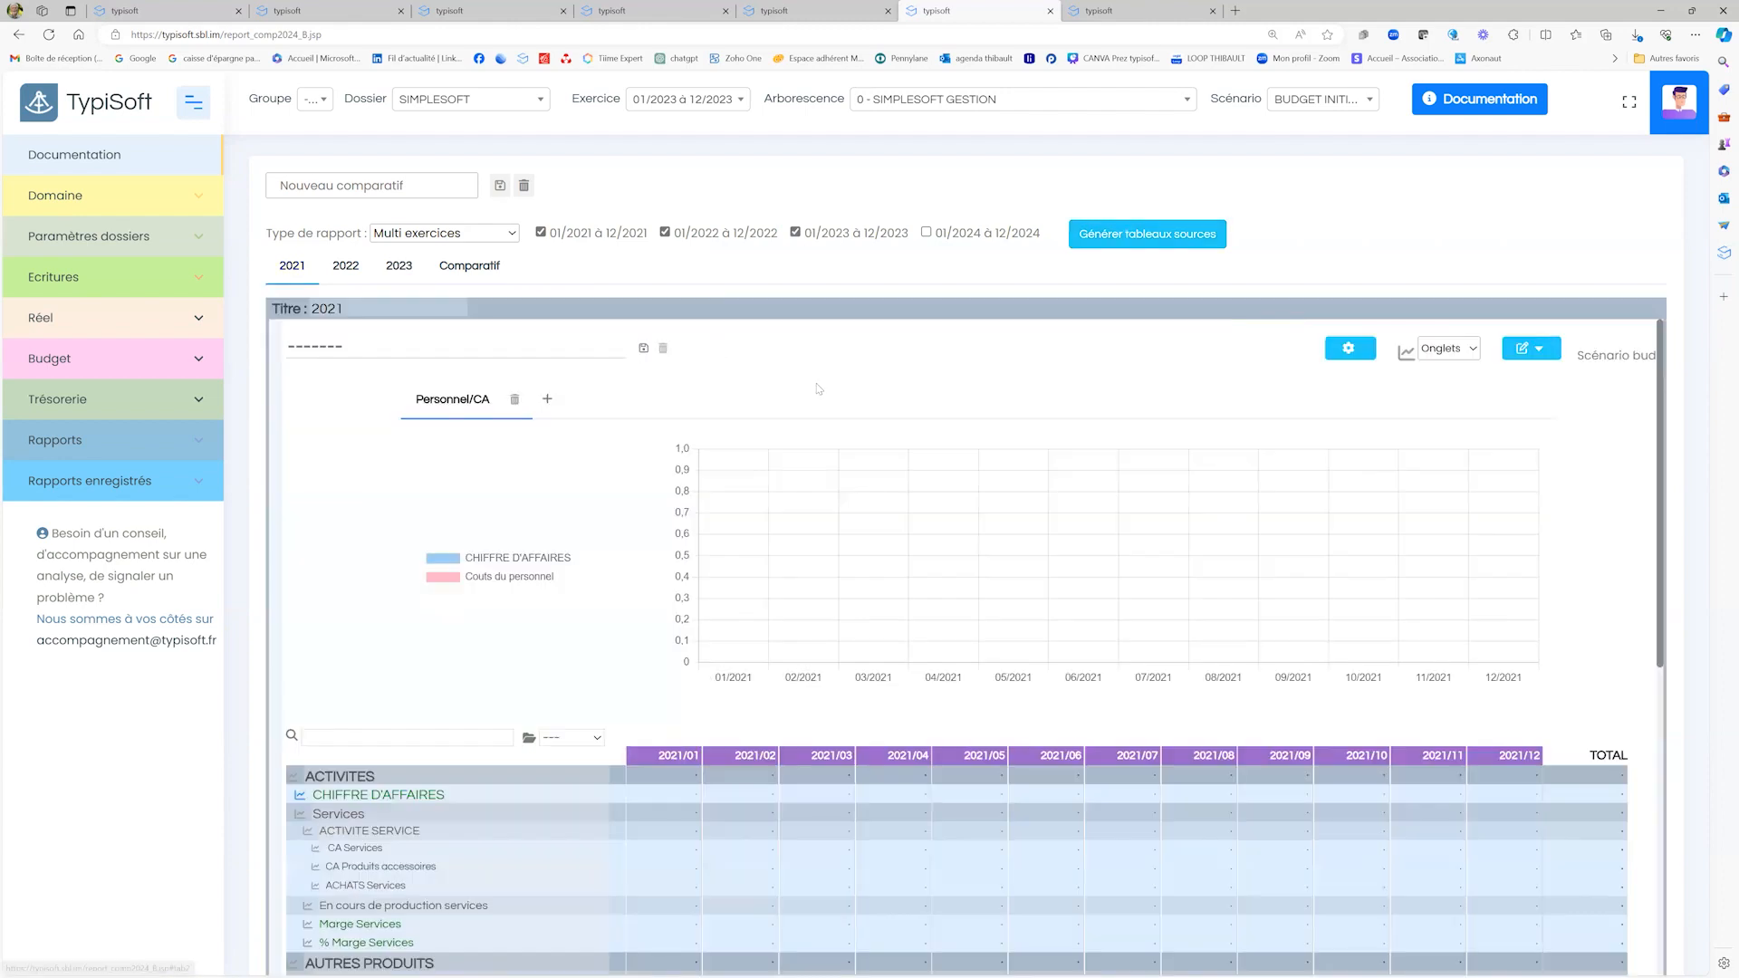
click(1348, 349)
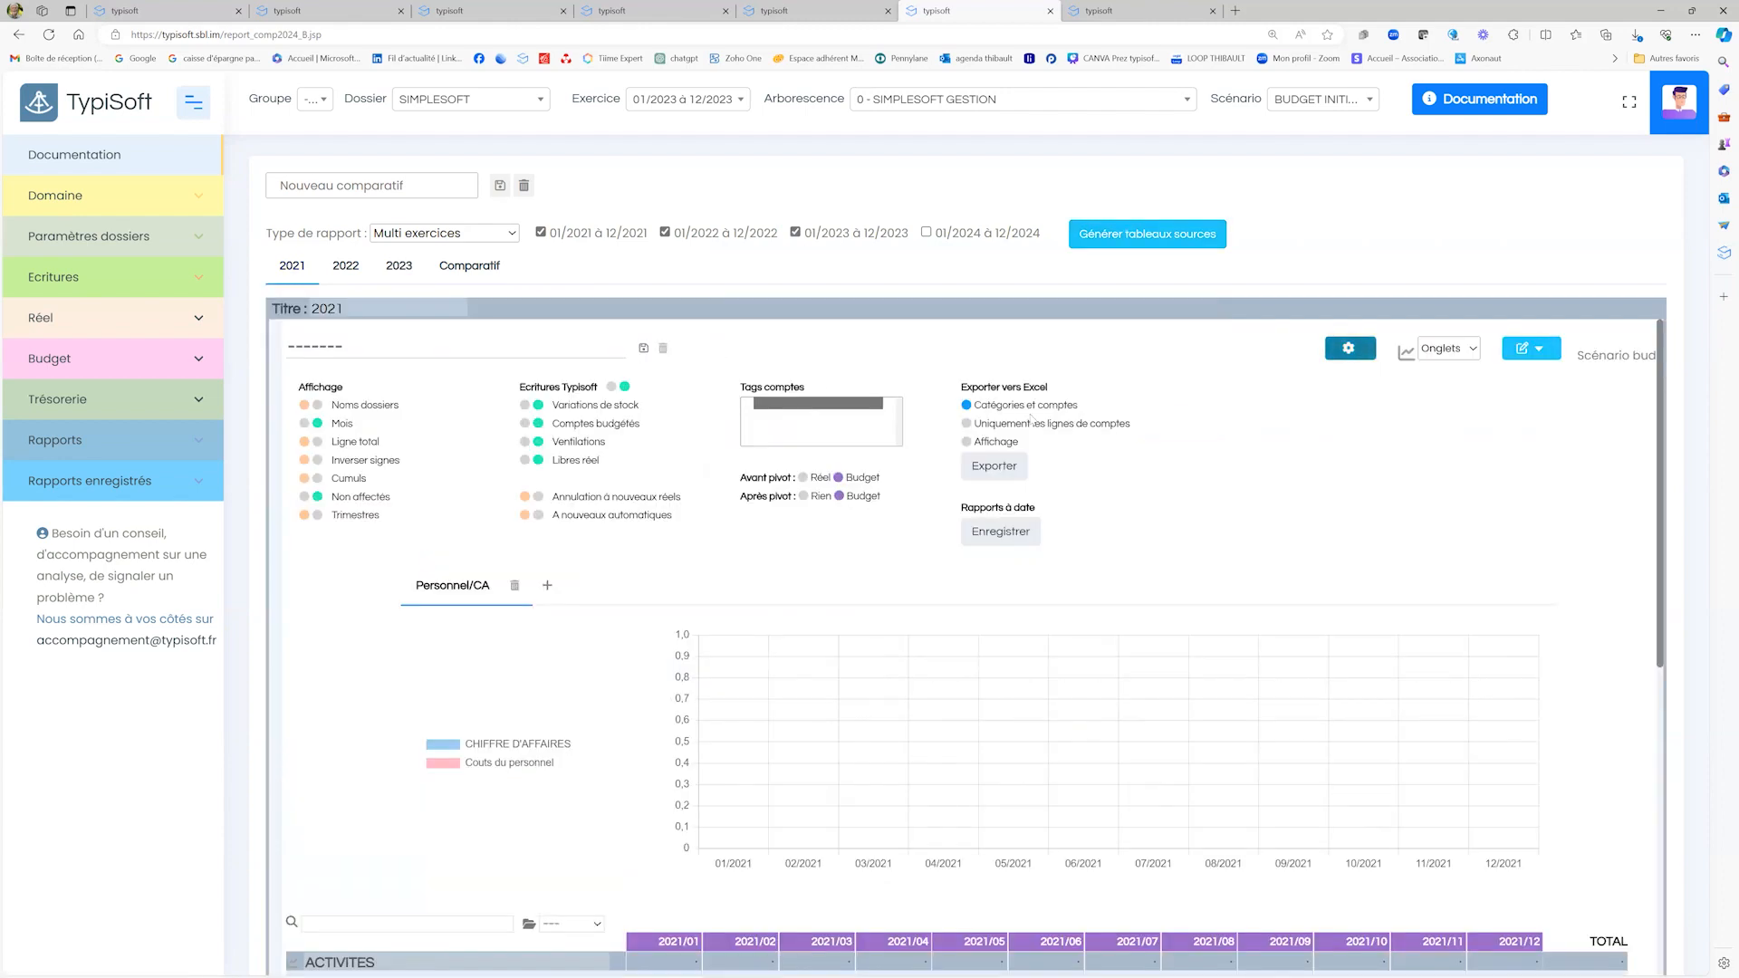
click(805, 478)
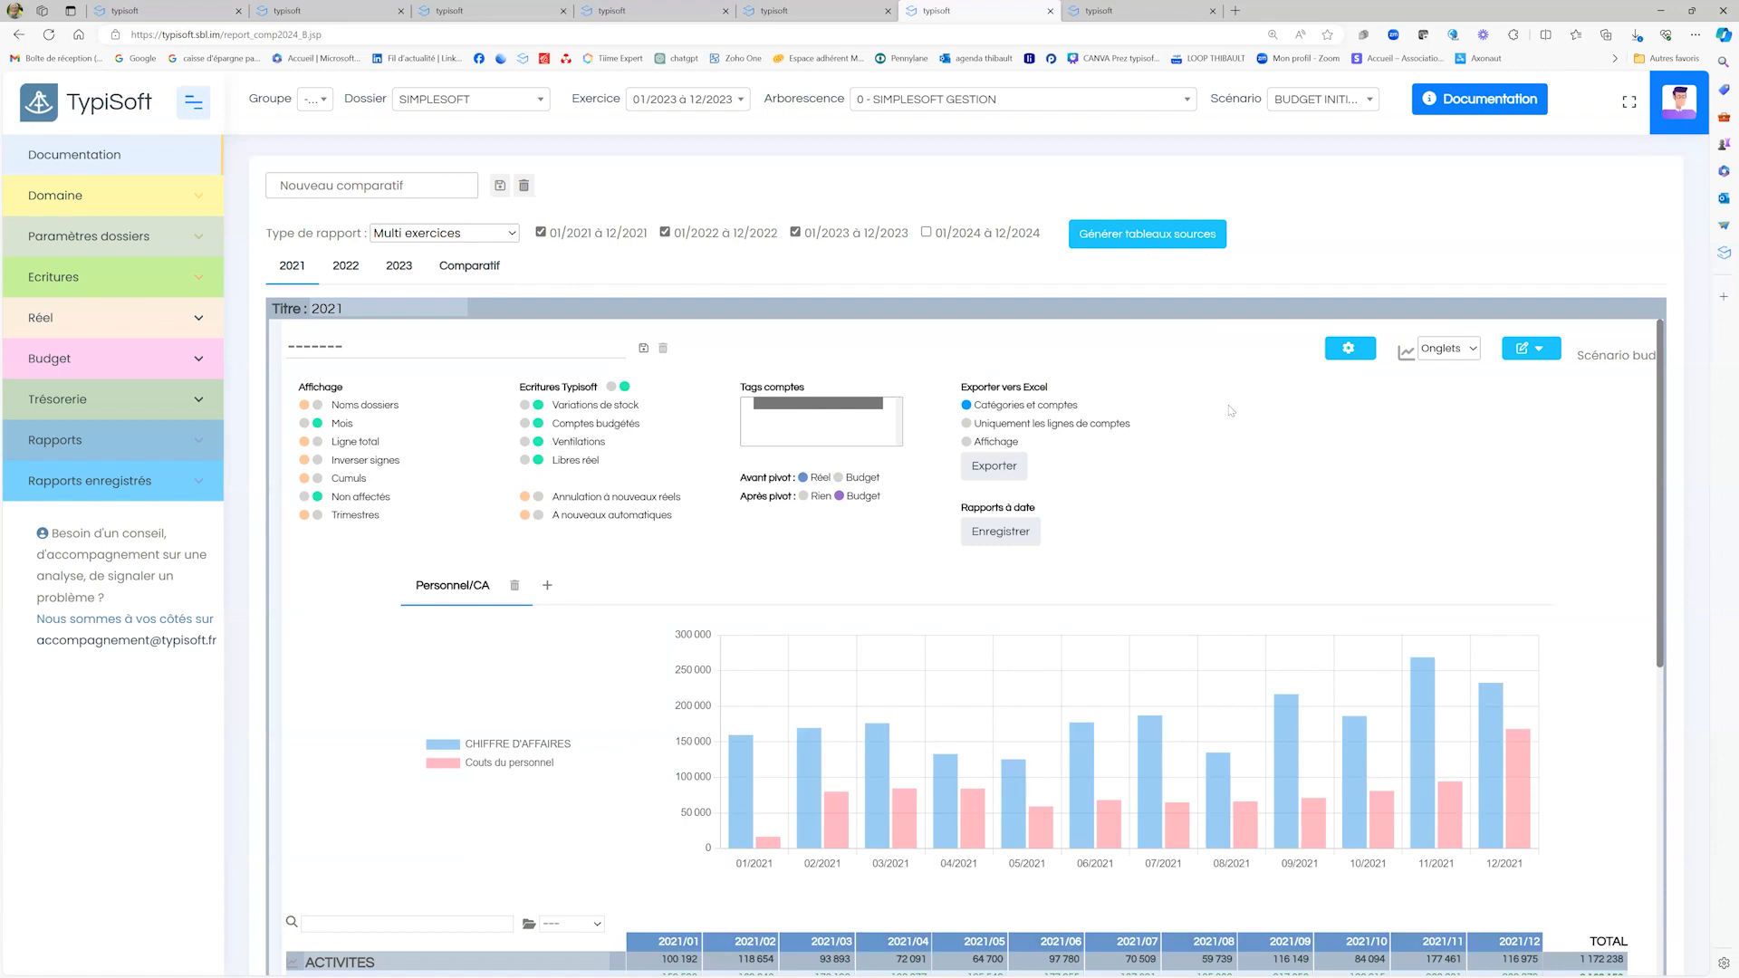
click(1349, 349)
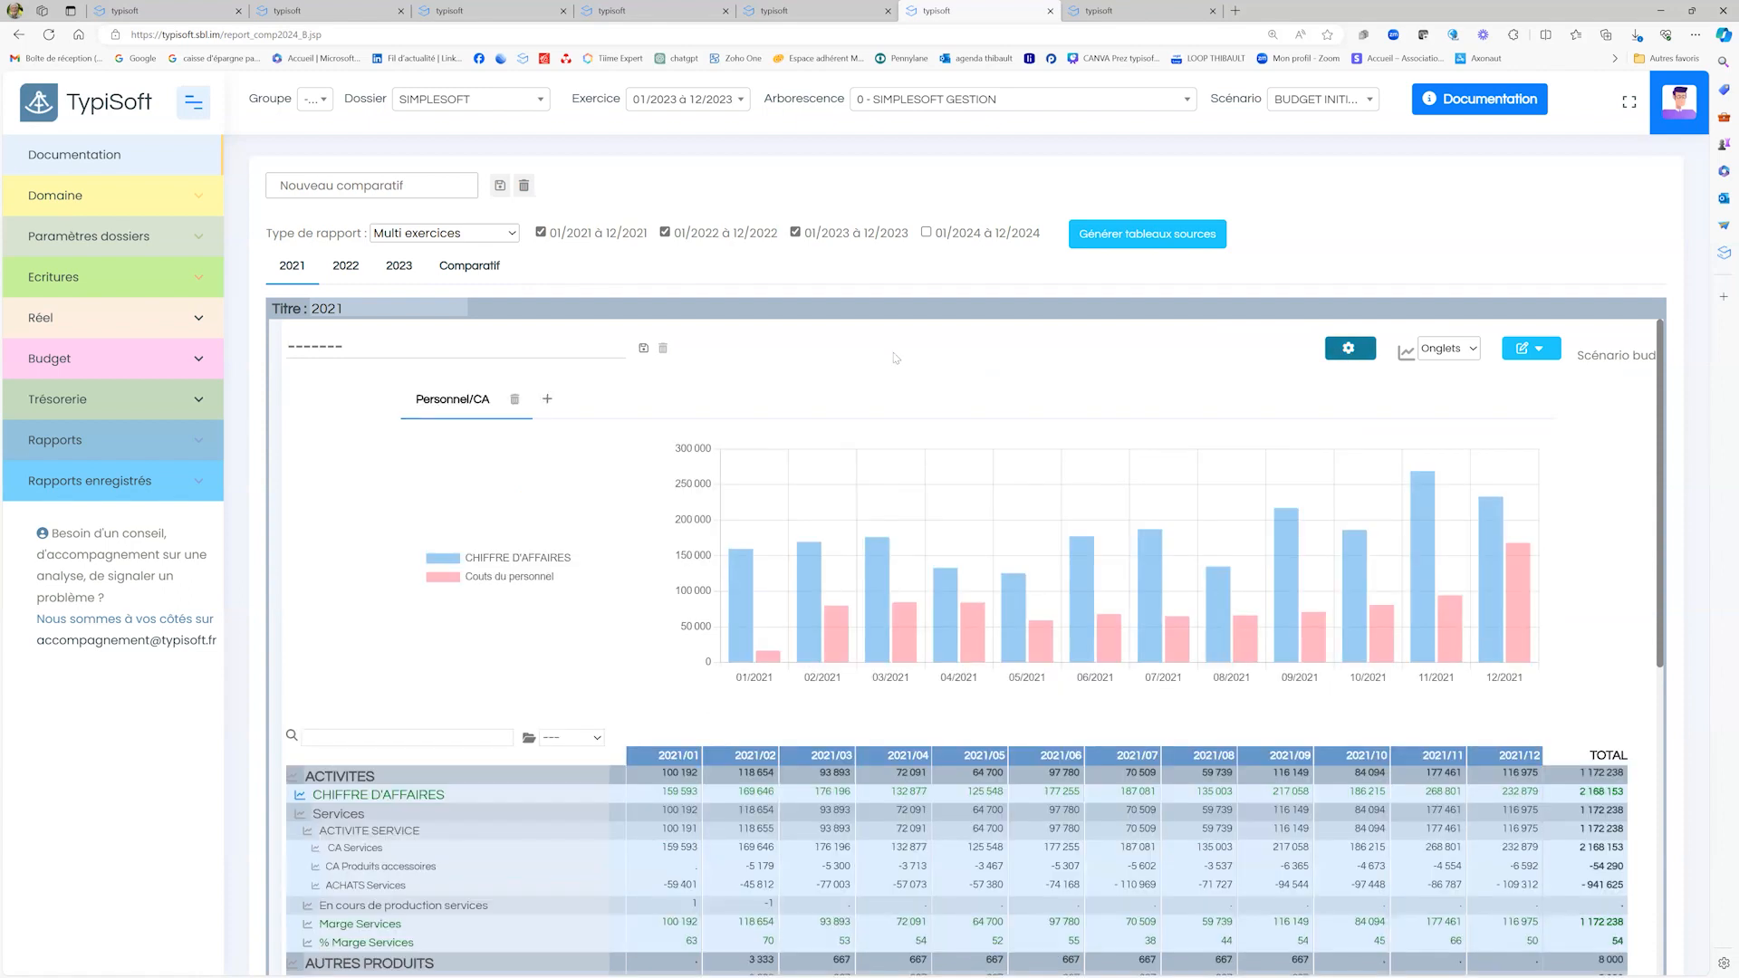
Step: Set the 2022 source table to use Réel figures before the pivot date
click(347, 266)
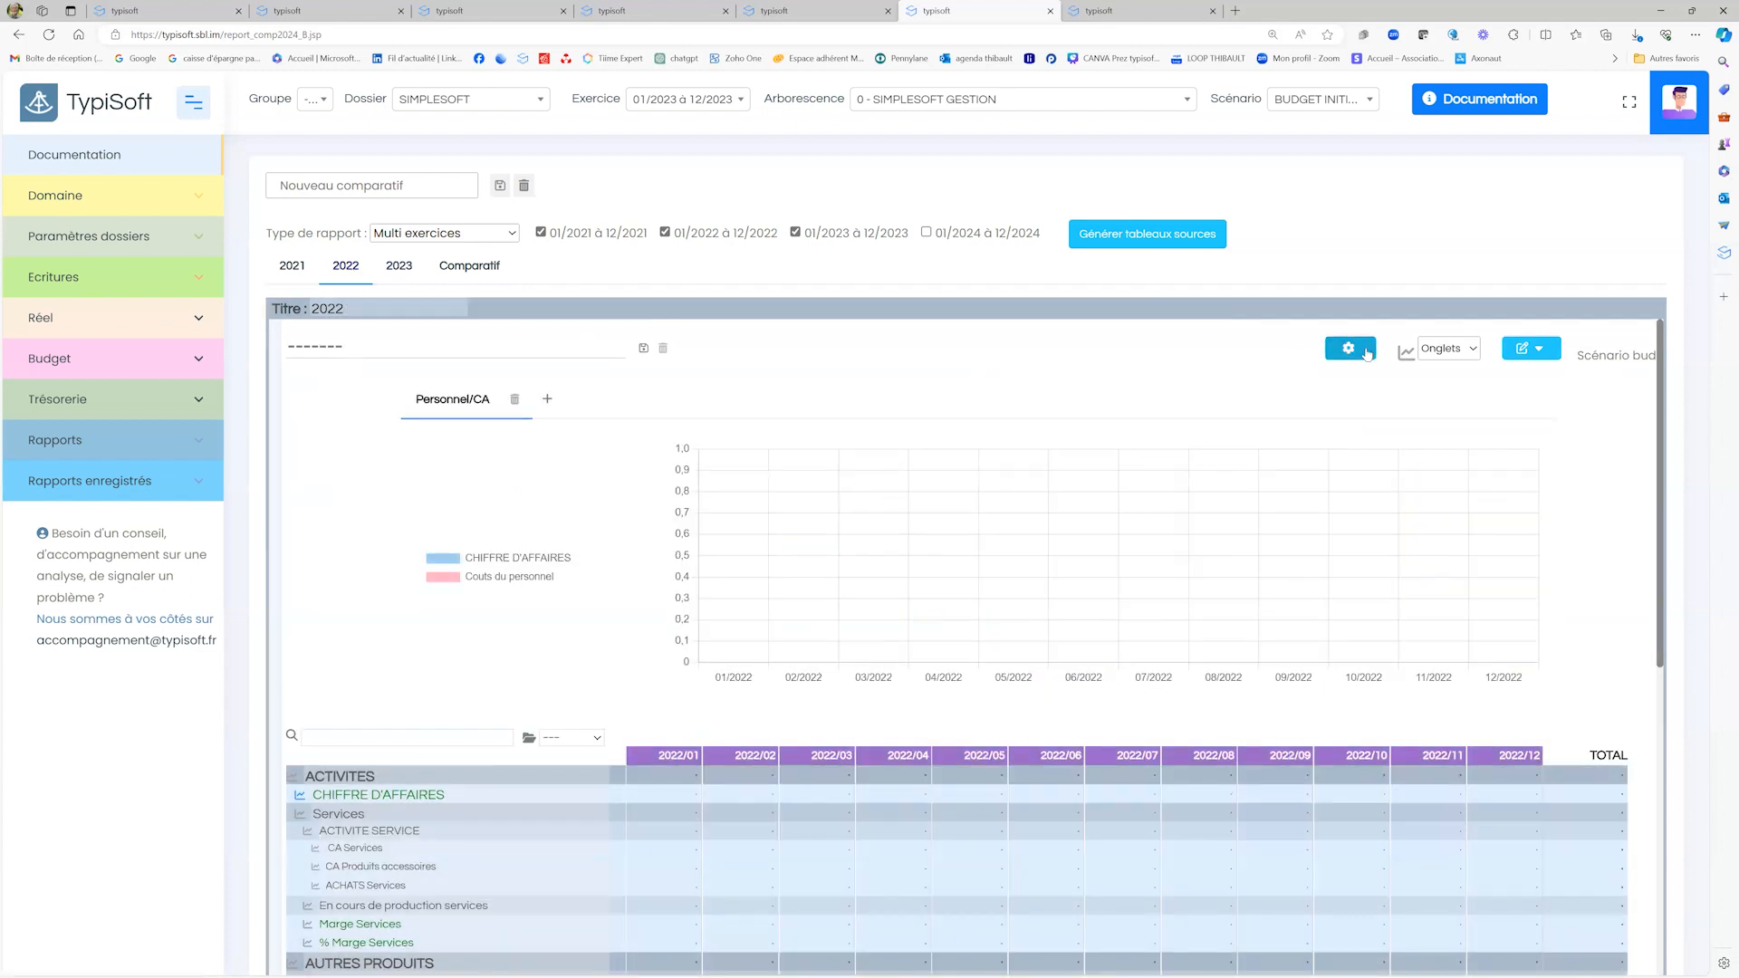
click(1354, 353)
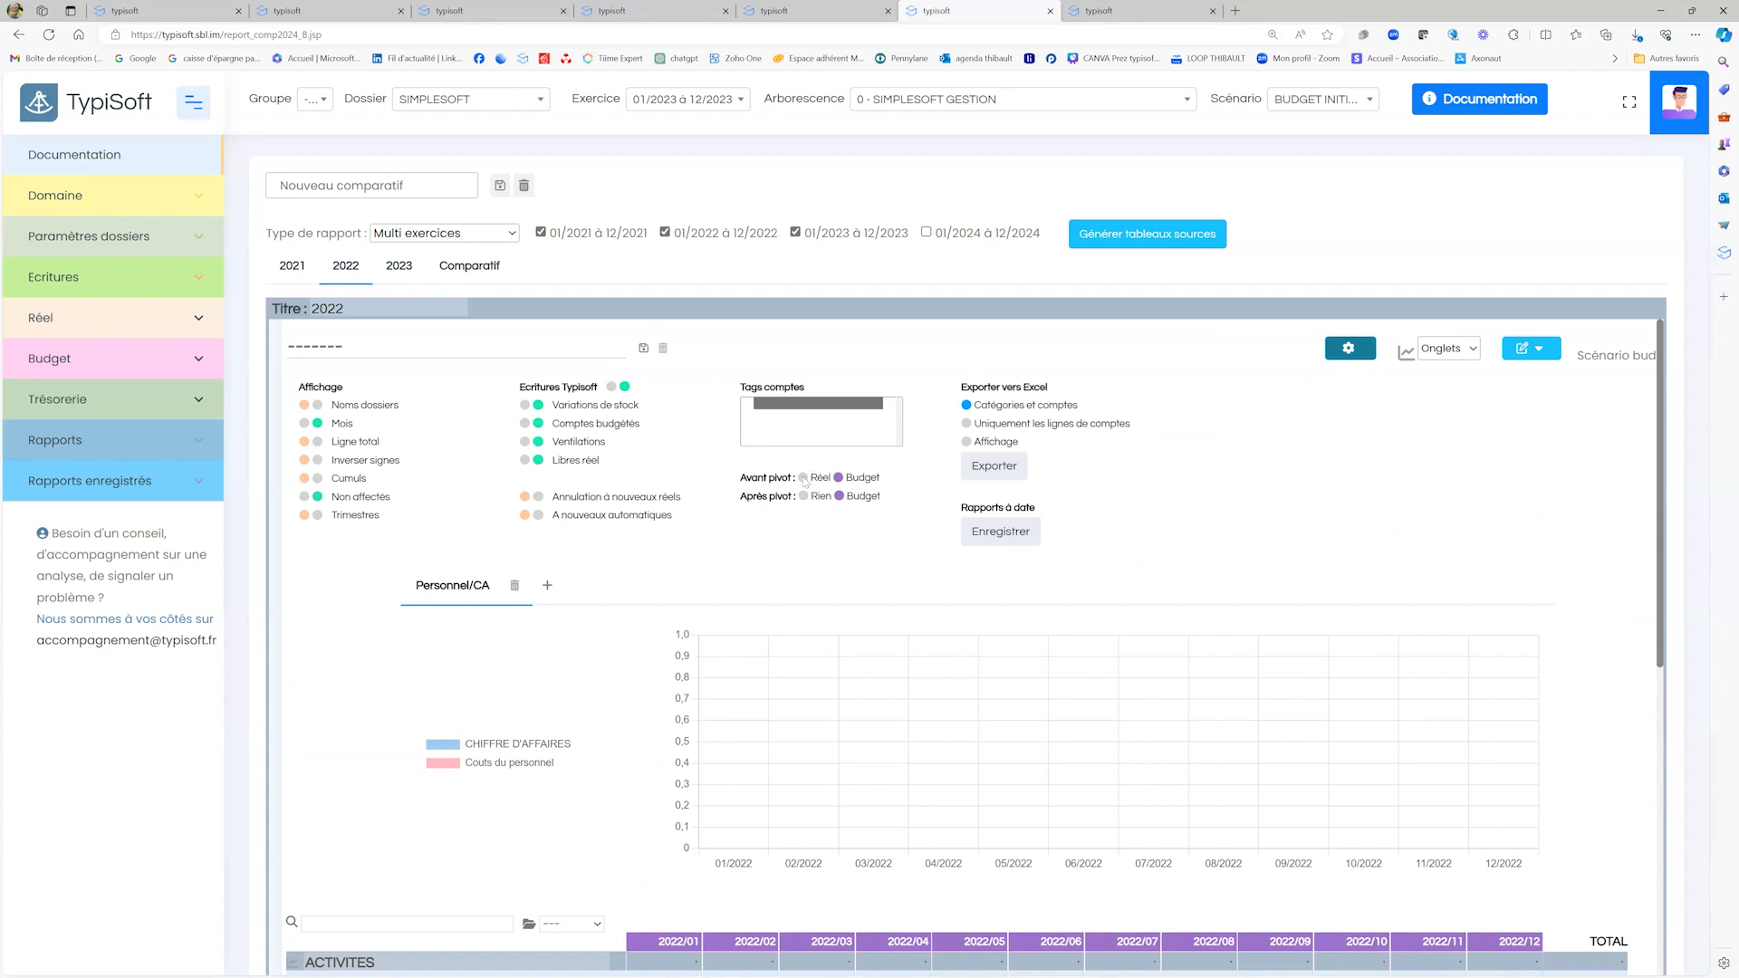
click(1348, 349)
Step: Set the 2023 source table to use Réel figures before the pivot date
click(398, 276)
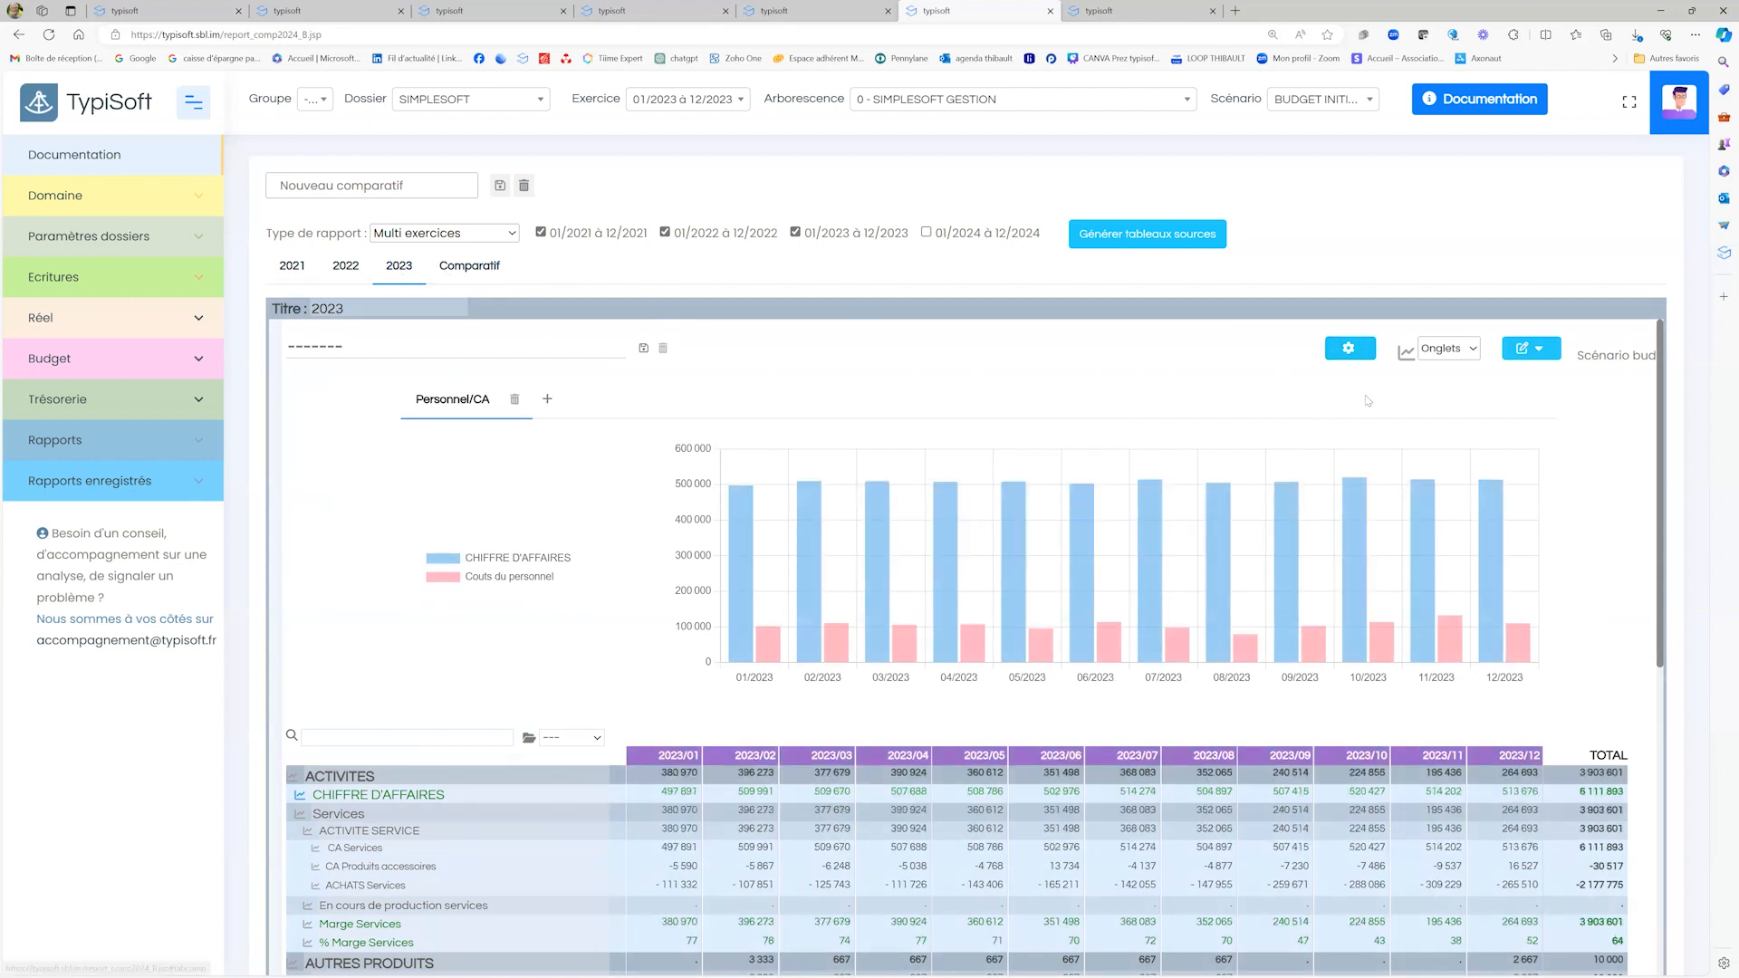
click(1348, 348)
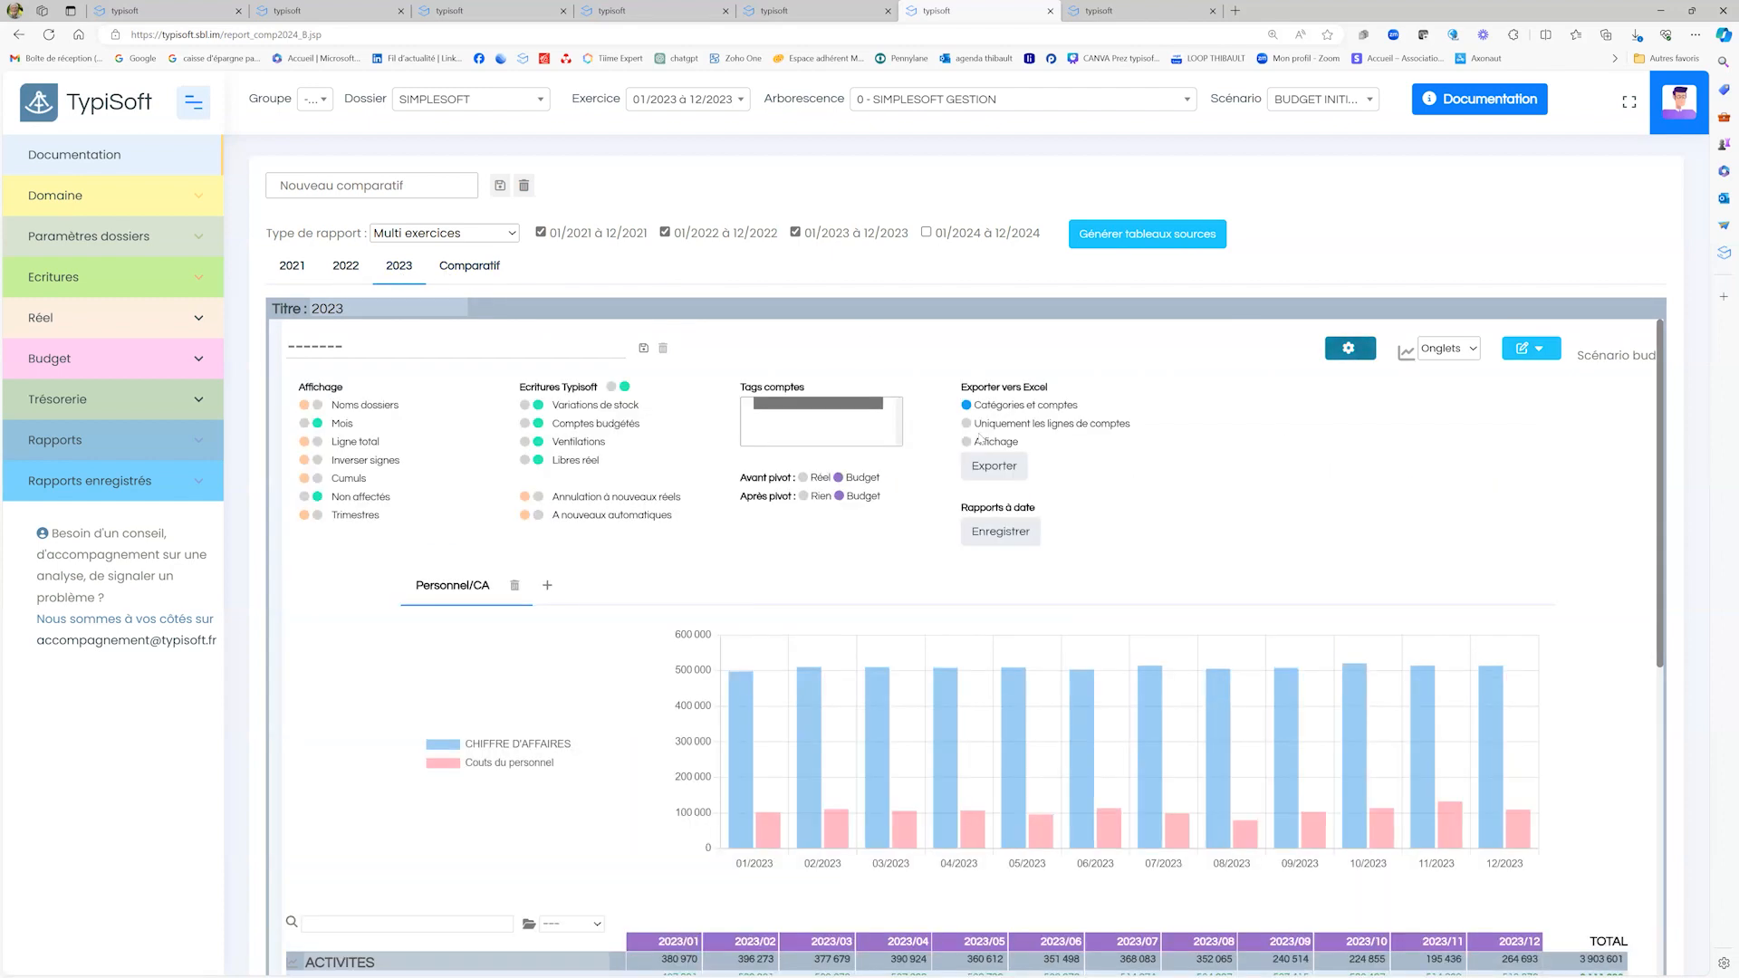
click(804, 477)
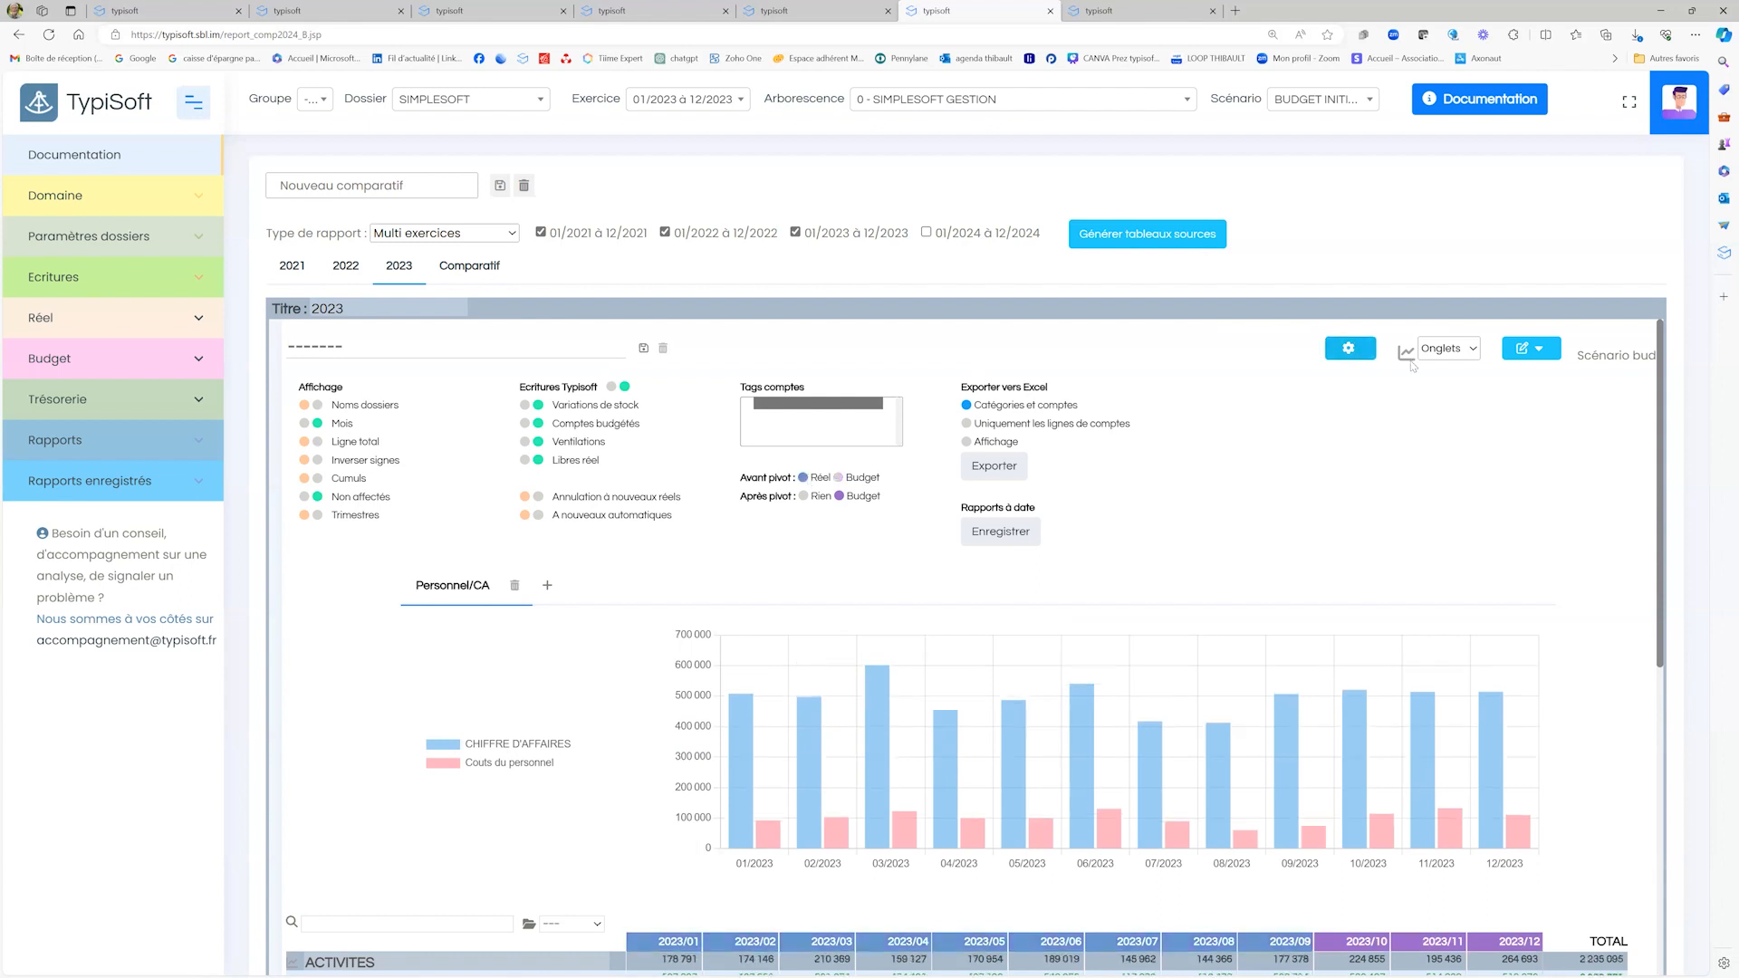
Step: Update the multi-year comparison from the source tables and remove its variance columns by setting Ecart to "-"
click(483, 269)
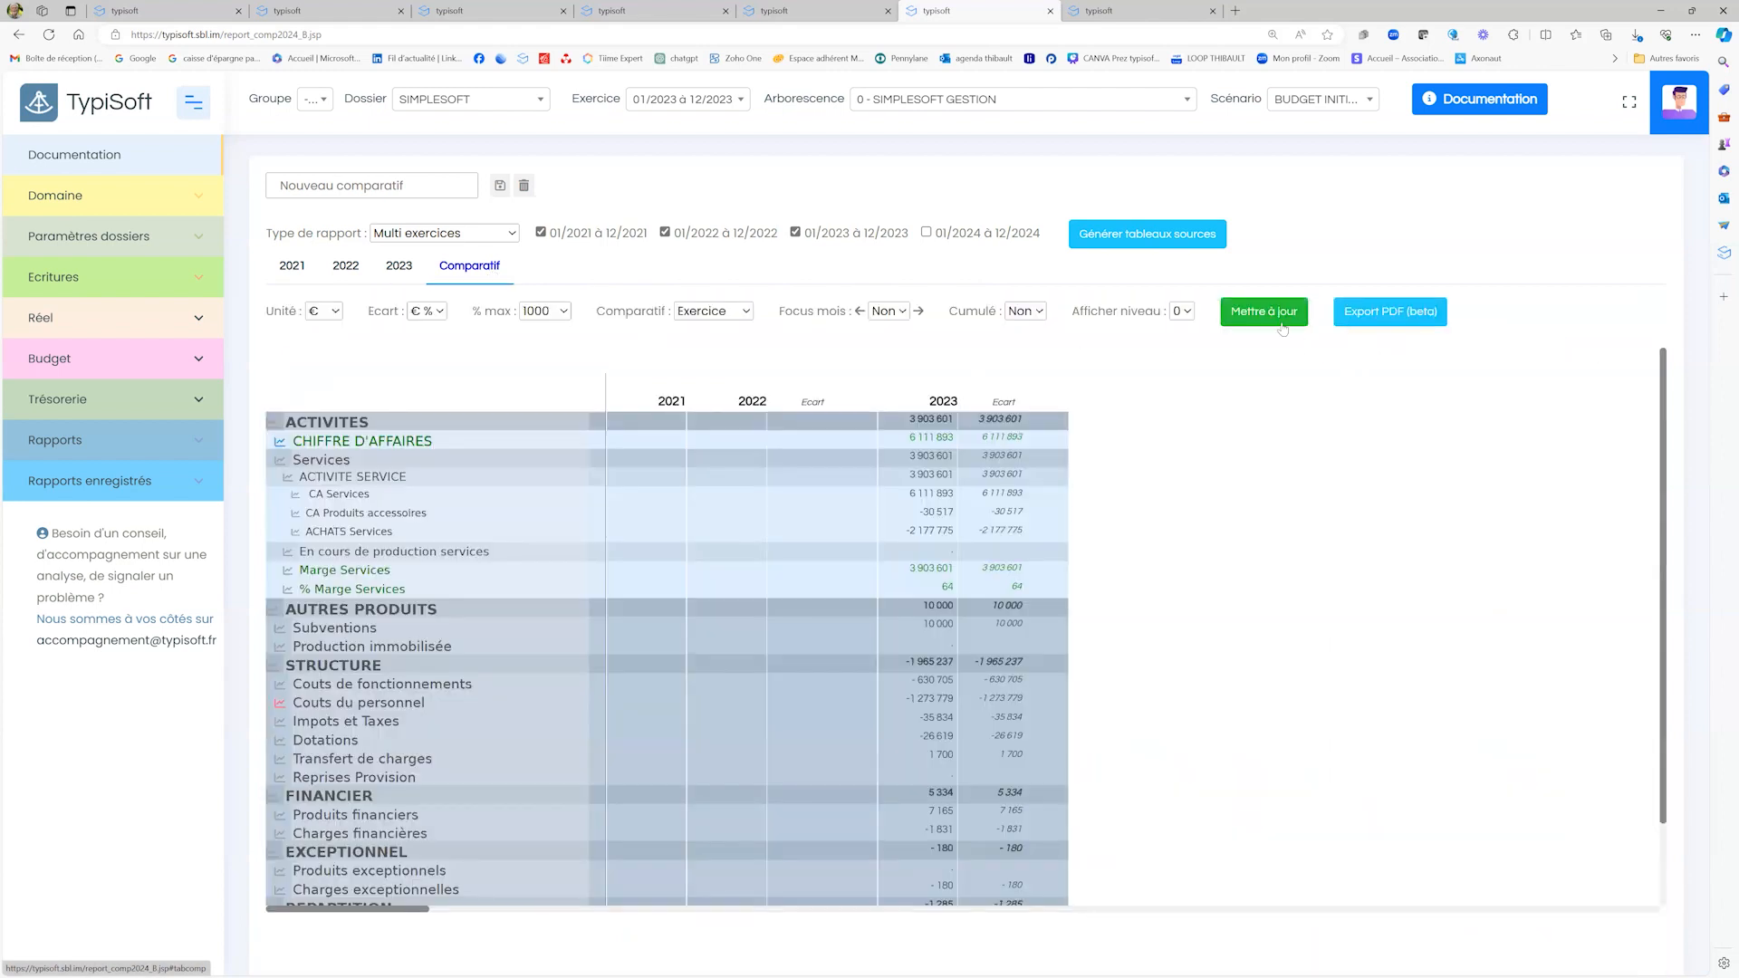
click(1266, 321)
click(440, 312)
click(424, 387)
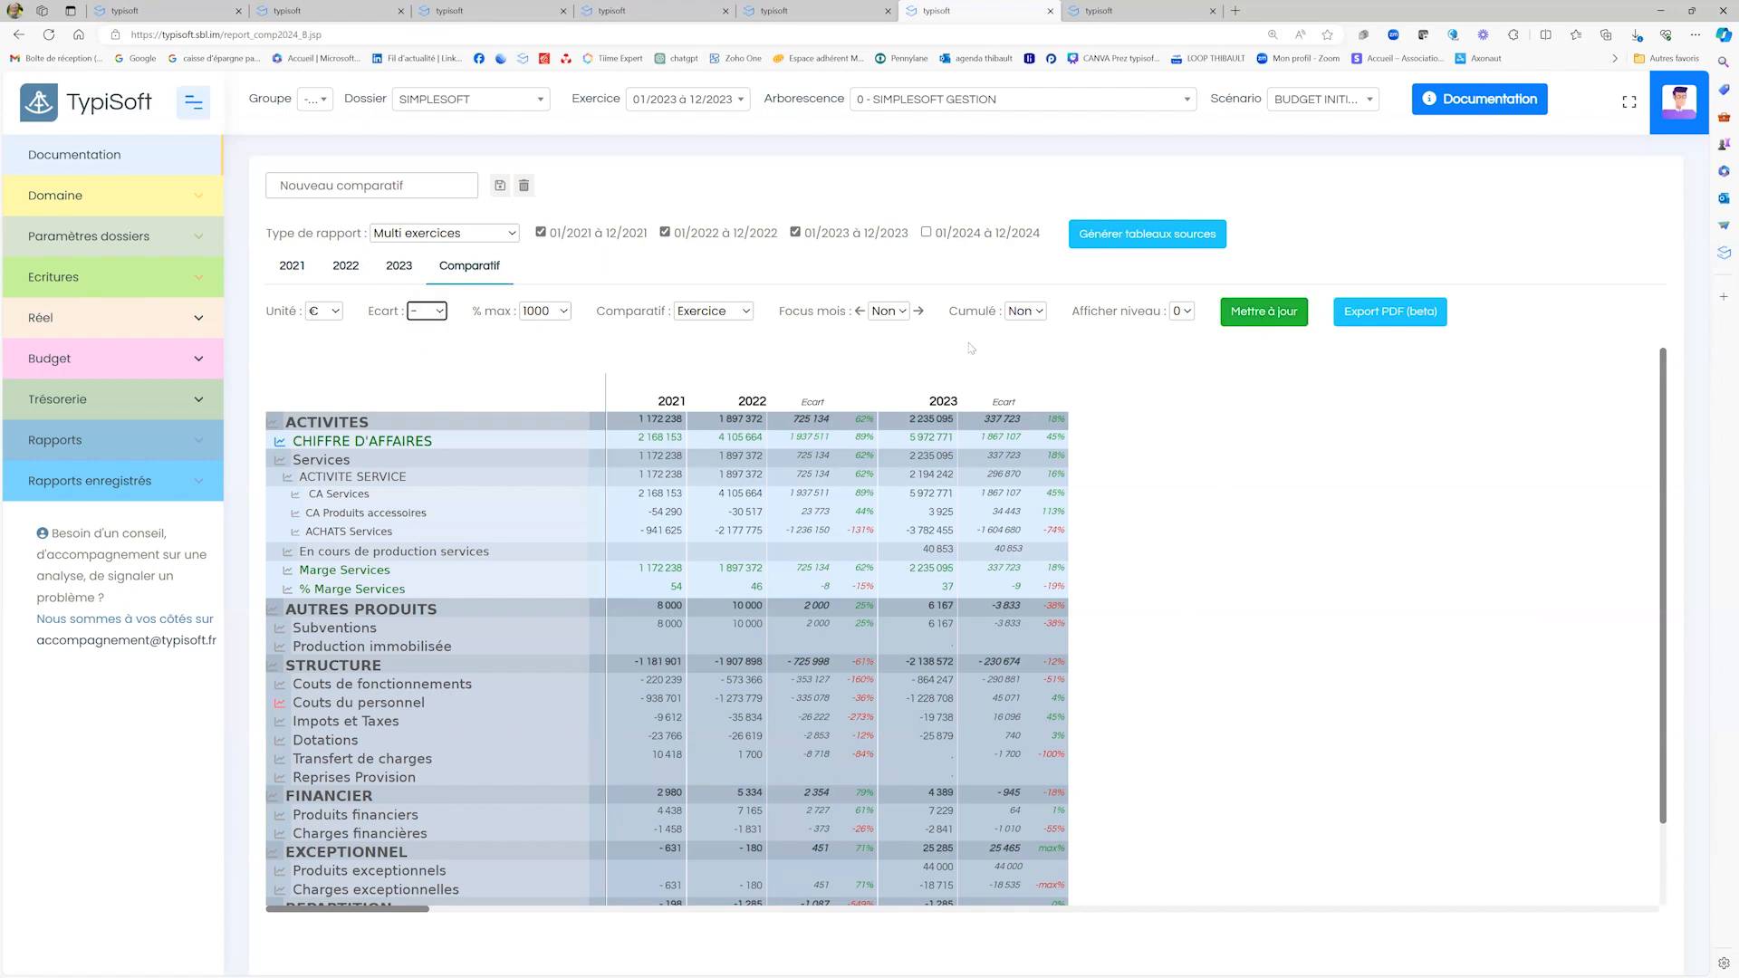
click(1248, 323)
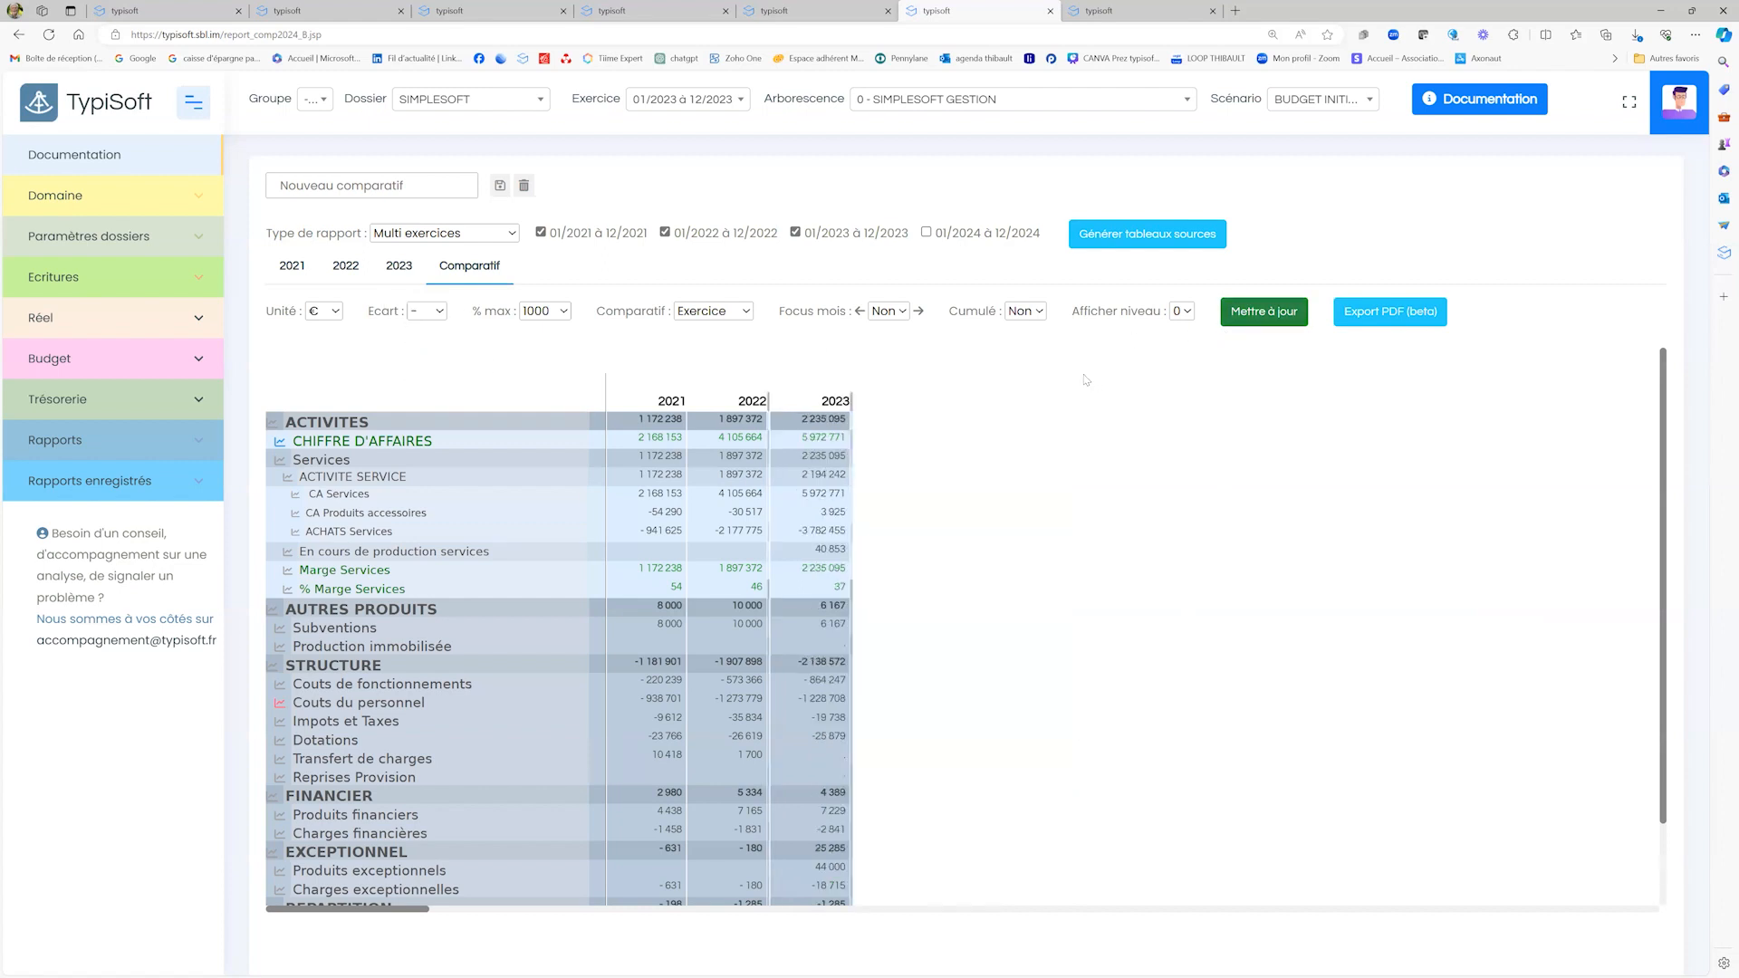